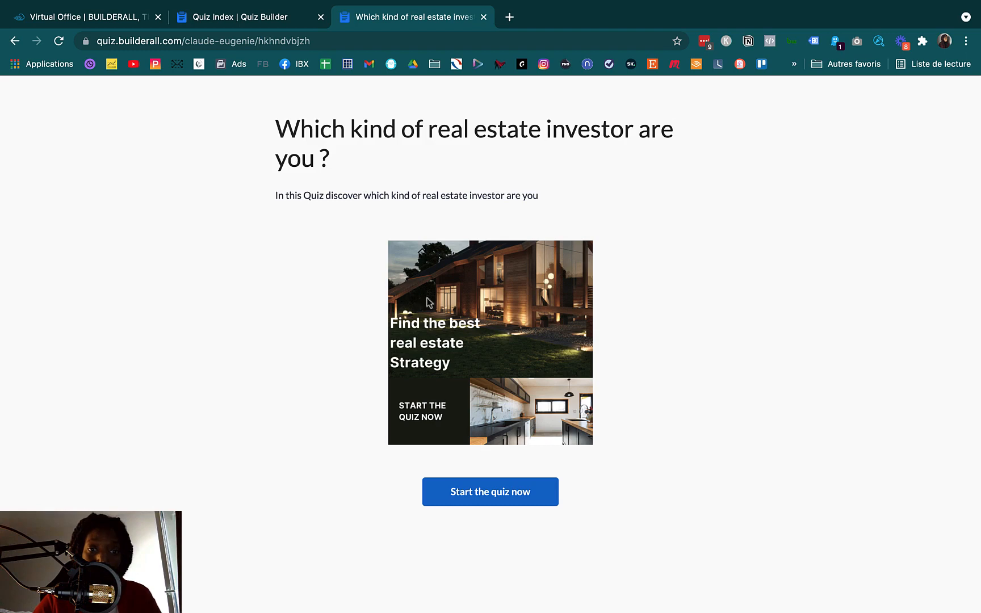
# Step: Start the real estate investor quiz and answer its four questions with No, Yes, "No, I'm good" and Long term
pyautogui.click(485, 495)
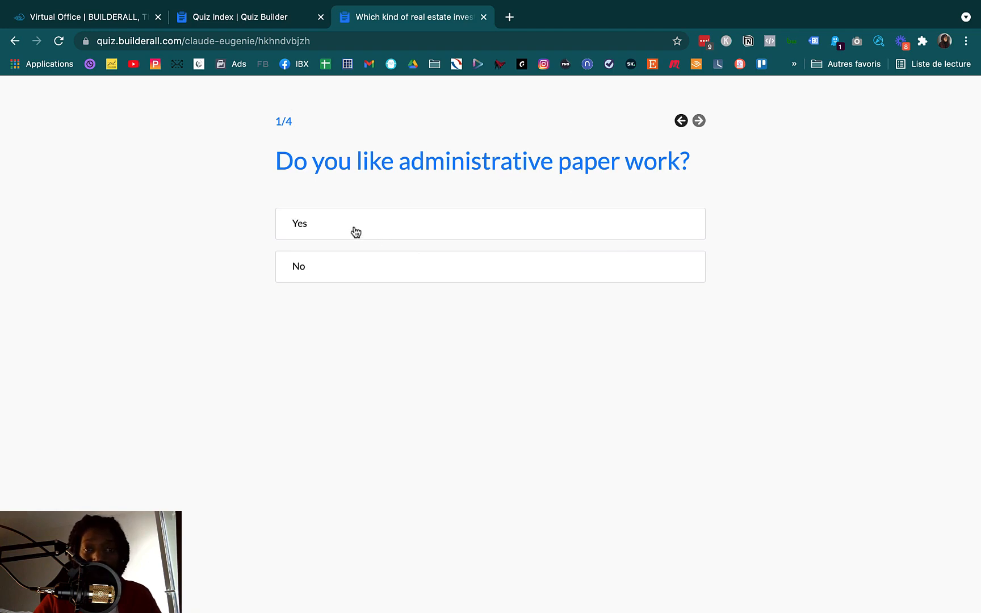
pyautogui.click(340, 278)
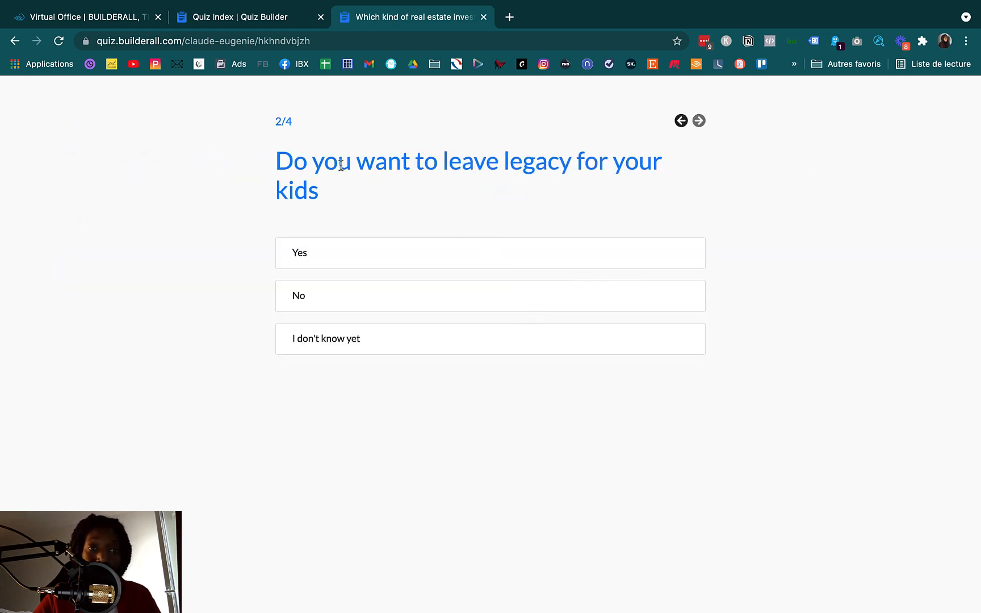
pyautogui.click(331, 255)
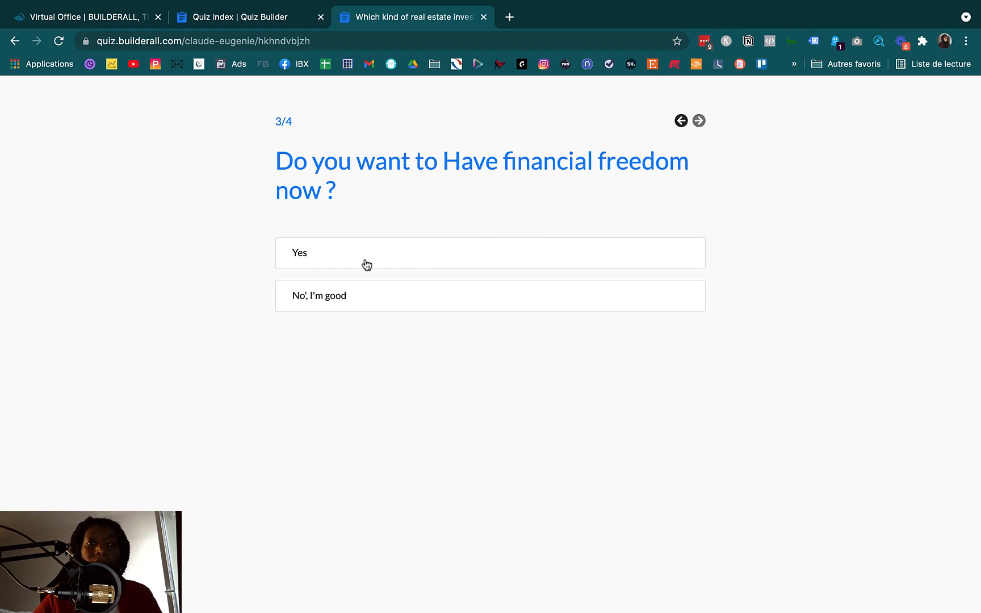
pyautogui.click(360, 300)
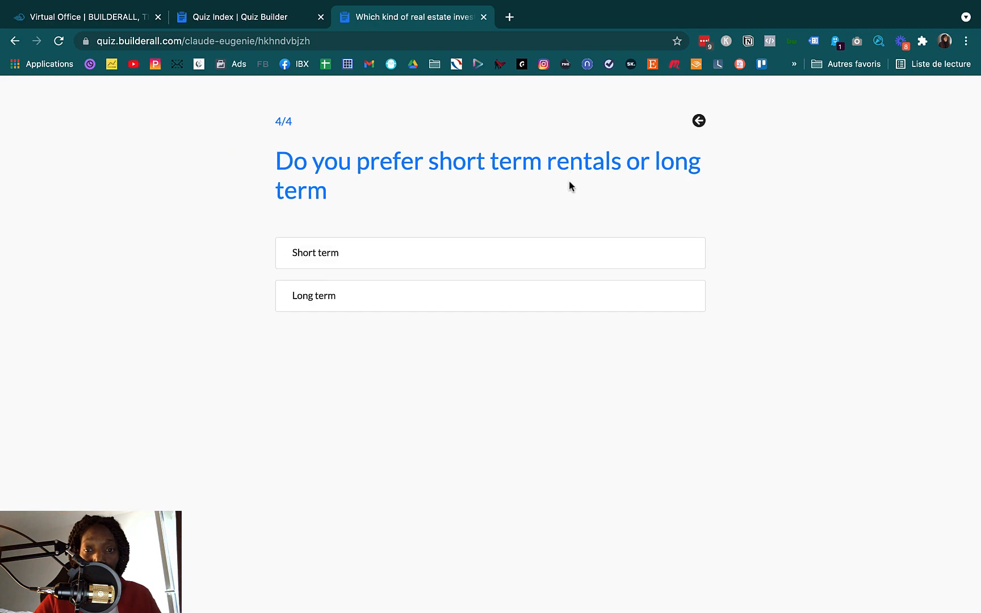
pyautogui.click(385, 295)
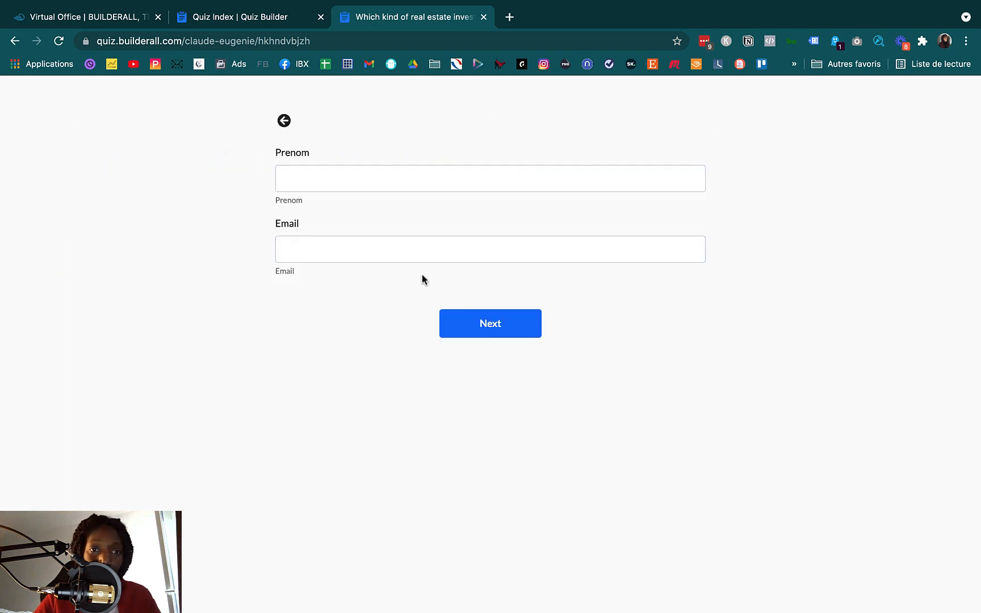
# Step: Fill in the participant's first name and e-mail in the quiz form and submit it
pyautogui.click(392, 180)
pyautogui.click(376, 213)
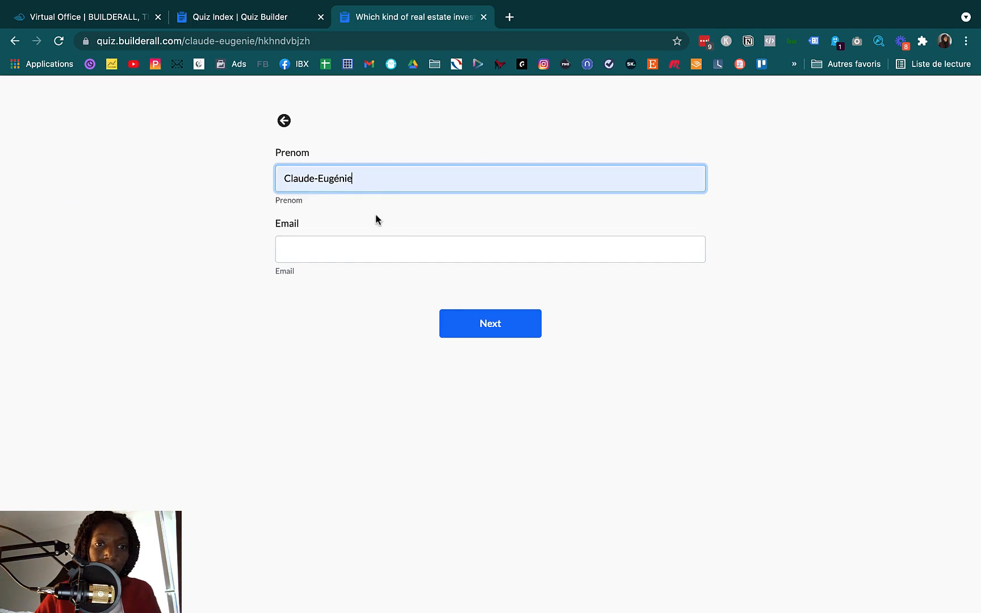
pyautogui.click(362, 244)
pyautogui.click(361, 280)
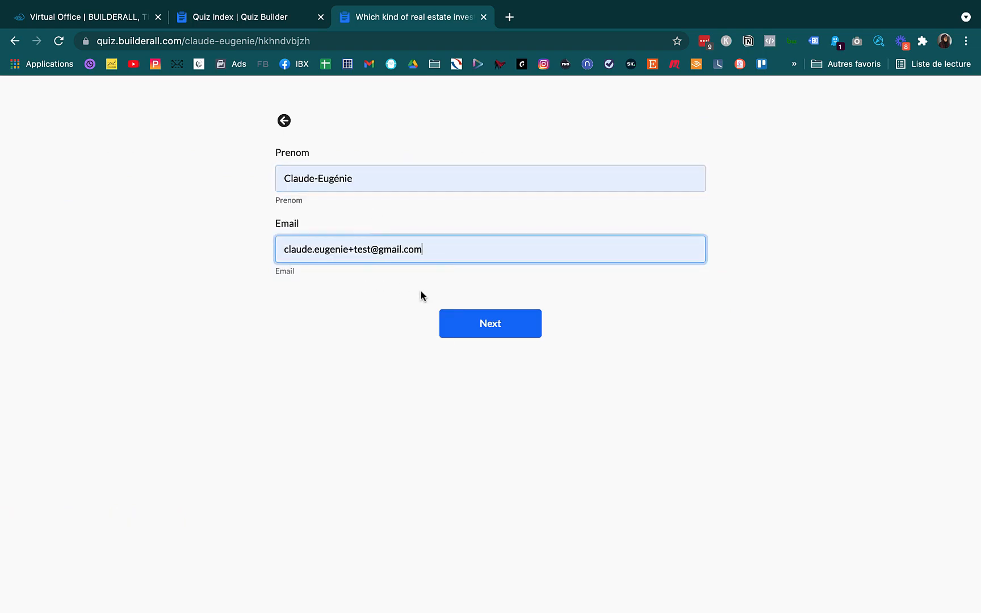
pyautogui.click(457, 322)
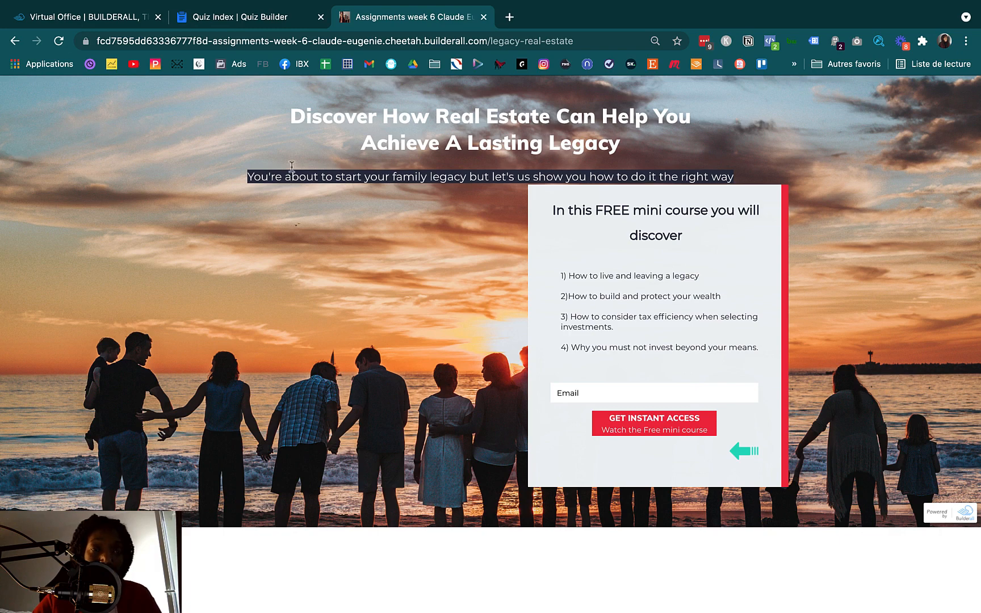
# Step: Copy the link of the quiz "Découvrez la raison pour laquelle vous vous sentez bloqué" from the Quiz Index and open it in a new browser page
pyautogui.click(227, 22)
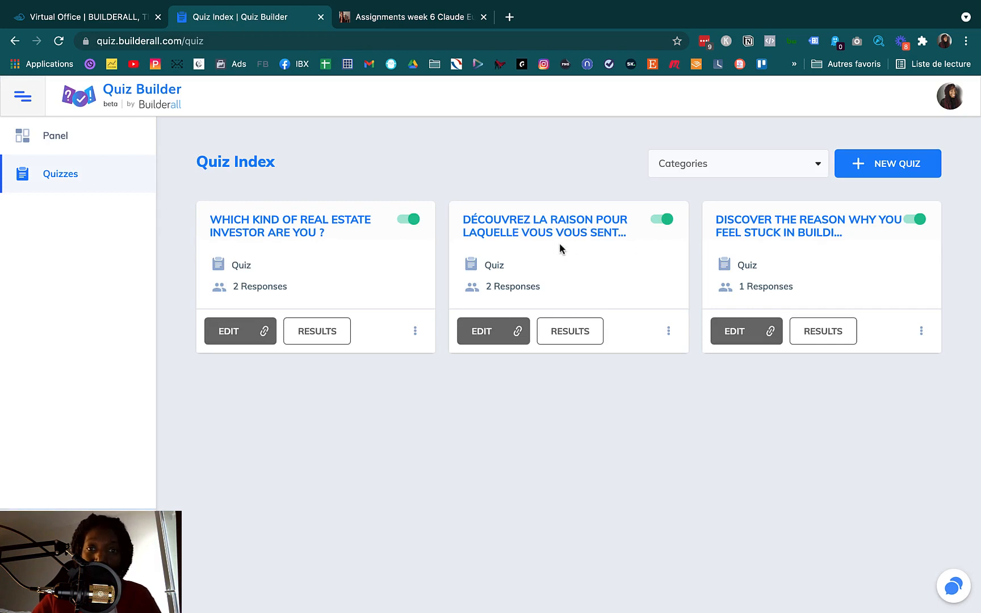
pyautogui.click(516, 335)
pyautogui.click(509, 17)
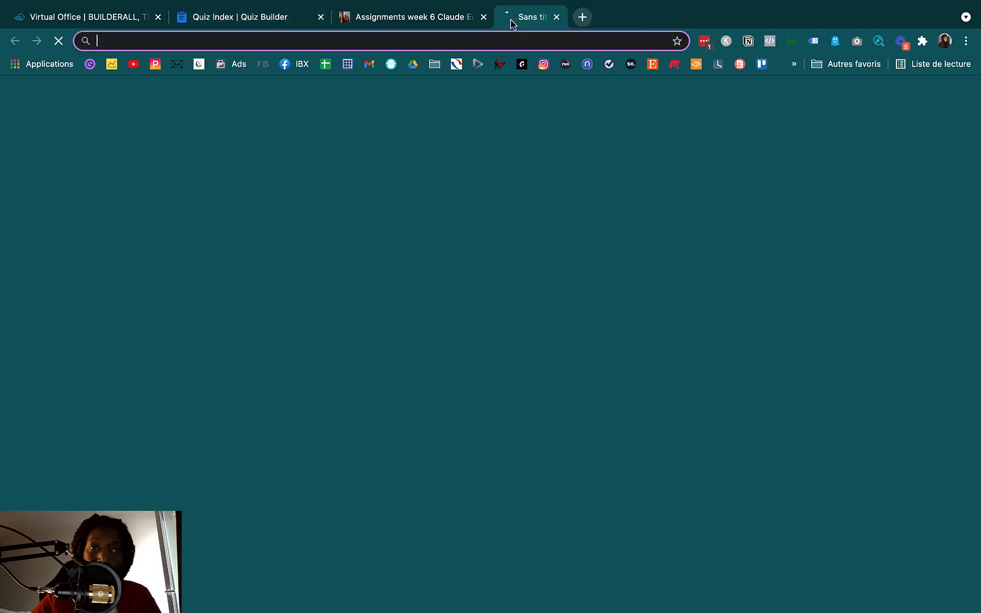
pyautogui.press('super+v')
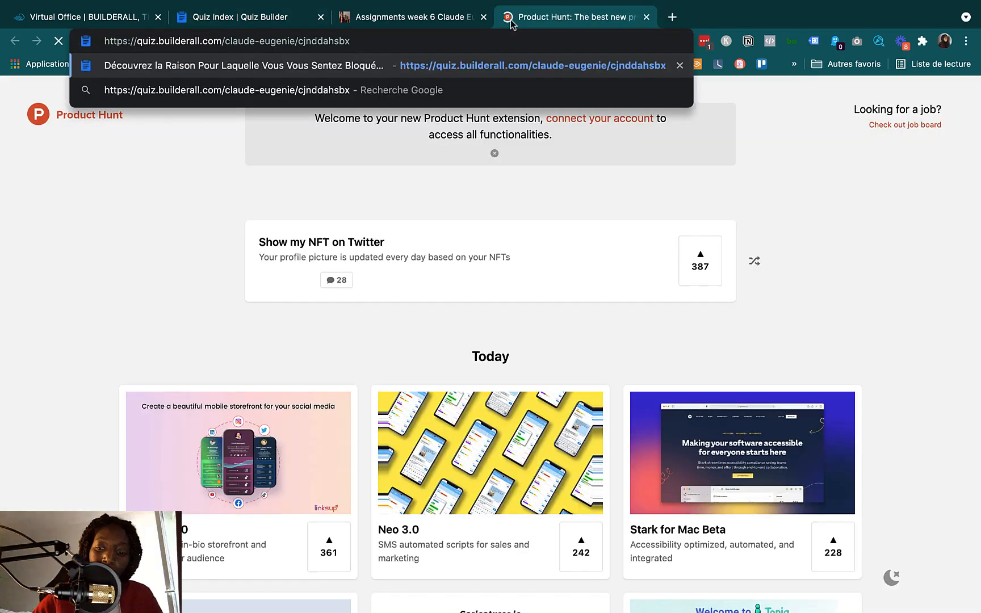
pyautogui.press('Return')
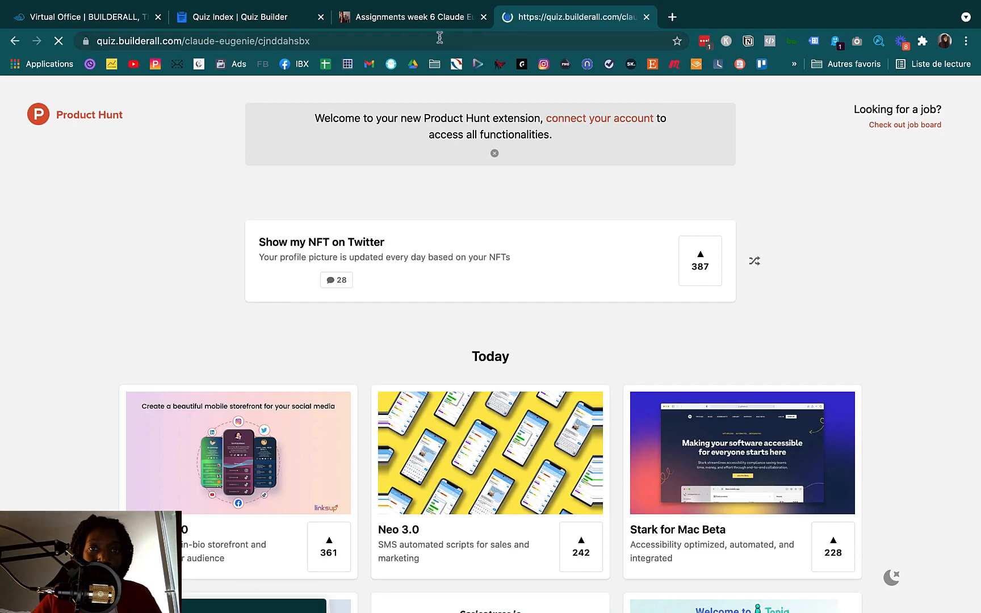
pyautogui.click(432, 21)
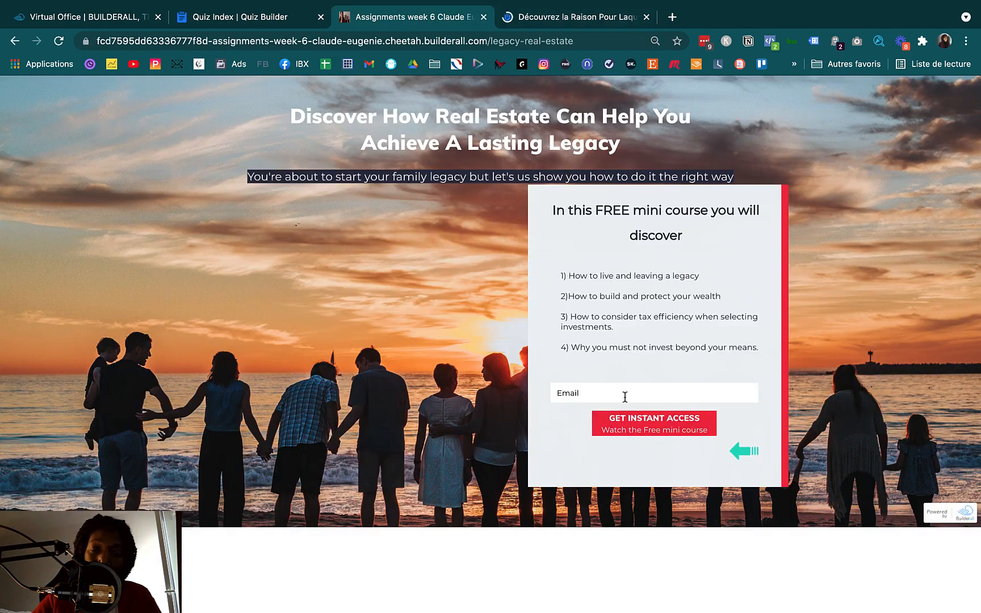
pyautogui.click(596, 18)
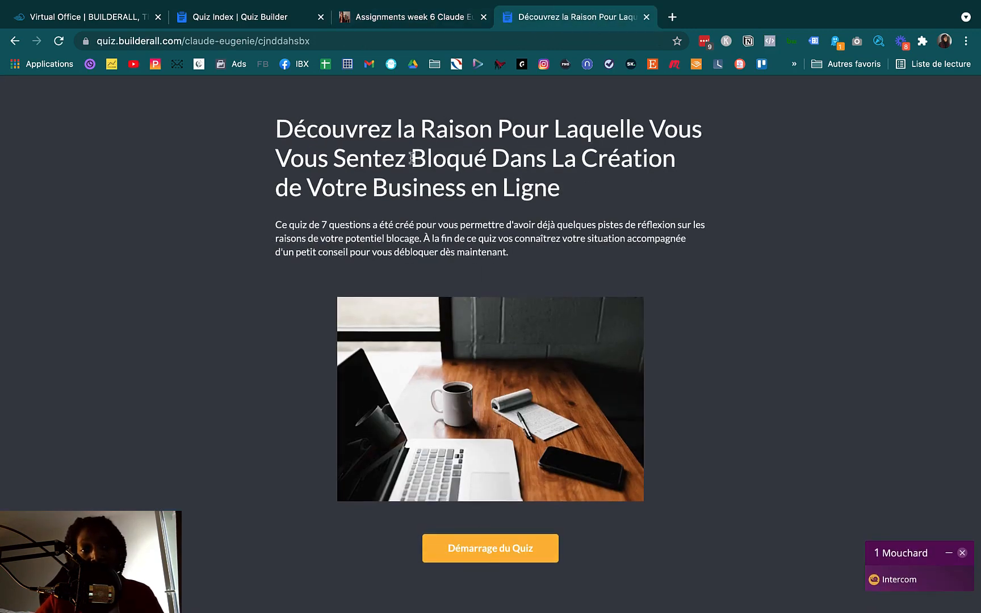
# Step: Start the French quiz and answer the question about the age of the online business with "Entre 2 et 5 ans"
pyautogui.click(494, 561)
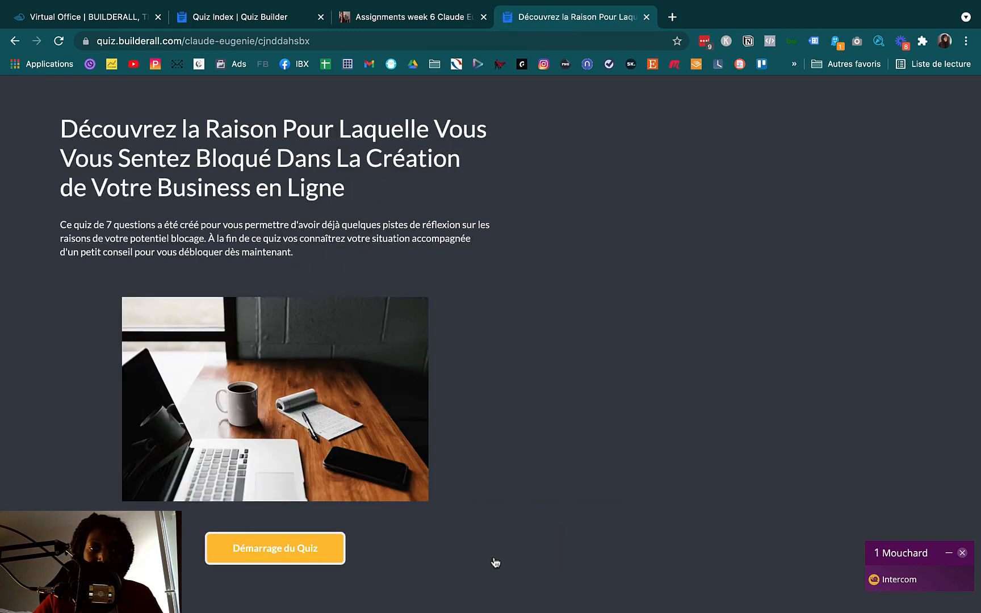
pyautogui.scroll(-2, 361, 216)
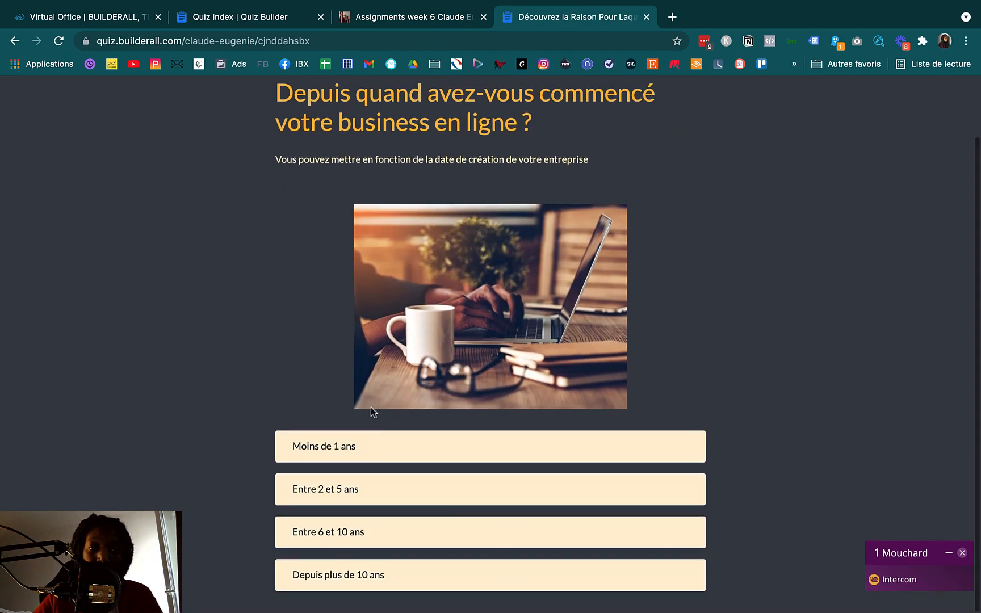
pyautogui.click(368, 492)
pyautogui.scroll(-1, 482, 471)
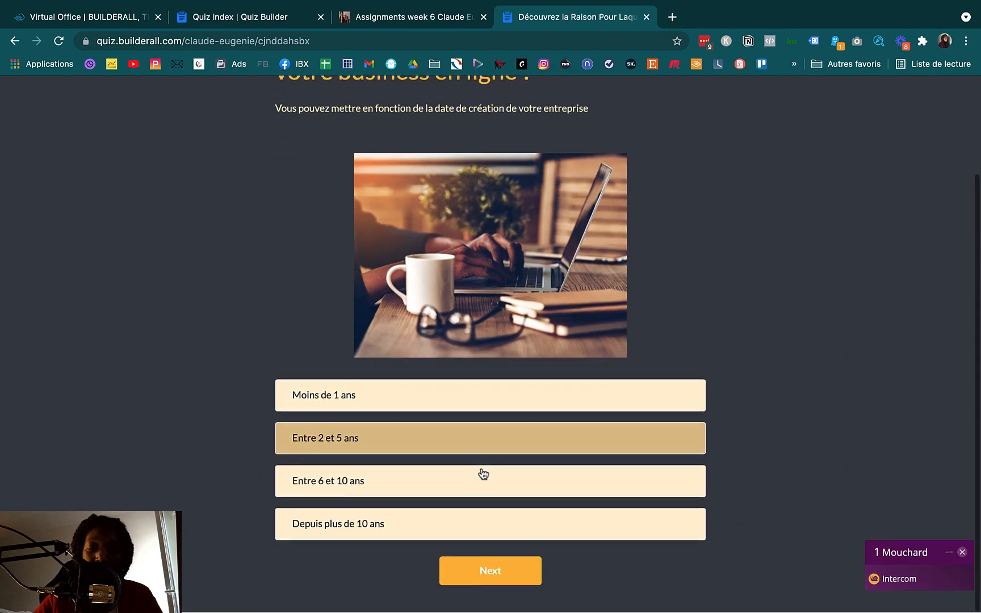
pyautogui.click(487, 573)
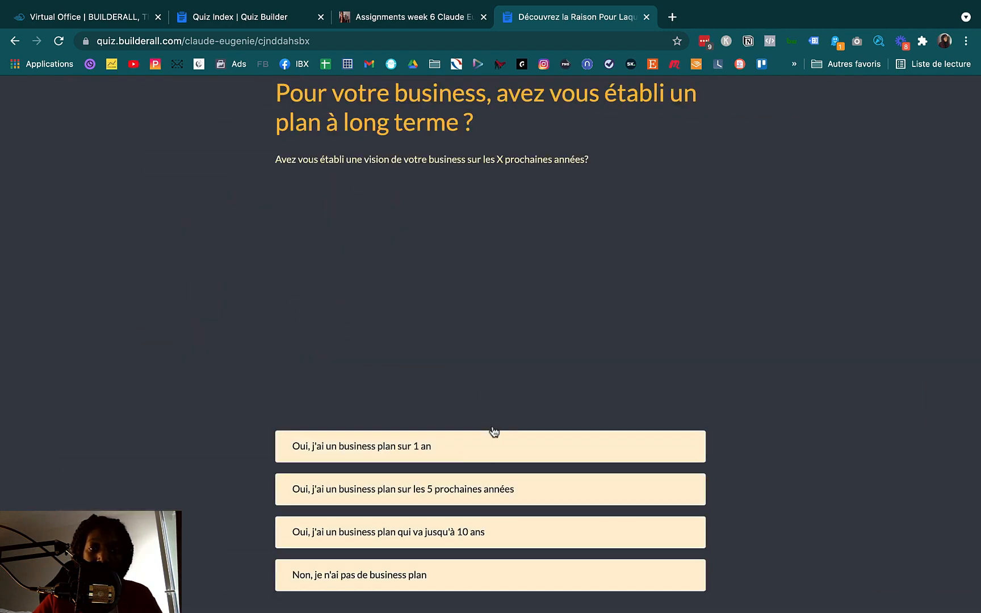
# Step: Answer questions 2 to 5, choosing a one-year business plan, "Services aux clients", asking the mentor, and a way of working
pyautogui.click(453, 459)
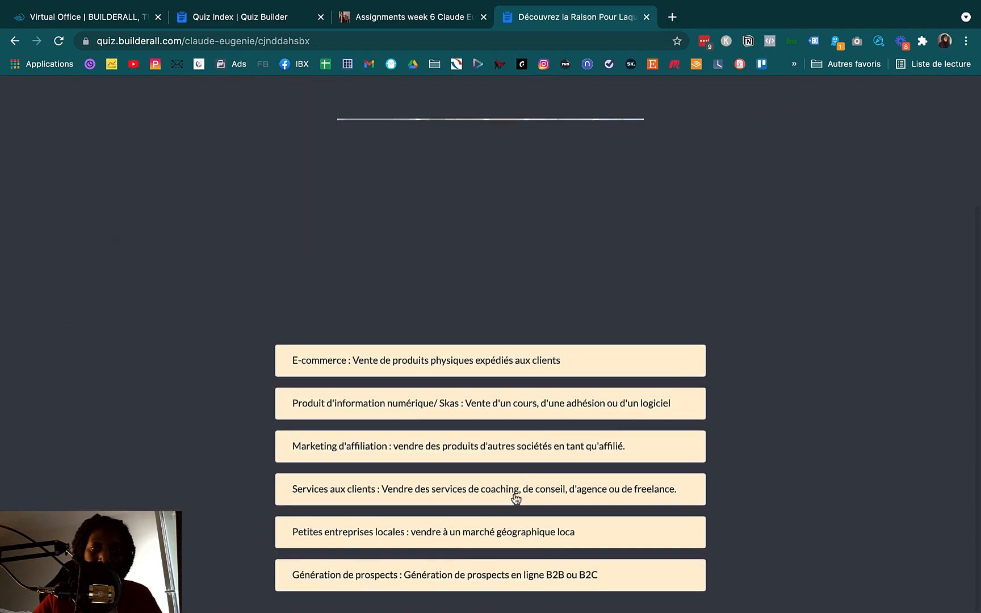
pyautogui.click(514, 496)
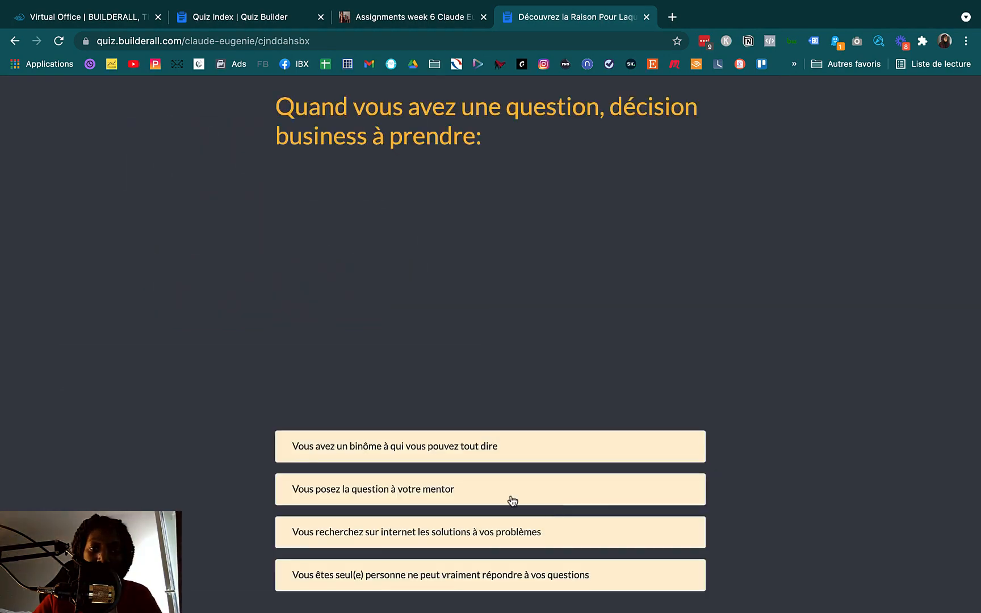
pyautogui.click(509, 499)
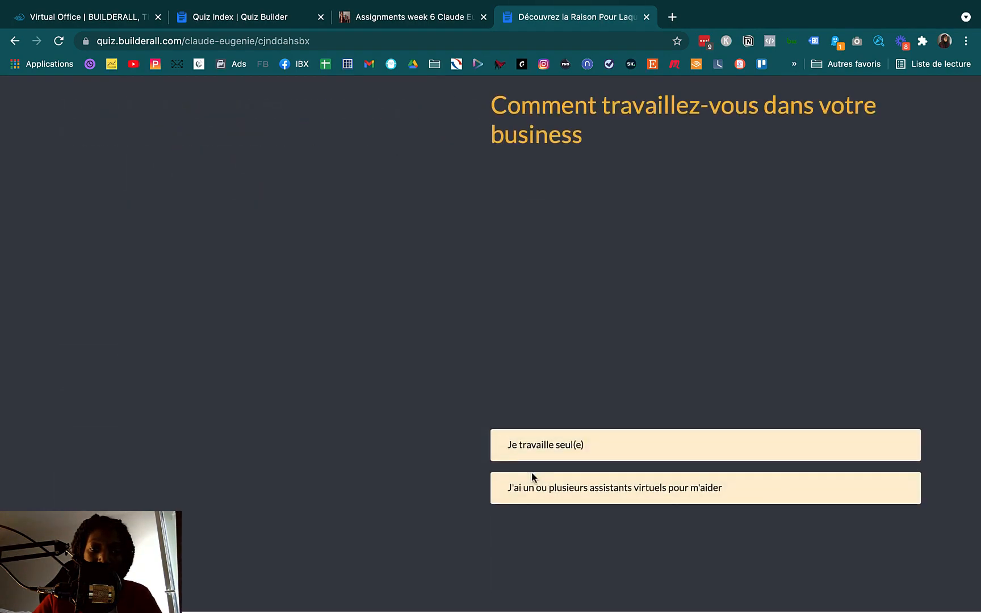
pyautogui.click(406, 505)
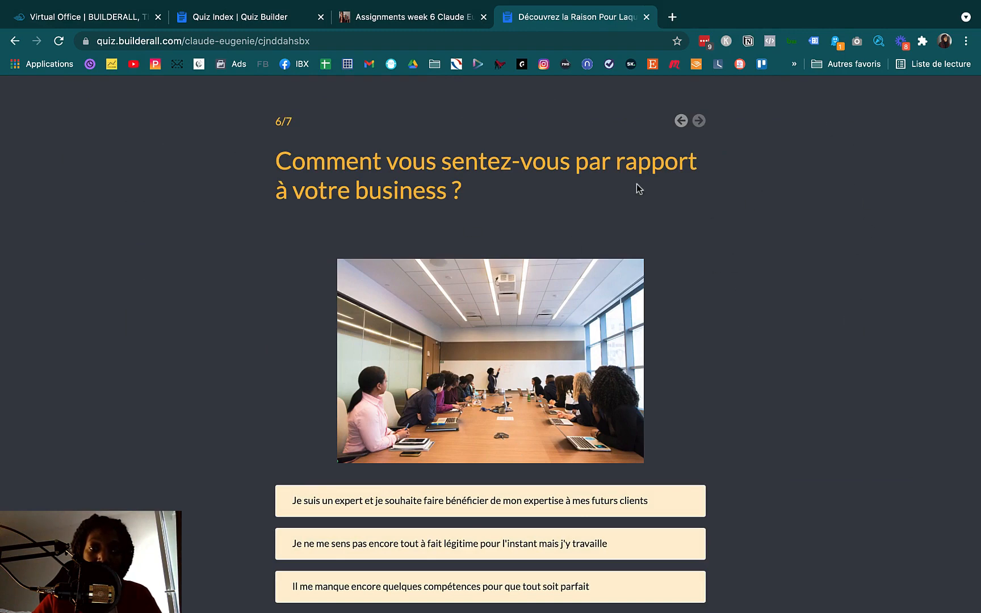
# Step: Answer question 6 with not yet feeling fully legitimate and question 7 with "Je cherche à m'améliorer en productivité actuellement"
pyautogui.scroll(-1, 441, 417)
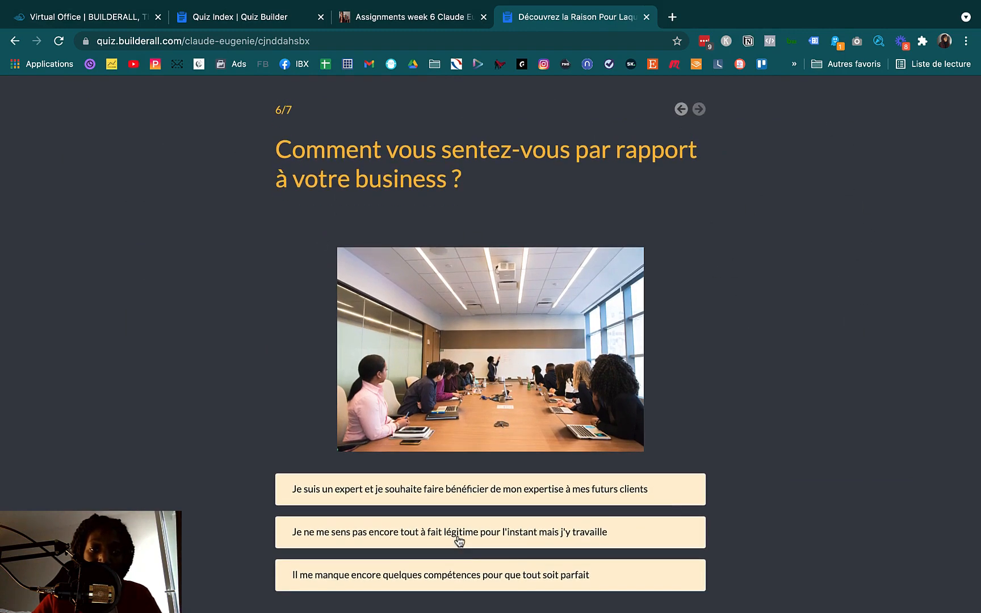
pyautogui.click(458, 538)
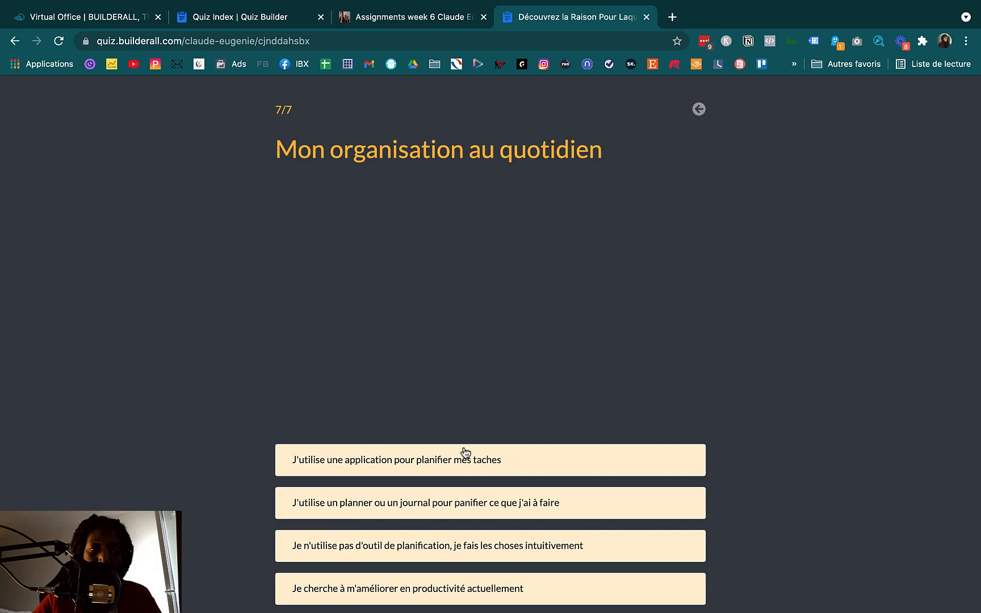
pyautogui.scroll(-1, 465, 453)
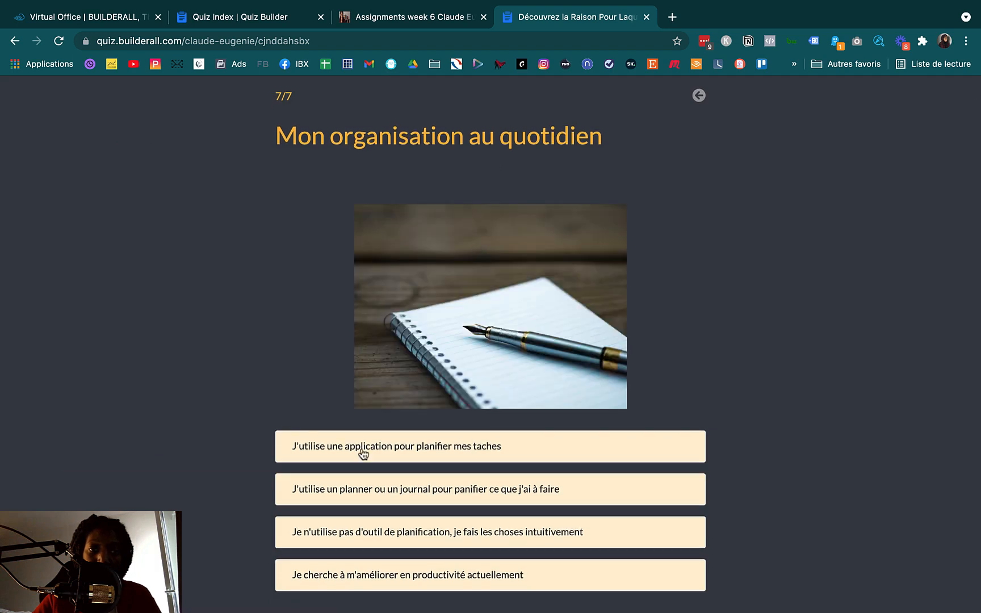
pyautogui.click(395, 581)
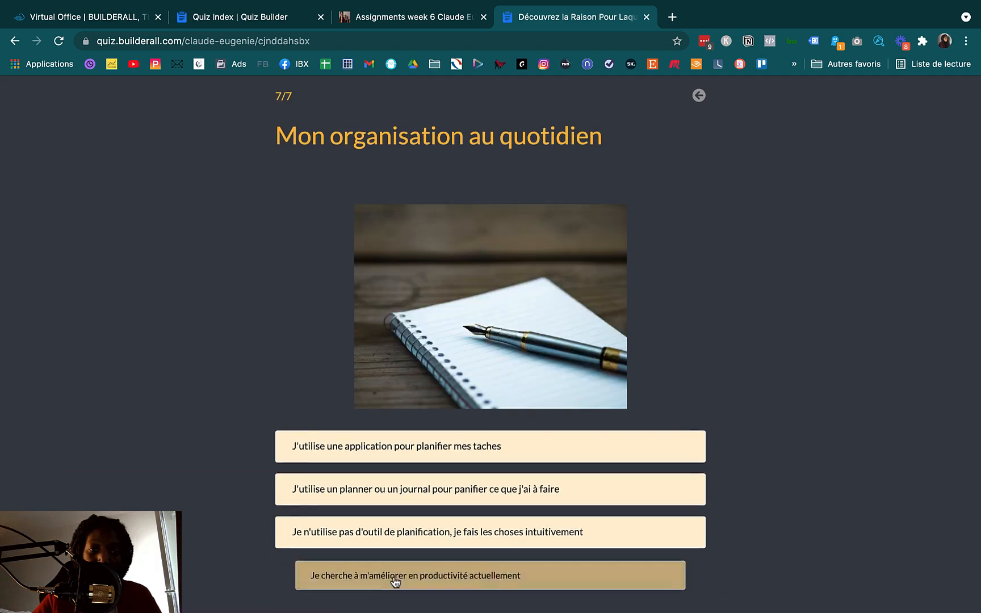
# Step: Enter the participant's test e-mail and first name in the form and submit it to get the quiz result
pyautogui.click(413, 256)
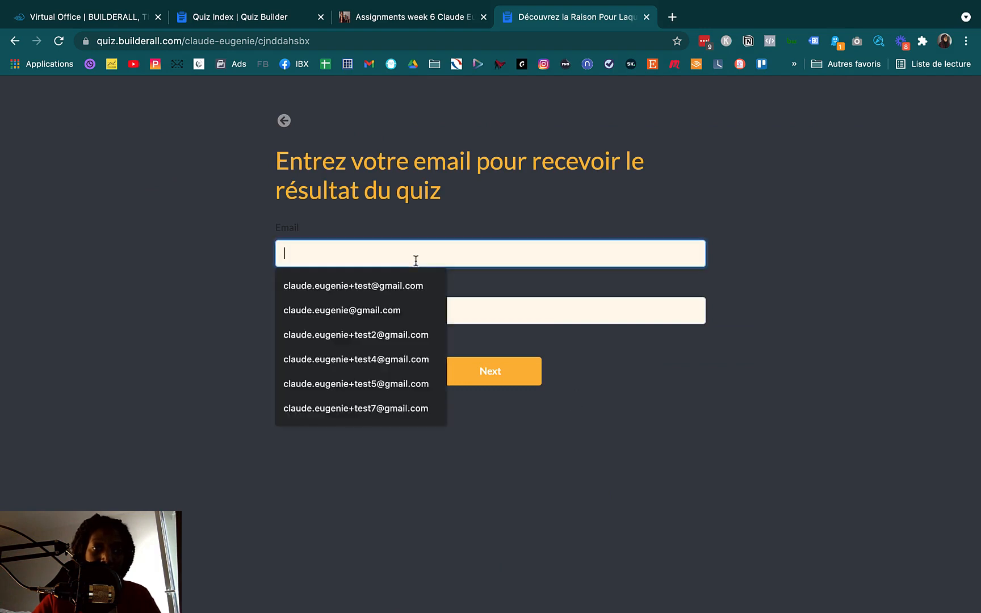
pyautogui.click(405, 282)
pyautogui.click(370, 254)
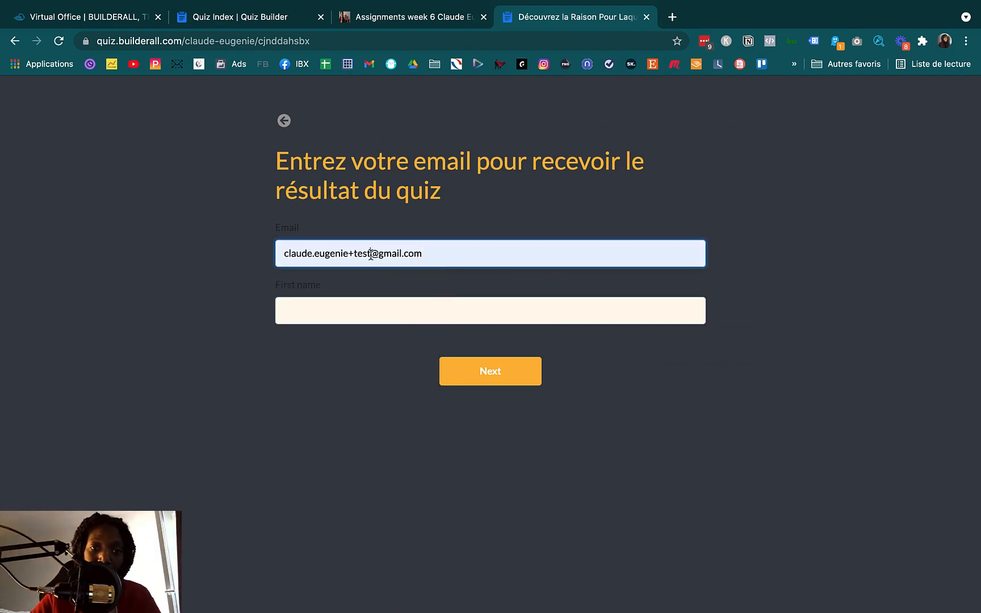
pyautogui.write('7')
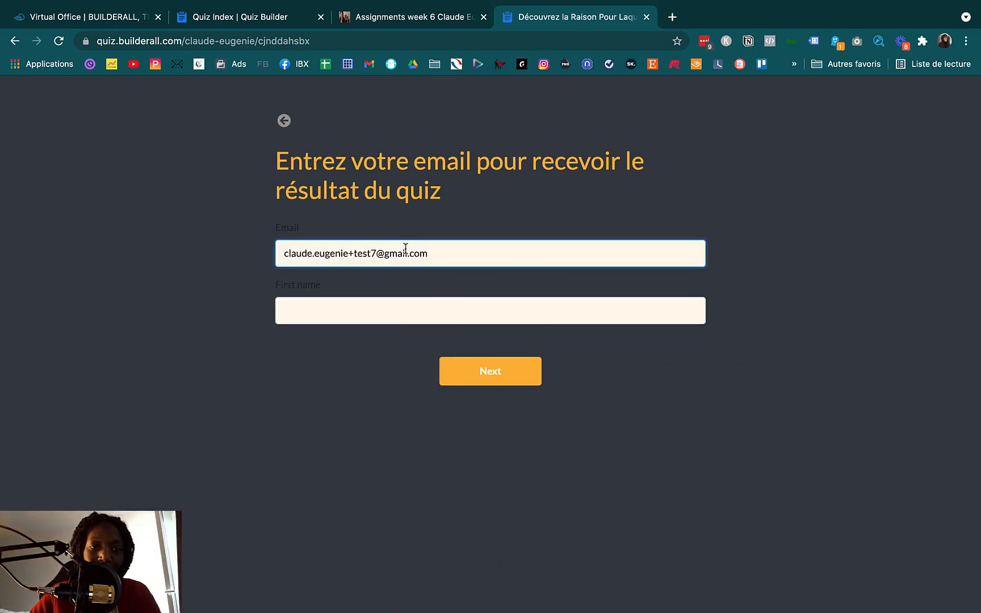
pyautogui.click(399, 311)
pyautogui.click(371, 349)
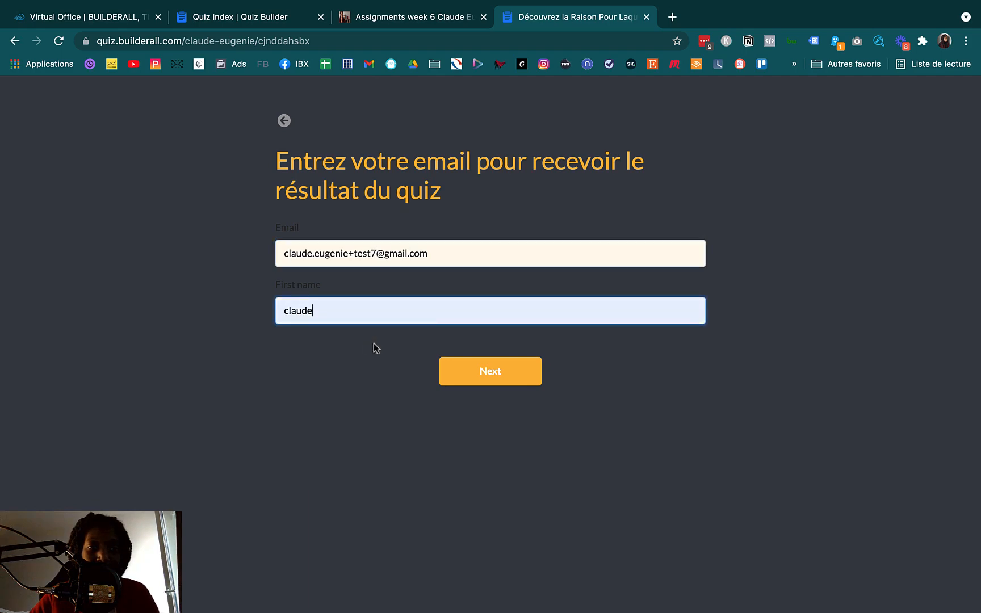
pyautogui.click(482, 372)
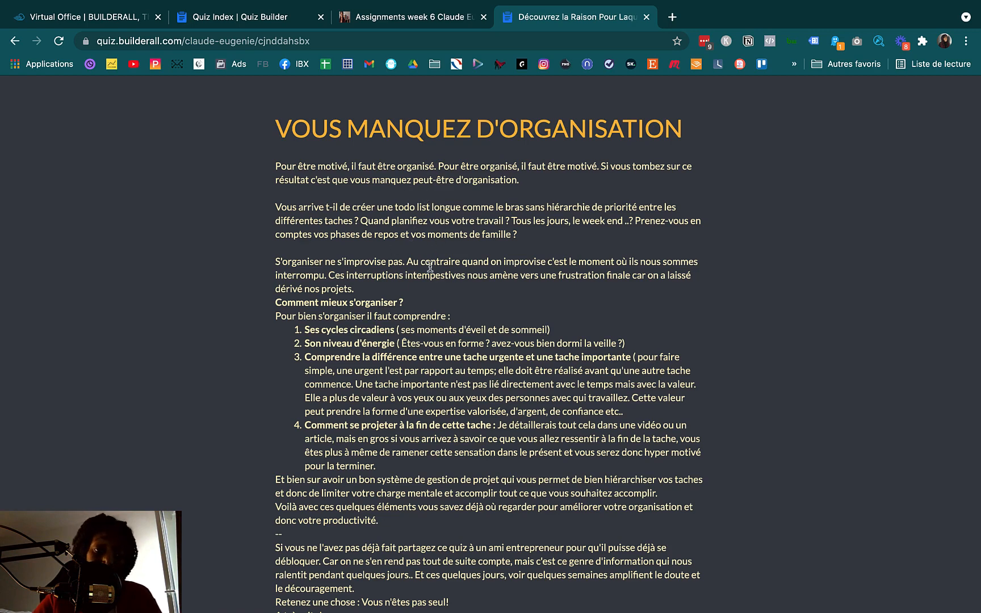
# Step: Read through the quiz result page, from its advice text down to the image and social sharing options
pyautogui.scroll(-4, 430, 267)
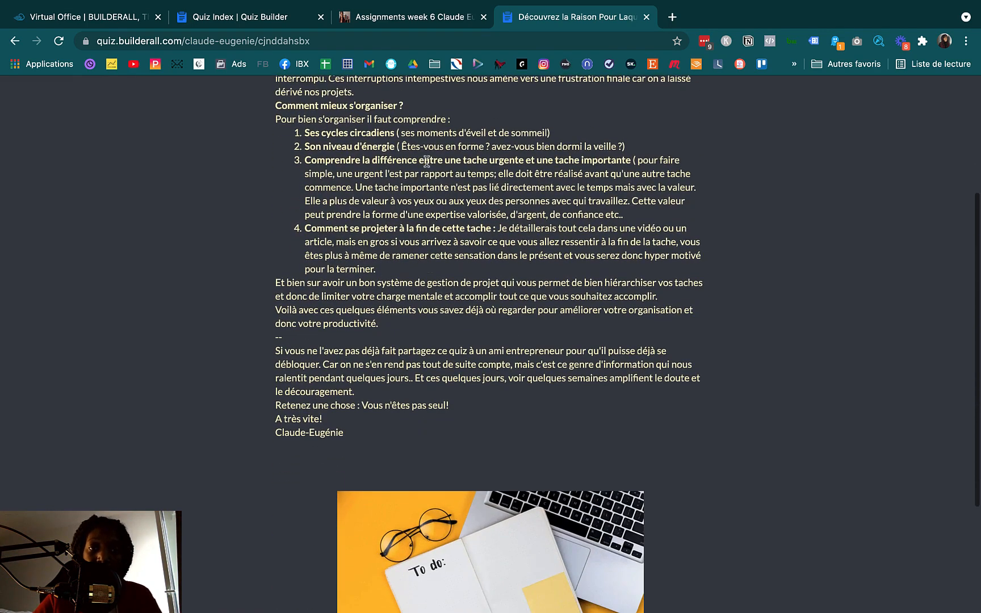
pyautogui.scroll(3, 426, 161)
pyautogui.scroll(1, 426, 161)
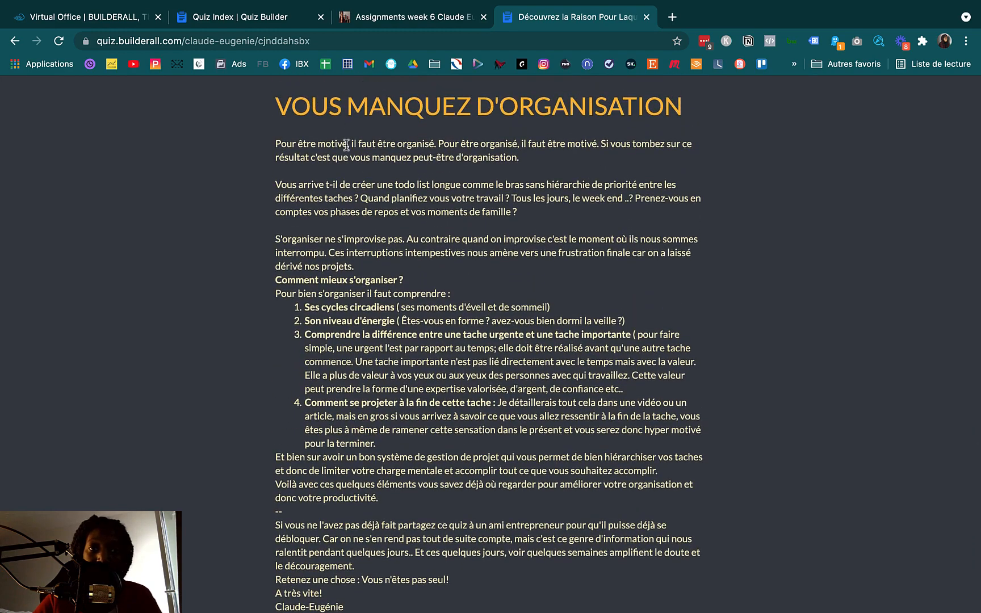
pyautogui.scroll(-5, 372, 374)
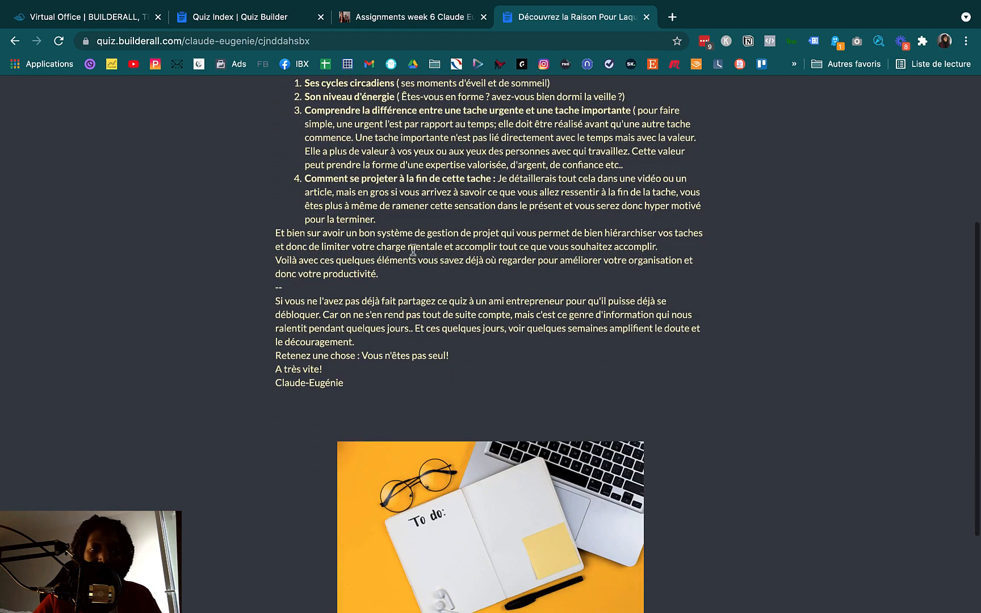
pyautogui.scroll(-2, 413, 326)
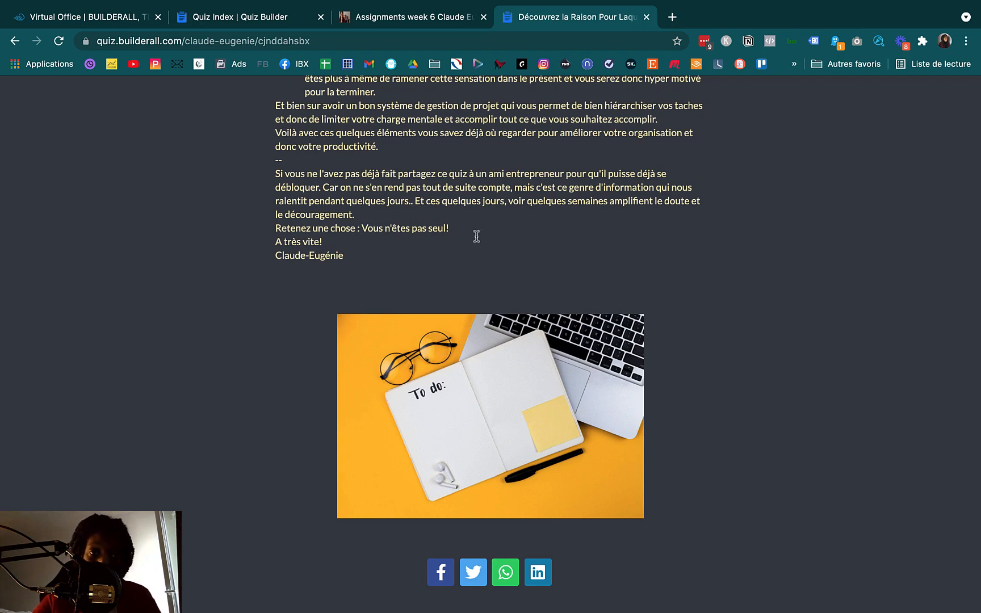
# Step: Switch to the Builderall office and open the Quiz Builder app from the email and engagement tools
pyautogui.click(91, 17)
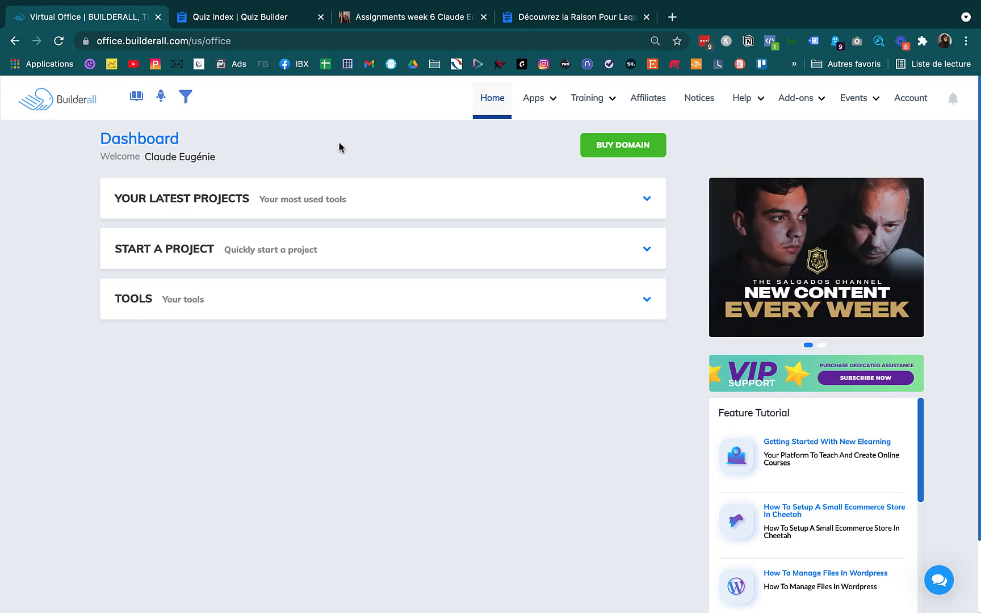
pyautogui.click(539, 100)
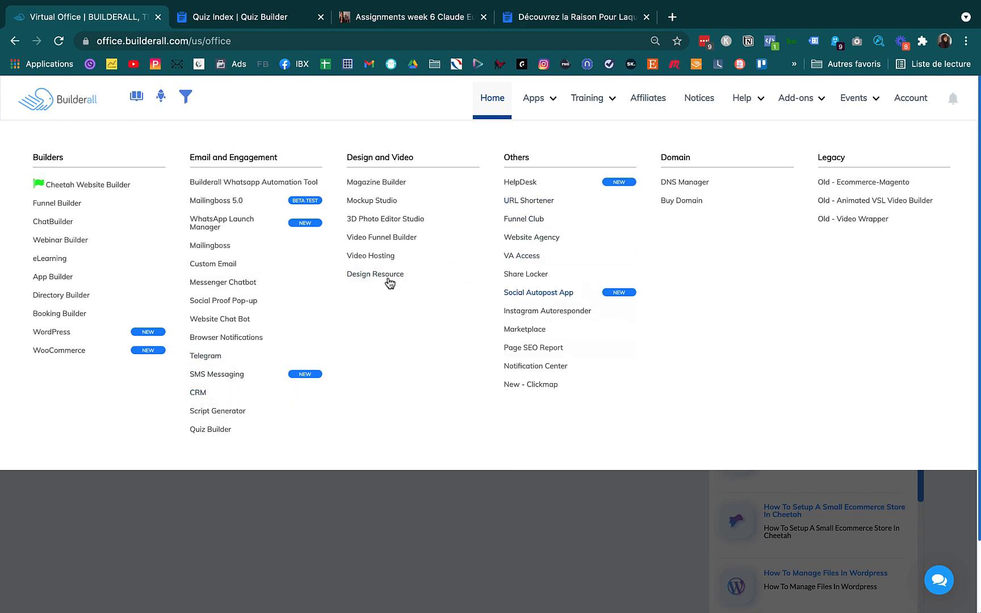
pyautogui.click(214, 431)
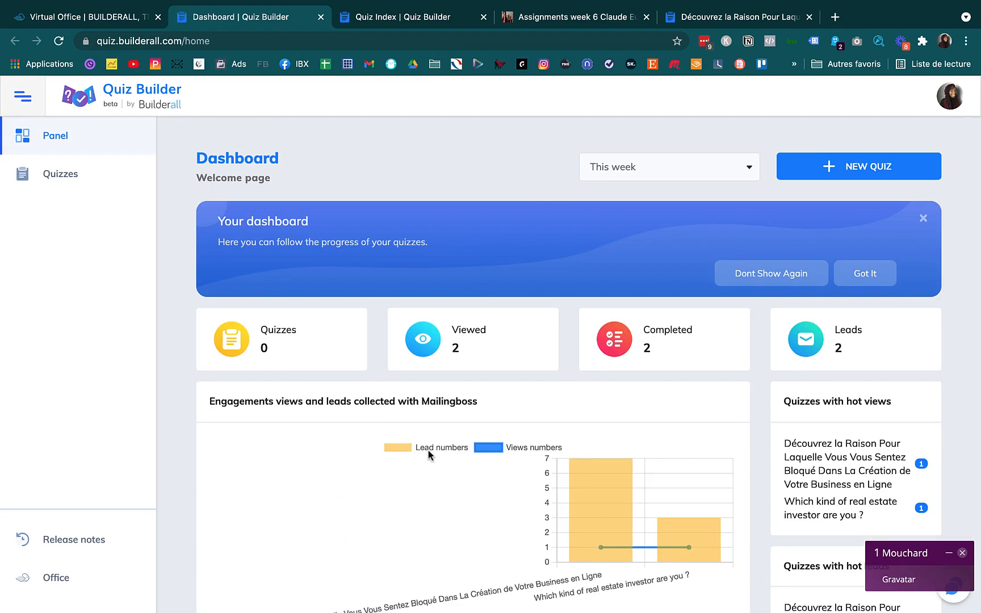
# Step: Review the dashboard's leads and views statistics, setting the reporting period to this month
pyautogui.scroll(-3, 493, 468)
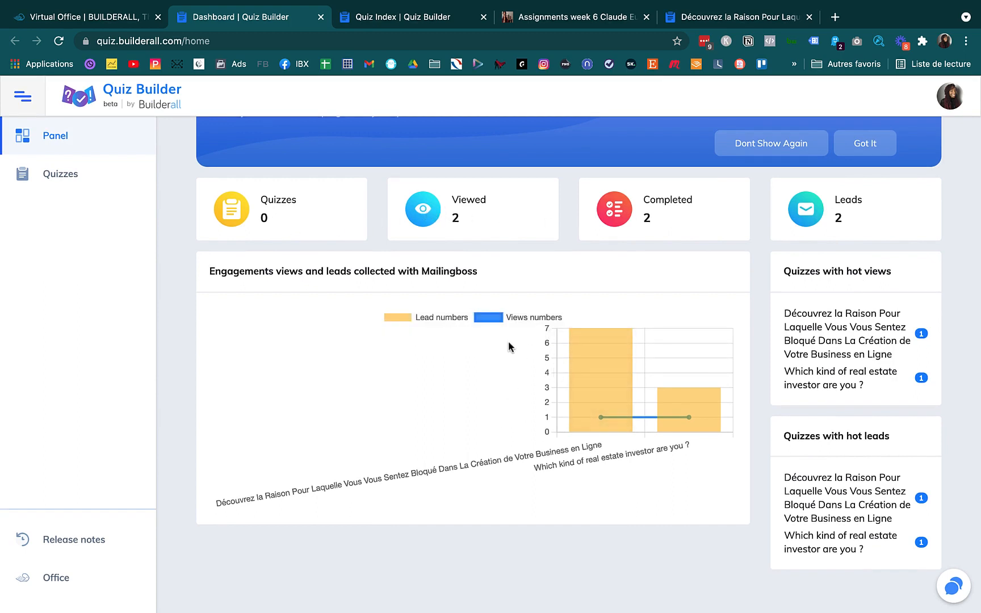
pyautogui.moveTo(602, 368)
pyautogui.scroll(3, 580, 324)
pyautogui.click(704, 170)
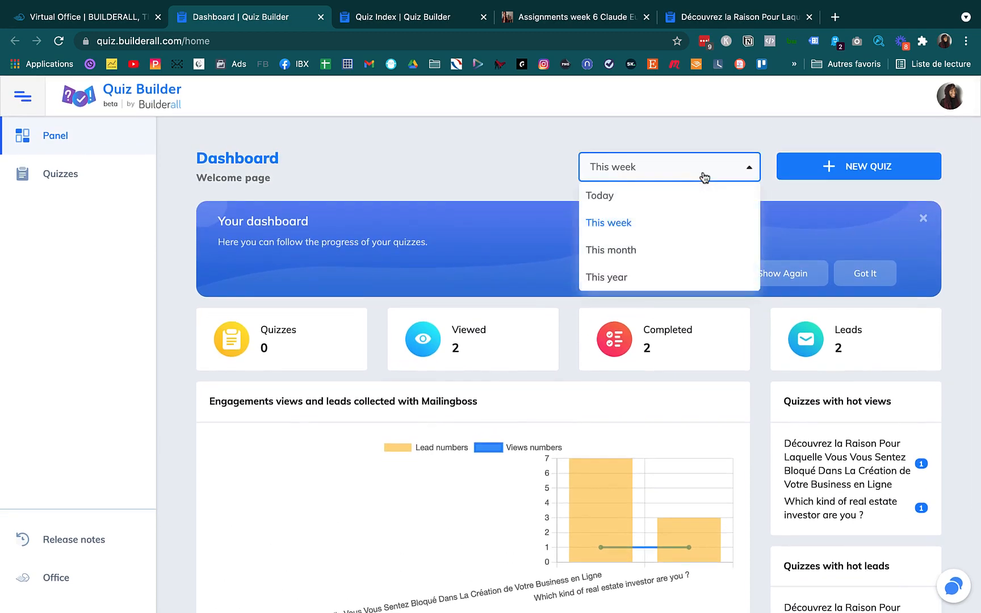
pyautogui.click(664, 259)
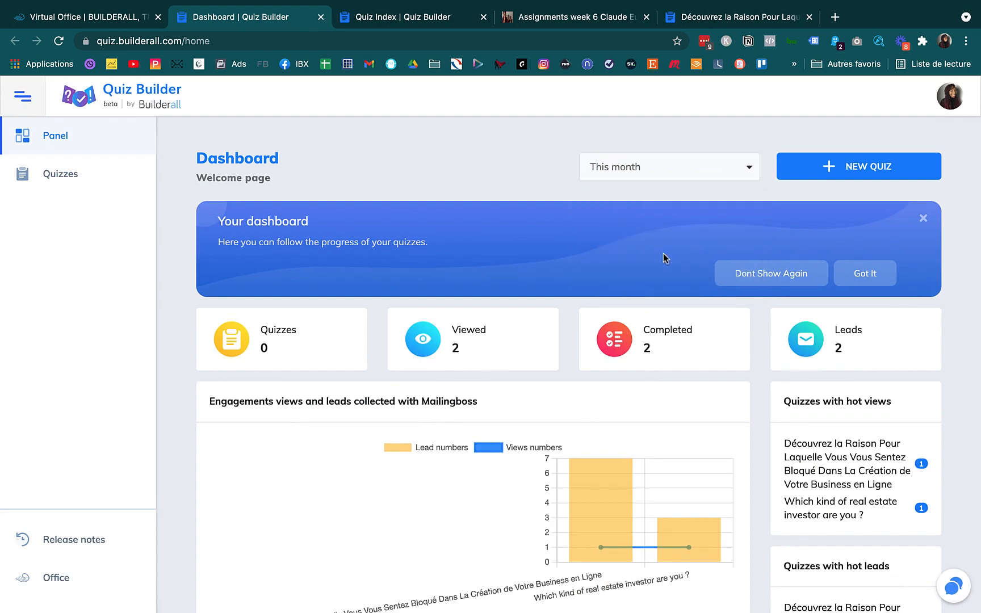
pyautogui.scroll(-2, 609, 421)
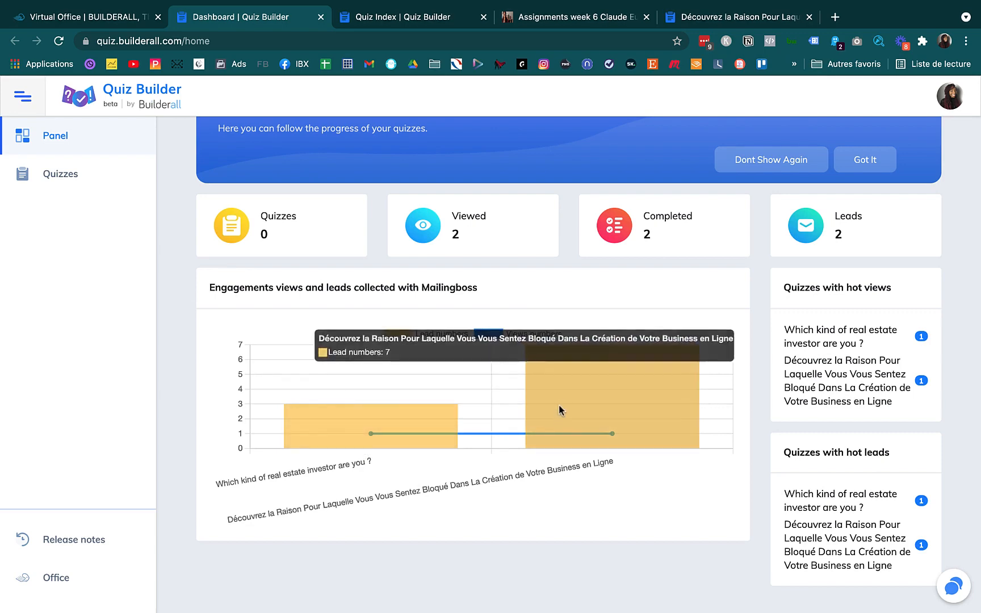
pyautogui.scroll(3, 527, 329)
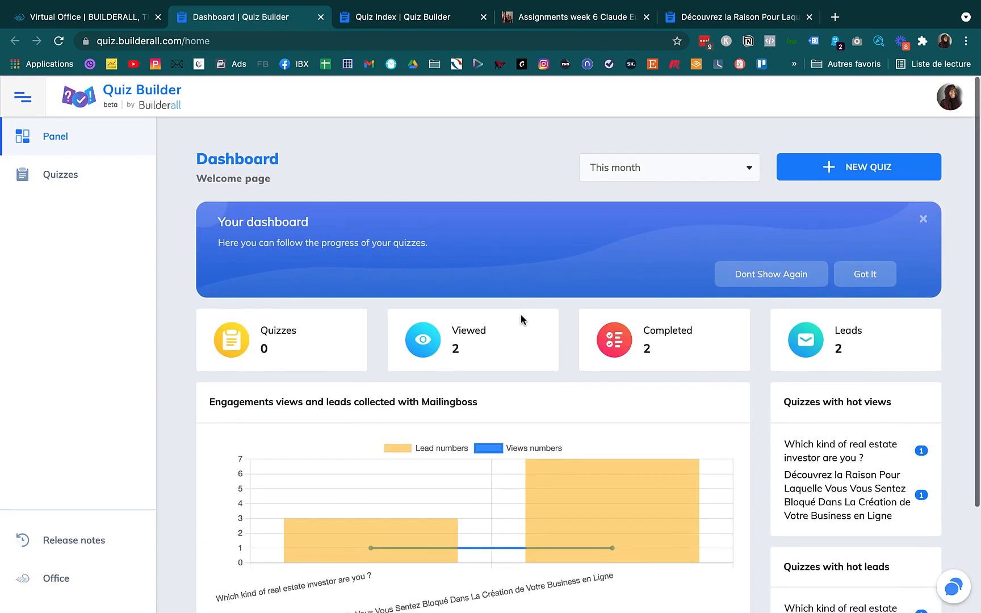
# Step: Dismiss the dashboard's intro banner and check the list of existing quizzes before returning to the dashboard
pyautogui.click(923, 217)
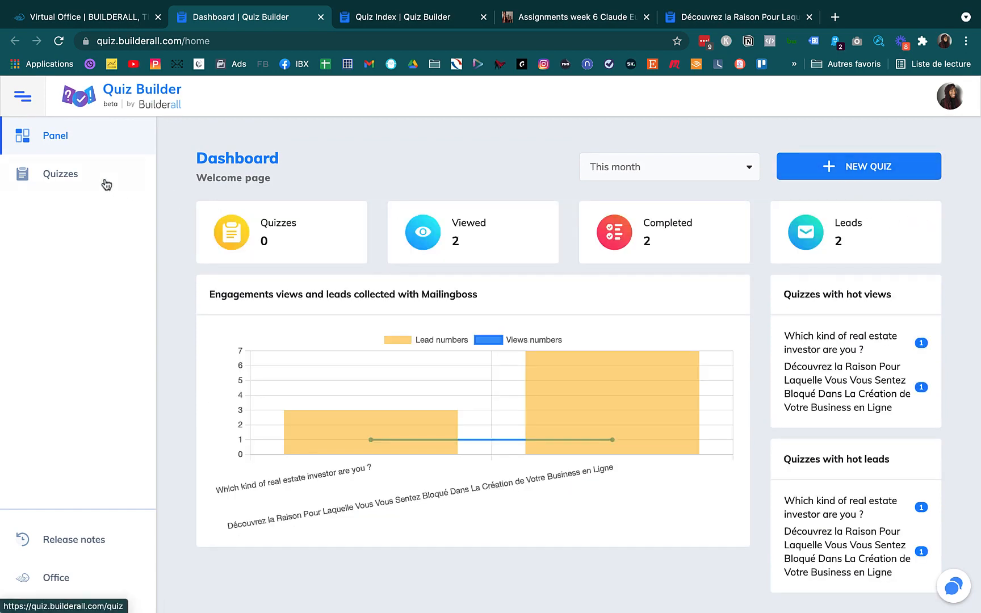
pyautogui.click(79, 176)
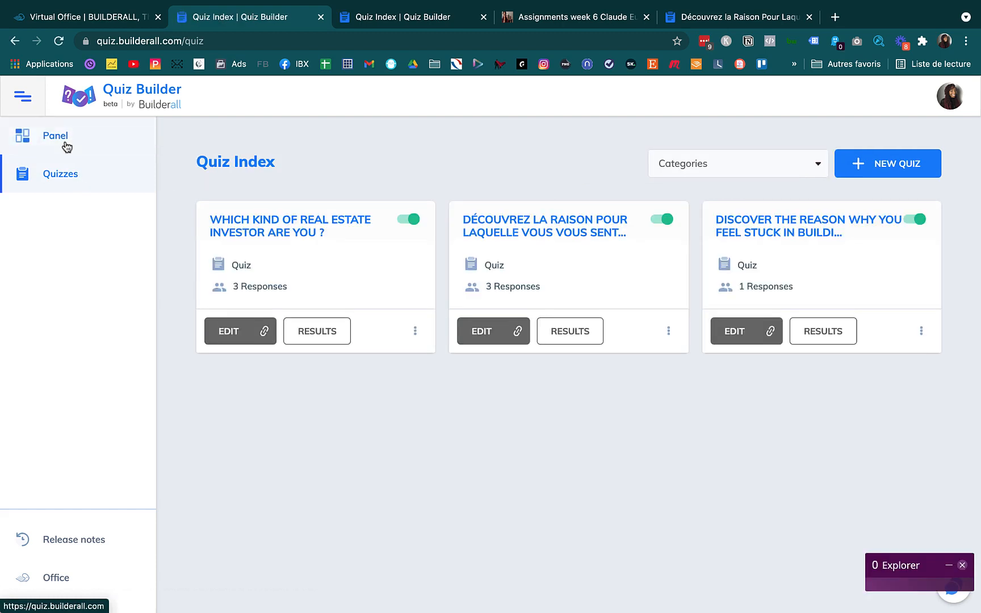
pyautogui.click(65, 143)
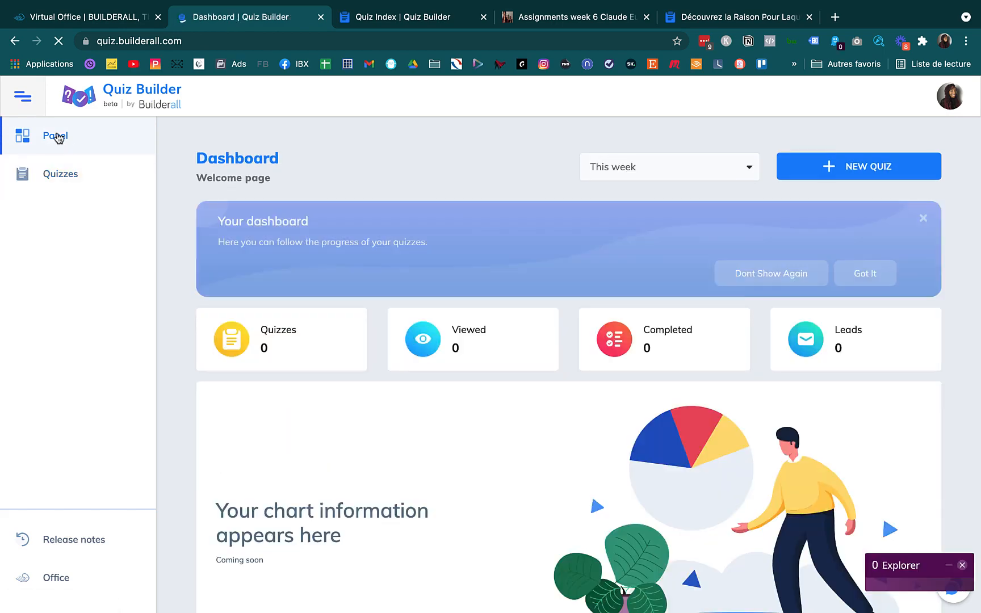
pyautogui.scroll(-2, 402, 262)
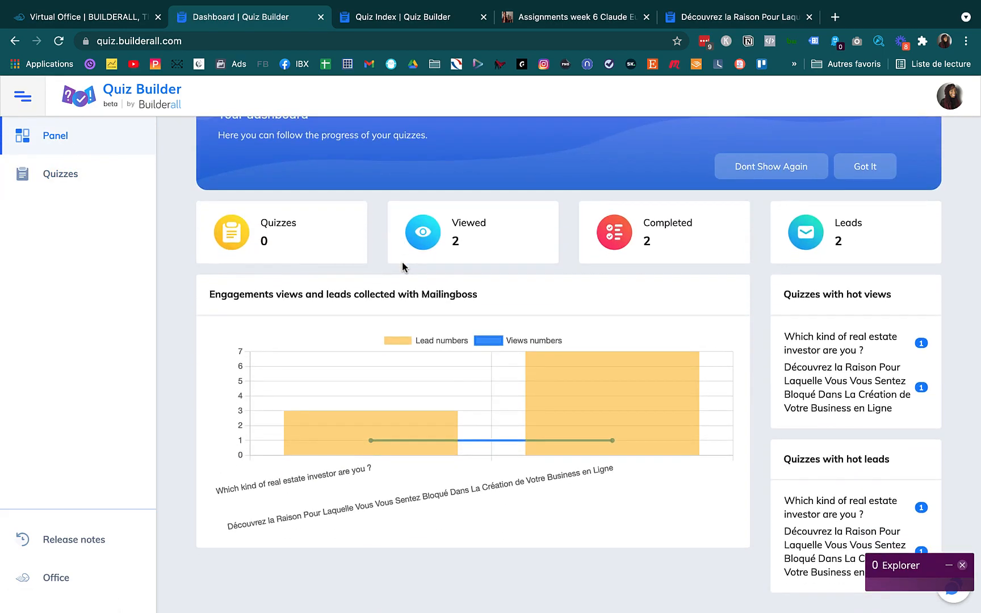
pyautogui.scroll(2, 402, 262)
# Step: Start a new quiz and review the Quiz type's usage examples and features
pyautogui.click(858, 168)
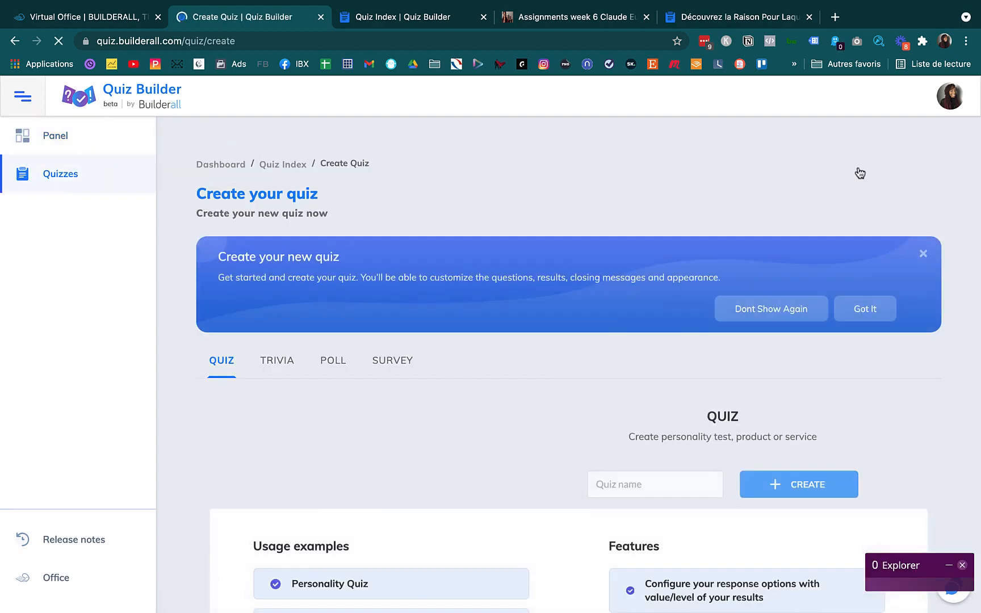
pyautogui.scroll(-1, 389, 425)
pyautogui.scroll(-1, 388, 421)
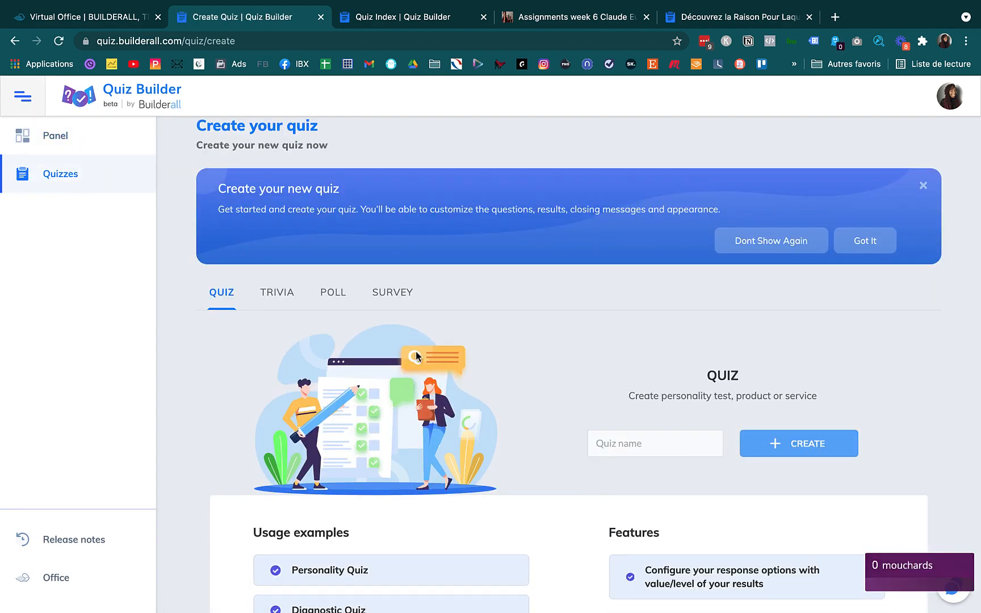
pyautogui.scroll(-2, 214, 287)
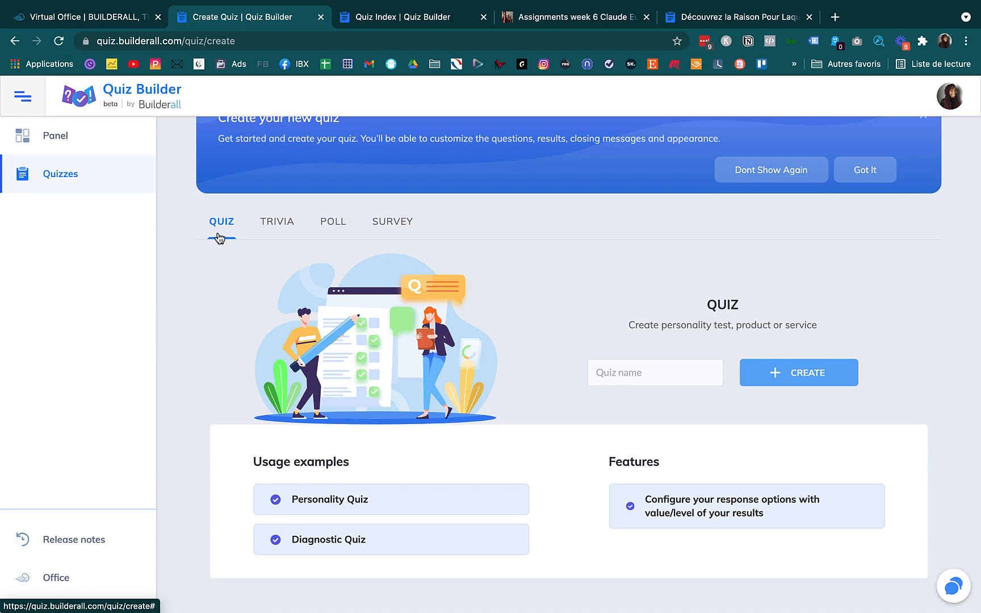
# Step: Examine the usage examples and features of the Trivia, Poll and Survey types
pyautogui.click(282, 224)
pyautogui.scroll(-1, 348, 329)
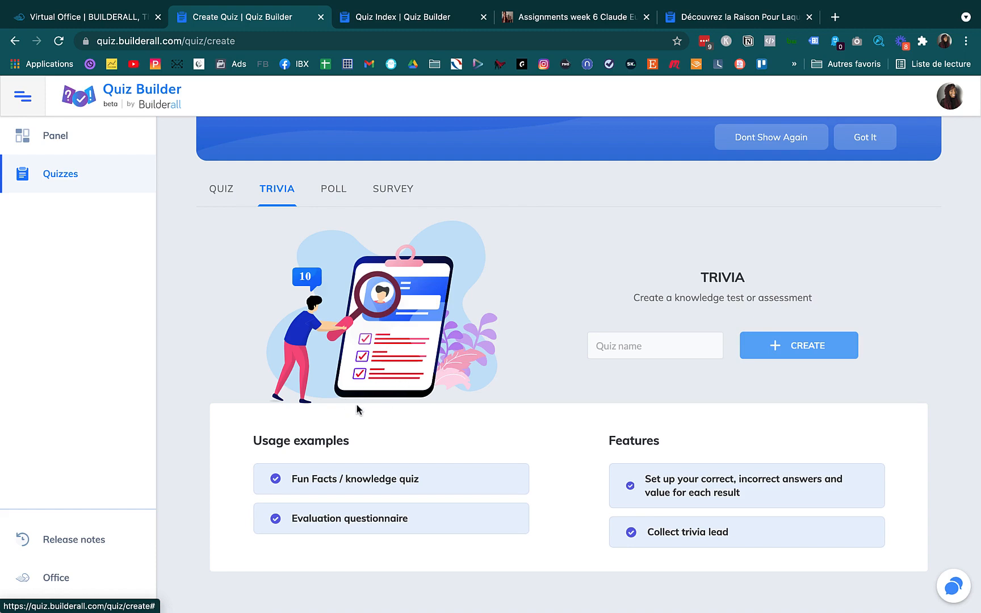
pyautogui.click(334, 188)
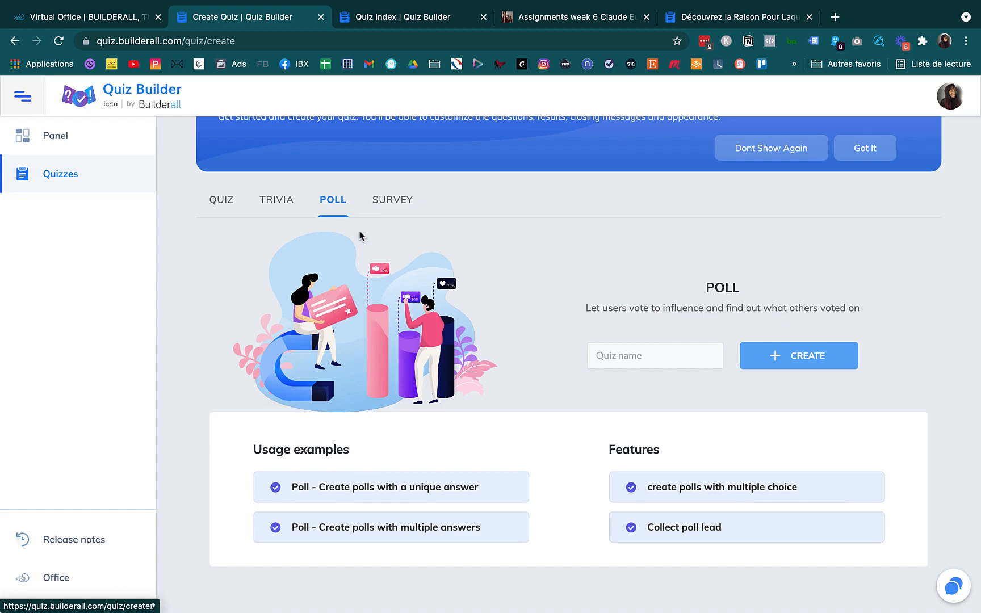
pyautogui.click(391, 200)
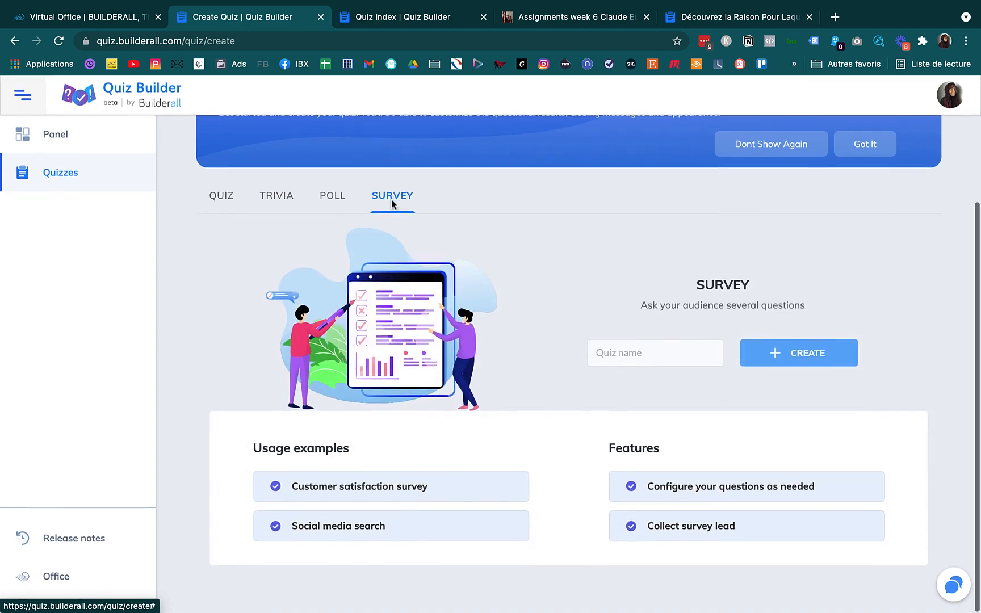
pyautogui.scroll(-1, 400, 290)
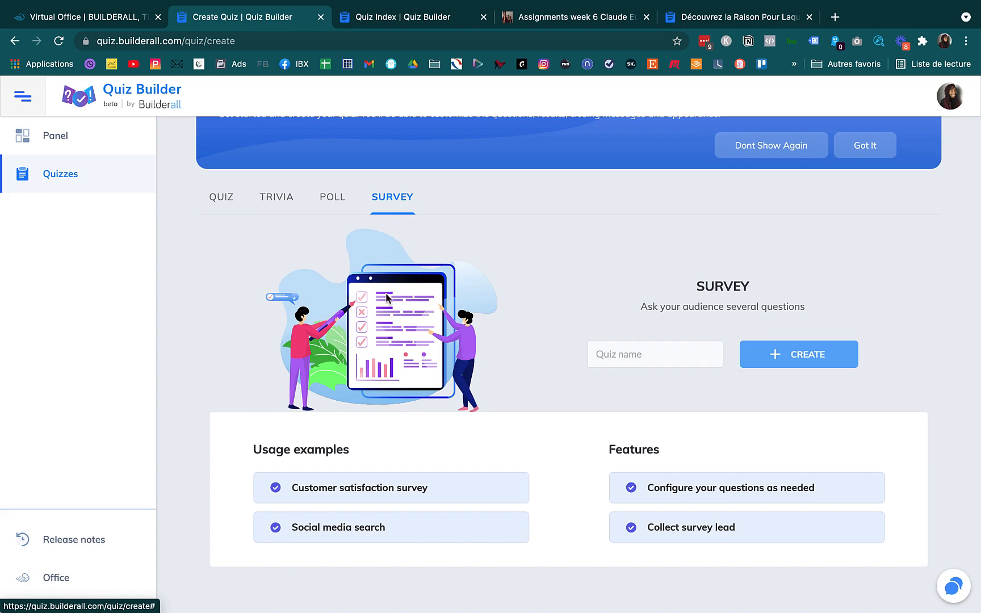
# Step: Create a quiz of the Quiz type named "QUIZ SYMPAS"
pyautogui.click(221, 200)
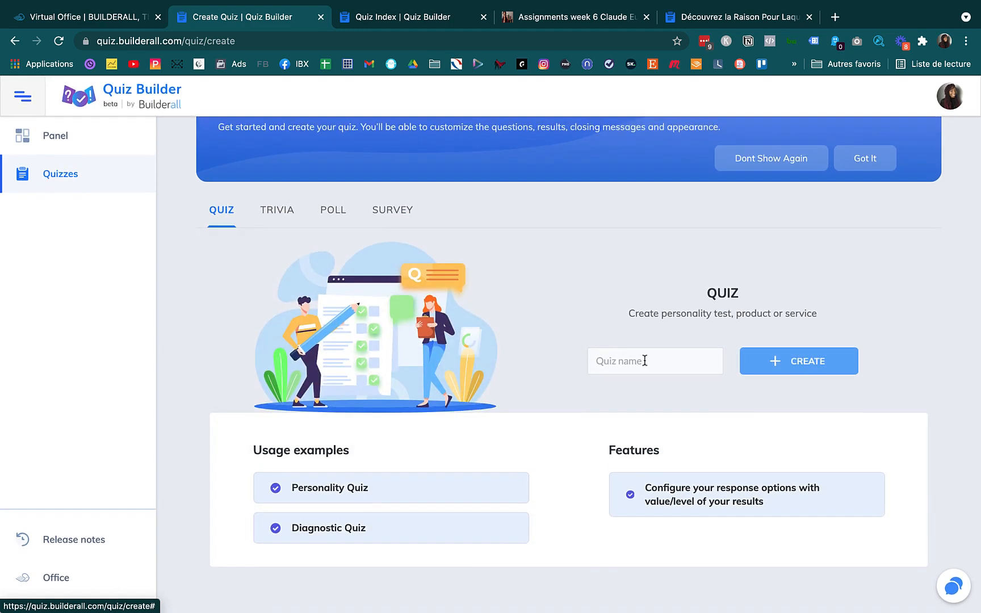
pyautogui.click(644, 360)
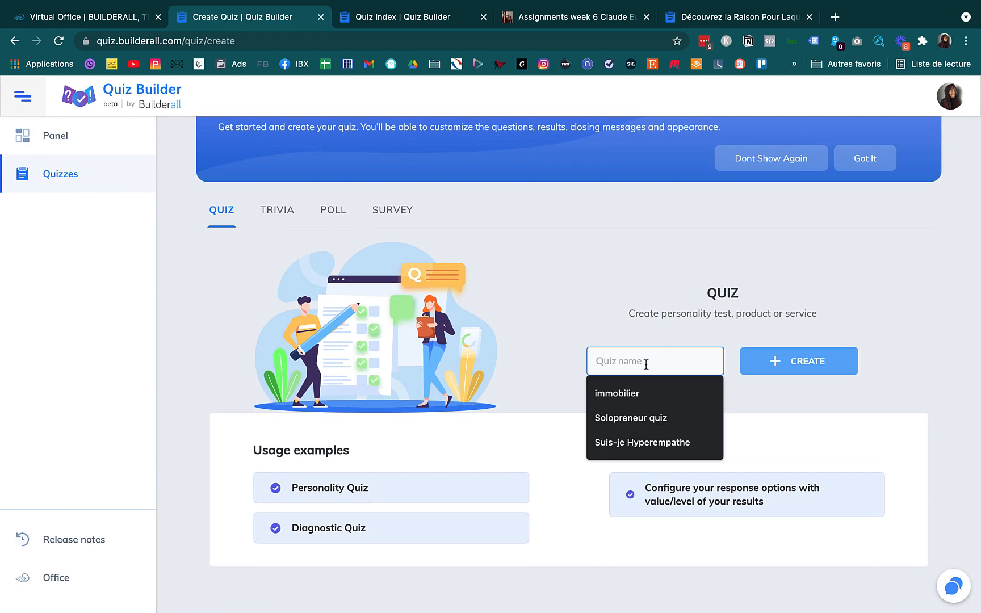
pyautogui.write('QUIZ SYM')
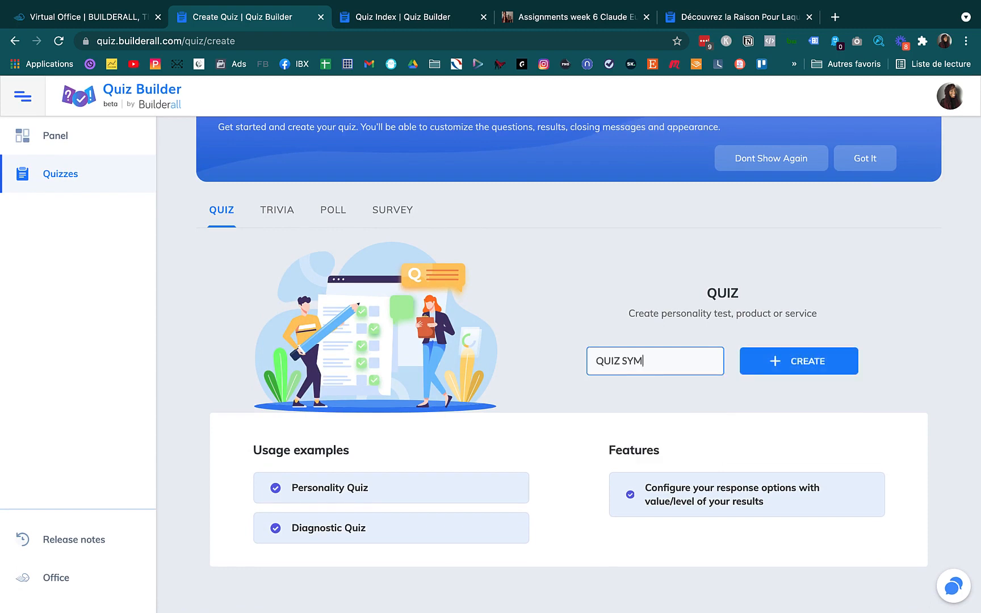
pyautogui.write('PAS')
pyautogui.click(816, 360)
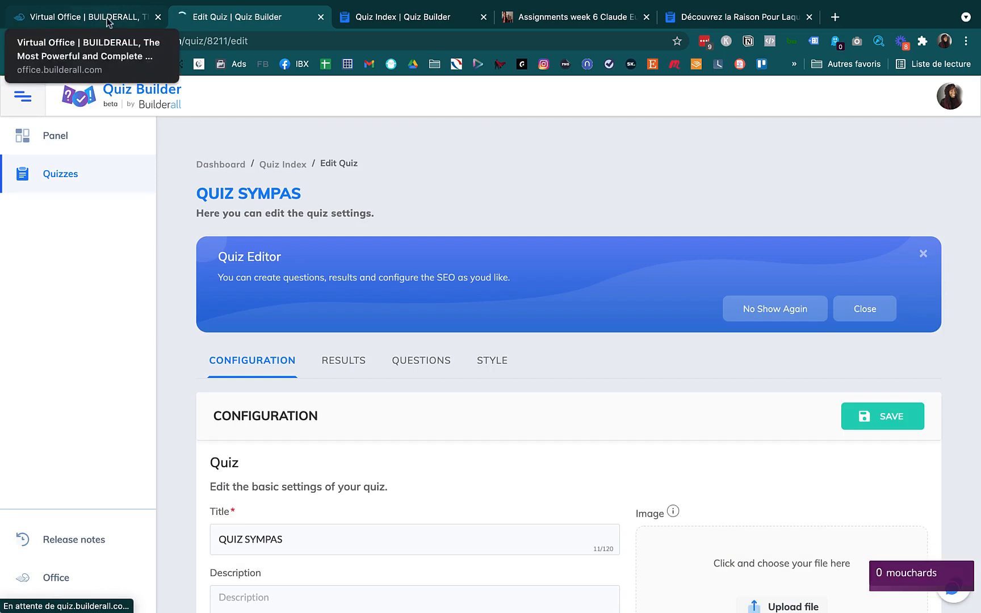
# Step: Look over the new quiz's configuration page and dismiss the Quiz Editor intro banner
pyautogui.scroll(-2, 412, 295)
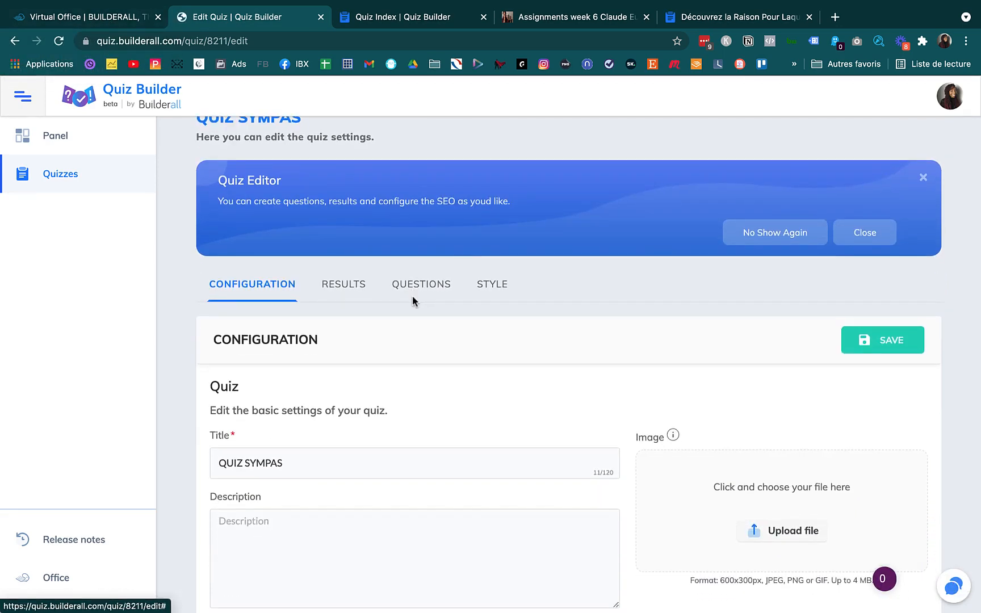
pyautogui.scroll(-2, 483, 360)
pyautogui.scroll(4, 483, 360)
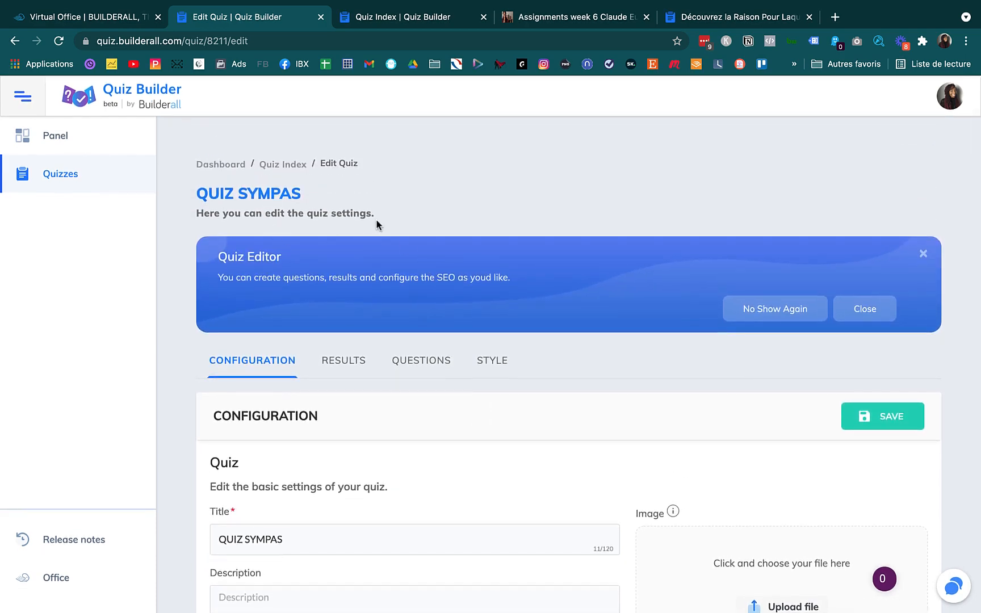
pyautogui.click(923, 254)
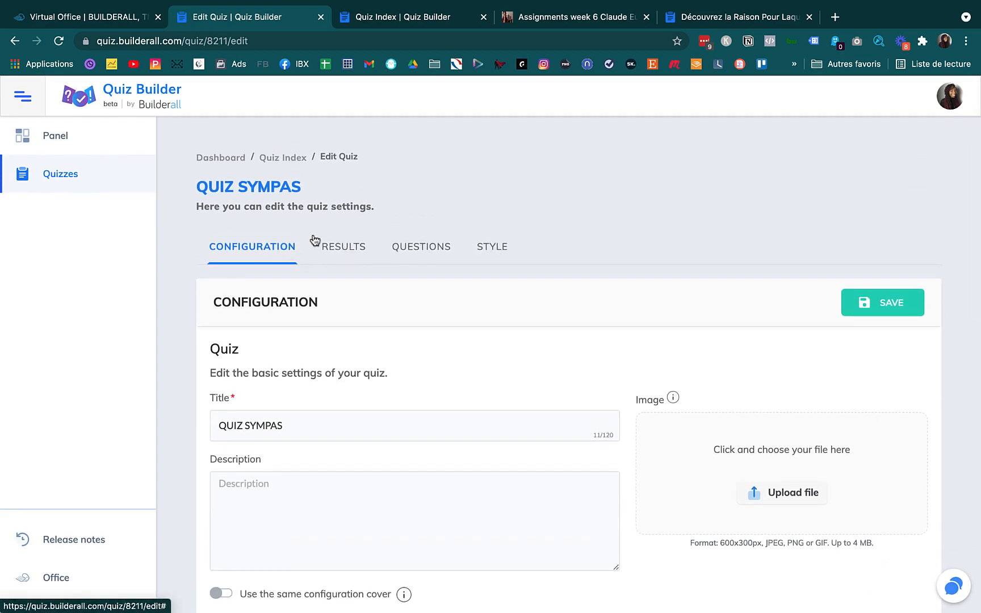
# Step: Look through the quiz editor's Results, Questions, Style and Configuration sections
pyautogui.click(341, 248)
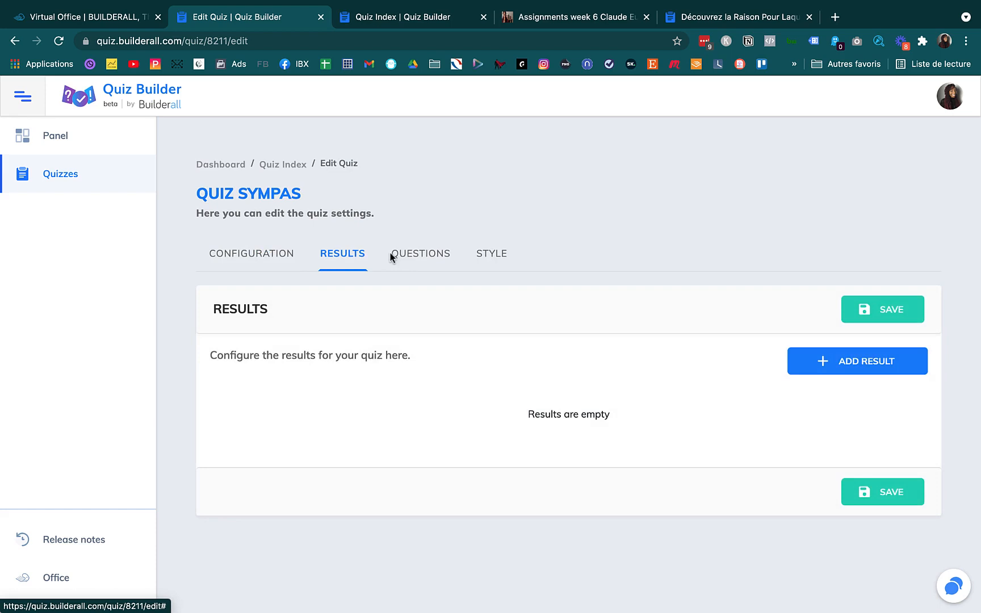
pyautogui.click(421, 254)
pyautogui.click(485, 261)
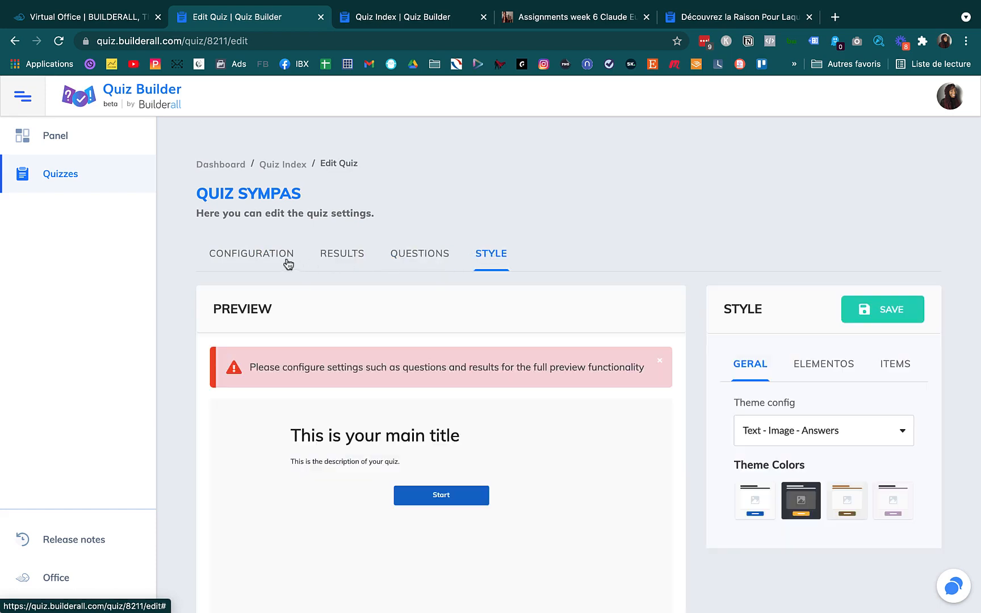
pyautogui.click(273, 258)
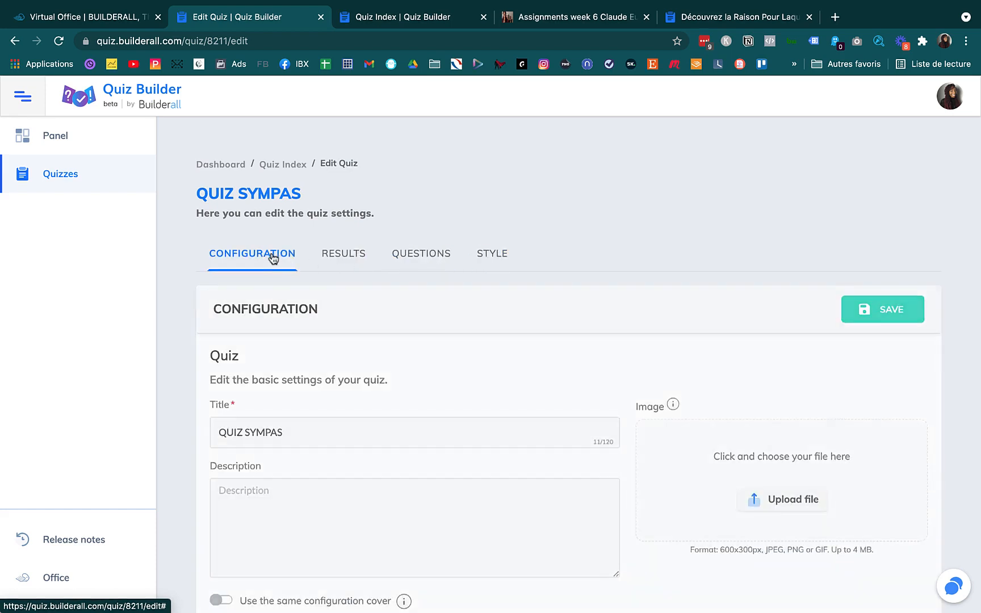
pyautogui.click(345, 257)
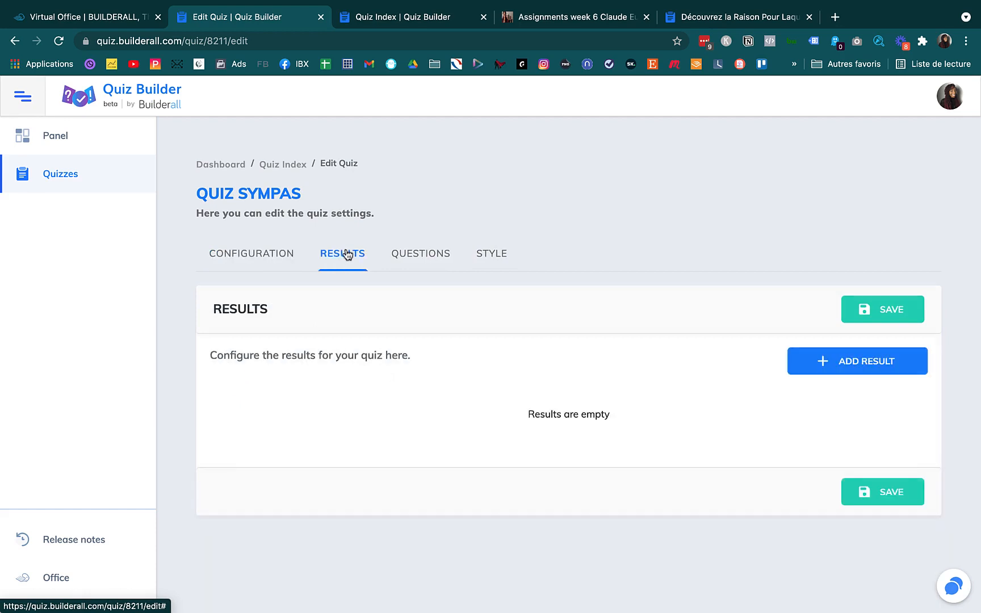
# Step: In the quiz's basic configuration settings, enter the description "Ceci est un qui pour découvrir si vous êtes sympathique."
pyautogui.click(280, 255)
pyautogui.scroll(-1, 310, 326)
pyautogui.scroll(-2, 310, 326)
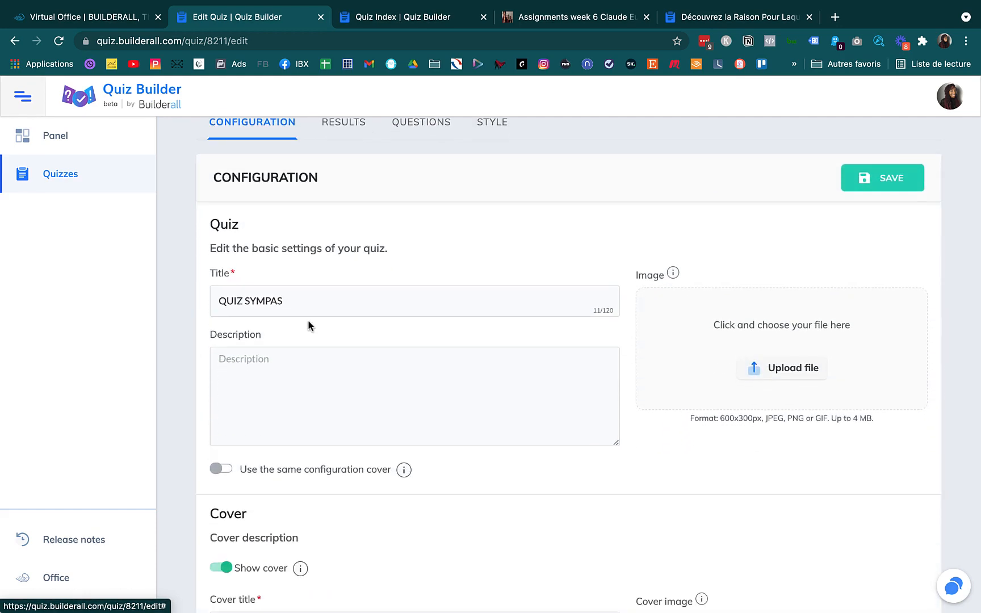
pyautogui.scroll(-1, 280, 309)
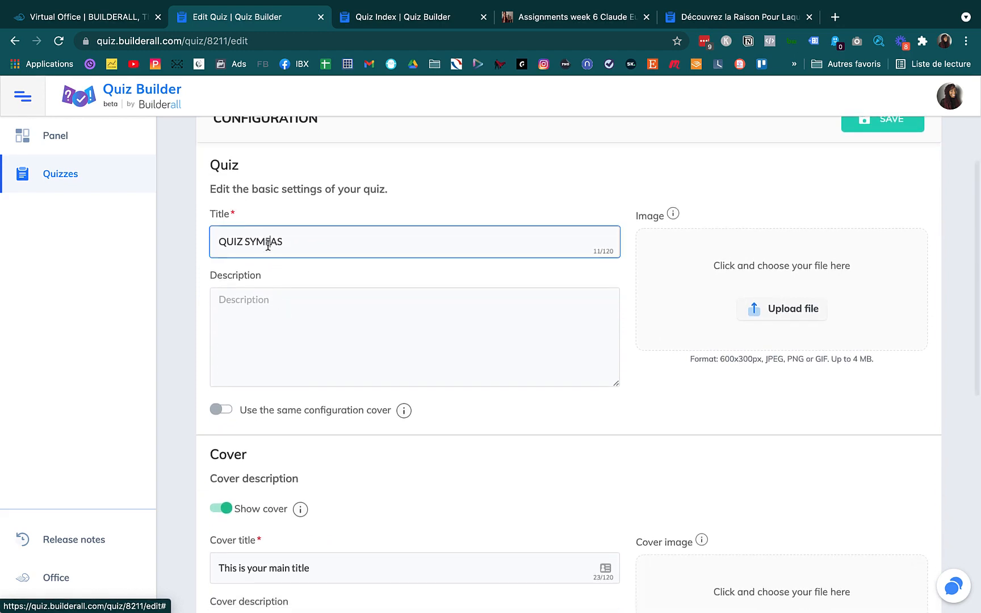
pyautogui.tripleClick(270, 247)
pyautogui.click(283, 321)
pyautogui.write('CE')
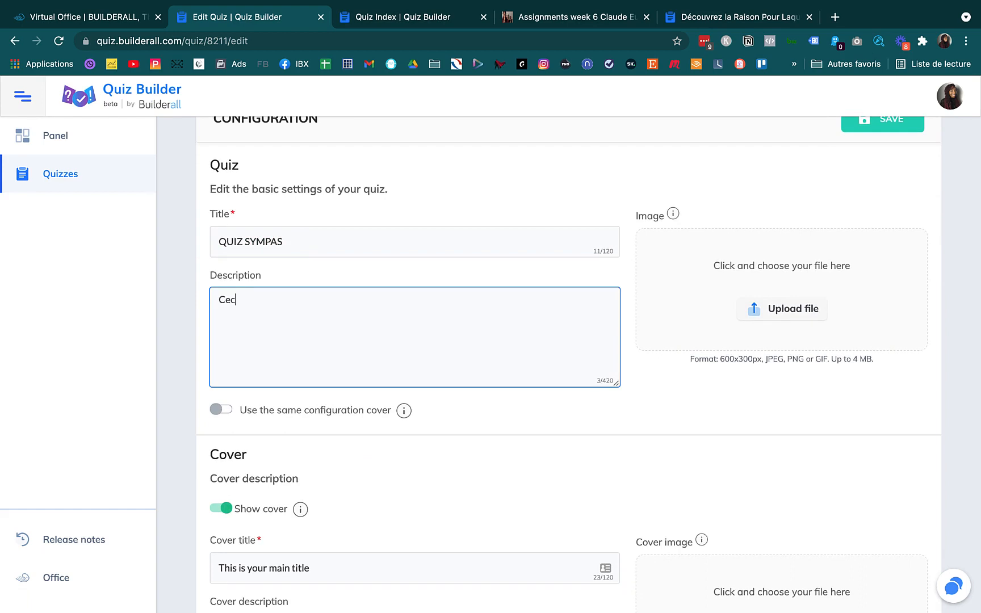
pyautogui.write('ci est un qui pour découvrir s')
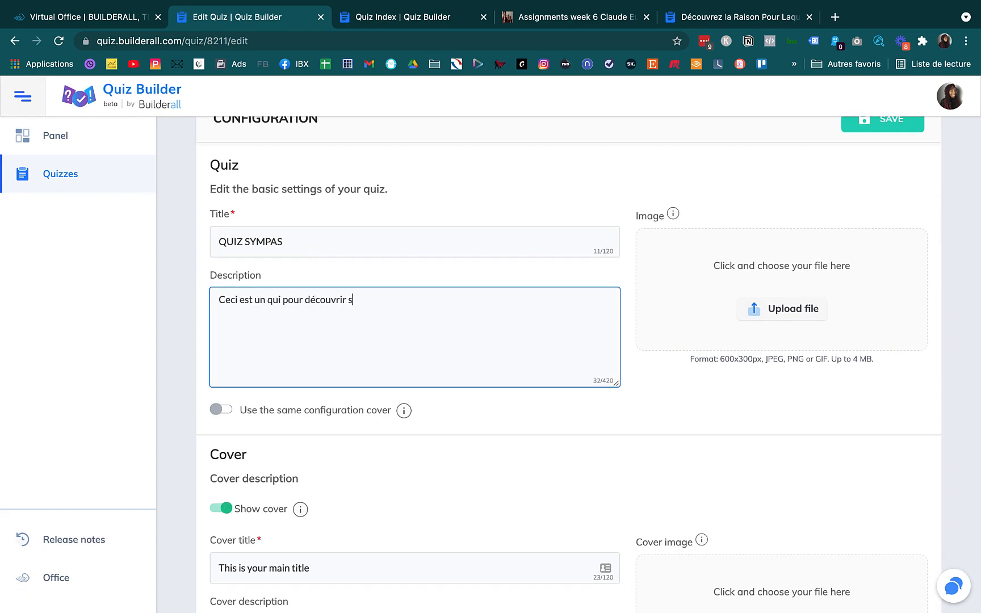
pyautogui.write('i vous êtes sympathique.')
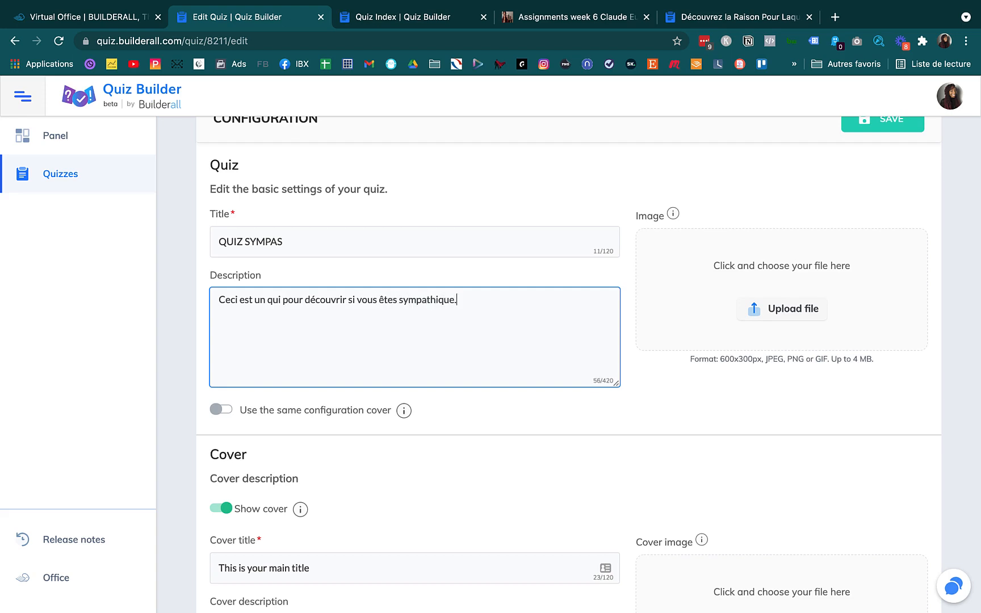
# Step: Use the already uploaded portrait of the woman in red as the quiz image and apply the same configuration to the cover
pyautogui.click(755, 307)
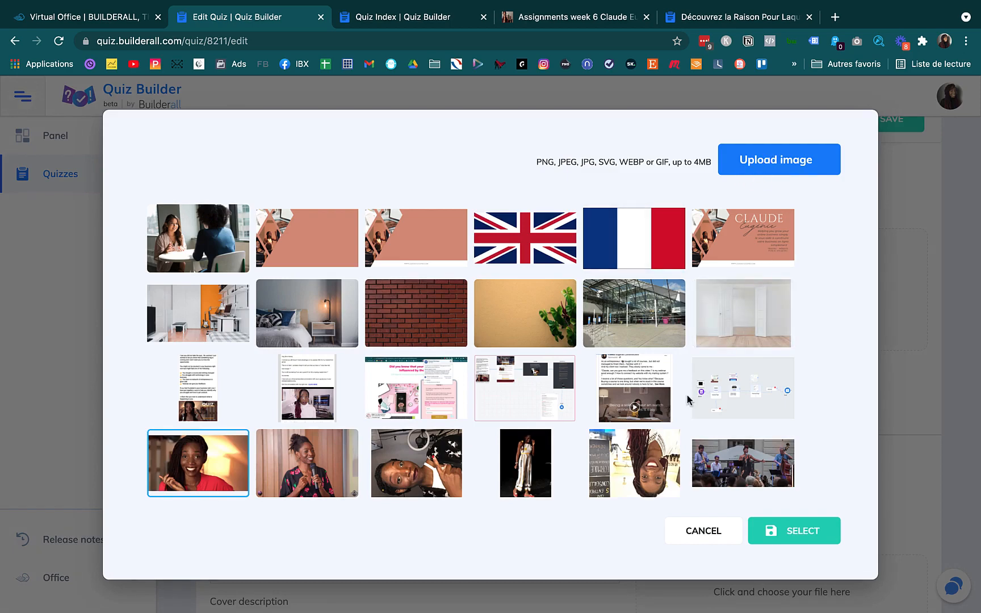
pyautogui.click(792, 535)
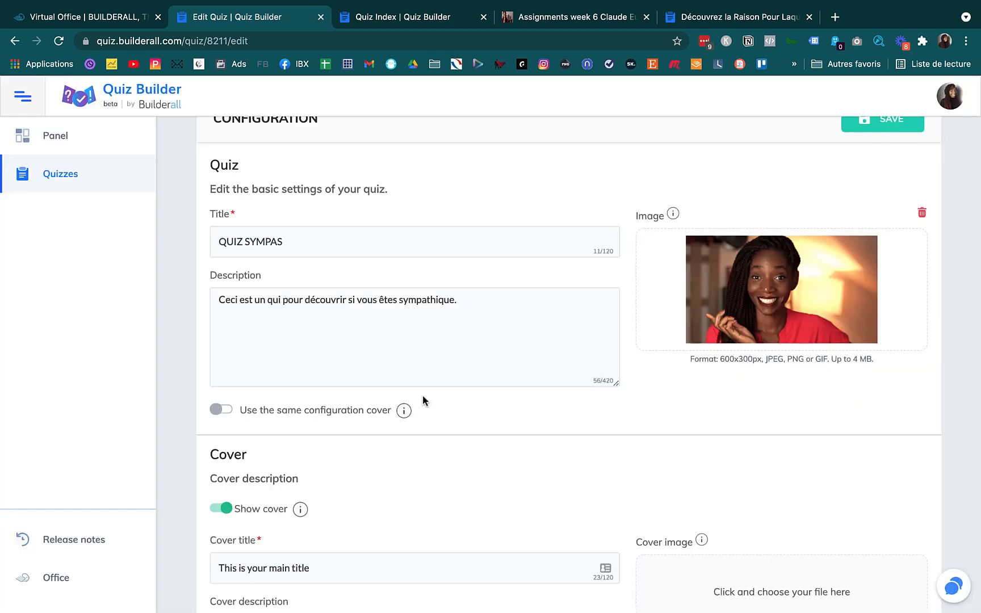
pyautogui.scroll(-1, 371, 394)
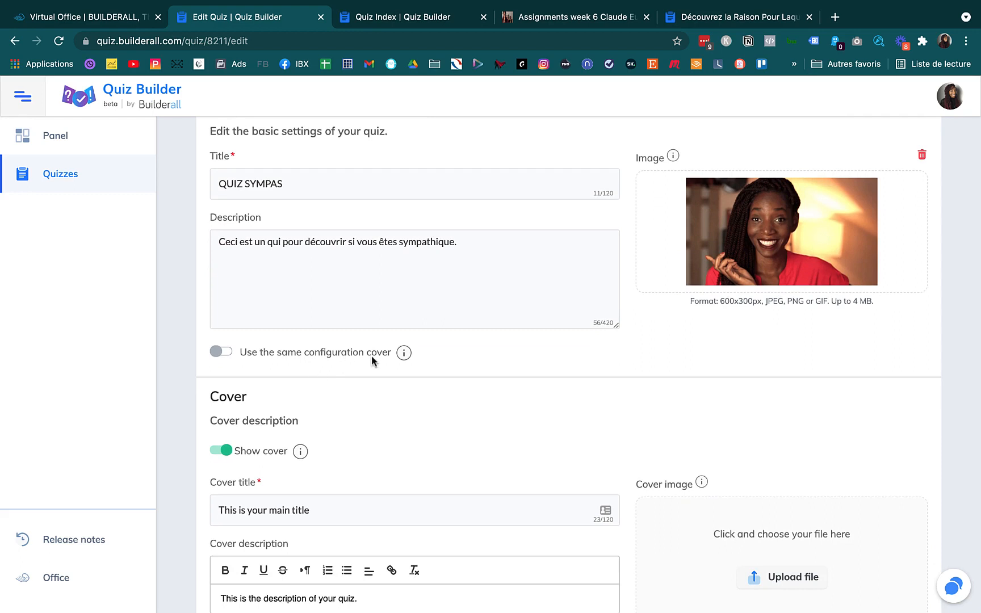
pyautogui.click(218, 352)
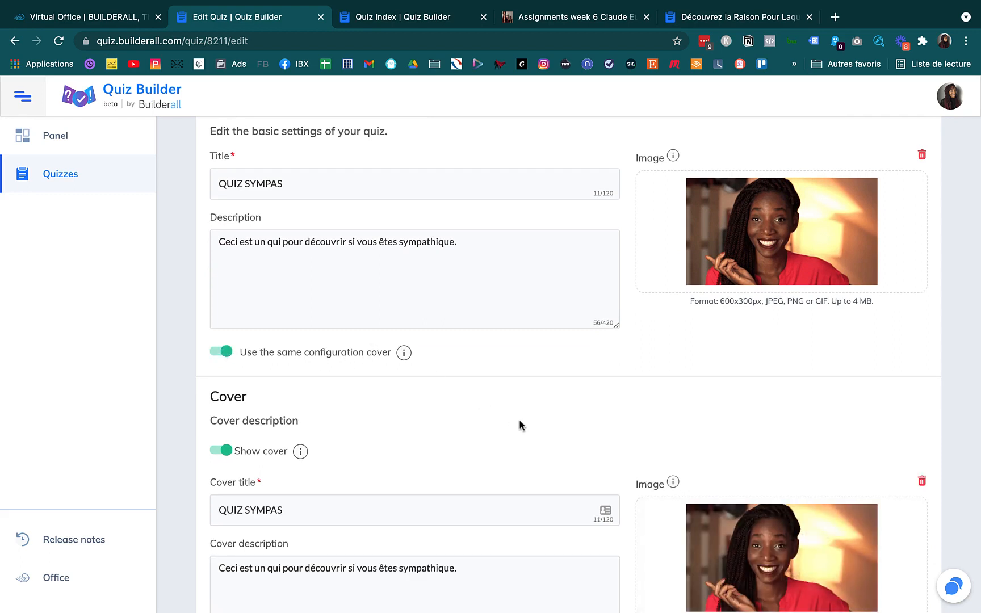
# Step: Set the cover's button text to "Commencer le Quiz"
pyautogui.scroll(-1, 518, 425)
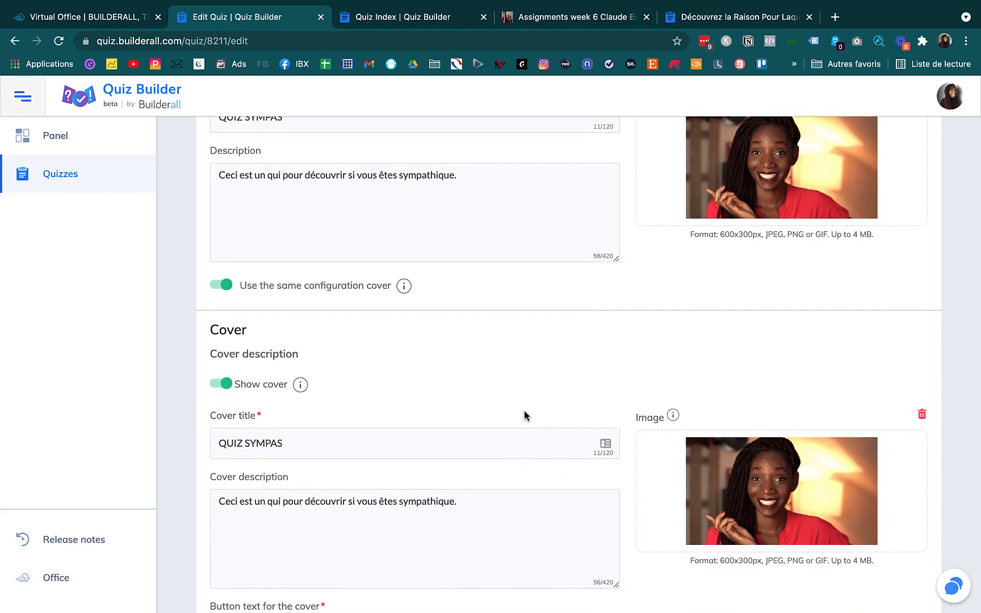
pyautogui.scroll(-3, 392, 391)
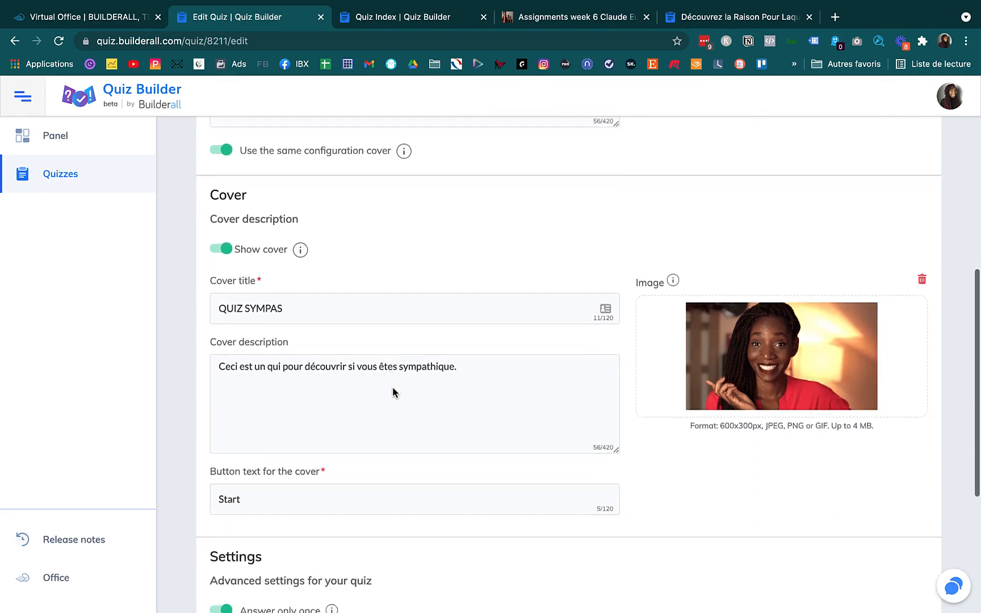
pyautogui.scroll(-3, 393, 392)
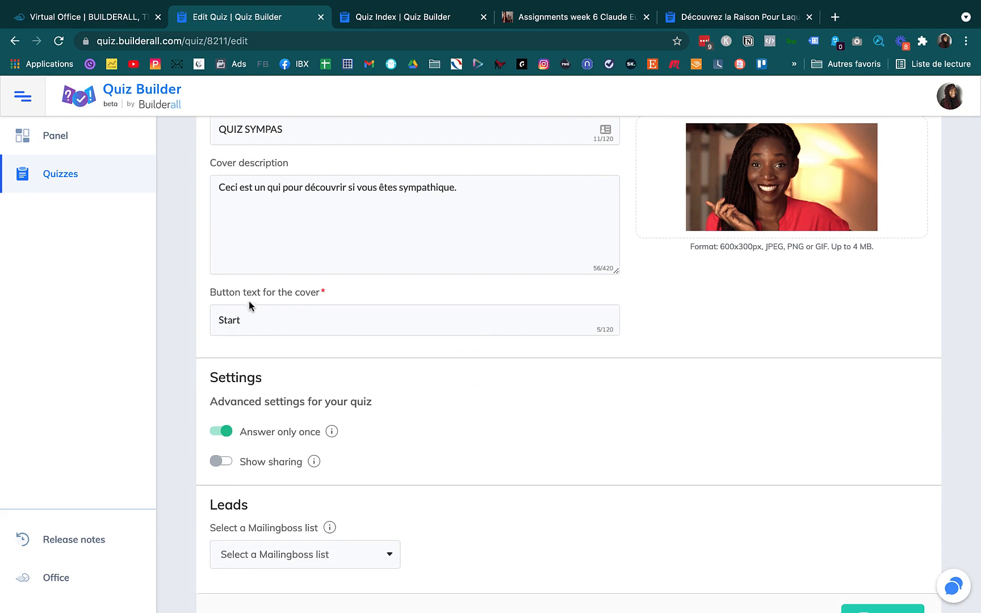
pyautogui.doubleClick(230, 323)
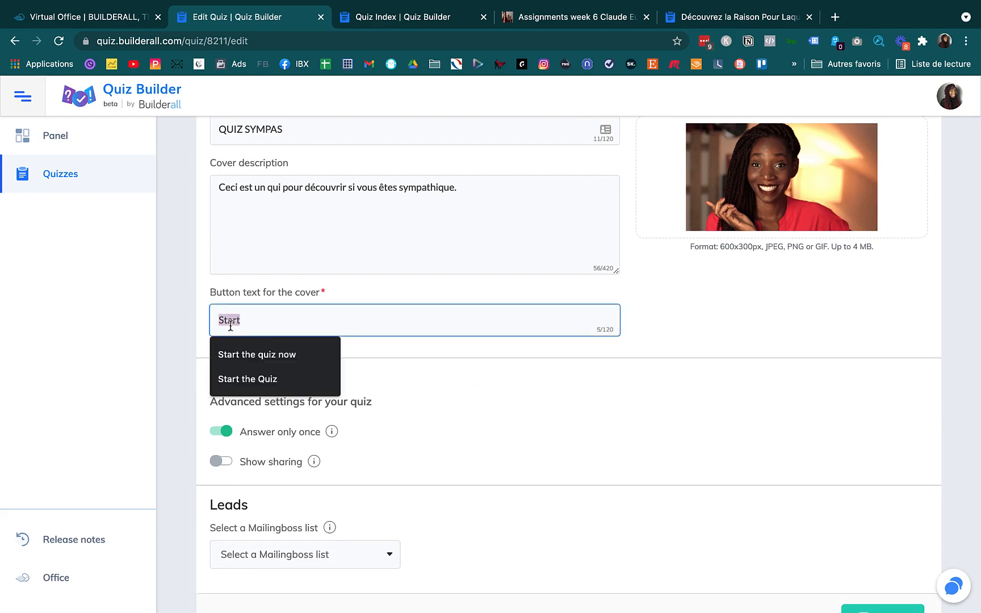
pyautogui.write('commencer le Quiz')
pyautogui.click(243, 360)
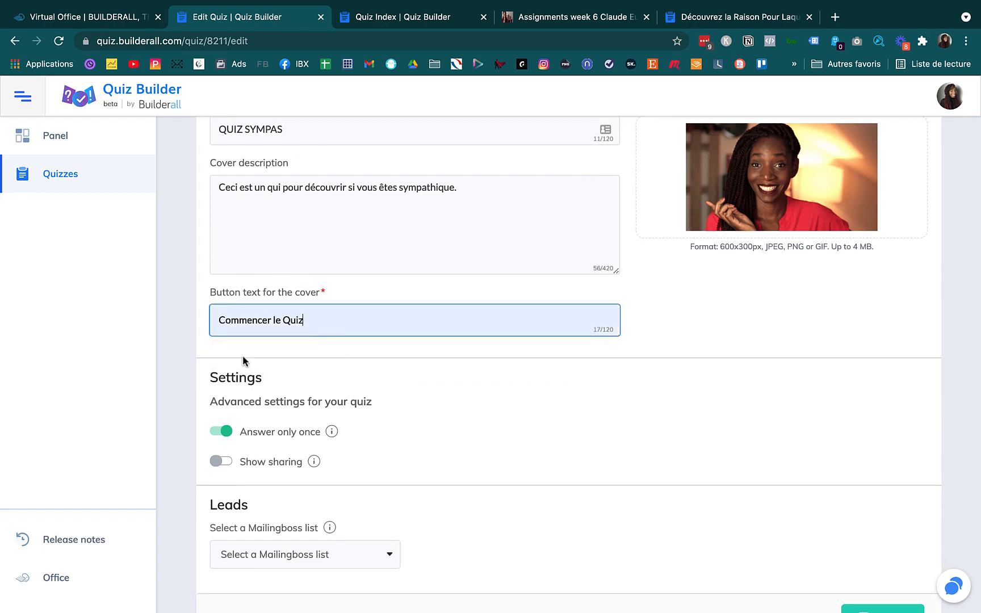
# Step: Choose "Business Developper" as the Mailingboss list for the quiz's leads
pyautogui.scroll(-3, 289, 383)
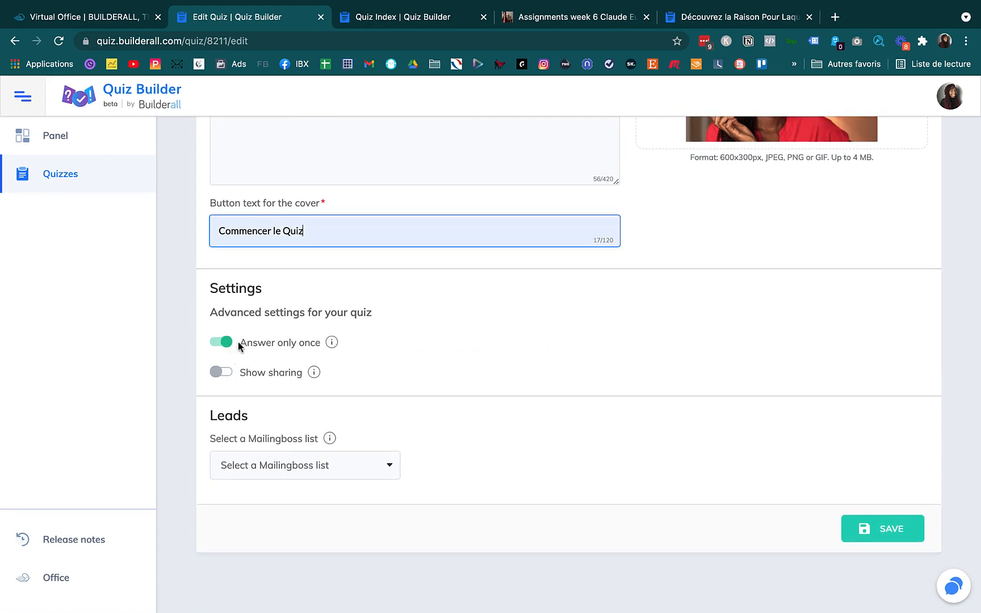
pyautogui.moveTo(330, 341)
pyautogui.click(341, 467)
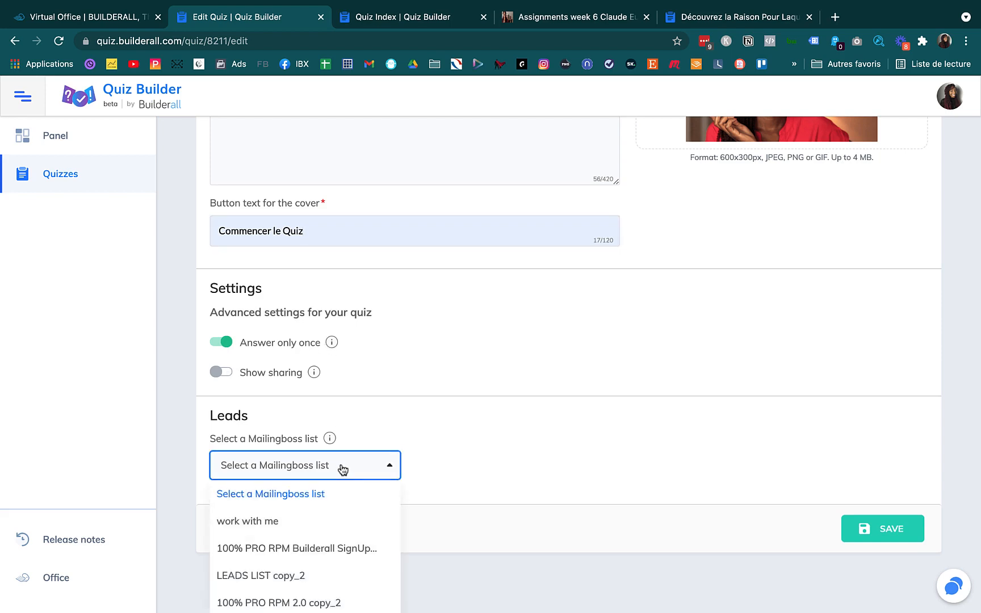
pyautogui.scroll(-3, 342, 469)
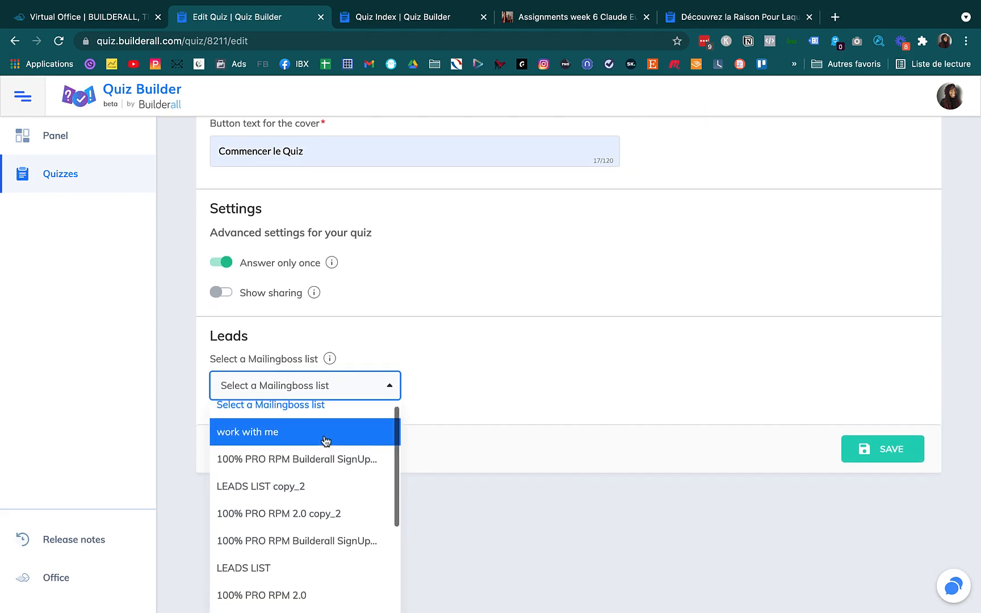
pyautogui.scroll(-5, 326, 441)
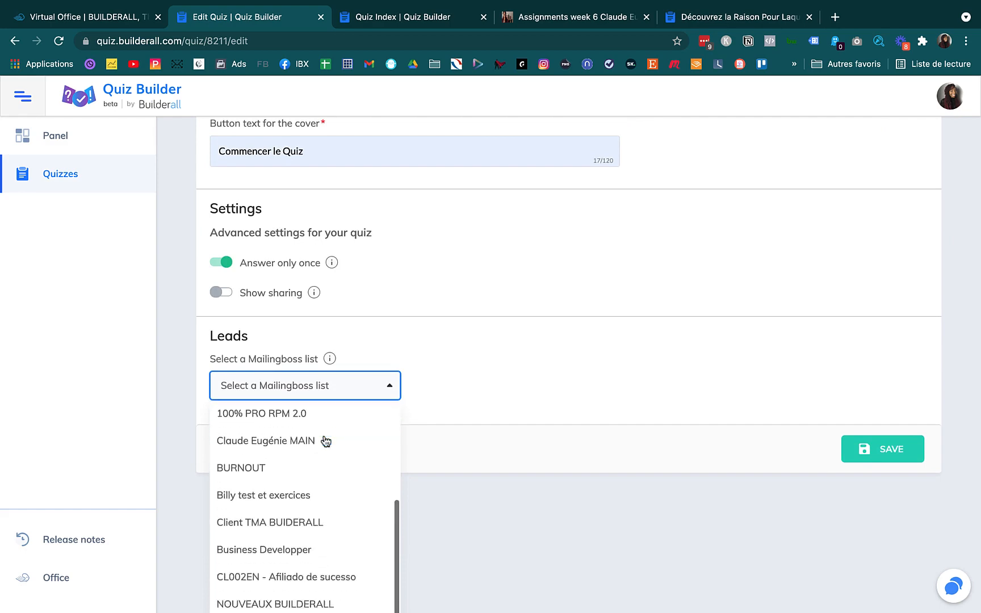
pyautogui.scroll(-2, 325, 441)
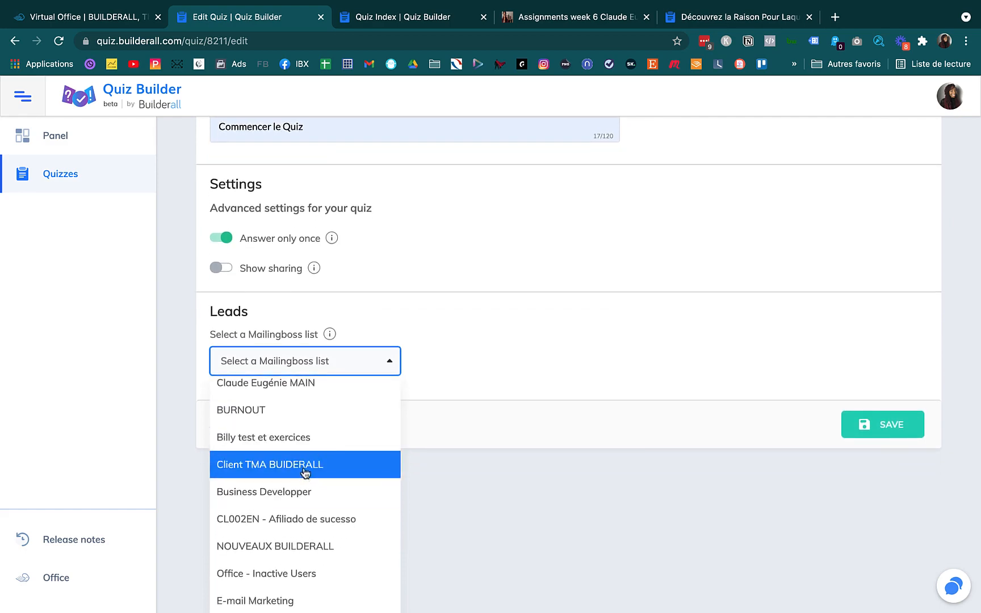
pyautogui.click(296, 491)
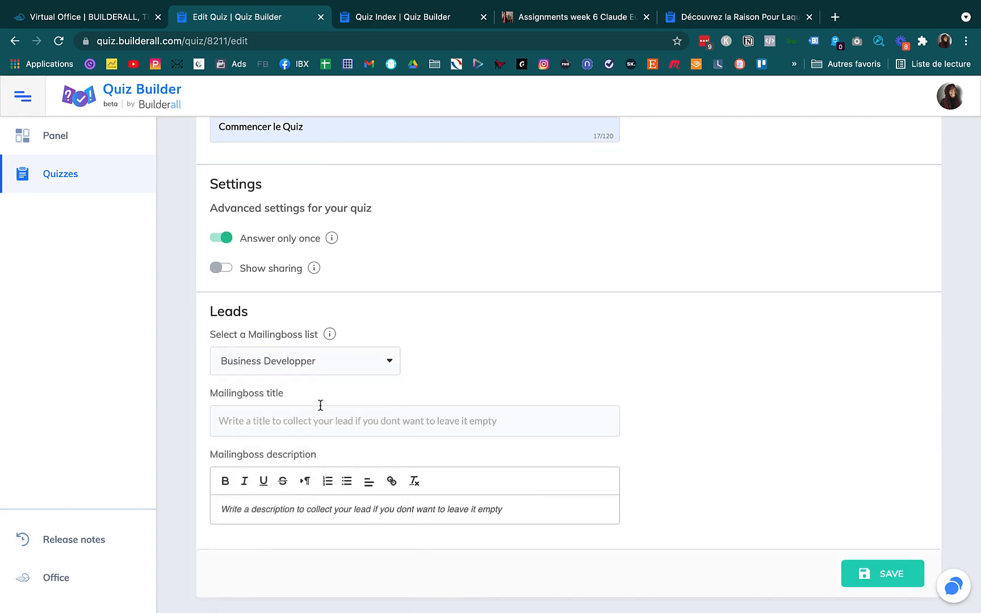
# Step: Set the Mailingboss list for the quiz's leads to "E-mail Marketing"
pyautogui.click(307, 370)
pyautogui.scroll(-6, 300, 427)
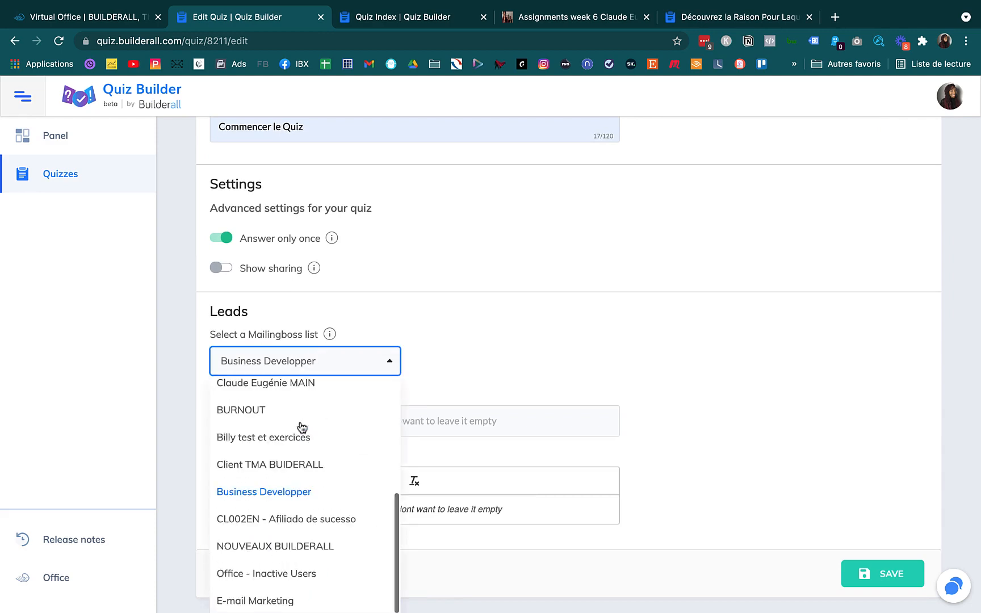
pyautogui.click(268, 602)
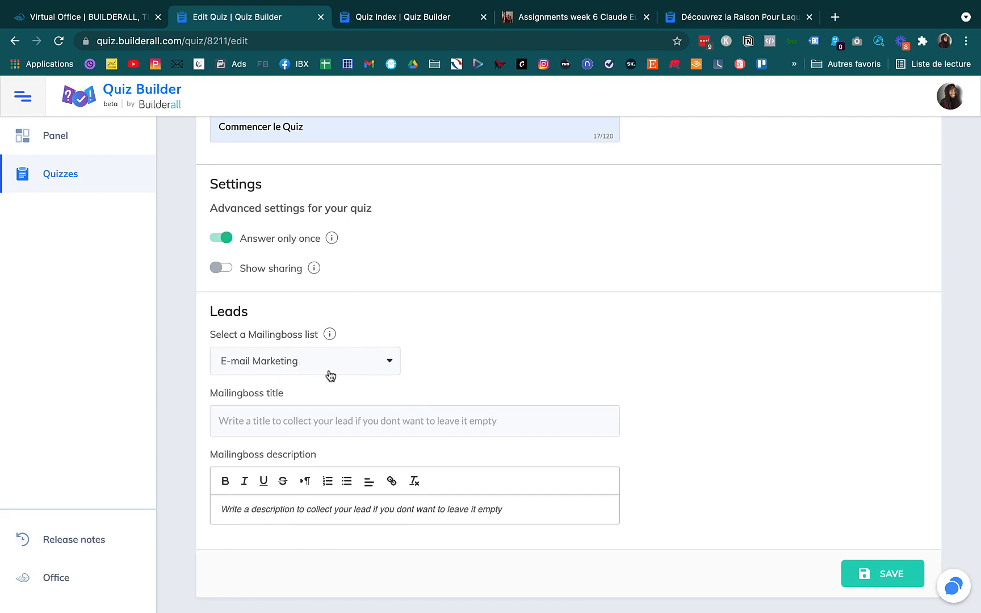
# Step: Set the Mailingboss title to "Entrez votre email pour recevoir le résultat du quiz"
pyautogui.scroll(-1, 449, 345)
pyautogui.click(292, 376)
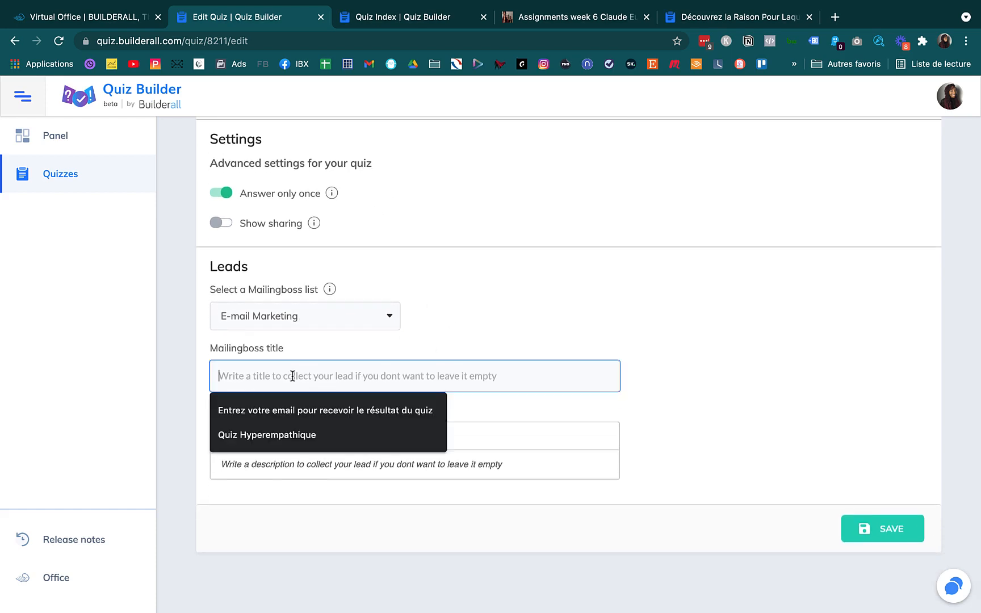
pyautogui.click(299, 409)
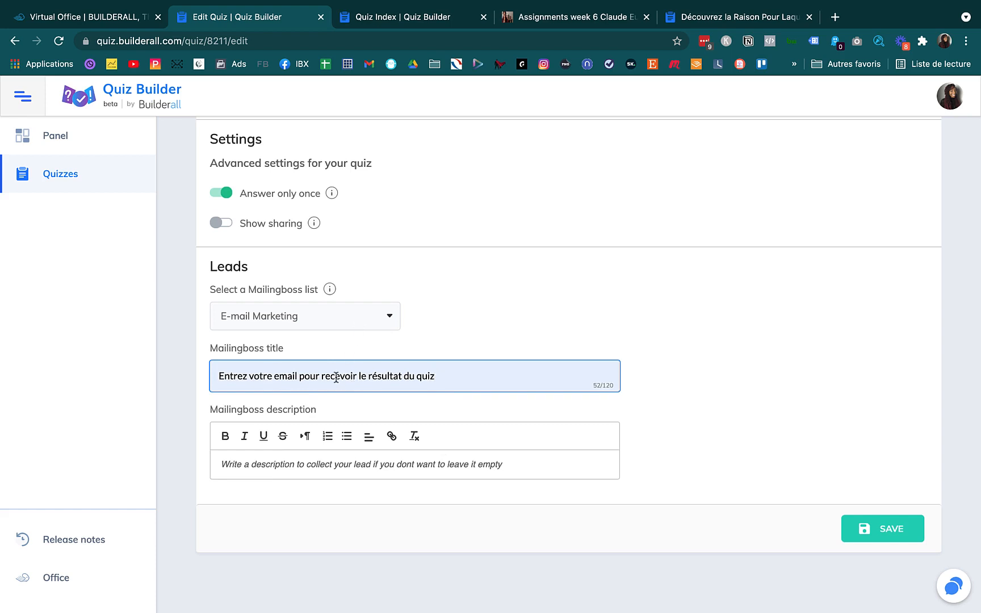
# Step: Enter the Mailingboss description "J'ai hate de savoir si vous êtes sympas ou non!" and save the quiz configuration
pyautogui.click(350, 468)
pyautogui.write('Mer')
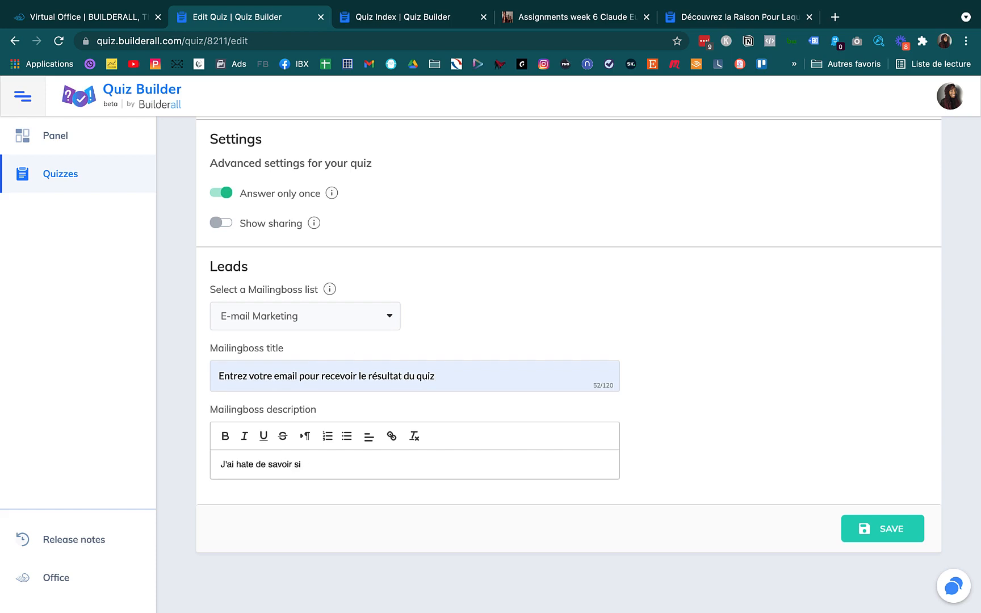
pyautogui.write('vous êtes sympas ou non!')
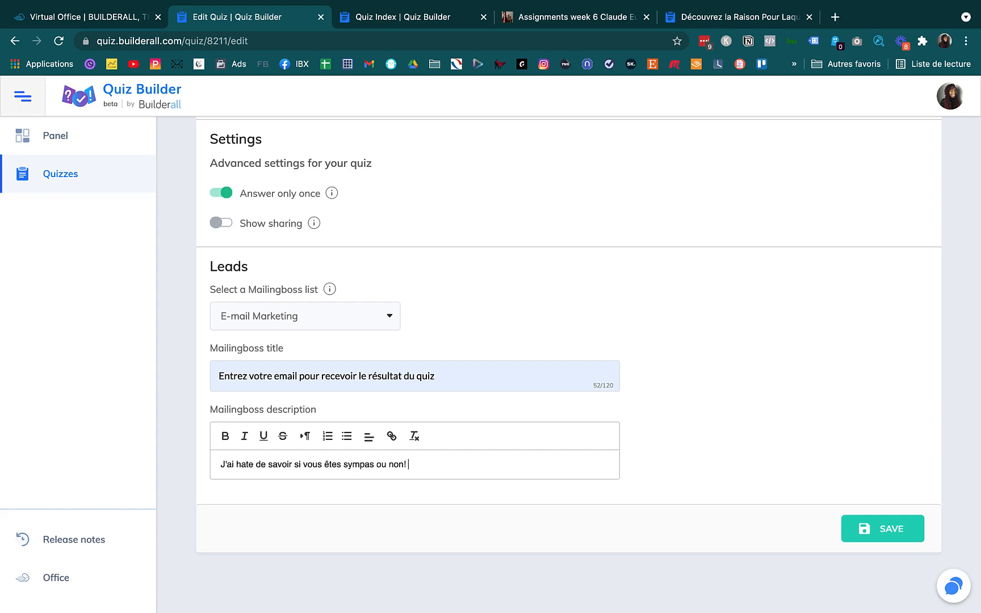
pyautogui.click(877, 530)
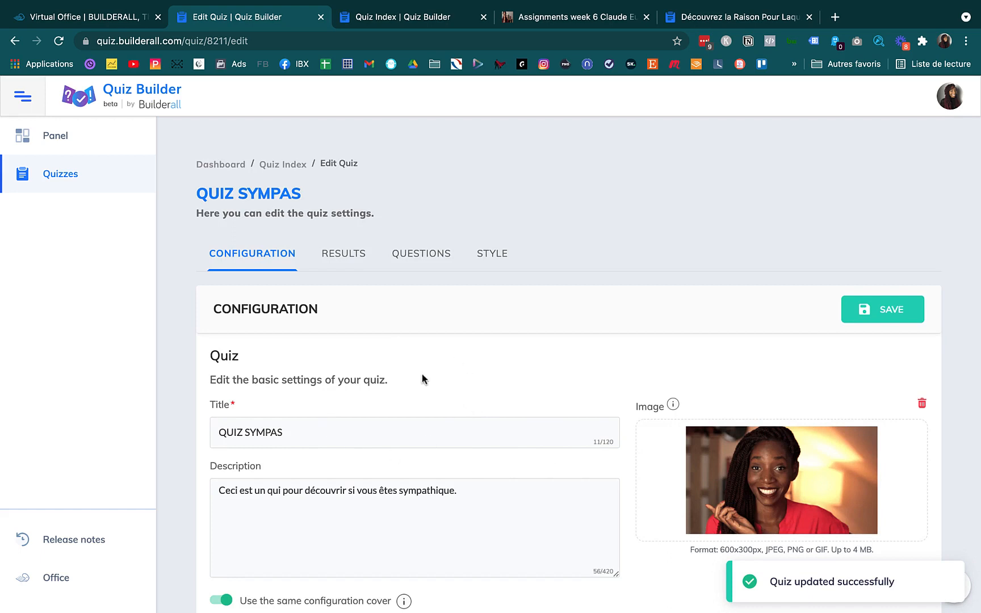
# Step: Add a first result to the quiz, of the text with description type, titled "VOUS ETES SYMPATIQUE"
pyautogui.click(342, 255)
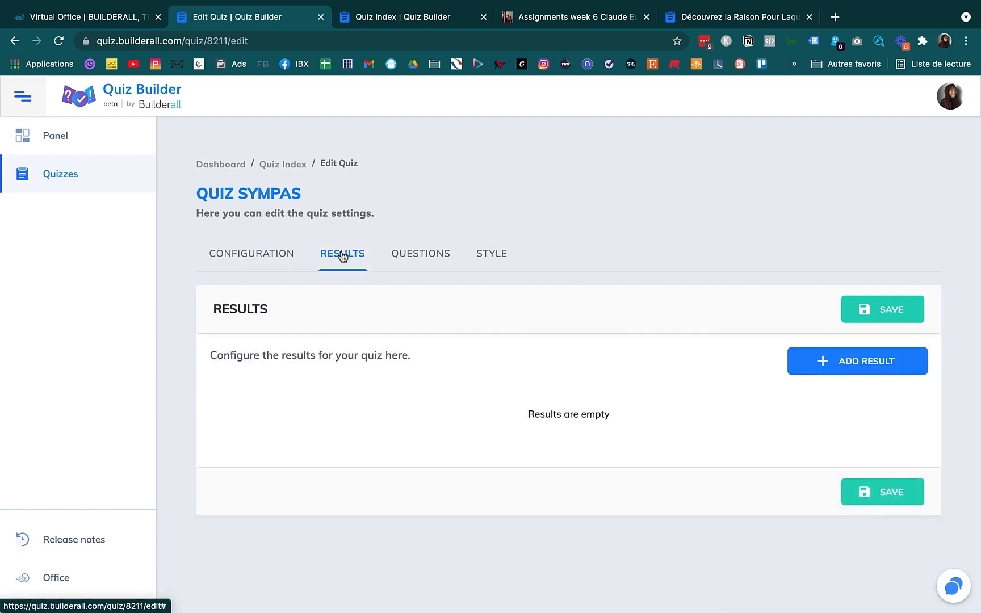
pyautogui.click(838, 366)
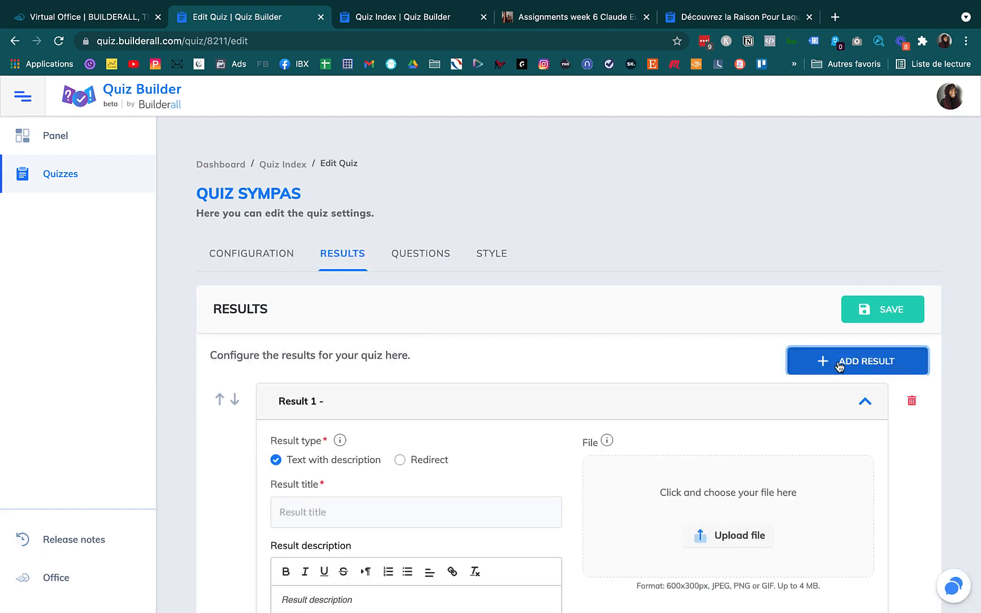
pyautogui.scroll(-3, 536, 418)
pyautogui.click(364, 356)
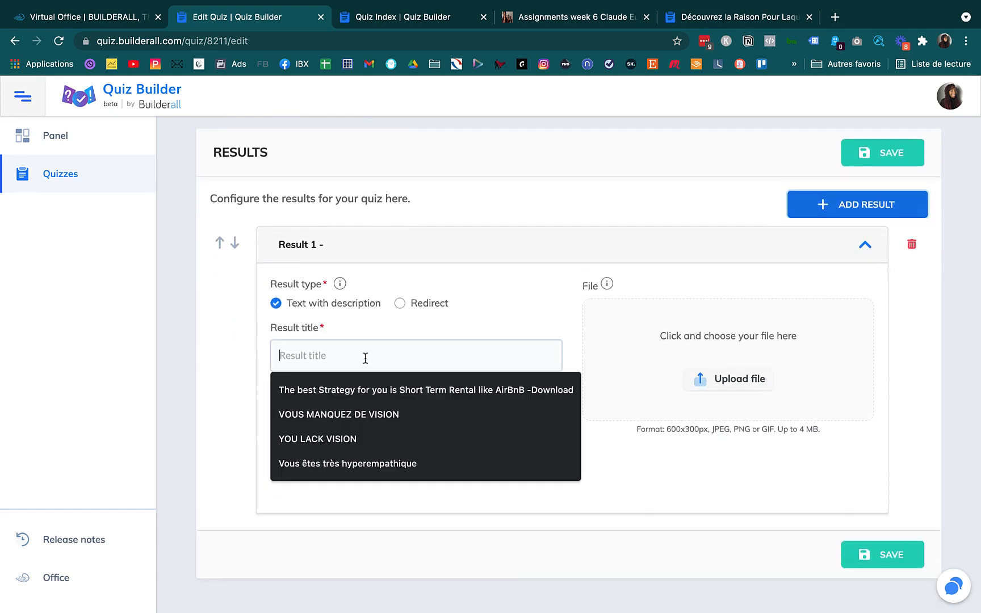
pyautogui.write('V')
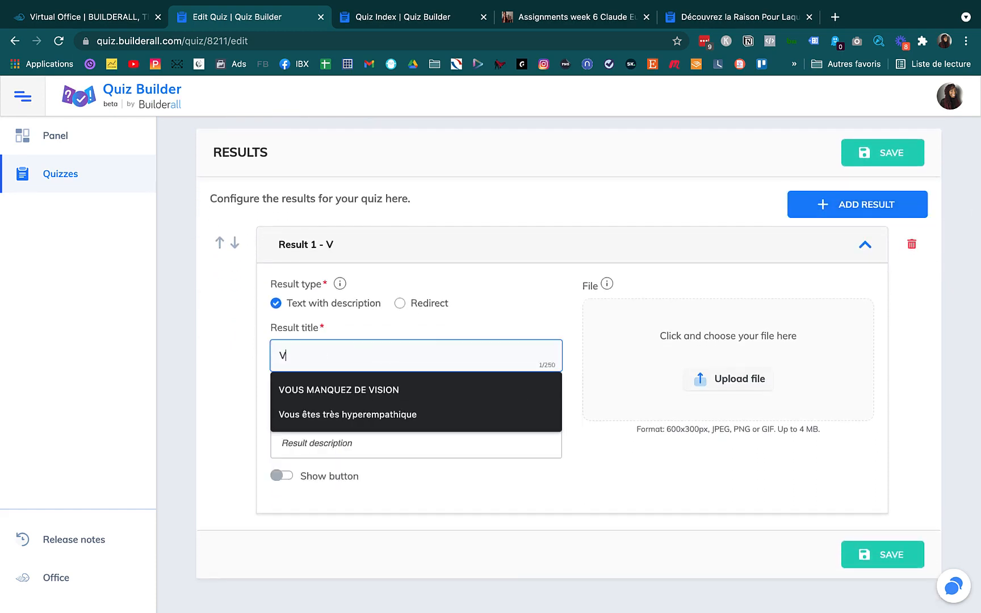
pyautogui.write('OUS ETES')
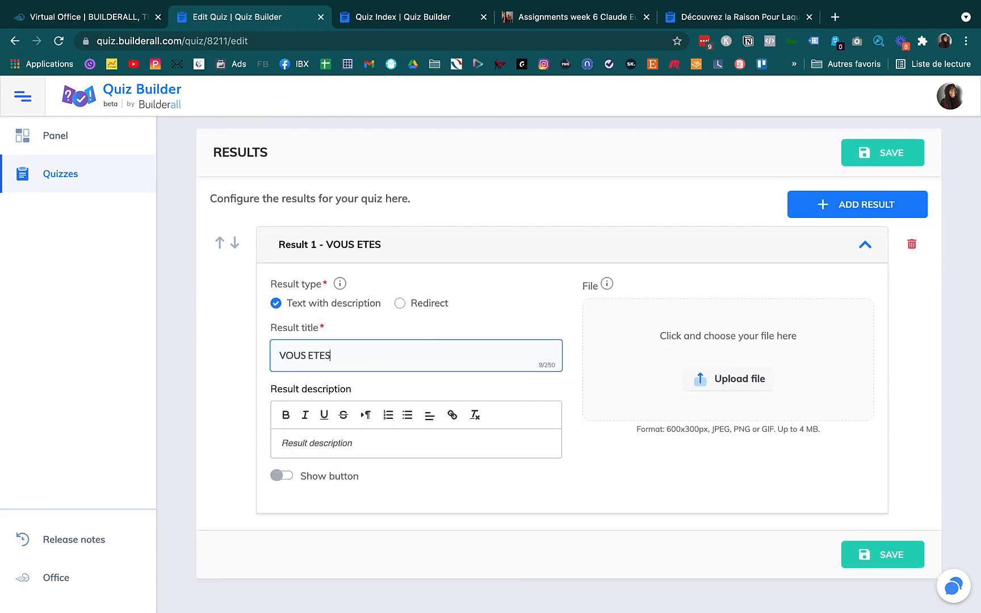
pyautogui.write(' SYMPATIQUE')
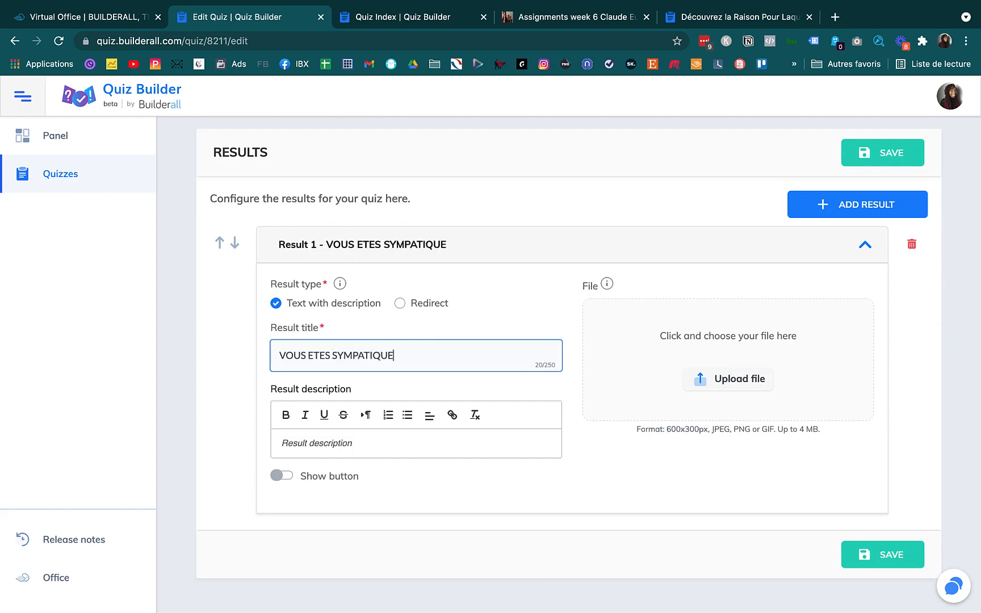
# Step: Replace the first result's title with "Vous êtes sympathique"
pyautogui.doubleClick(350, 354)
pyautogui.press('super+a')
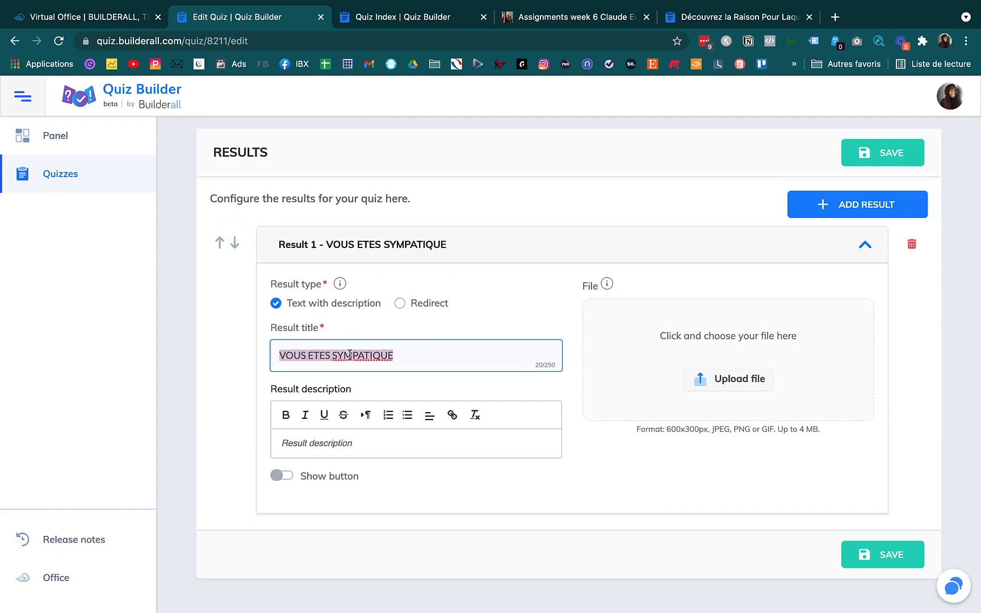
pyautogui.write('Vous')
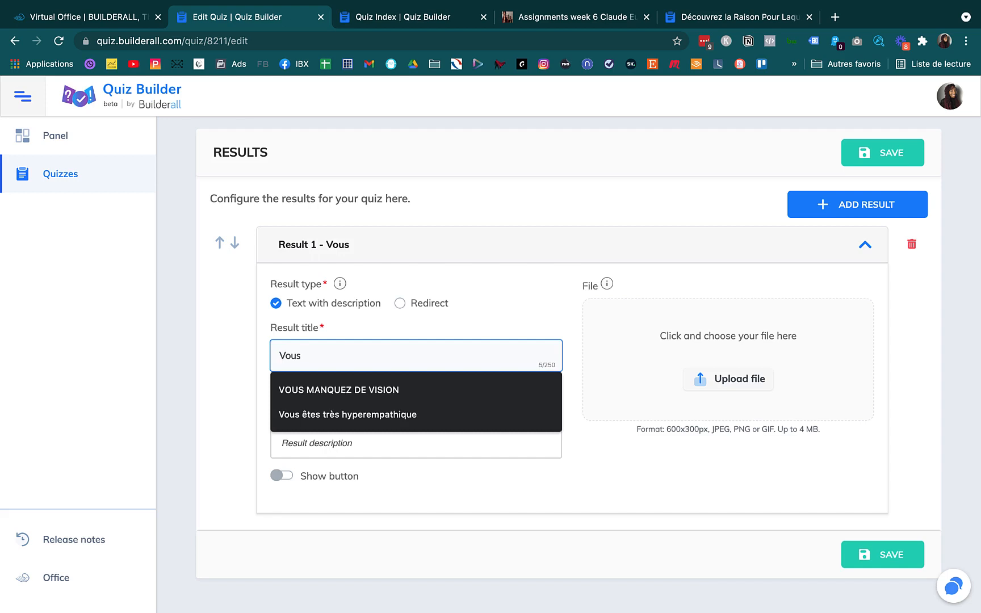
pyautogui.write('êtes ')
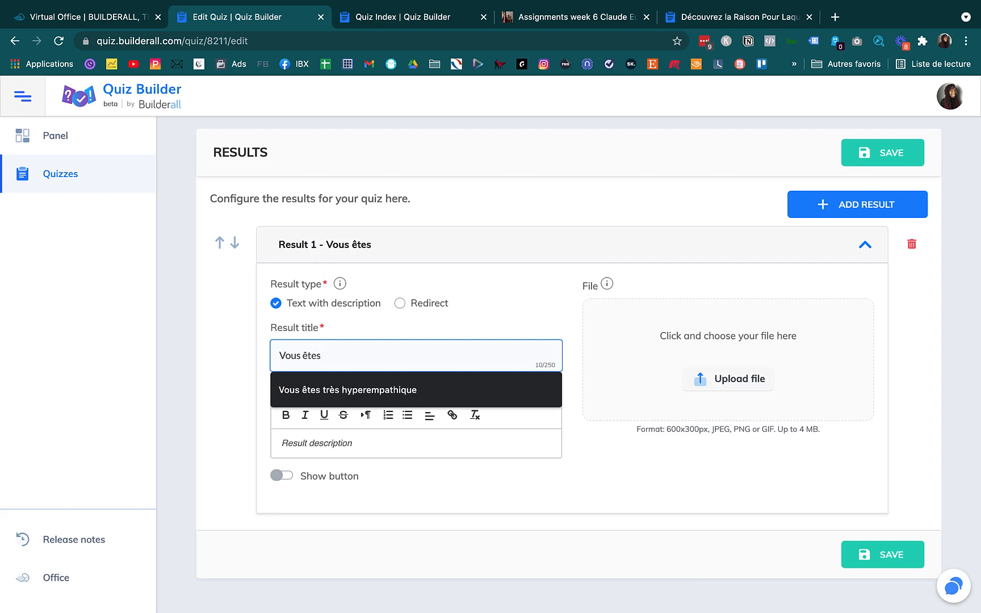
pyautogui.write('symp')
pyautogui.write('athique')
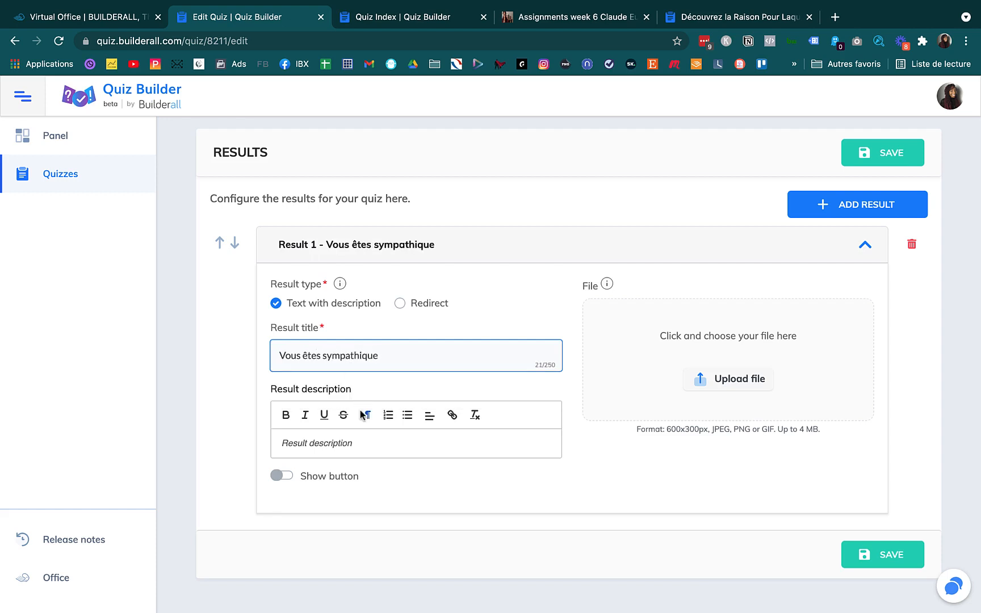
# Step: Search Google for "sympatique" in a new browser tab
pyautogui.click(353, 446)
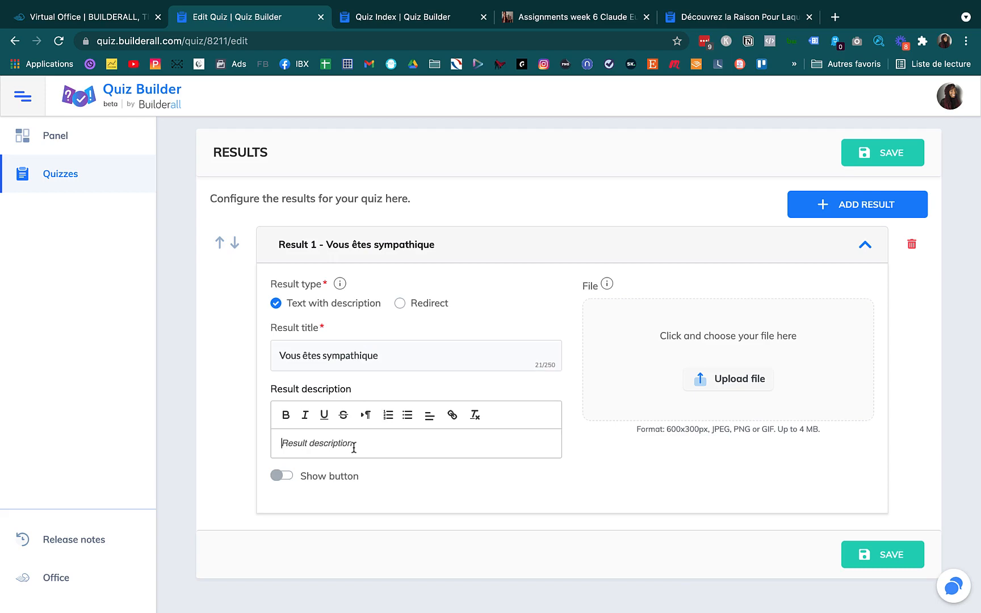
pyautogui.click(837, 17)
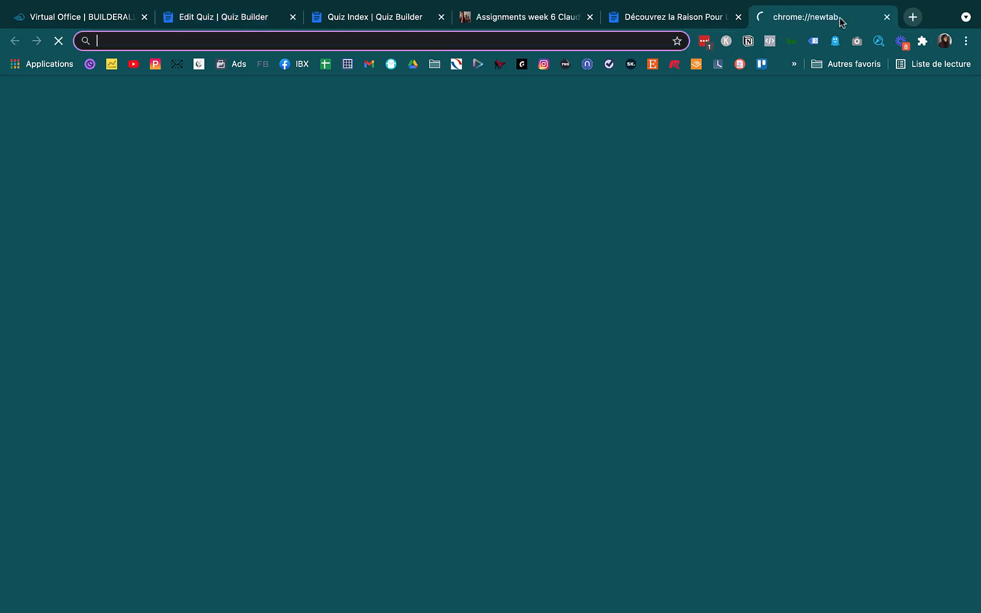
pyautogui.write('synmp')
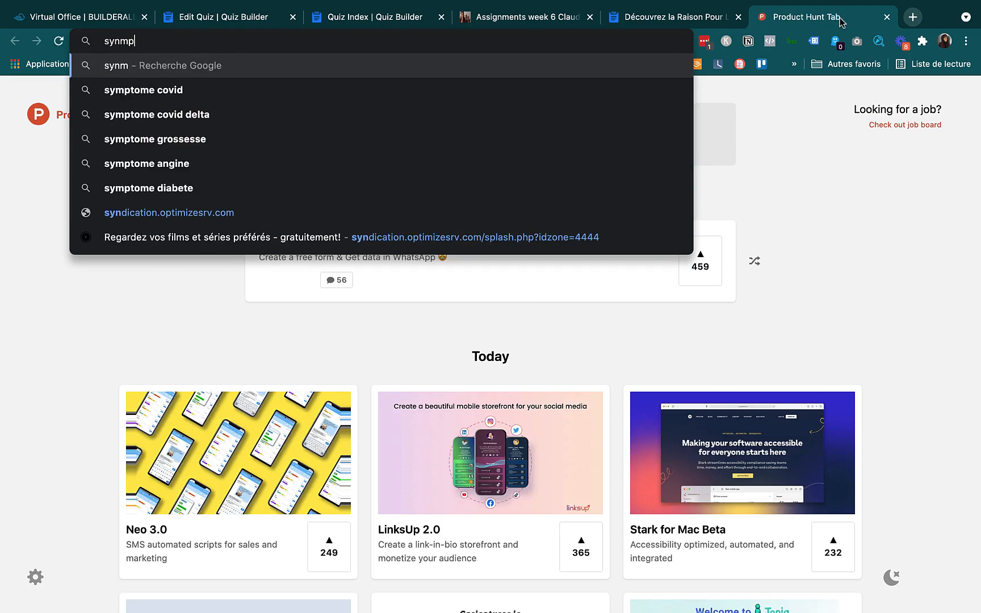
pyautogui.press('BackSpace')
pyautogui.press('BackSpace')
pyautogui.press('BackSpace')
pyautogui.write('mpatiu')
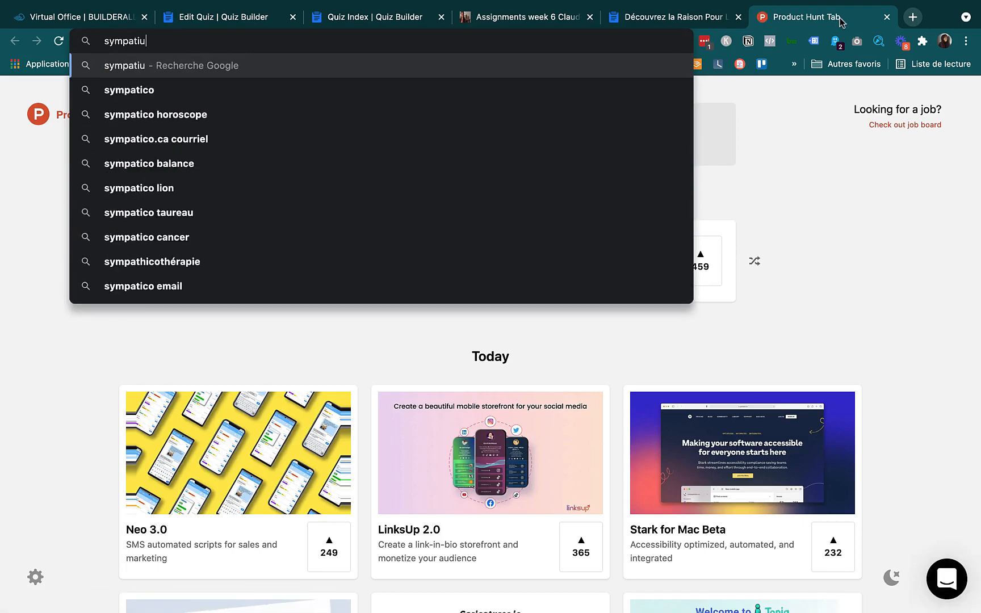
pyautogui.press('BackSpace')
pyautogui.write('q')
pyautogui.press('BackSpace')
pyautogui.write('que')
pyautogui.press('Return')
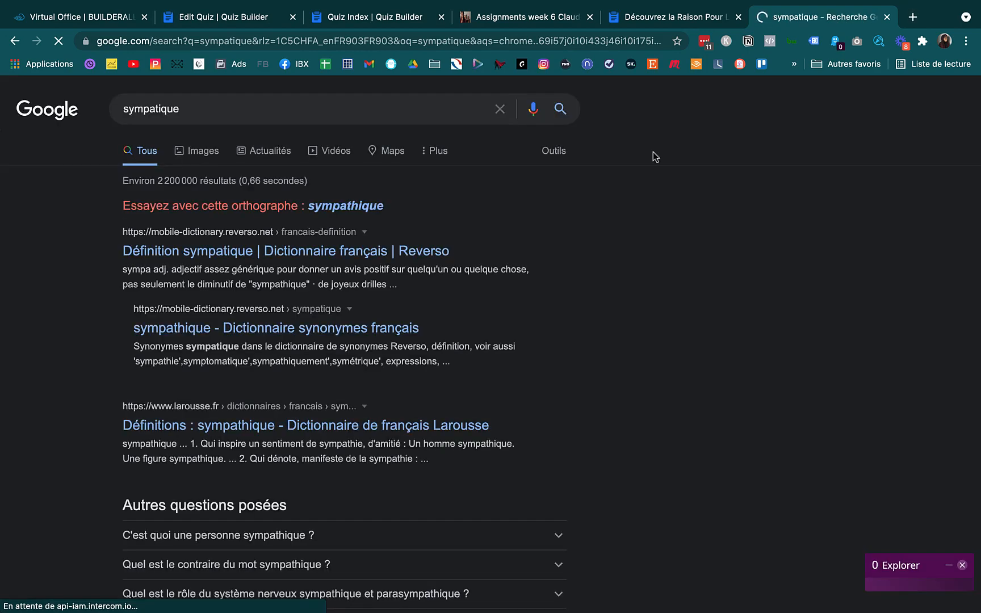
# Step: Read the Reverso dictionary definition of "sympatique" and return to the search results
pyautogui.click(292, 253)
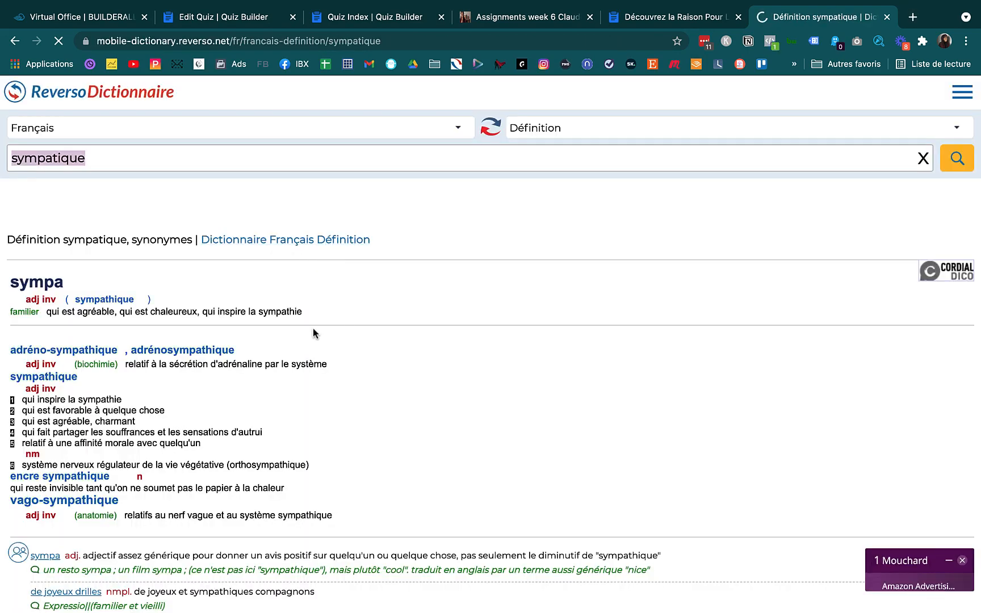
pyautogui.scroll(-3, 312, 328)
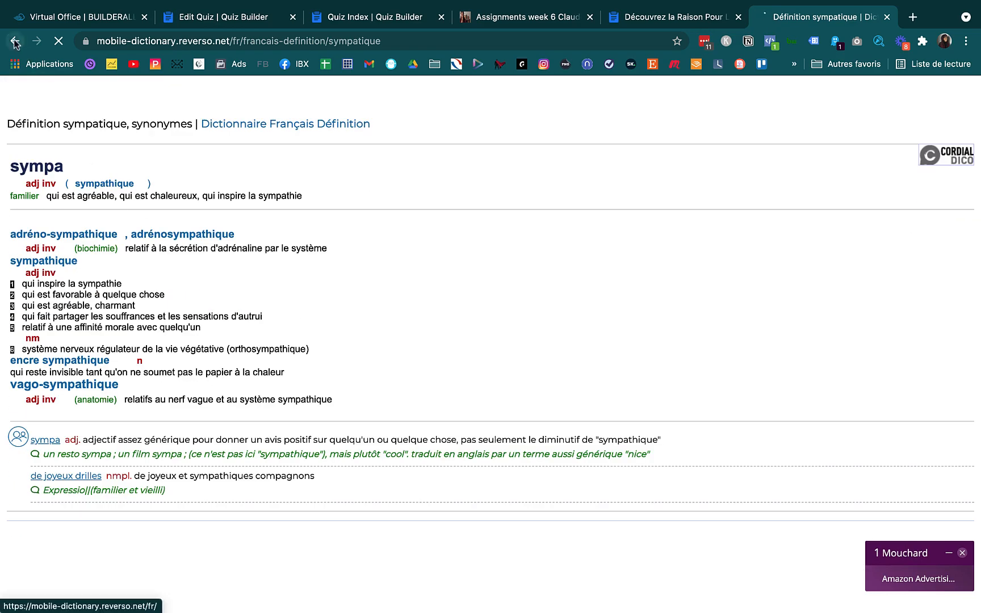
pyautogui.click(15, 41)
# Step: Expand the related question "C'est quoi une personne sympathique ?" in the search results and copy its answer text
pyautogui.scroll(-2, 315, 388)
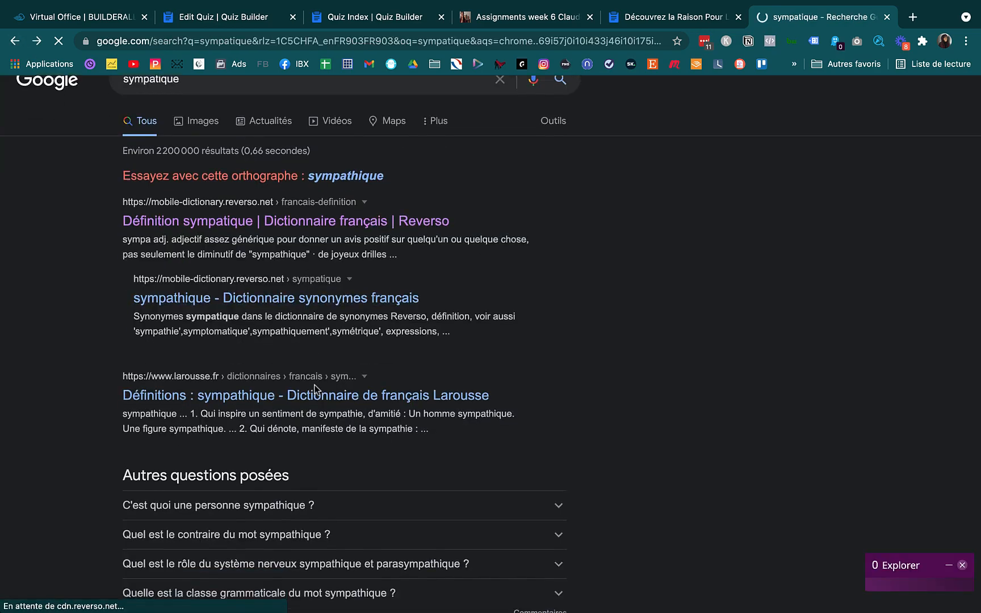
pyautogui.scroll(-1, 317, 465)
pyautogui.scroll(-2, 317, 467)
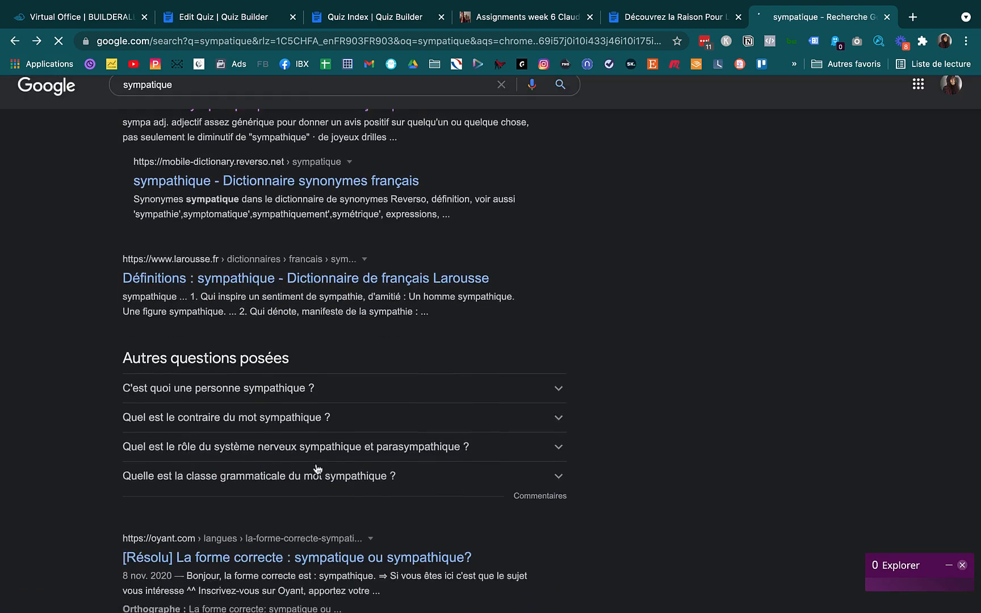
pyautogui.scroll(-2, 318, 469)
pyautogui.click(556, 286)
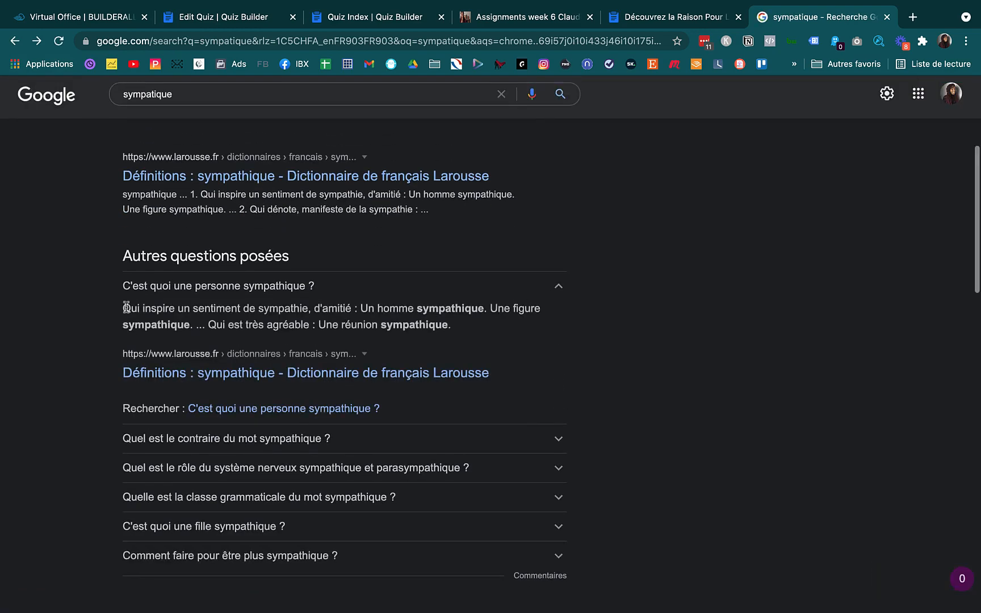
pyautogui.moveTo(243, 299); pyautogui.dragTo(456, 341)
pyautogui.press('super+c')
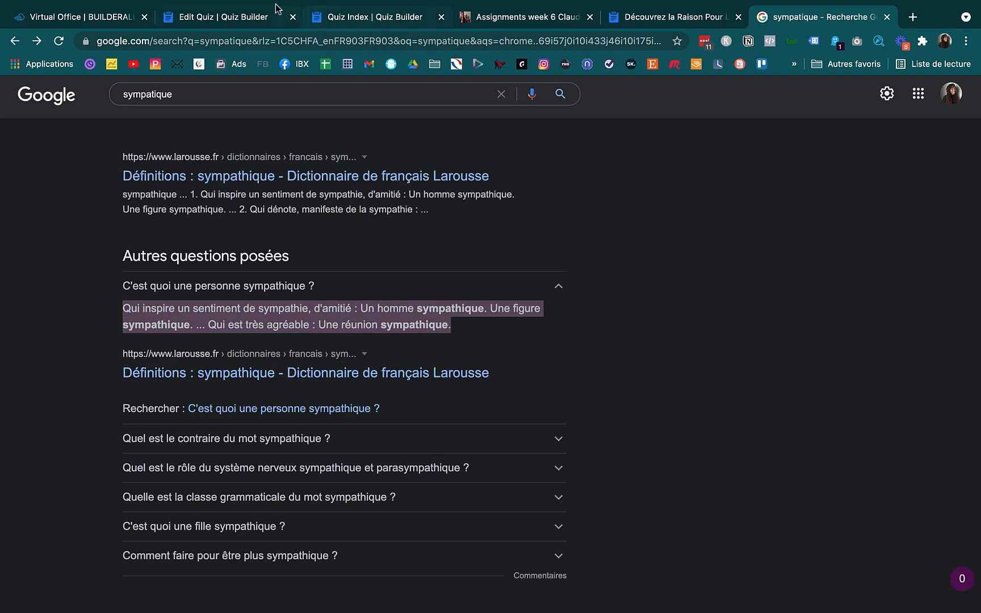
# Step: Return to the quiz being edited and paste the copied definition as the first result's description
pyautogui.click(256, 19)
pyautogui.click(338, 20)
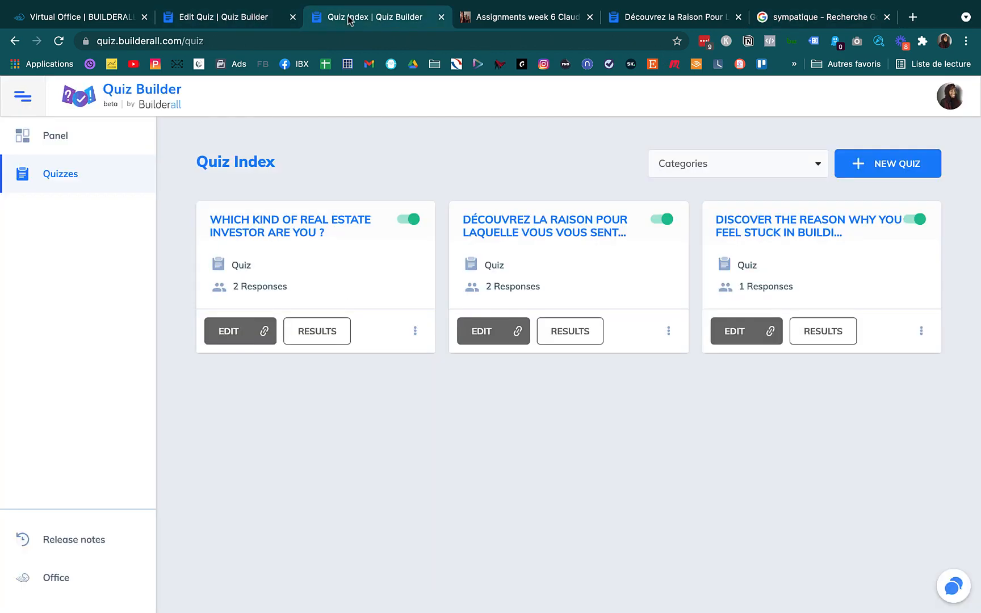
pyautogui.click(226, 19)
pyautogui.click(302, 435)
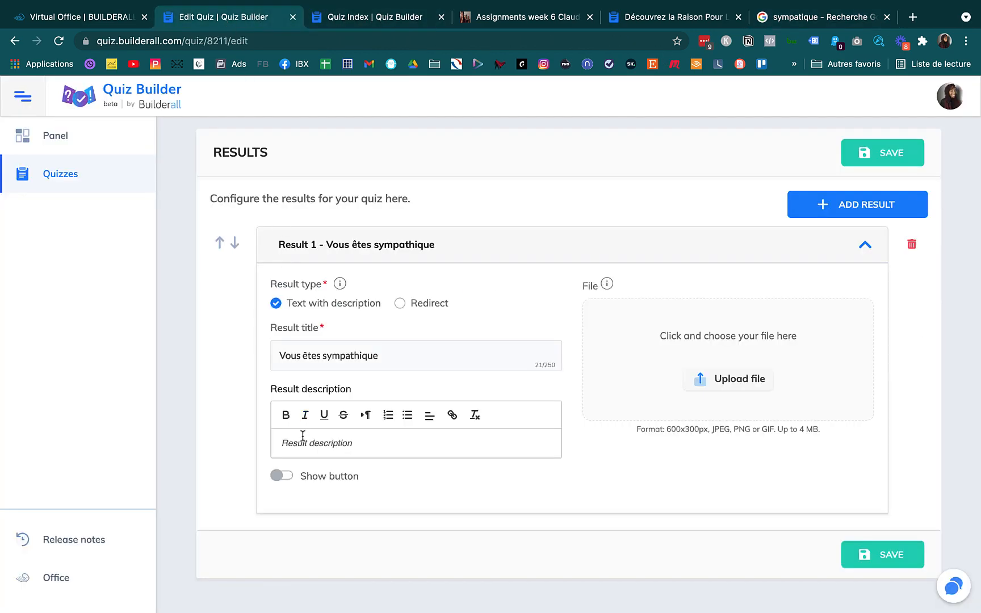
pyautogui.press('super+v')
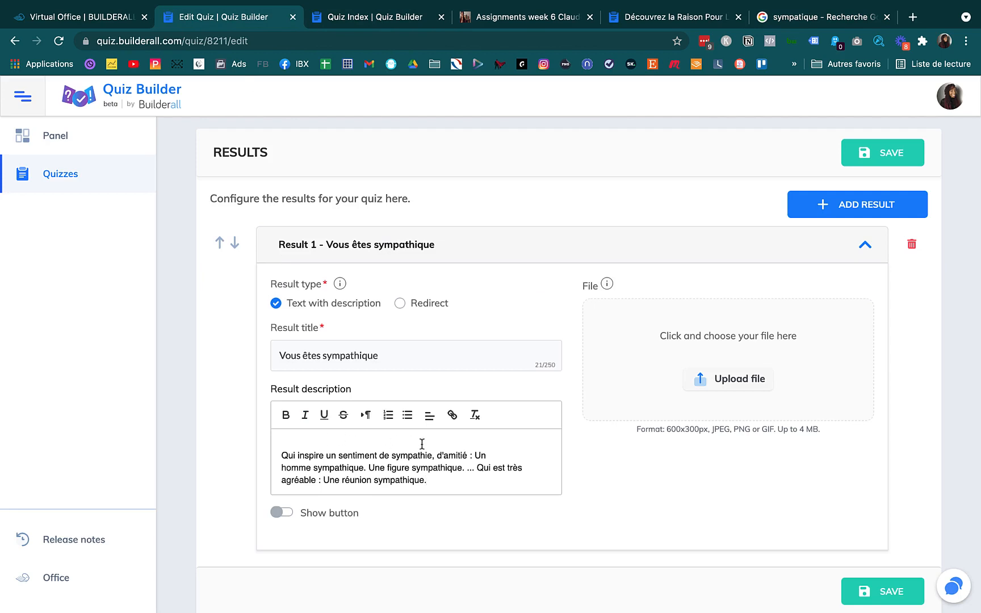
# Step: Show a button on the first result with the text "DECOUVRIR MON COURS POUR LES GENS SYMPAS"
pyautogui.scroll(-2, 422, 444)
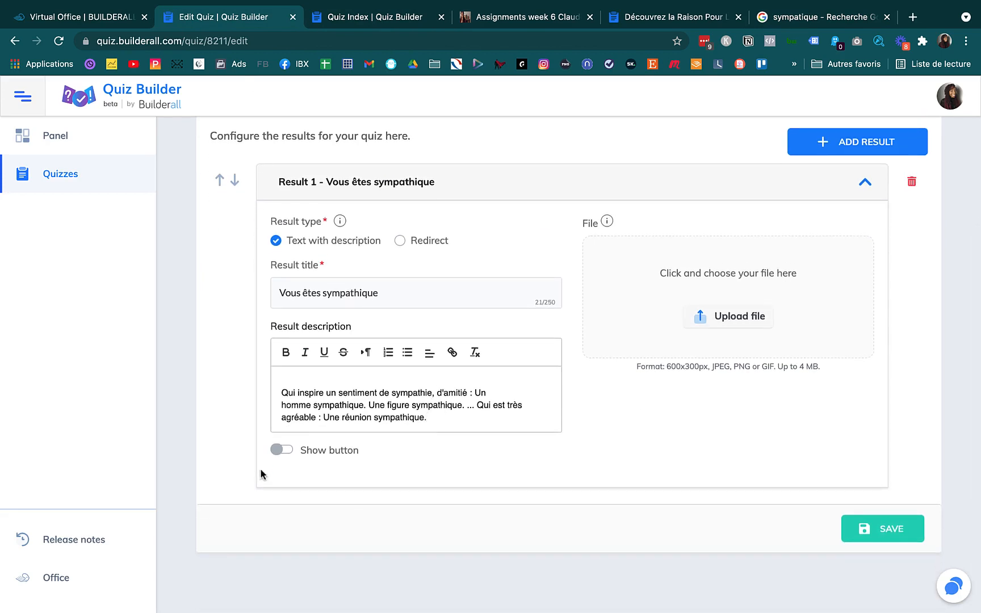
pyautogui.click(282, 450)
pyautogui.scroll(-3, 333, 454)
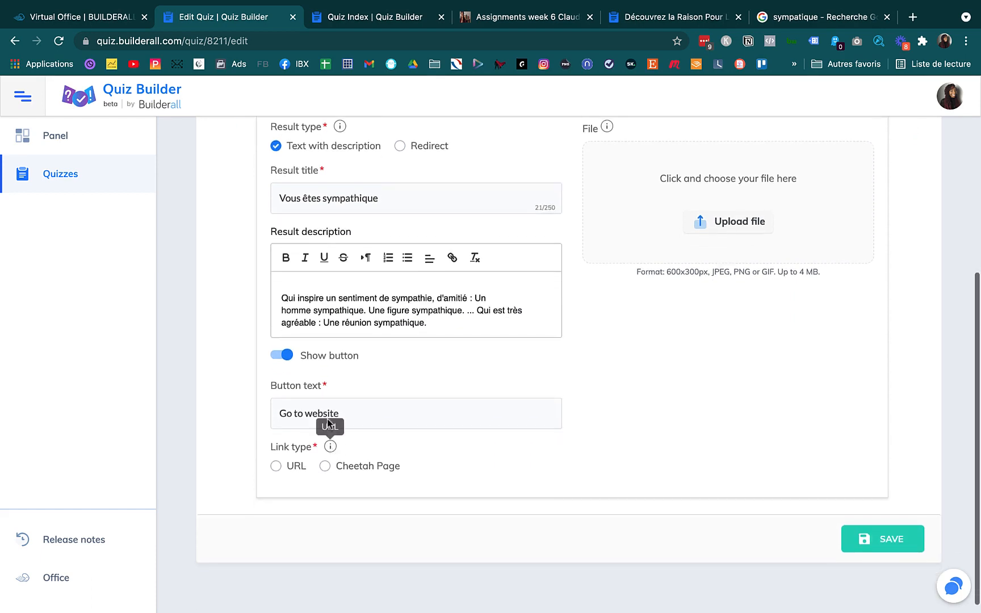
pyautogui.tripleClick(316, 409)
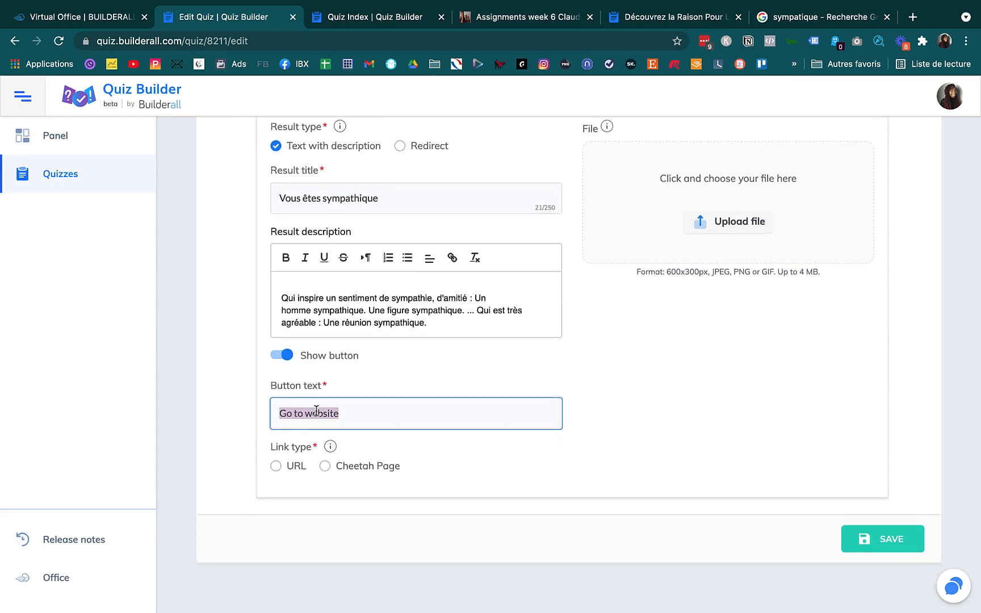
pyautogui.write('DEV')
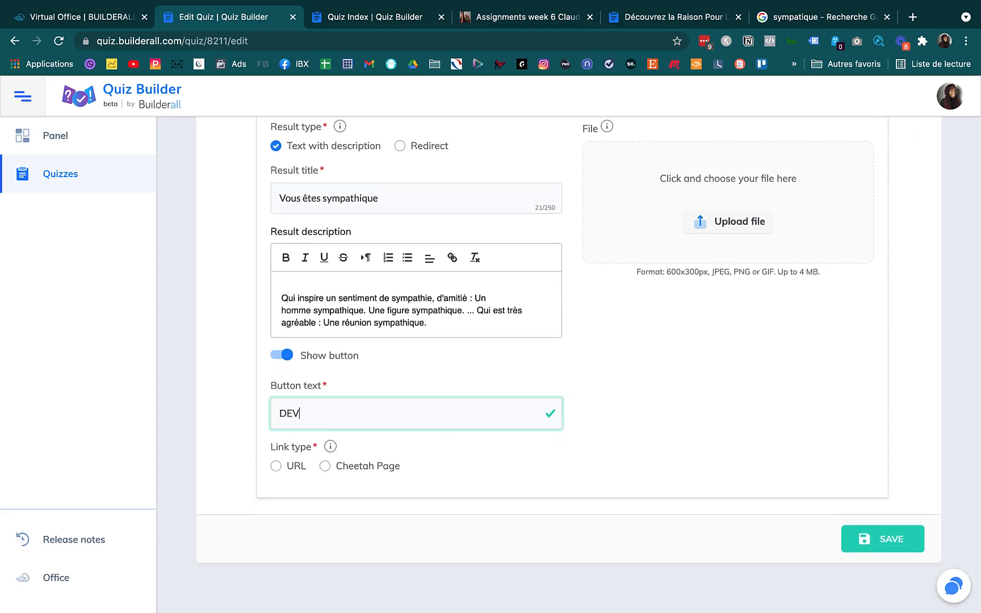
pyautogui.press('BackSpace')
pyautogui.write('COUR')
pyautogui.press('BackSpace')
pyautogui.write('VRIR MON COURS')
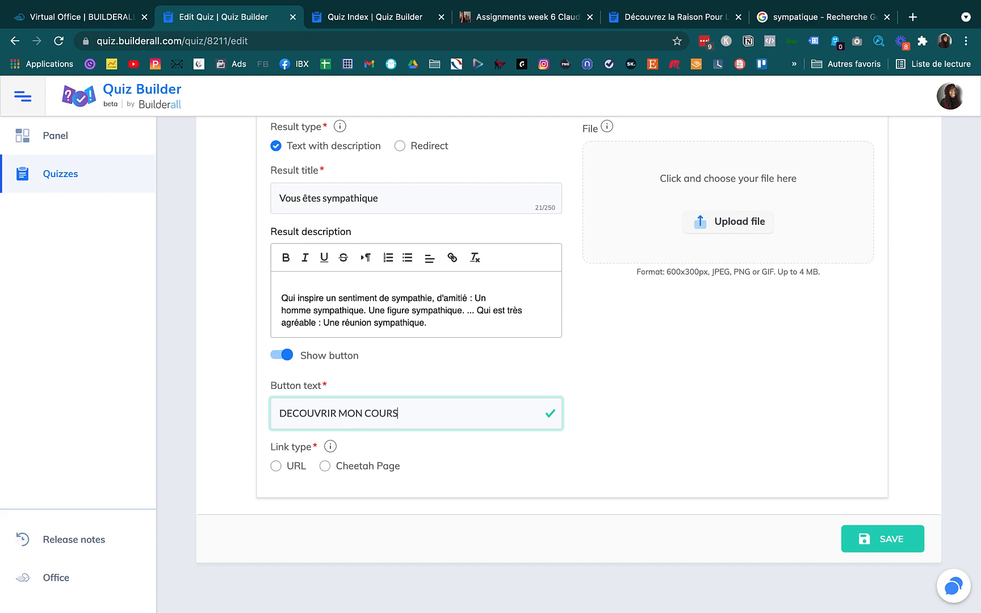
pyautogui.write(' POUR LES GENS SYMPAS')
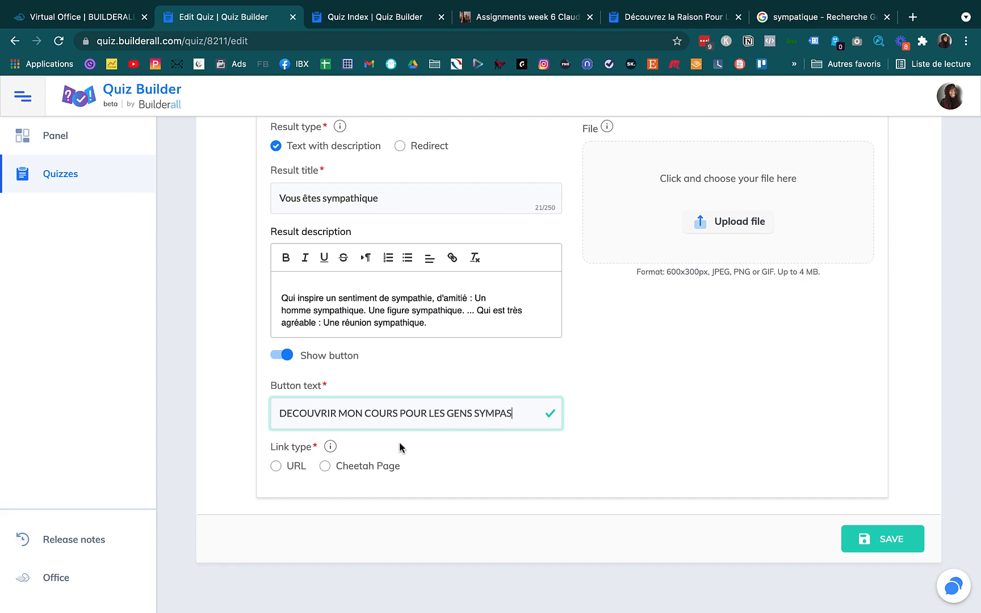
# Step: Set the button's link type to URL and copy the address of the Larousse "sympathique" definition page from the search results
pyautogui.click(325, 466)
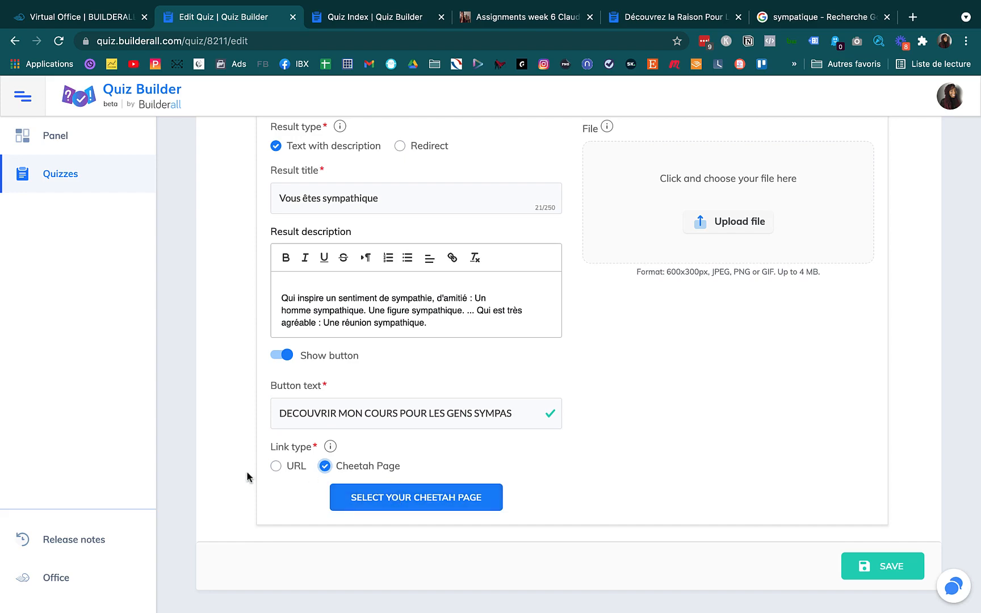
pyautogui.click(276, 465)
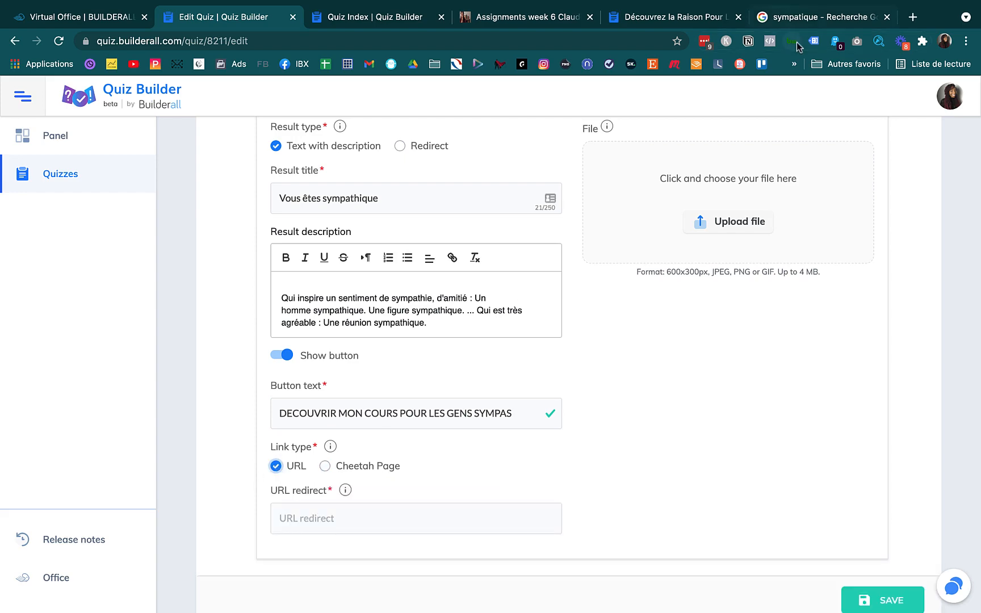
pyautogui.click(823, 17)
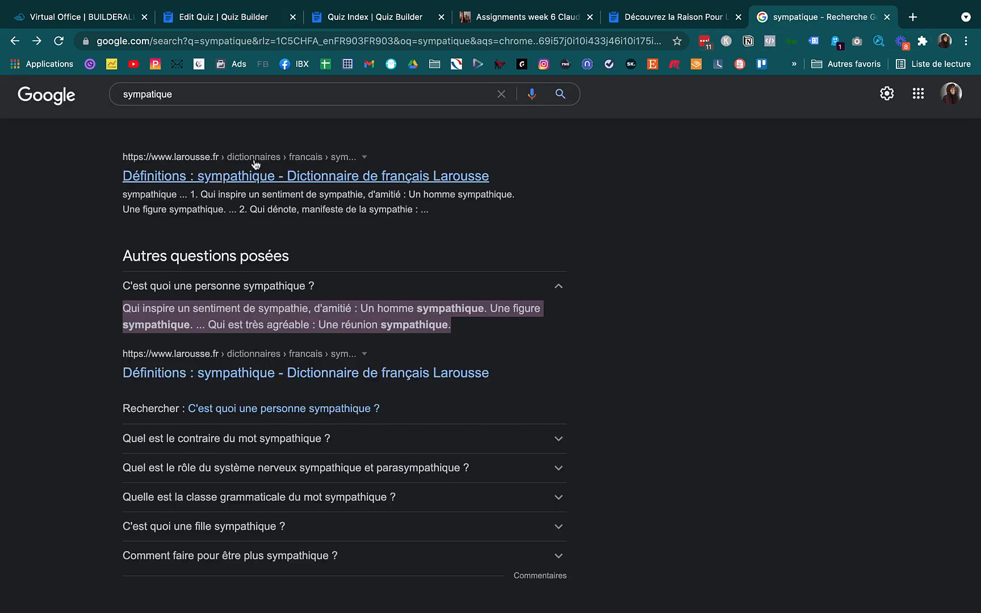
pyautogui.click(200, 177)
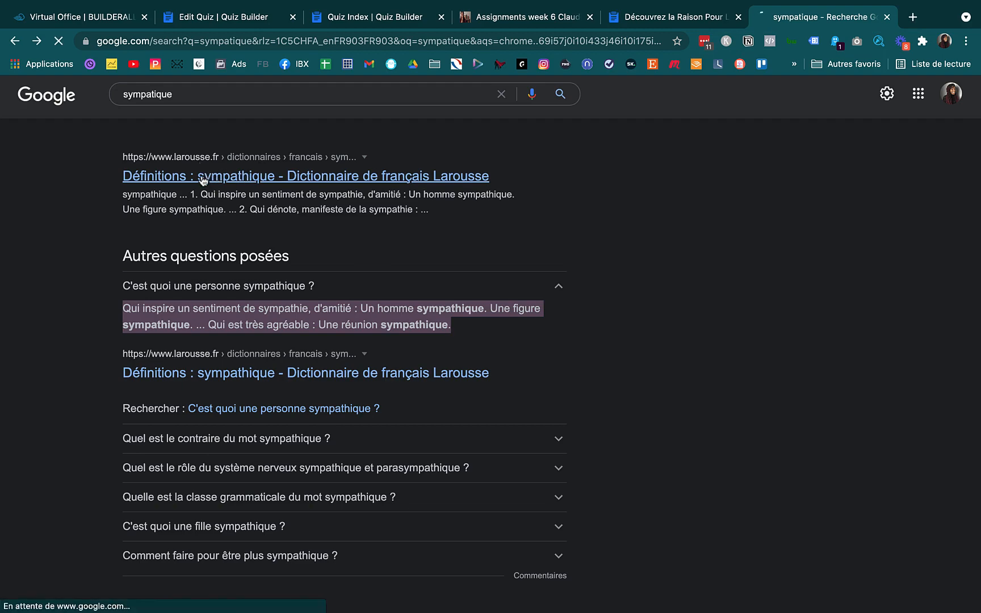
pyautogui.click(279, 39)
pyautogui.hotkey('ctrl', 'c')
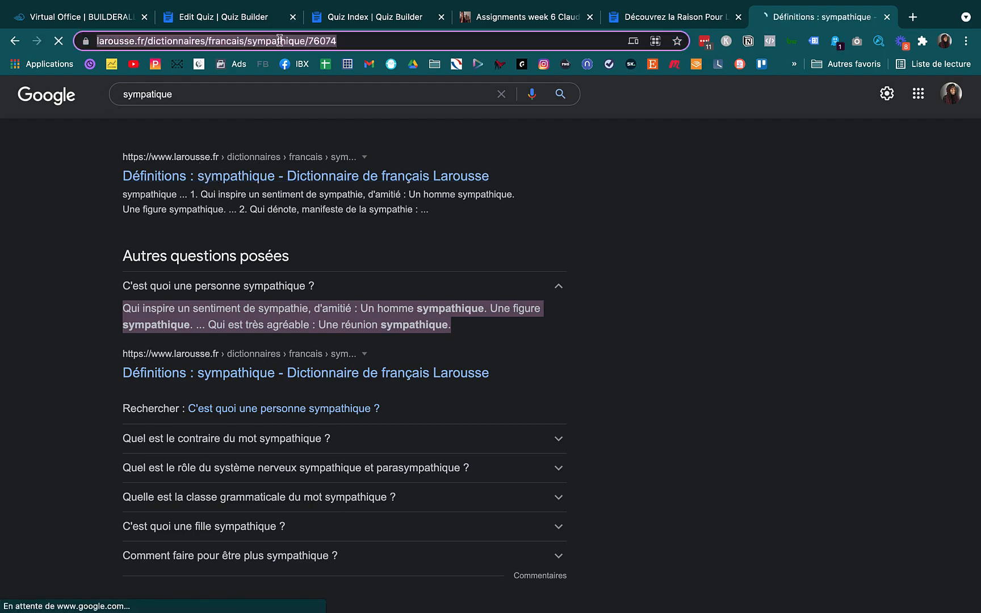
pyautogui.click(226, 18)
pyautogui.click(388, 519)
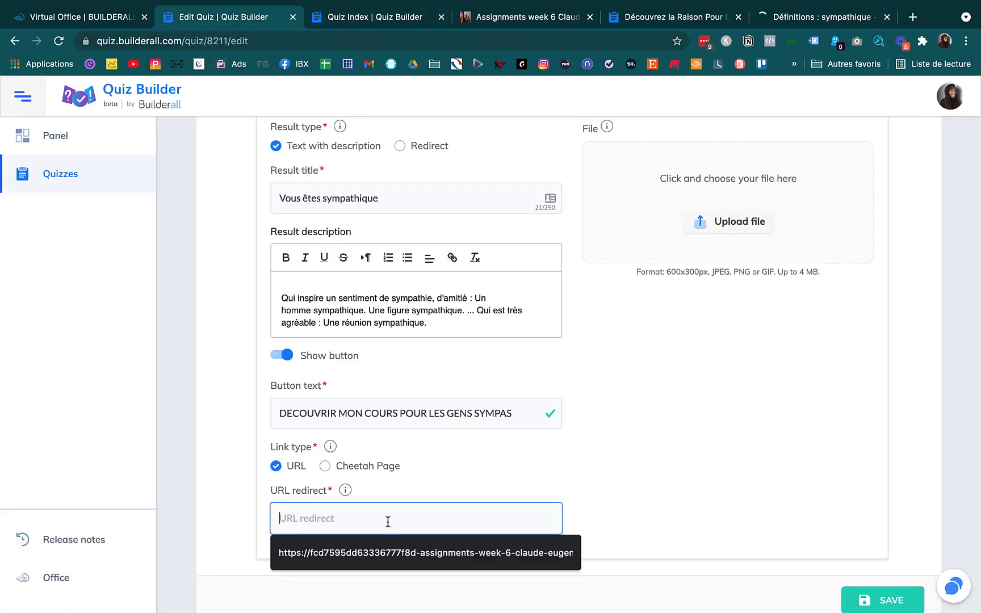
pyautogui.hotkey('ctrl', 'v')
pyautogui.scroll(-2, 731, 478)
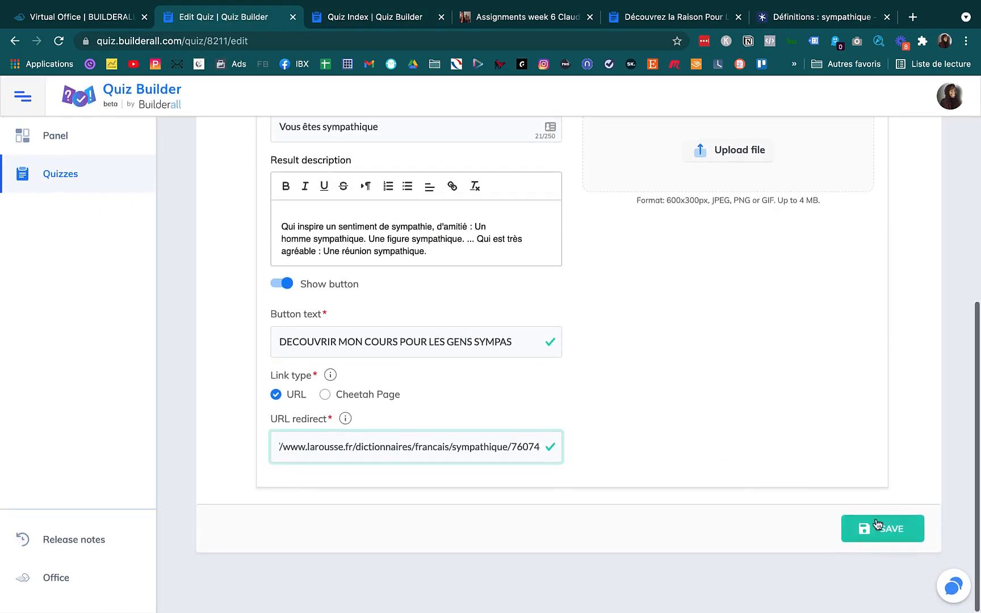
# Step: Add the library image of two women talking at a table to the first result and save the results
pyautogui.scroll(3, 740, 286)
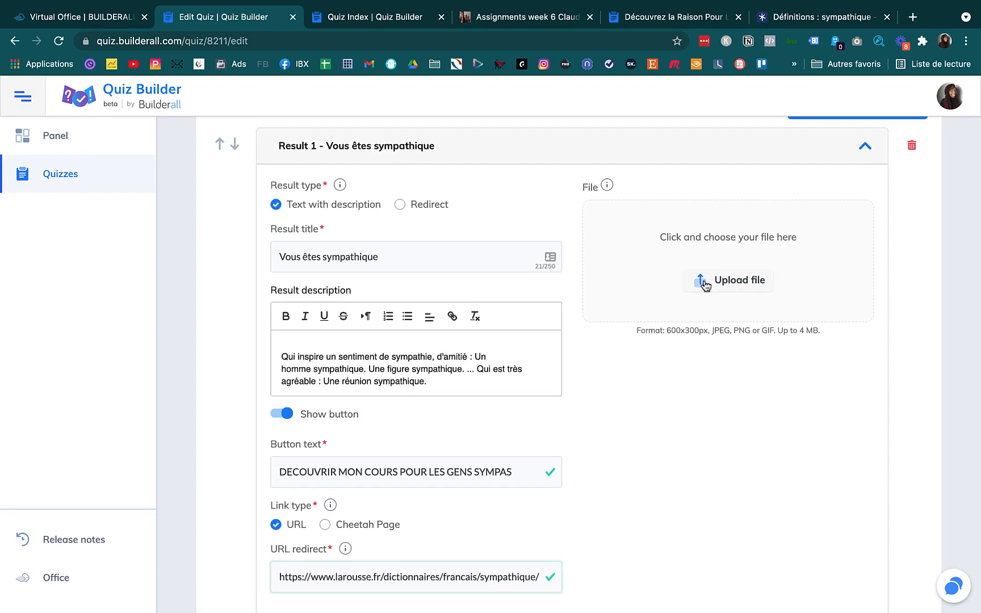
pyautogui.click(703, 285)
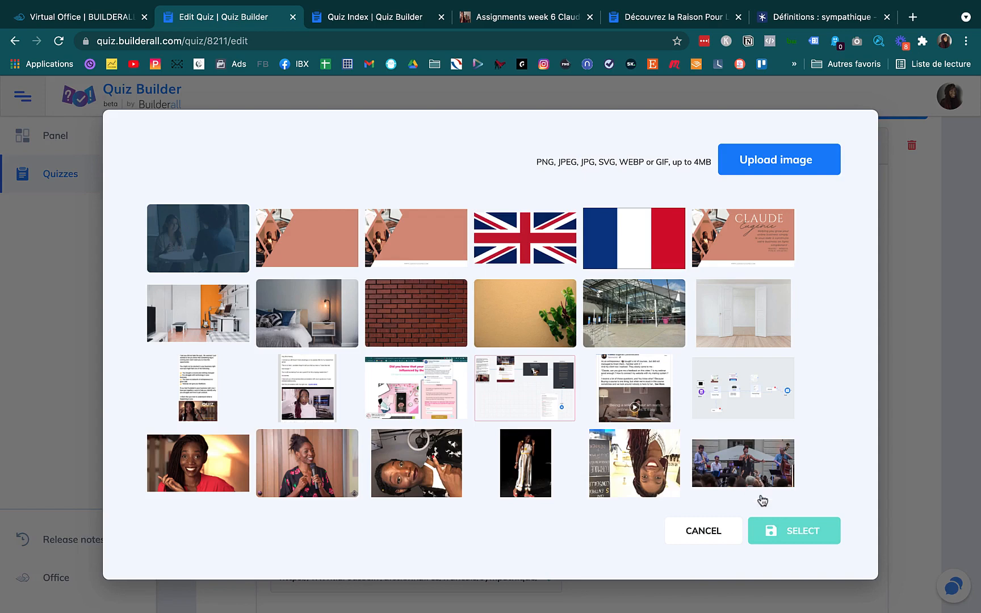
pyautogui.click(796, 535)
pyautogui.click(874, 530)
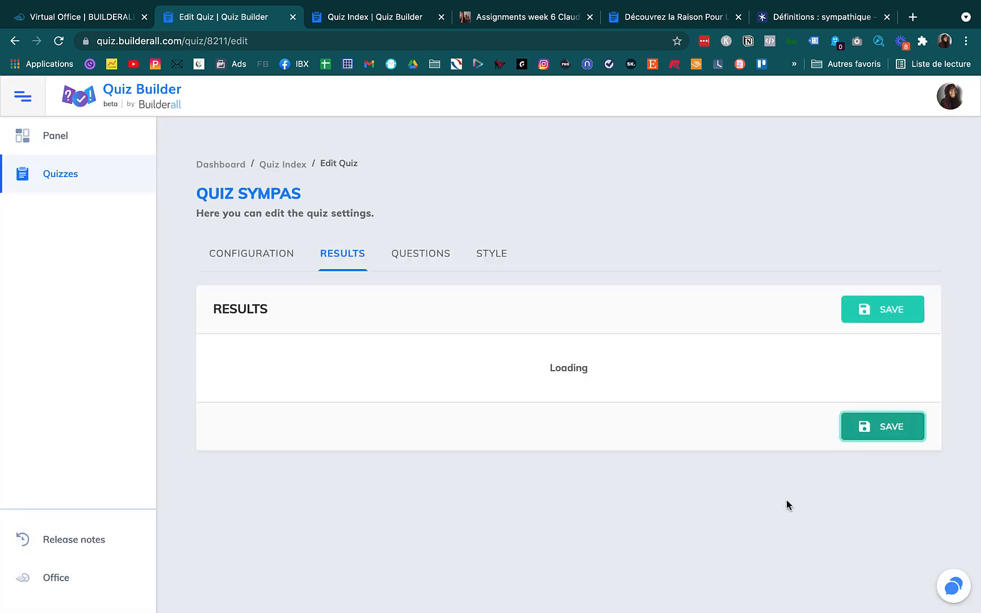
# Step: Add a second result to the quiz titled "Vous pouvez être plus sympa"
pyautogui.scroll(-1, 548, 396)
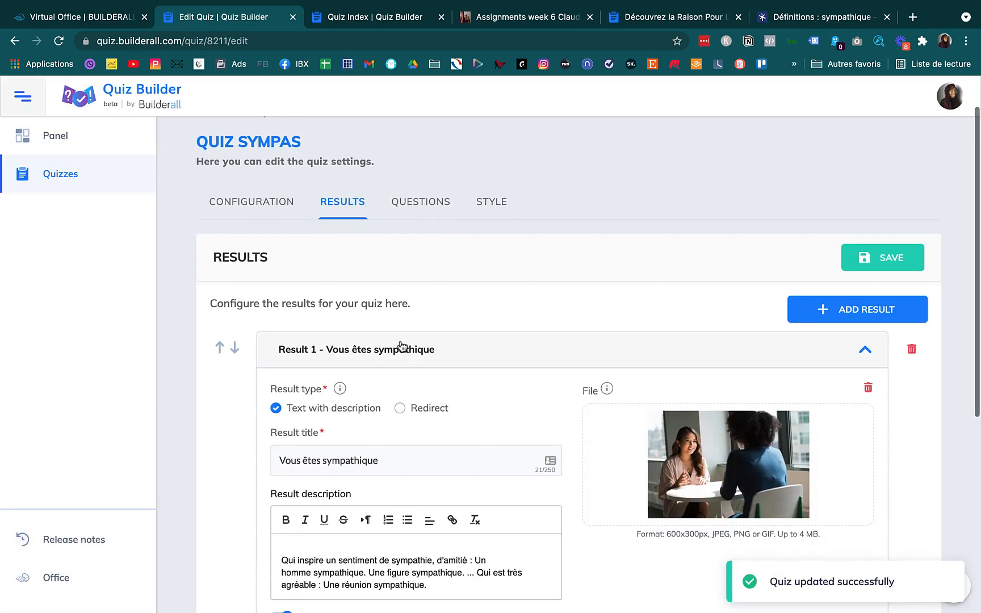
pyautogui.click(812, 310)
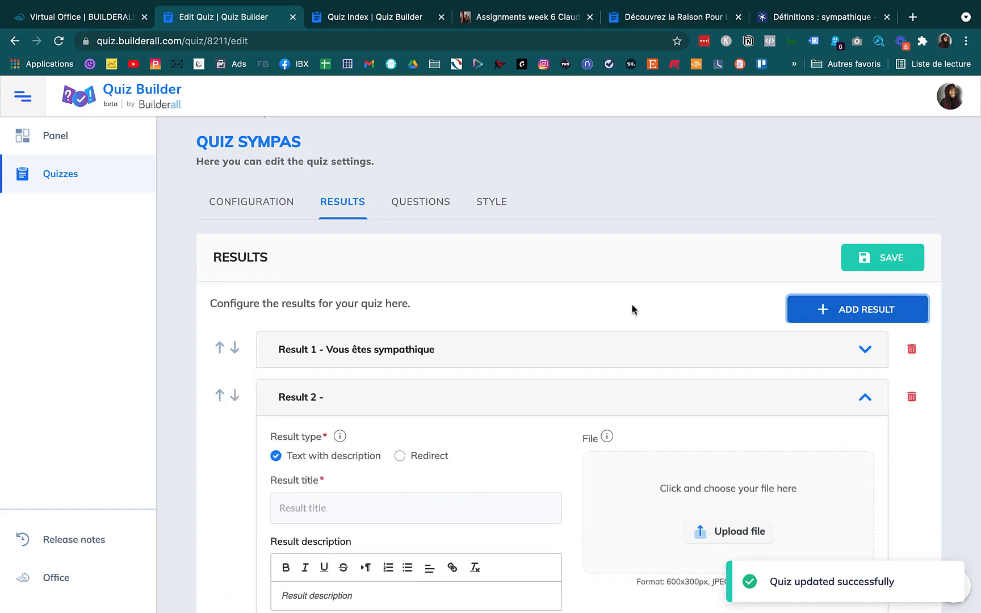
pyautogui.scroll(-2, 353, 471)
pyautogui.click(329, 399)
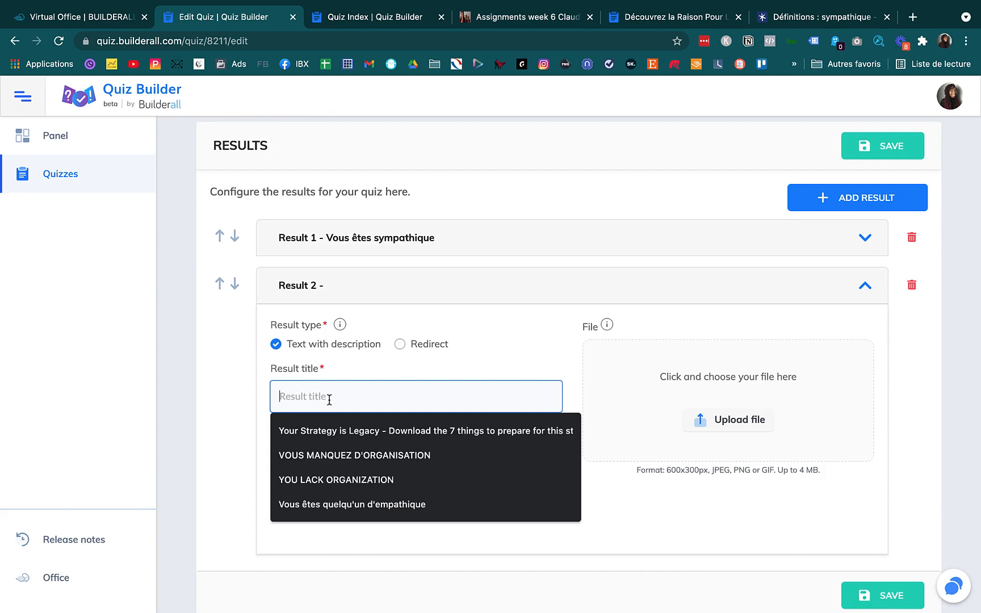
pyautogui.write('Vous pouv')
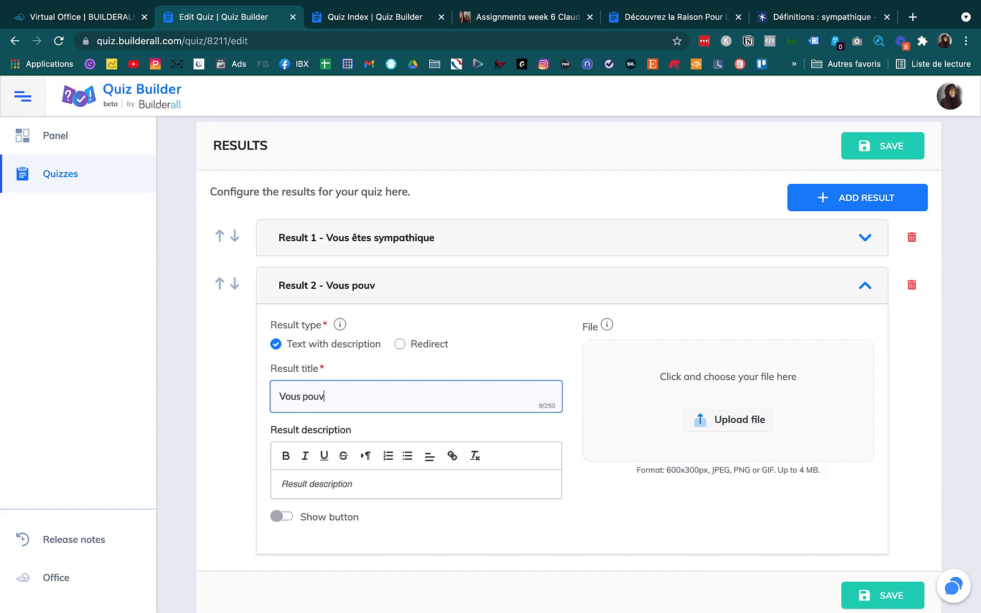
pyautogui.write('ez être plus sympa')
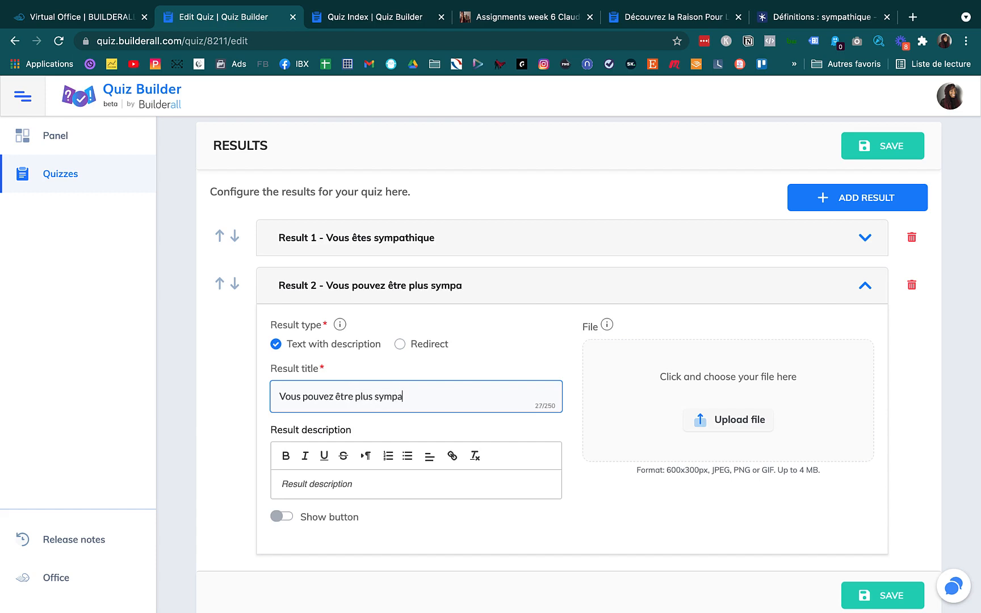
# Step: Complete the title as "Vous pouvez être plus sympathique" and start the description "La sympathie ce n'est pas votre fort! mais on va arranger ça avec"
pyautogui.write('thique')
pyautogui.click(348, 490)
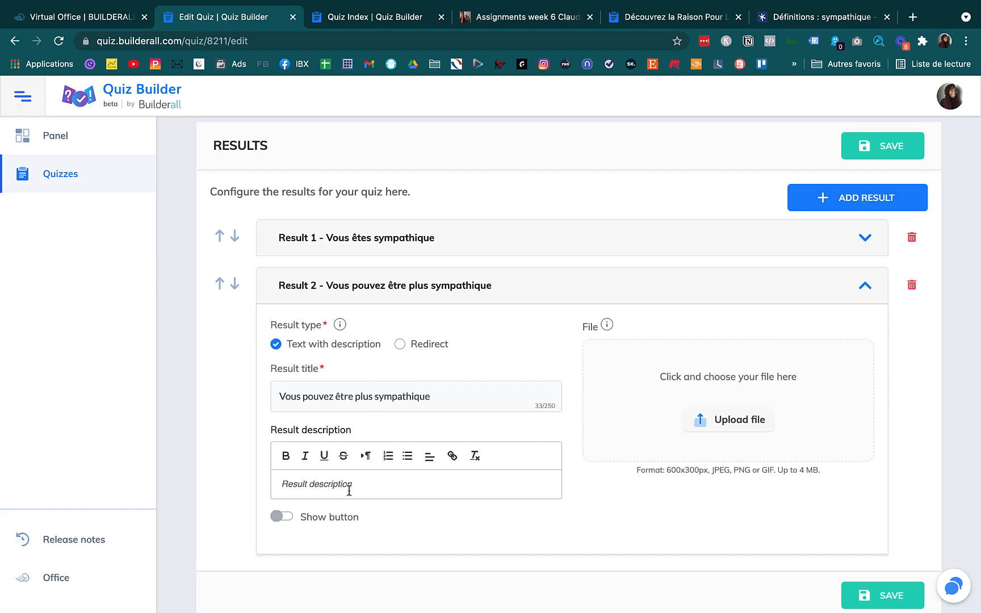
pyautogui.write("La sympathie ce n'est pas votre fort! ")
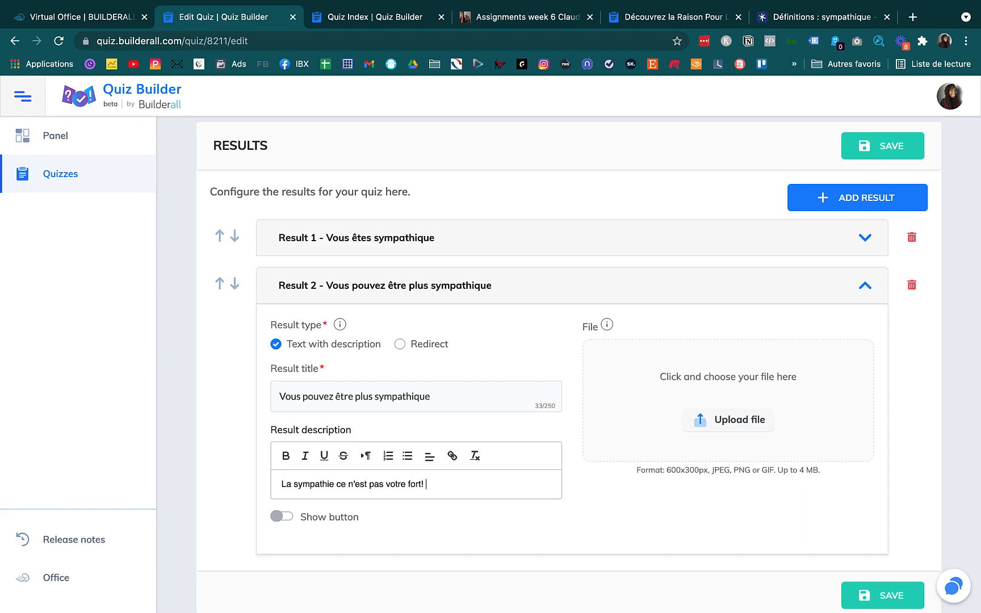
pyautogui.write('mais on va arranger ça avec n')
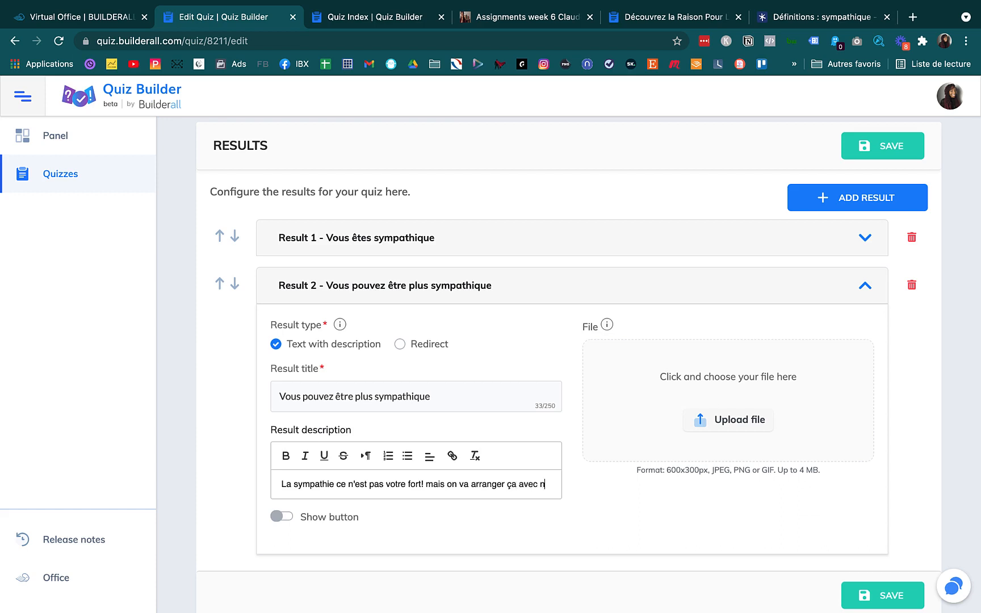
# Step: Continue the result description with "le cours gratuit que j'ai préparé pour vous. Devenez sympathique en moins de 10 minutes"
pyautogui.write('otre')
pyautogui.press('BackSpace')
pyautogui.press('BackSpace')
pyautogui.write("le cours gratuit que j'ai prép")
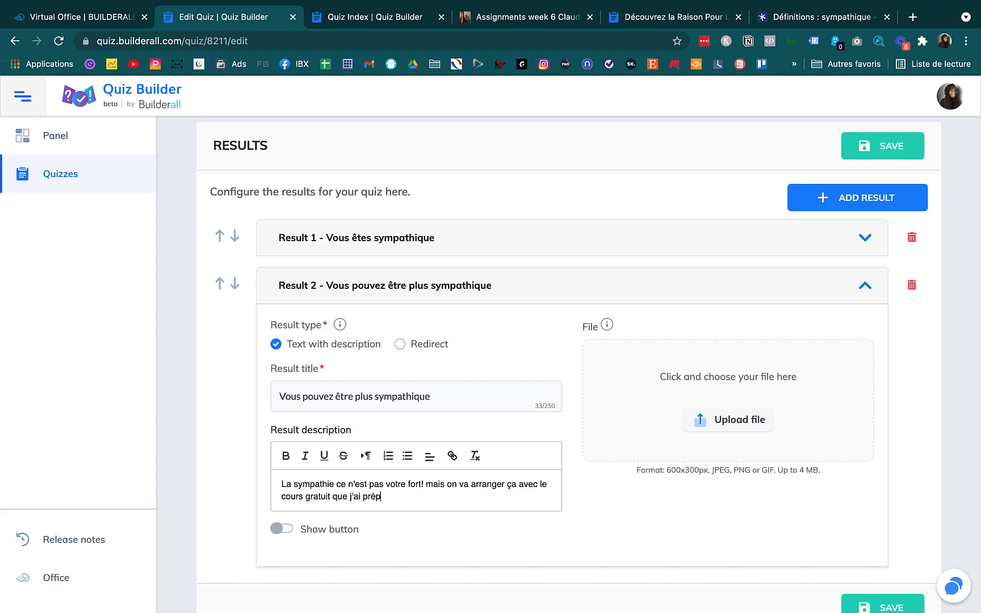
pyautogui.write('aré pour vous. Devenez sympathique e')
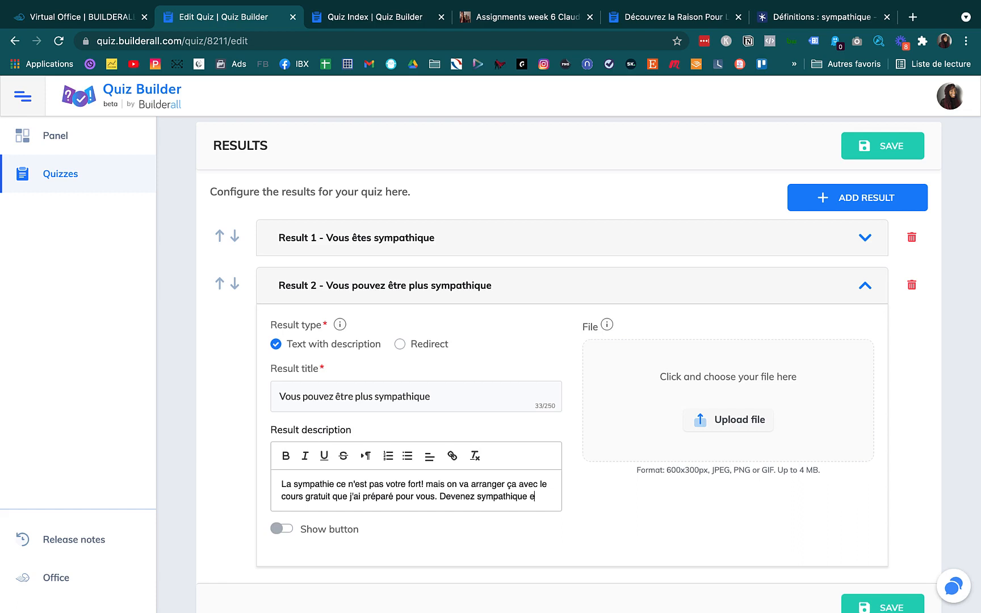
pyautogui.write('moins de 10 minutes')
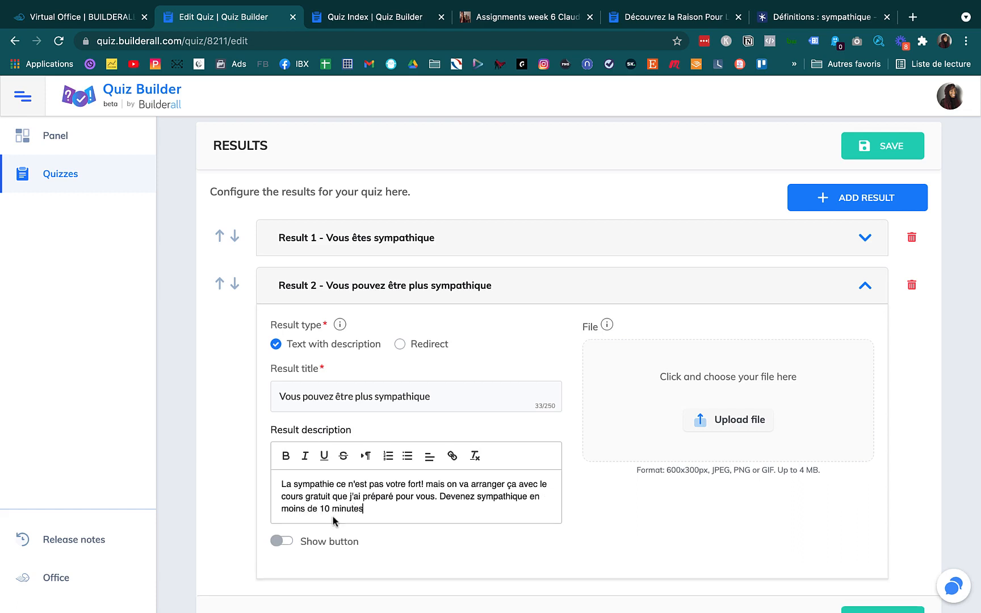
# Step: Enable the second result's button with the text "DEVENIR SYMPATHIQUE EN 10 MIN" and set its link type to URL
pyautogui.click(282, 540)
pyautogui.scroll(-5, 282, 541)
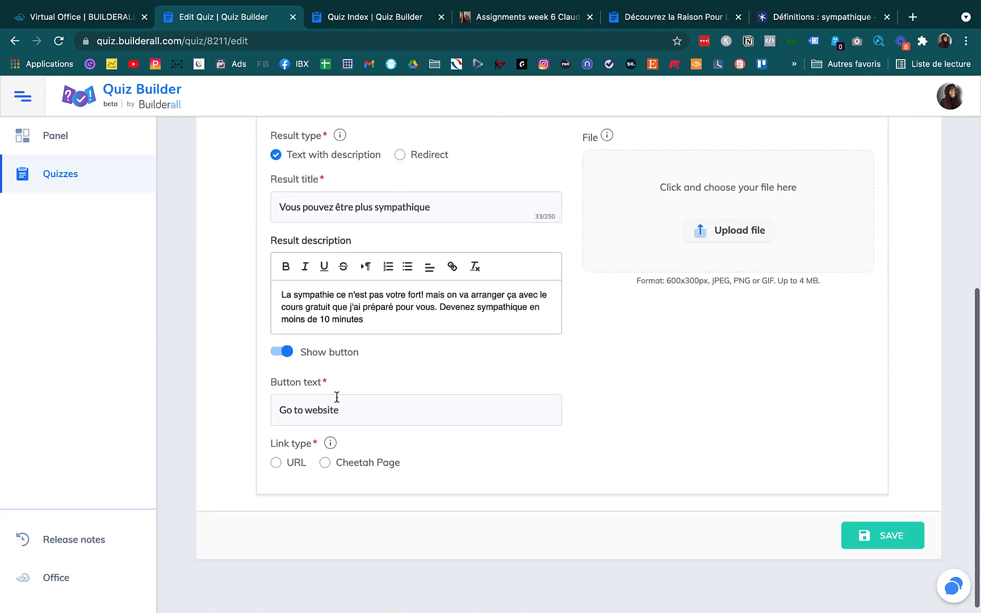
pyautogui.tripleClick(332, 407)
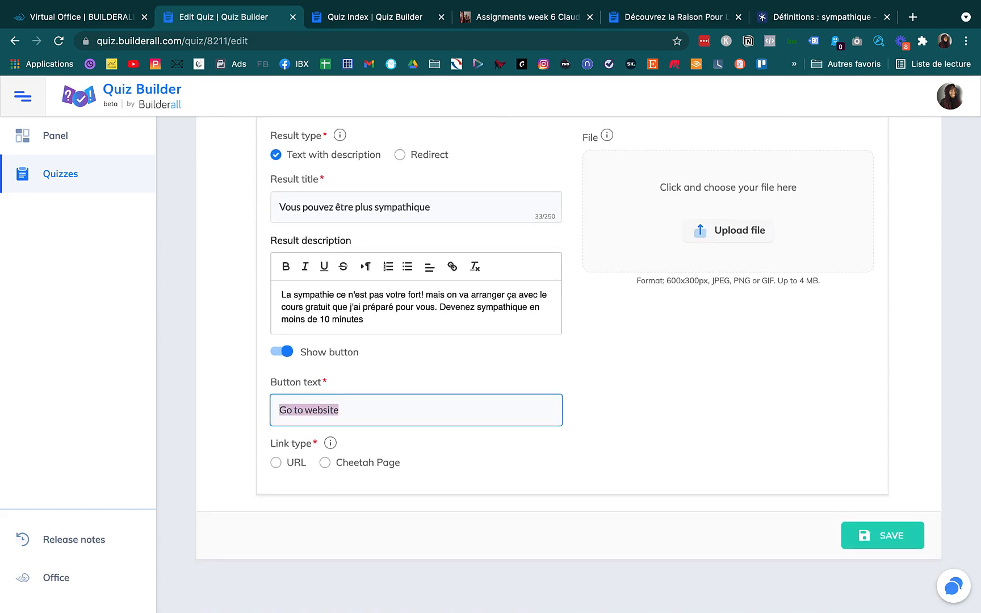
pyautogui.write('DEVENIR SY')
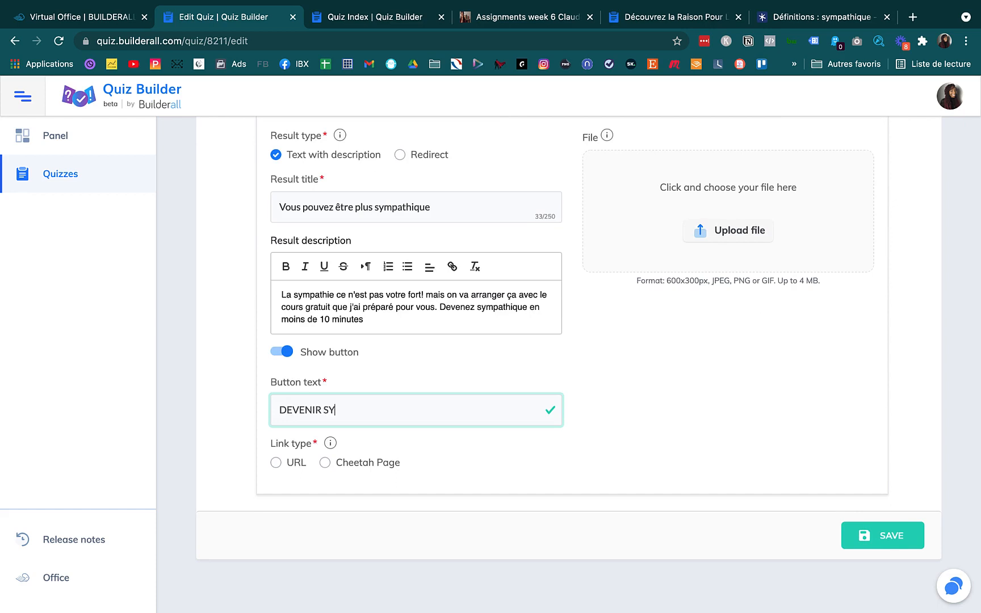
pyautogui.write('MPATHIQUE EN 10 MIN')
pyautogui.click(325, 462)
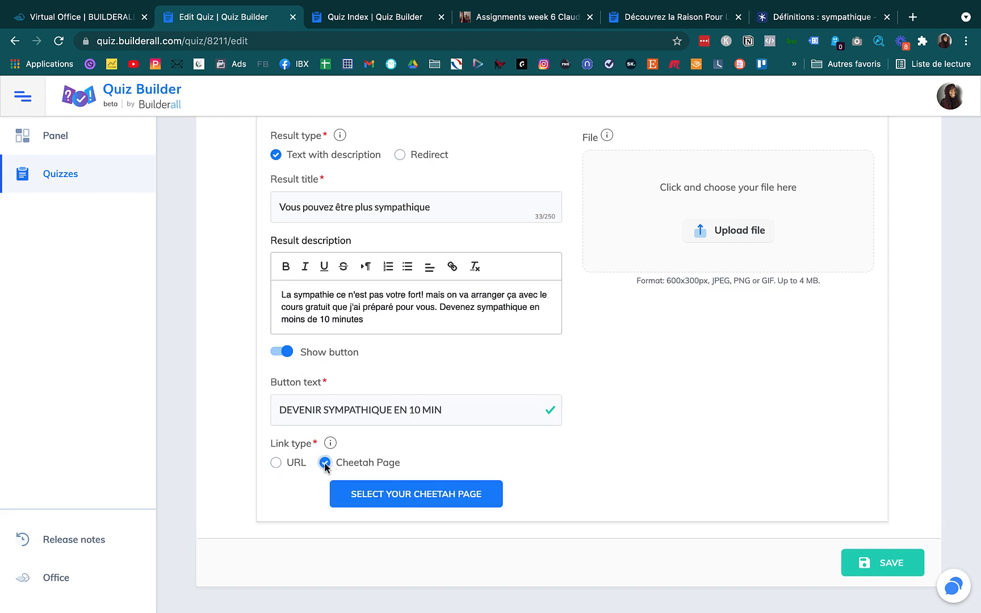
pyautogui.click(276, 463)
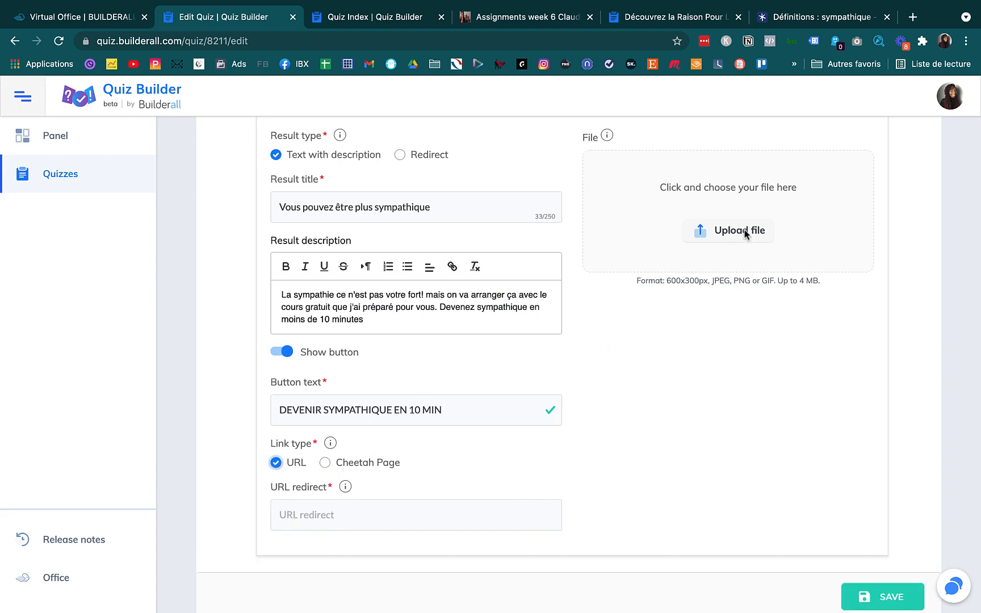
# Step: In the Larousse browser tab, search for "WIKIHOW SYMPATHIQUE" and copy the address of the wikiHow article "Comment être un ami sympathique"
pyautogui.click(811, 11)
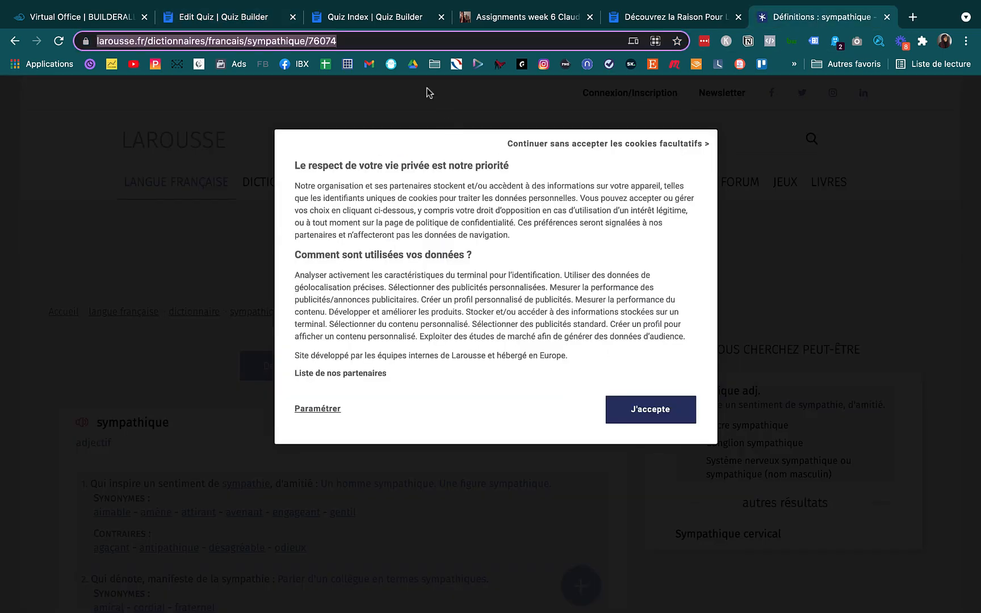
pyautogui.click(364, 39)
pyautogui.press('Right')
pyautogui.press('super+a')
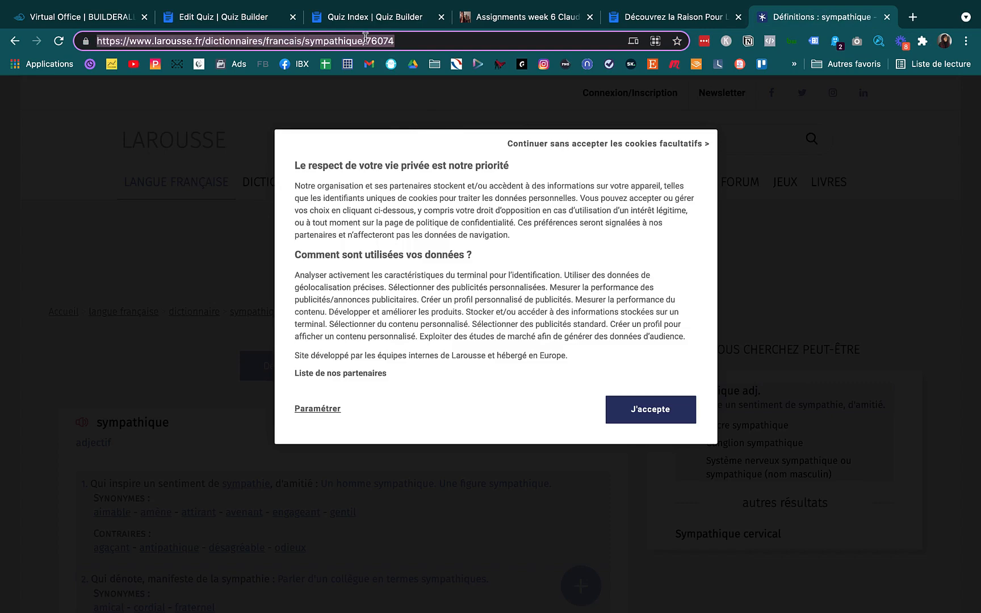
pyautogui.write('WIKI')
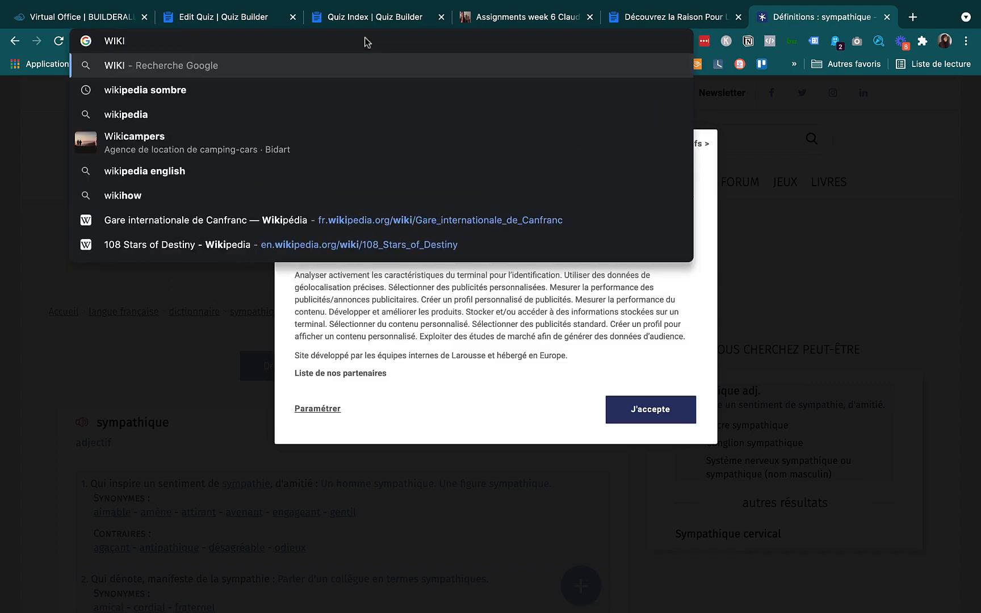
pyautogui.write('HOW SYMPATHIQUE')
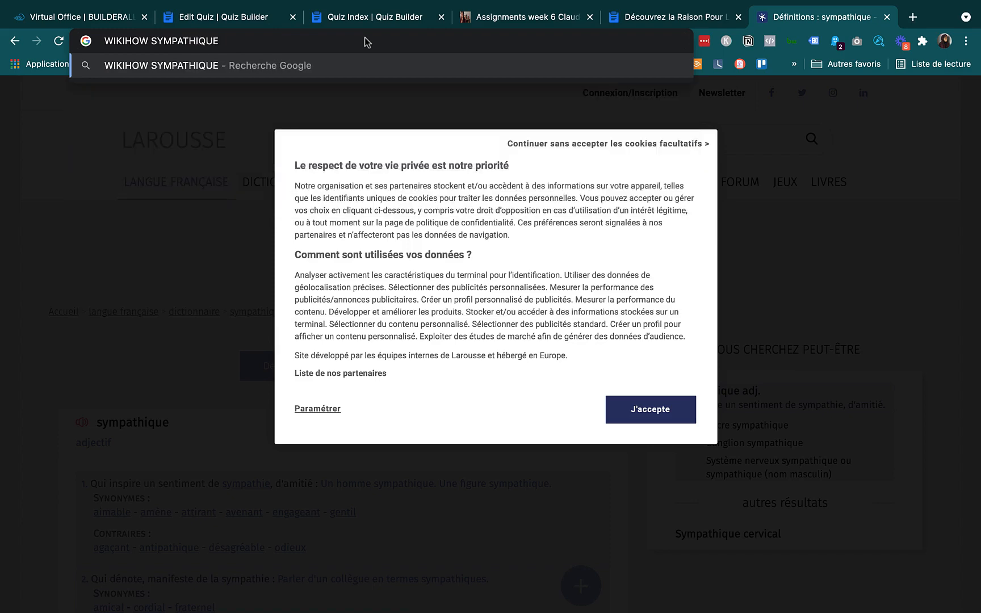
pyautogui.press('Return')
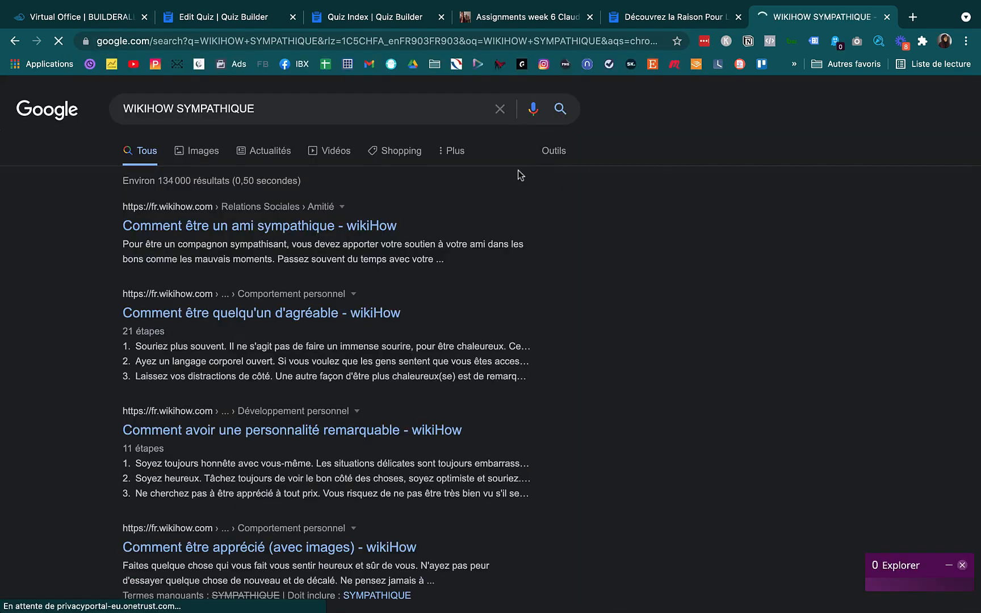
pyautogui.click(270, 225)
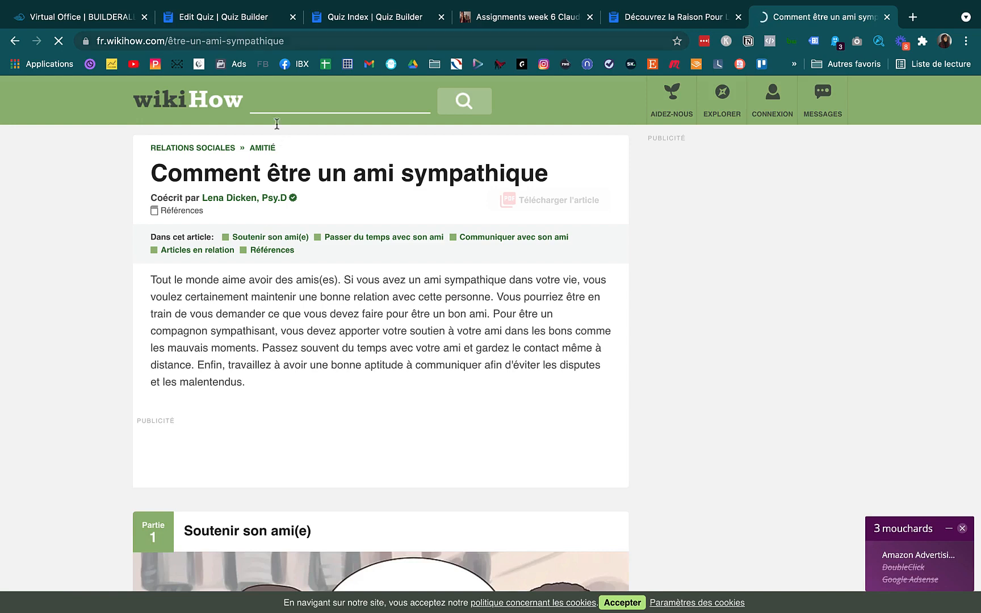
pyautogui.click(273, 42)
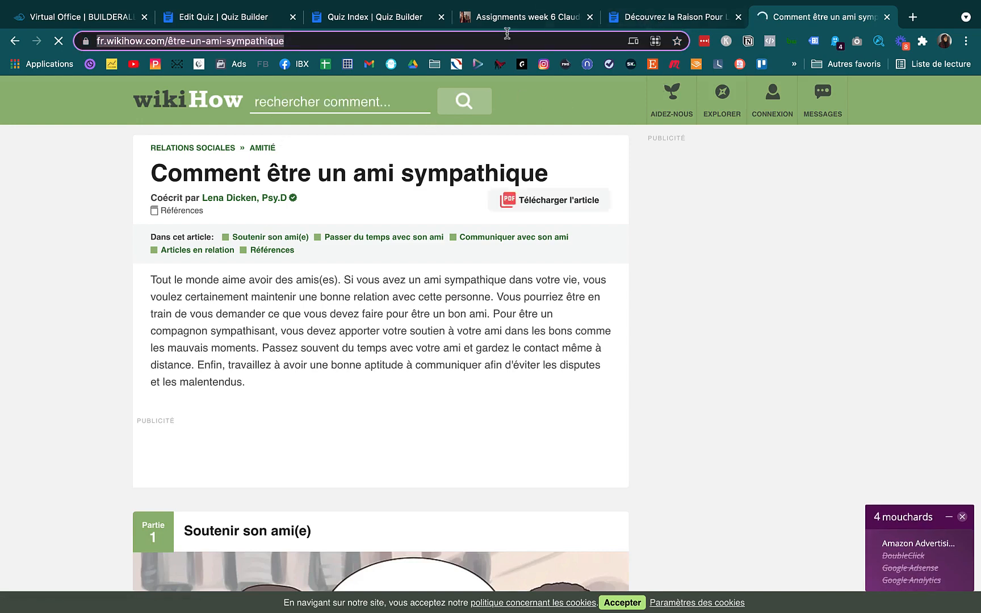
pyautogui.click(227, 17)
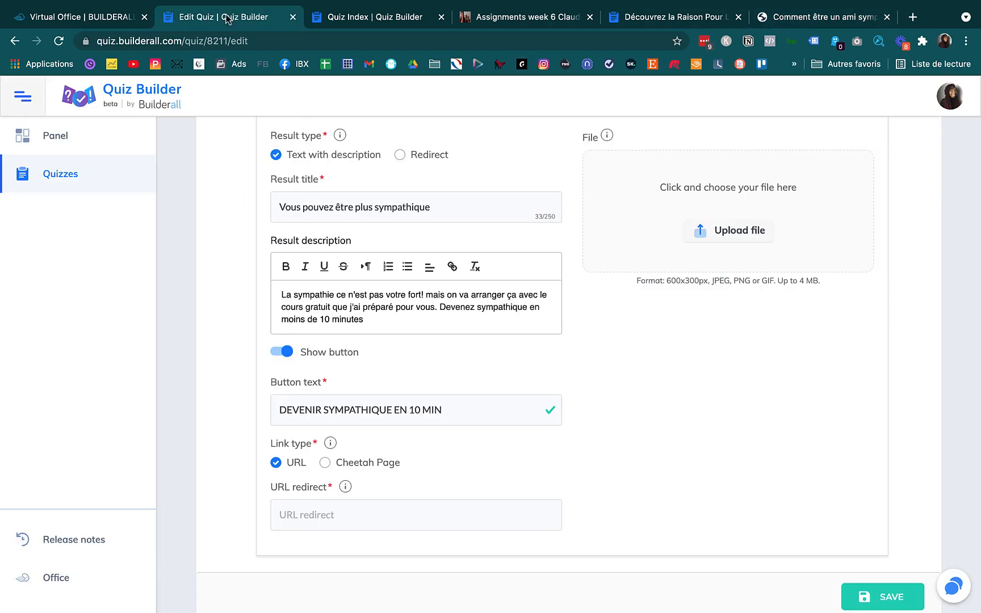
pyautogui.click(330, 518)
pyautogui.write('https://fr.wikihow.com/%C3%AAtre-un-ami-sympathique')
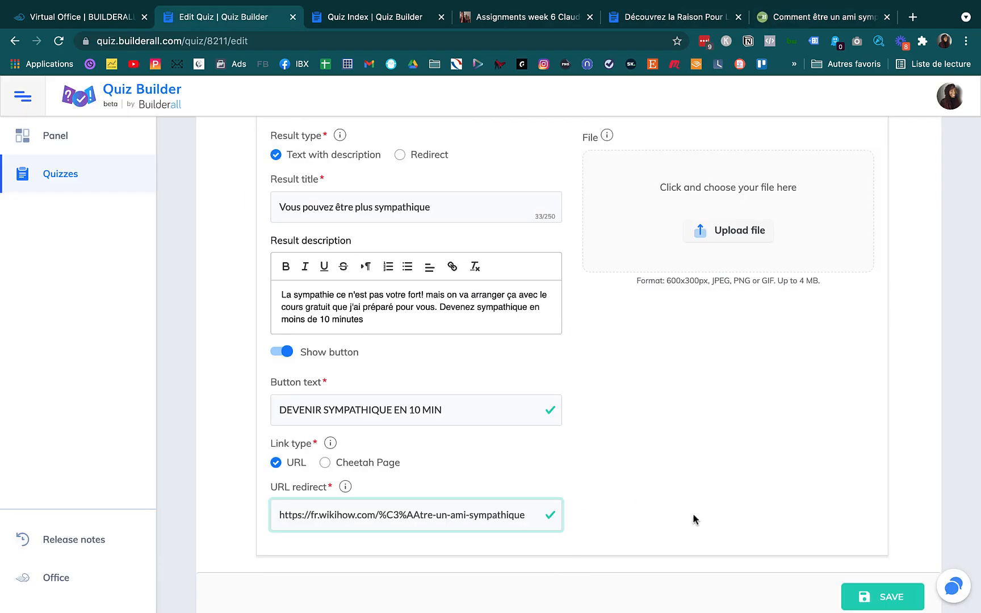
# Step: Add the library image of a brick wall to the second result, save the results and collapse the second result
pyautogui.click(720, 239)
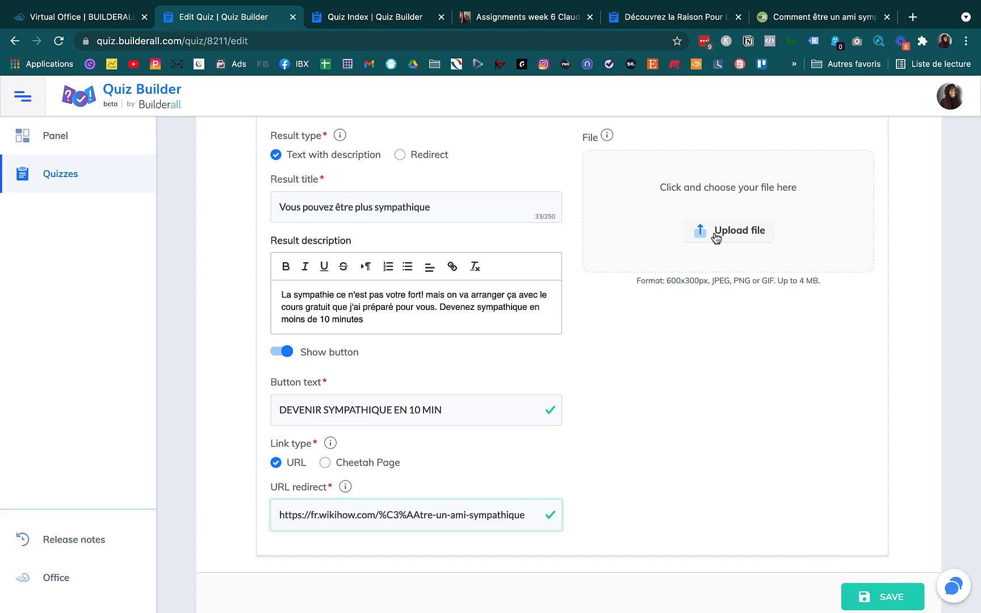
pyautogui.scroll(-3, 579, 322)
pyautogui.scroll(2, 579, 321)
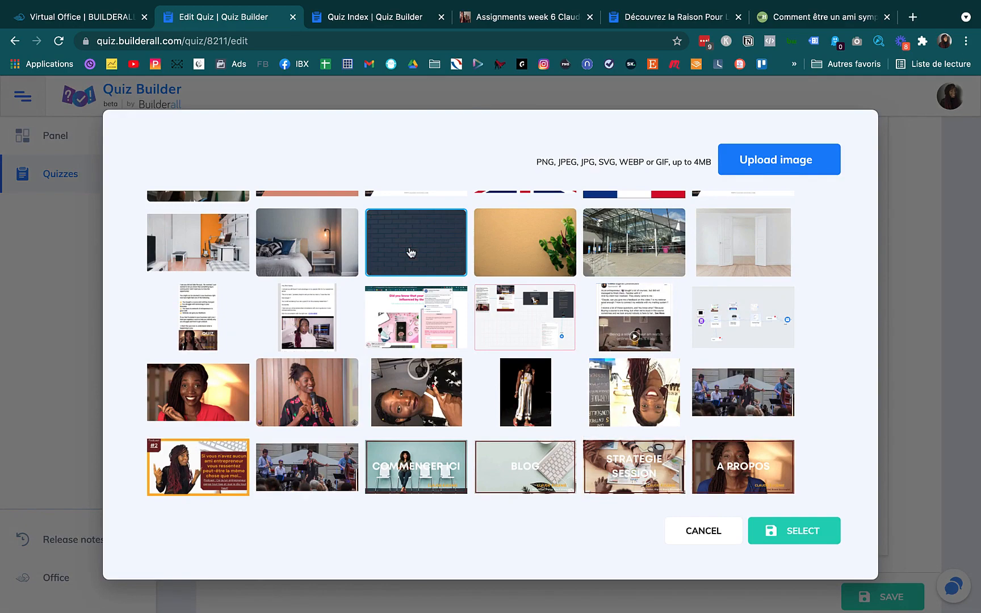
pyautogui.click(794, 531)
pyautogui.scroll(-2, 704, 426)
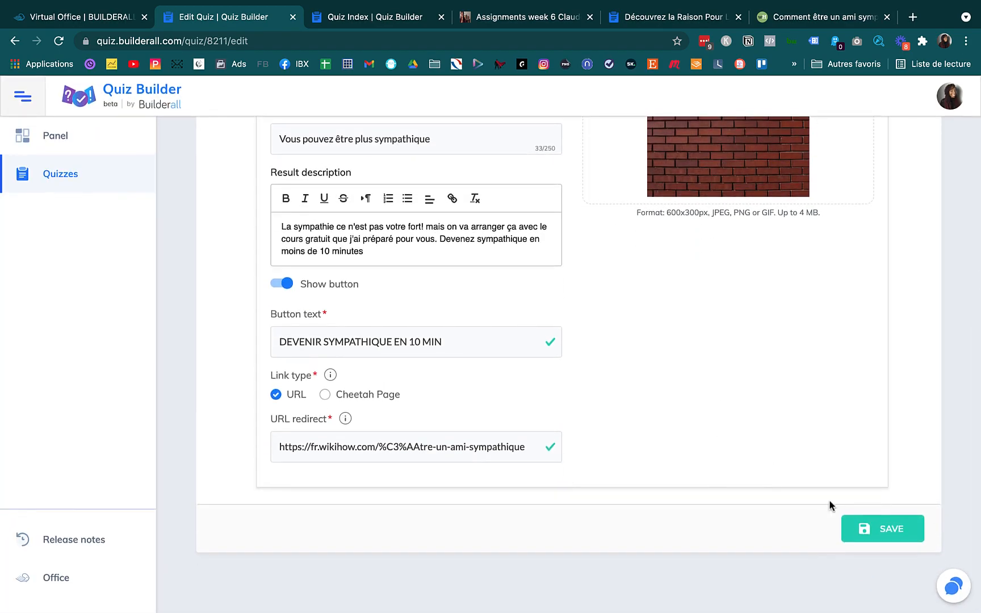
pyautogui.click(889, 531)
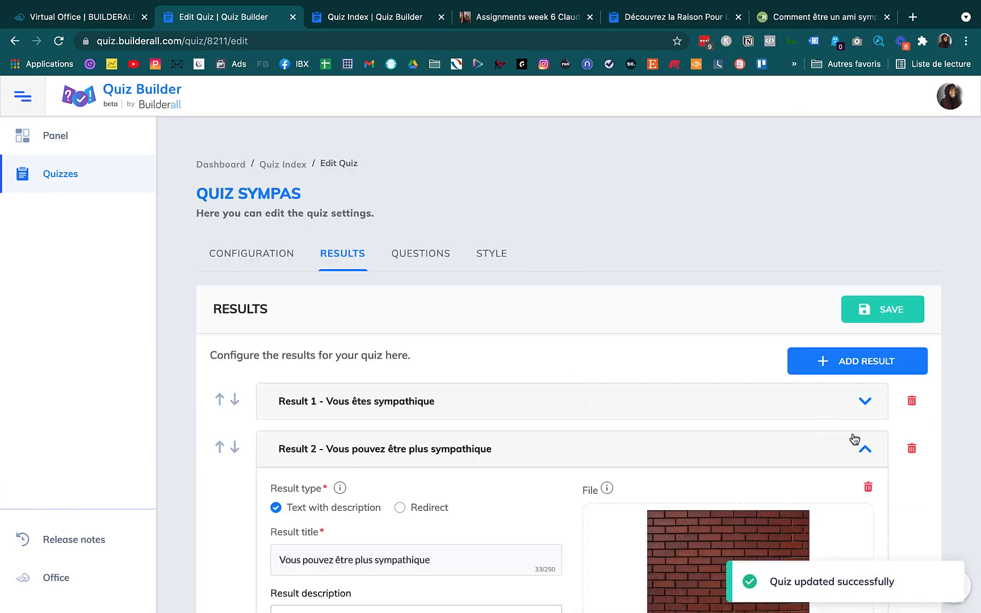
pyautogui.click(865, 448)
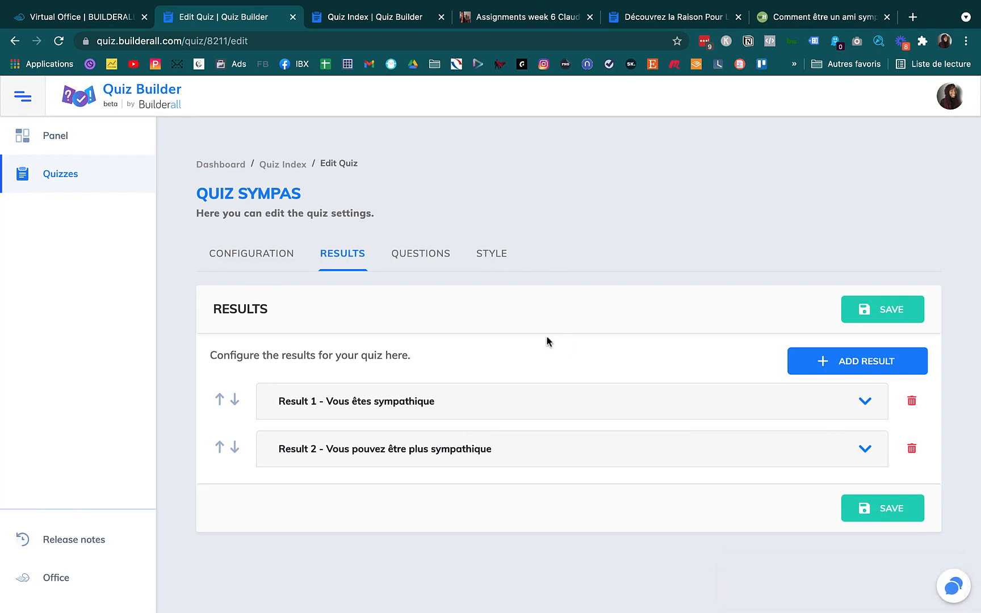
# Step: Add a first question to the quiz with the label "Le matin vous .."
pyautogui.click(417, 258)
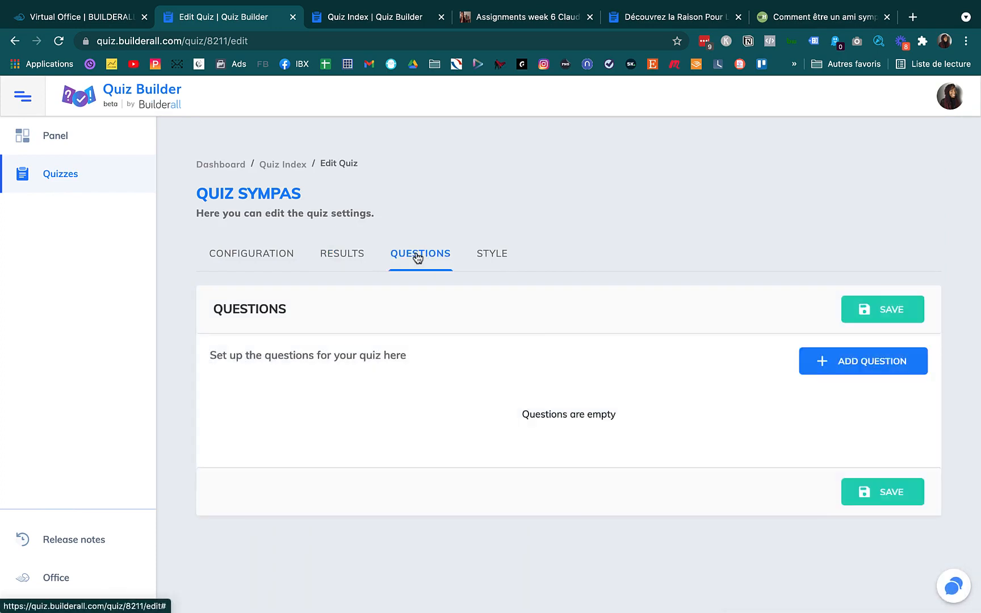
pyautogui.click(342, 252)
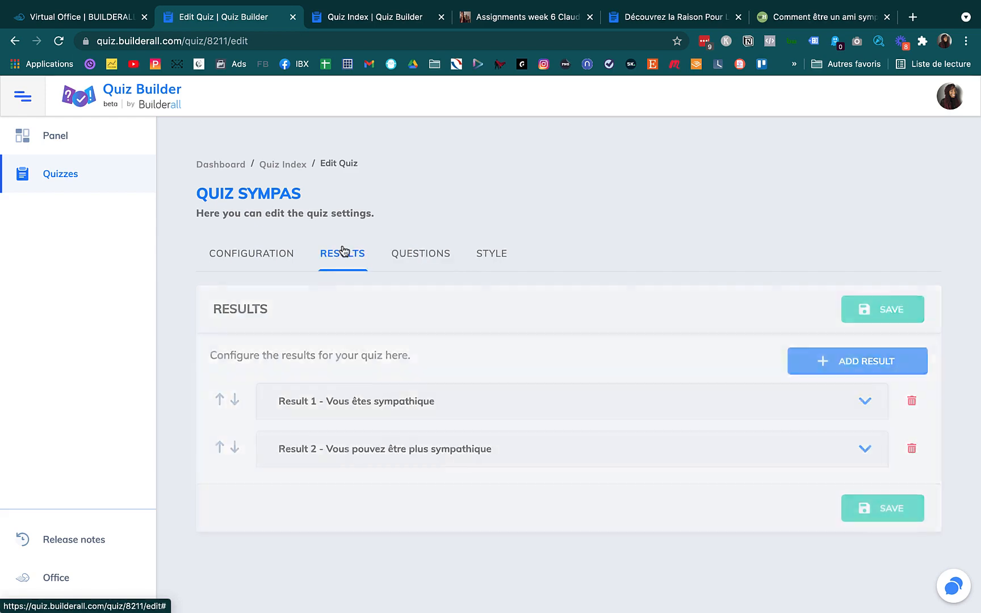
pyautogui.click(433, 255)
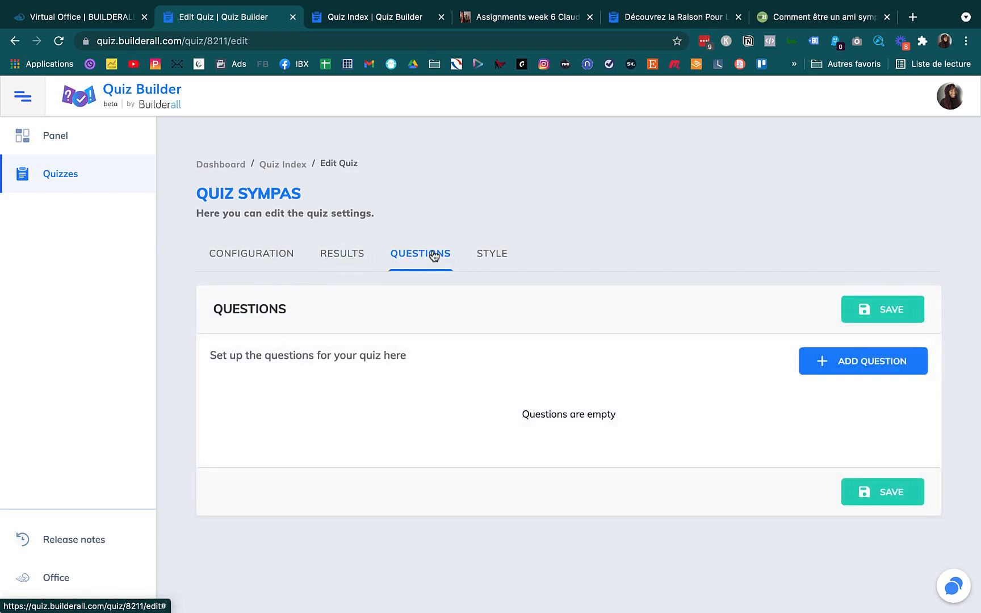
pyautogui.click(827, 370)
pyautogui.scroll(-3, 480, 415)
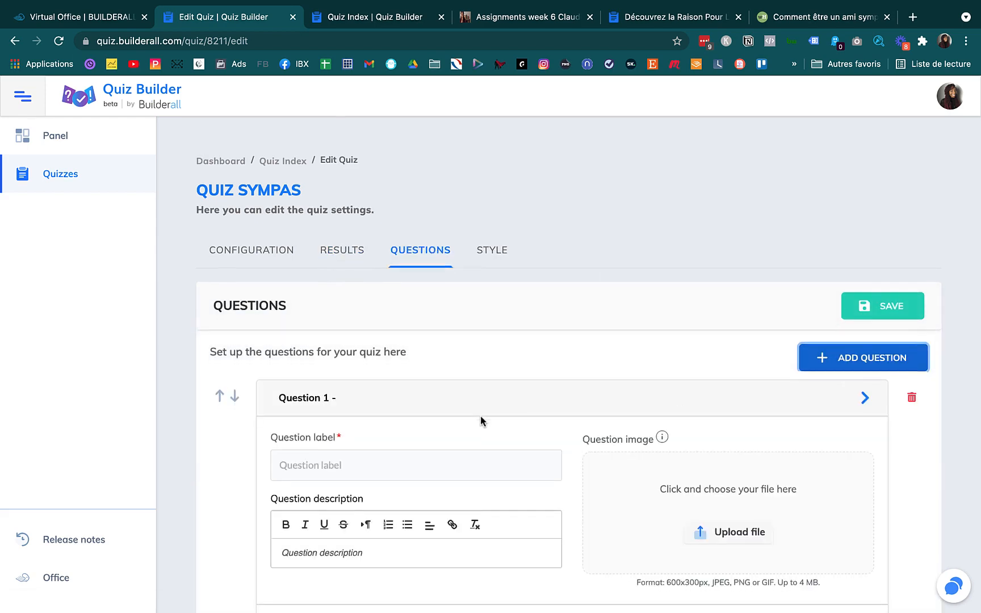
pyautogui.click(353, 329)
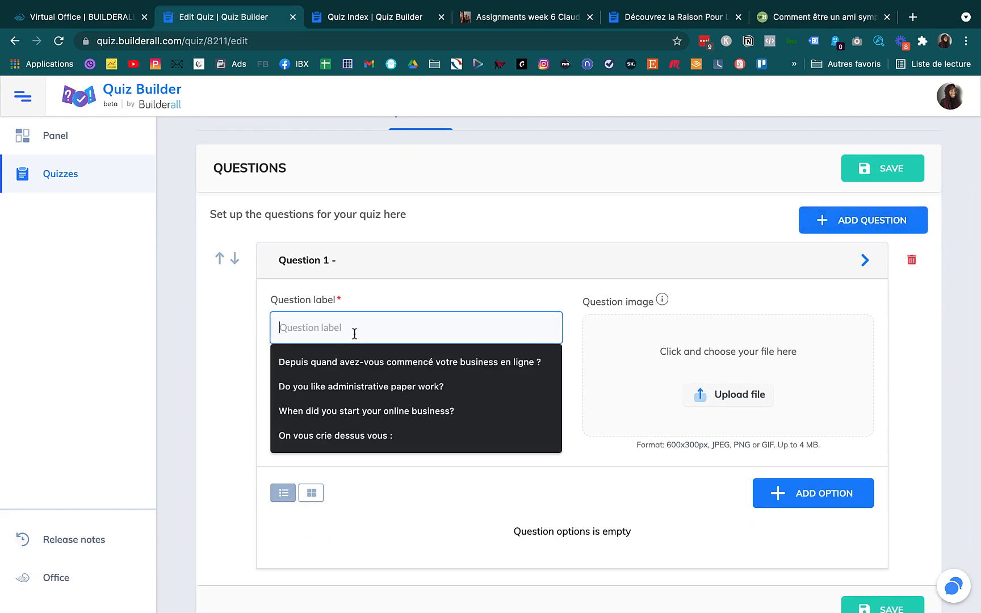
pyautogui.write('Le matin vous ..')
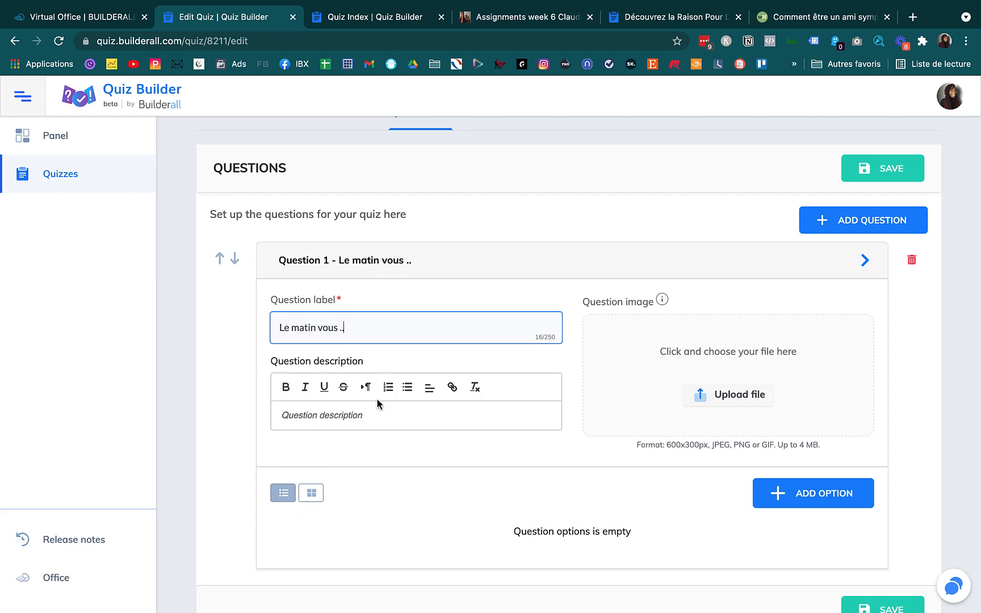
# Step: Add a first answer option to the question with the label "Dites bonjour le matin en arrivant au travail"
pyautogui.scroll(-2, 377, 399)
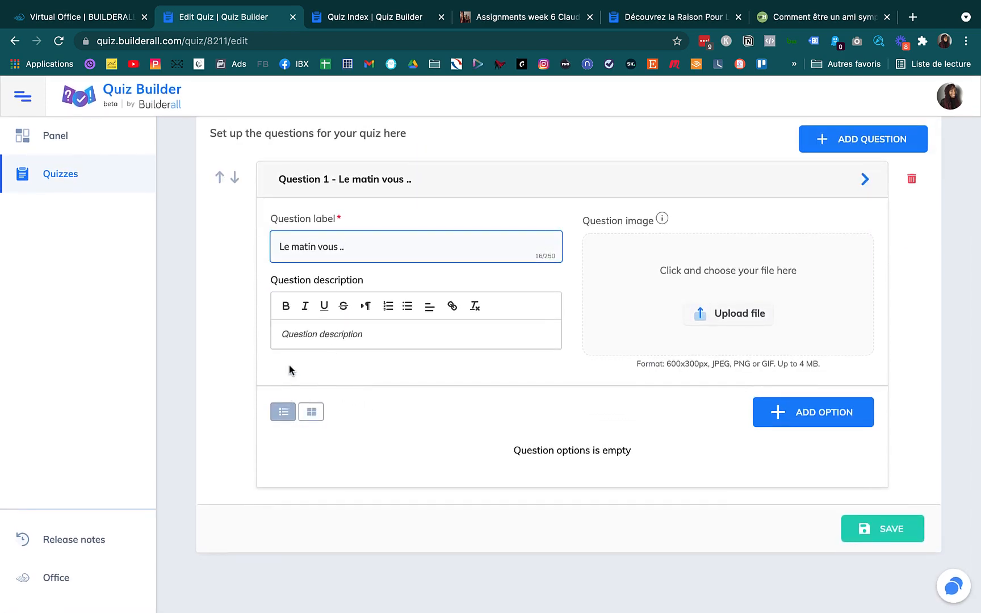
pyautogui.click(782, 413)
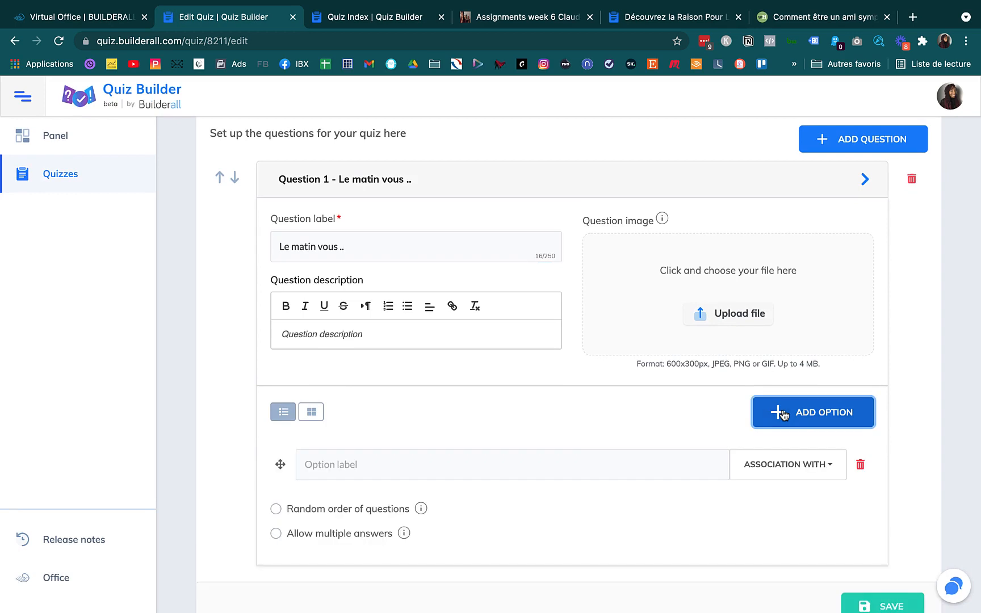
pyautogui.scroll(-2, 404, 452)
pyautogui.click(364, 386)
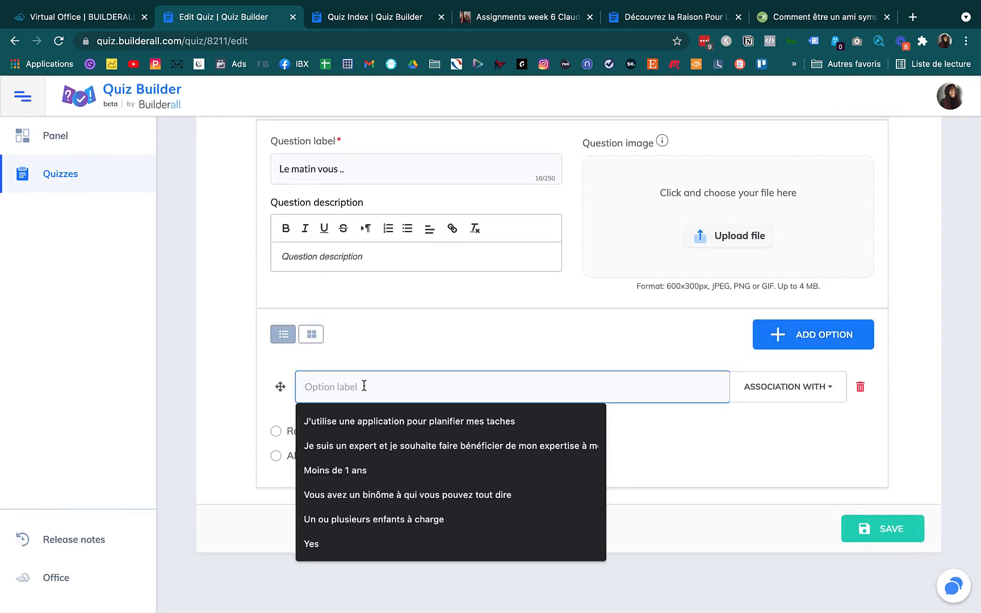
pyautogui.write('Di')
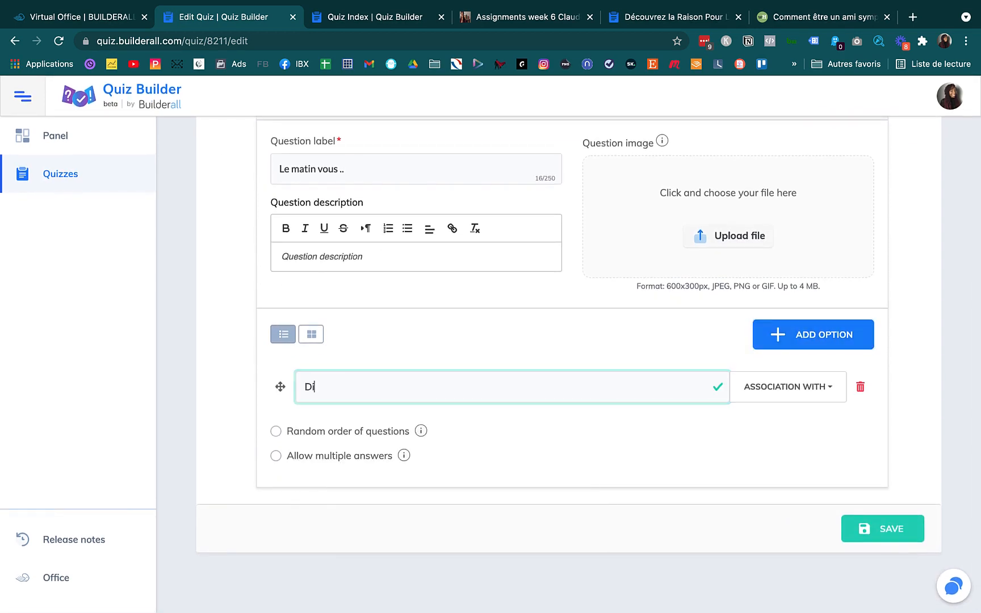
pyautogui.write('tes bonjour le matin en arrivant au travail')
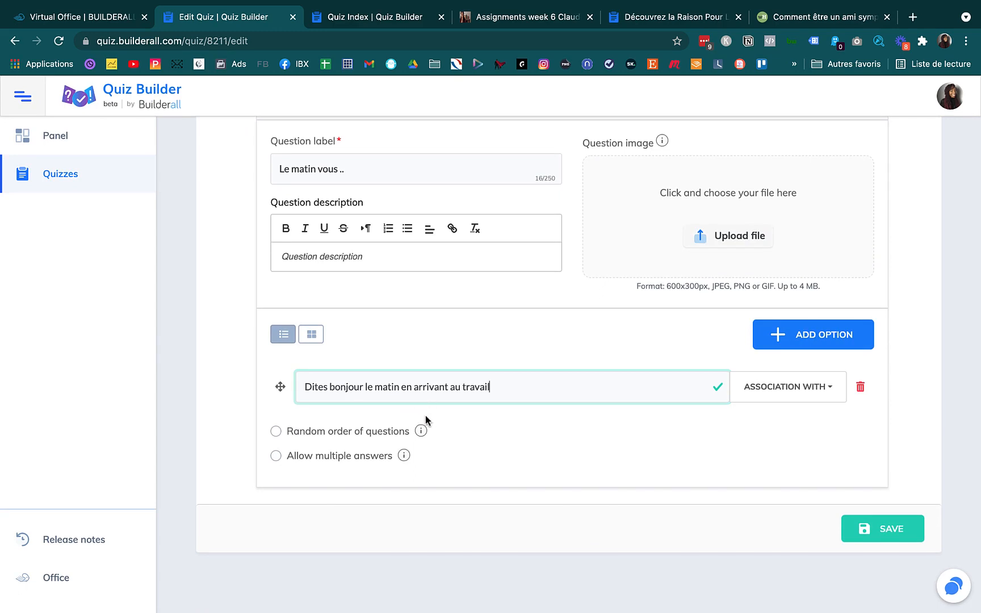
# Step: Add a second option labelled "Faites la gueule à tout le monde (le lundi ce n'est pas votre truc! ni tout les jours de la semaine"
pyautogui.click(786, 339)
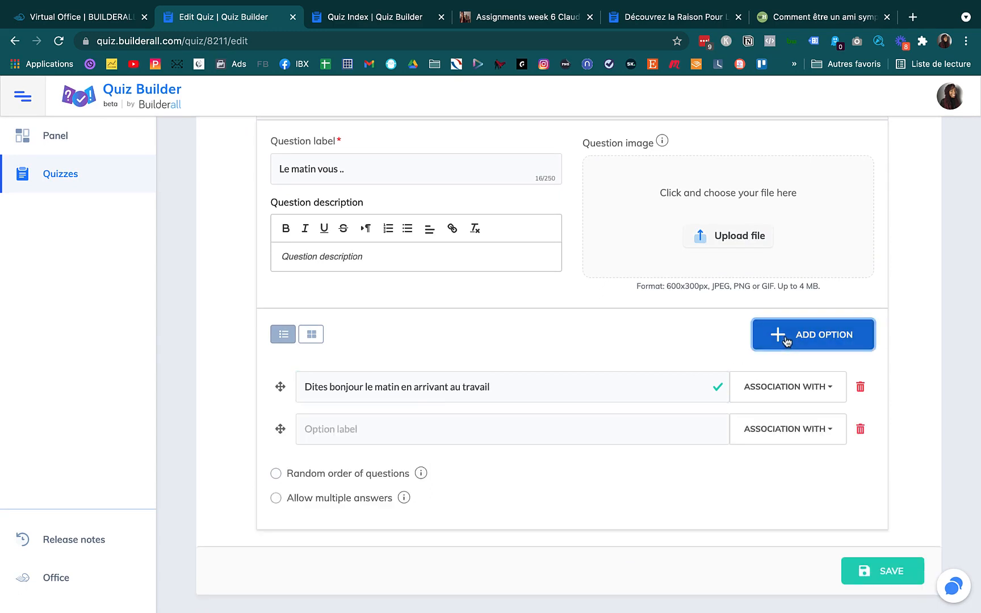
pyautogui.click(397, 420)
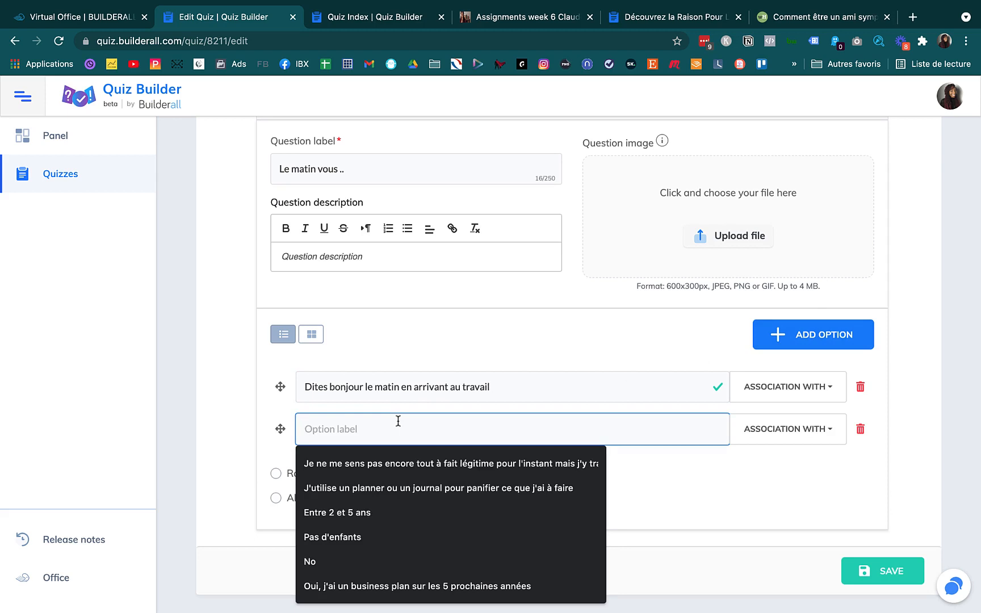
pyautogui.write('faites')
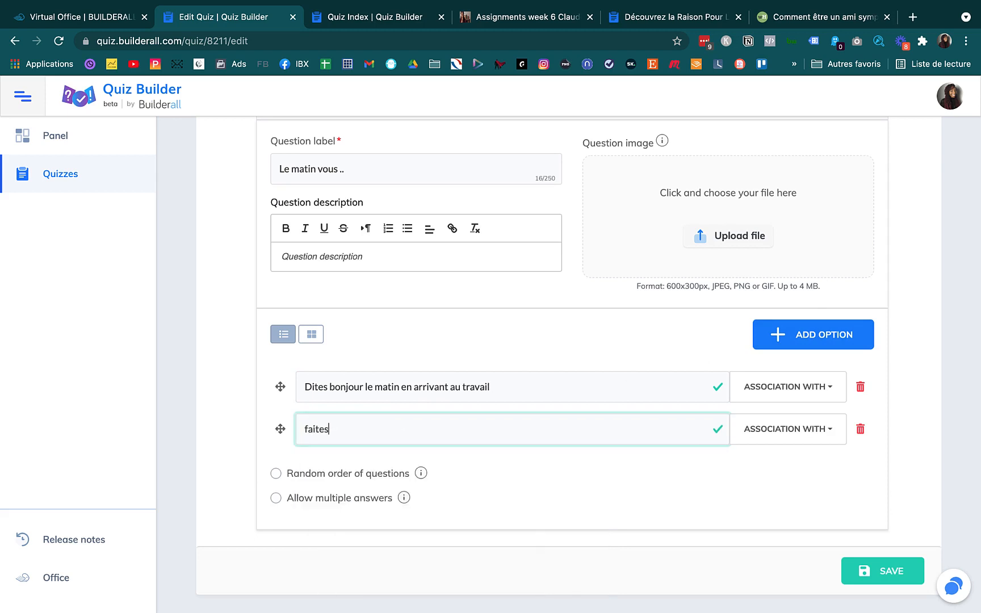
pyautogui.press('BackSpace')
pyautogui.press('BackSpace')
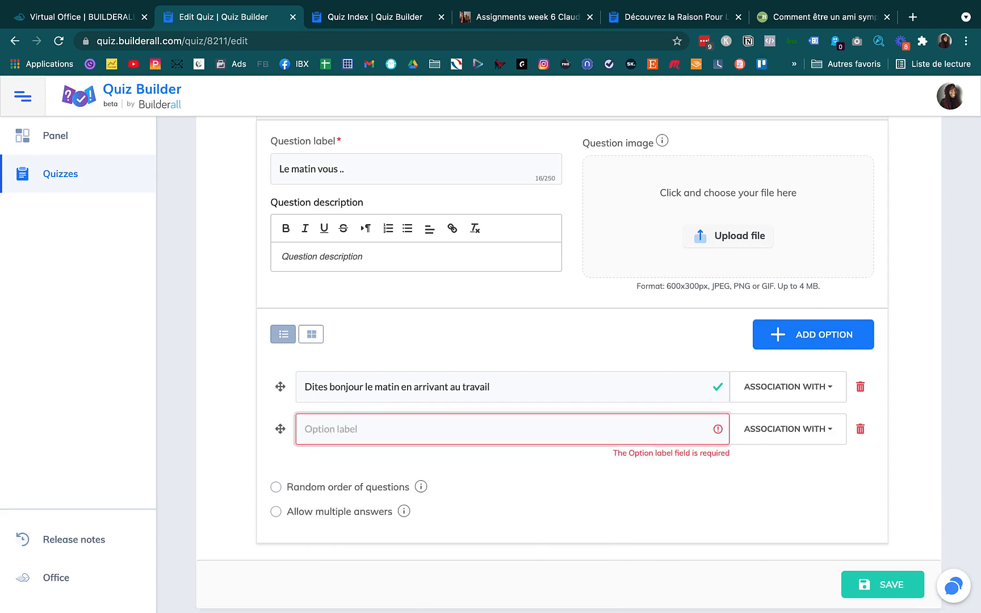
pyautogui.write('Faites la gueul')
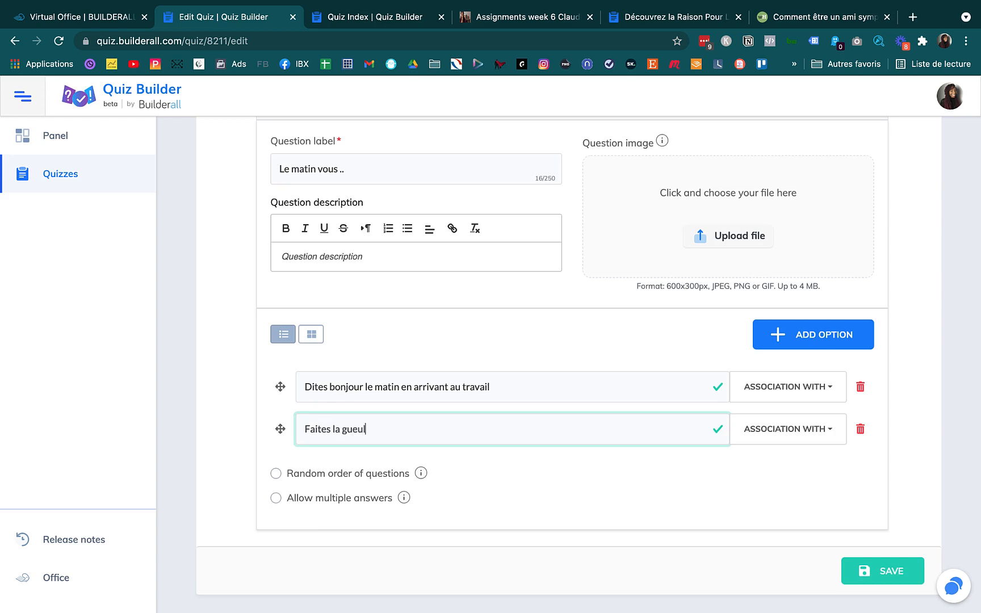
pyautogui.write('e à tout le monde (le lu')
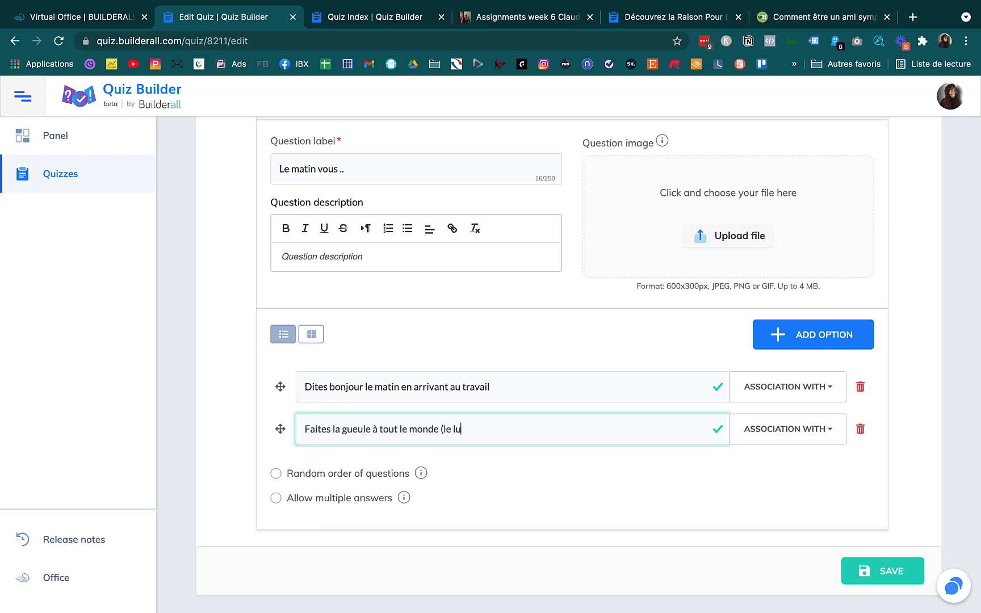
pyautogui.write("ndi ce n'est pas votre truc!")
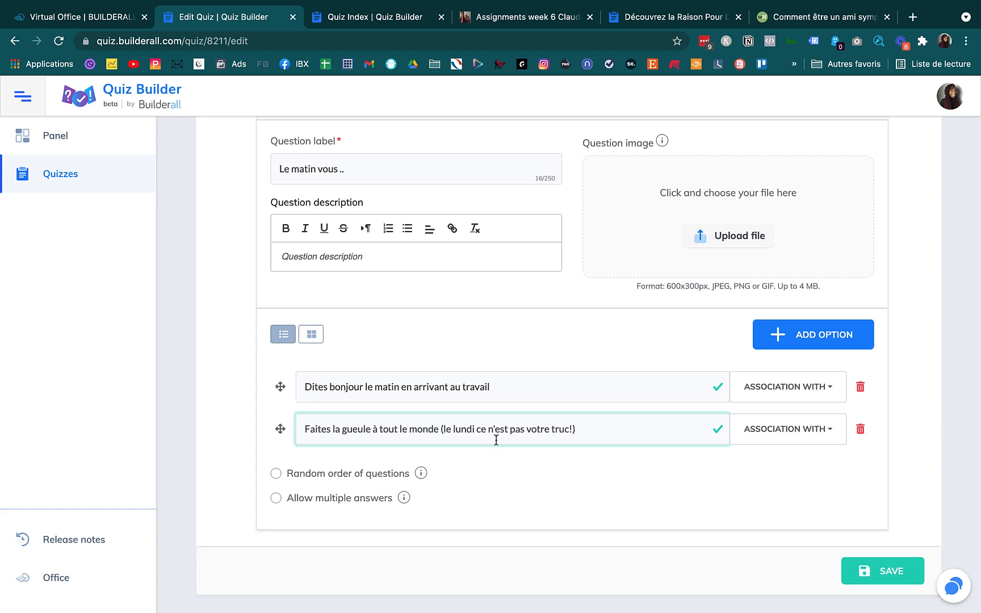
pyautogui.press('BackSpace')
pyautogui.write('nis tous')
pyautogui.press('BackSpace')
pyautogui.press('BackSpace')
pyautogui.press('BackSpace')
pyautogui.press('BackSpace')
pyautogui.press('BackSpace')
pyautogui.press('BackSpace')
pyautogui.press('BackSpace')
pyautogui.press('BackSpace')
pyautogui.write('tout les jours de la se')
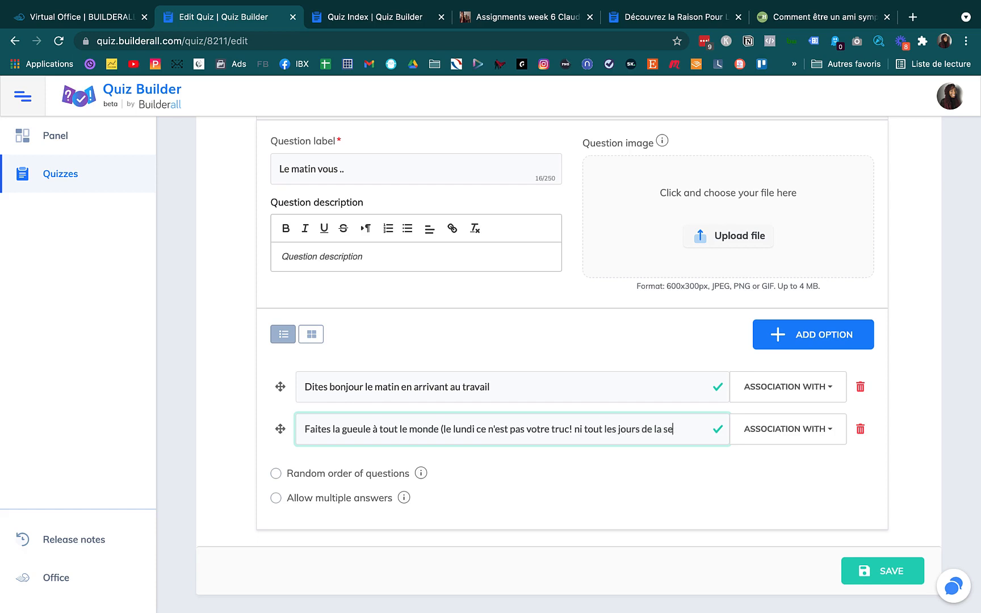
pyautogui.write('maine')
# Step: Add a third option to the question labelled "Vous allez directement à la machine à café"
pyautogui.click(791, 344)
pyautogui.click(388, 477)
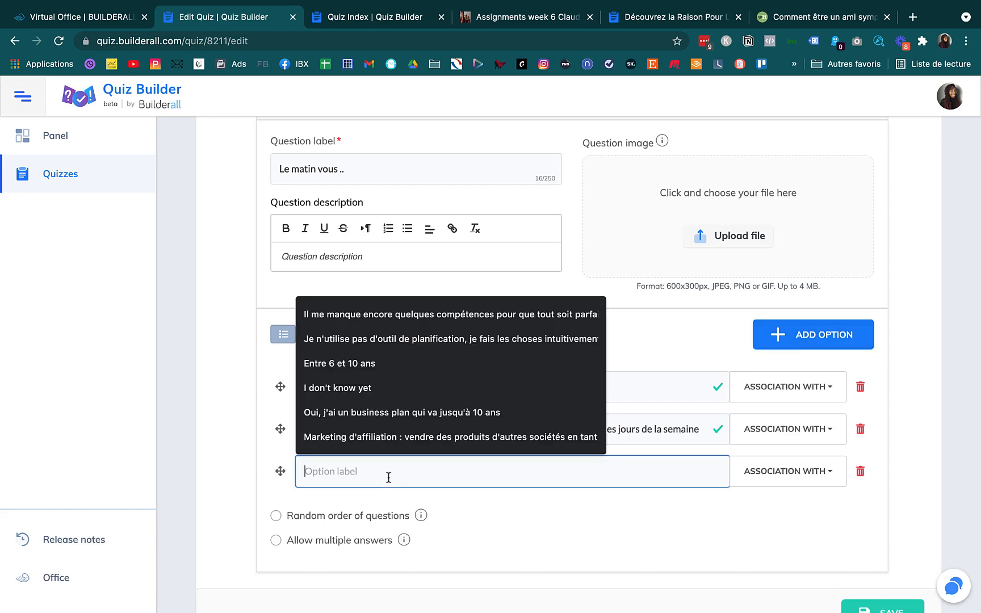
pyautogui.write('vous')
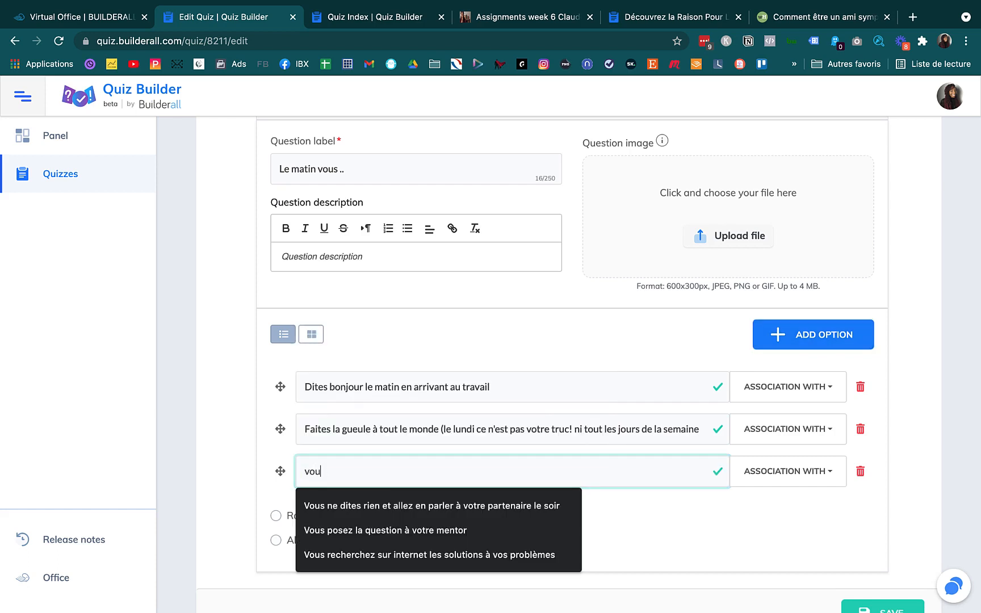
pyautogui.press('BackSpace')
pyautogui.write('Vous allez directement à')
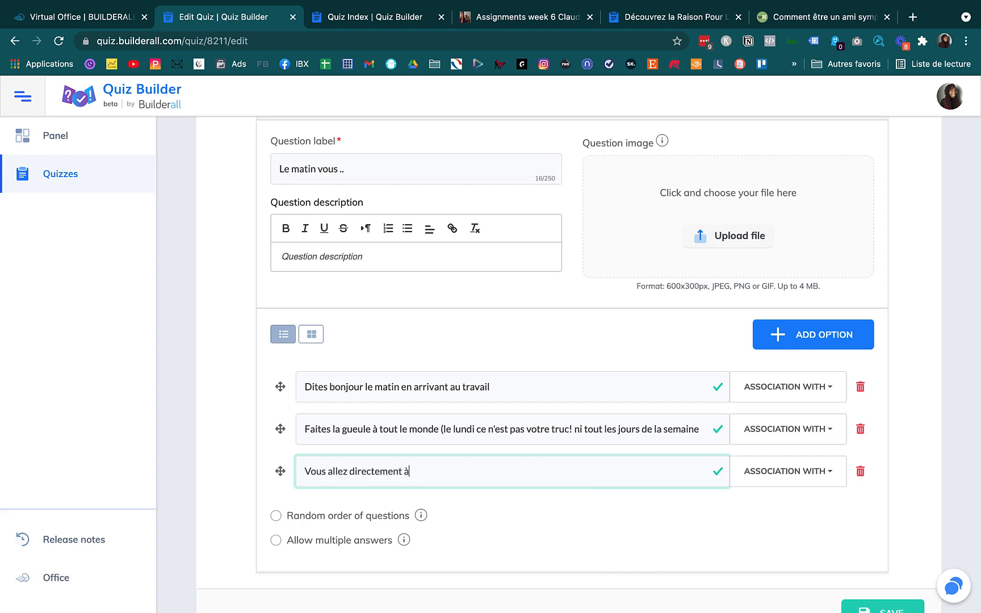
pyautogui.write(' la machine à café')
# Step: Add a fourth option to the question labelled "Vous ne croisez le regard de personne"
pyautogui.click(794, 349)
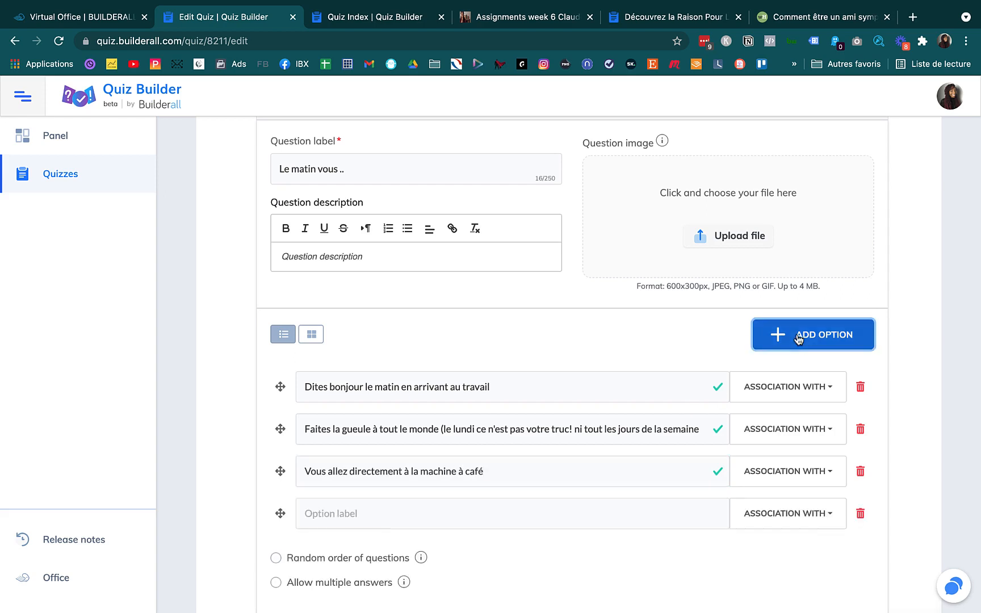
pyautogui.click(425, 513)
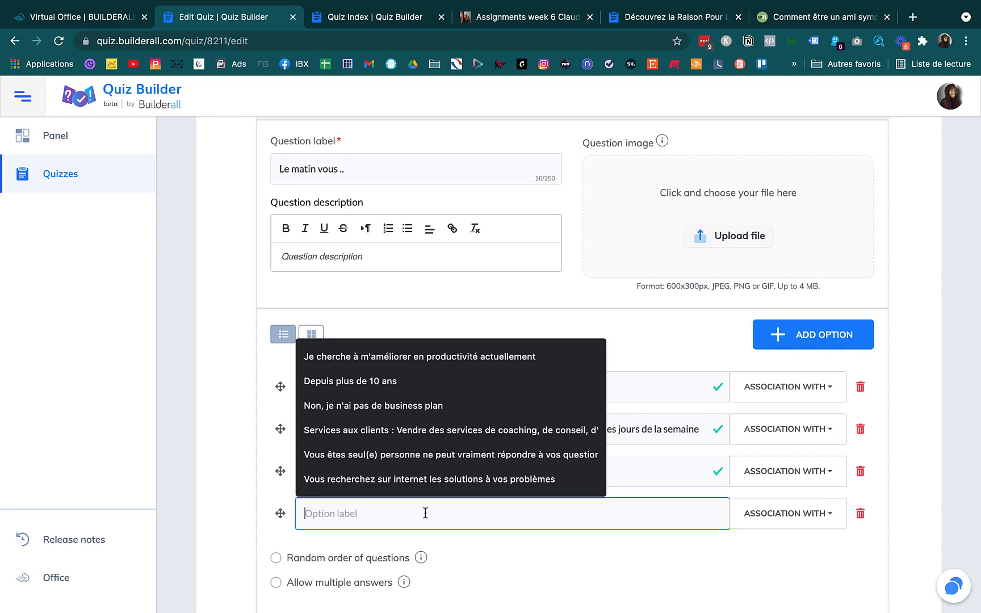
pyautogui.click(477, 549)
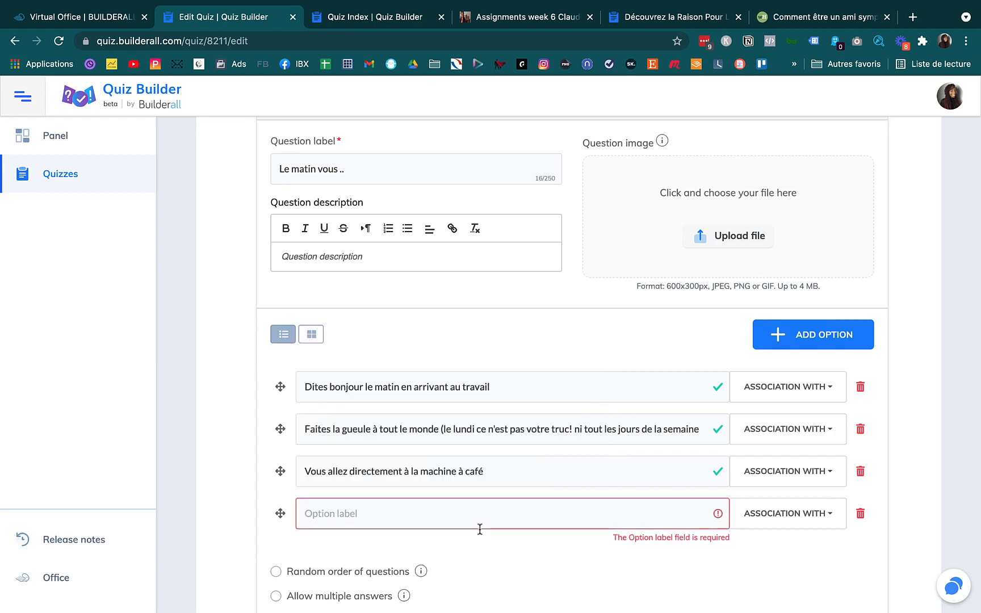
pyautogui.click(451, 518)
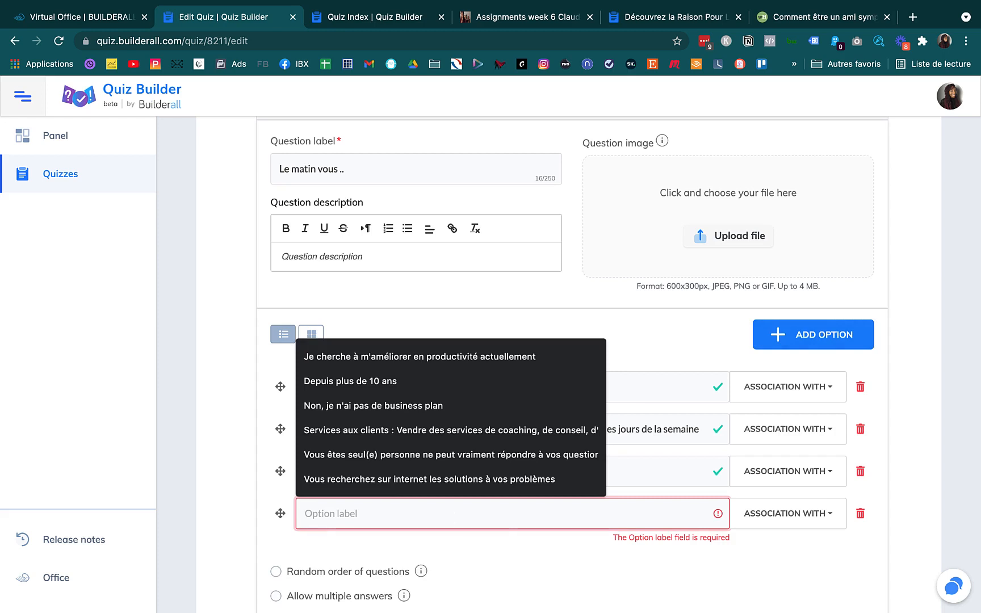
pyautogui.write('Vous ne croisez le')
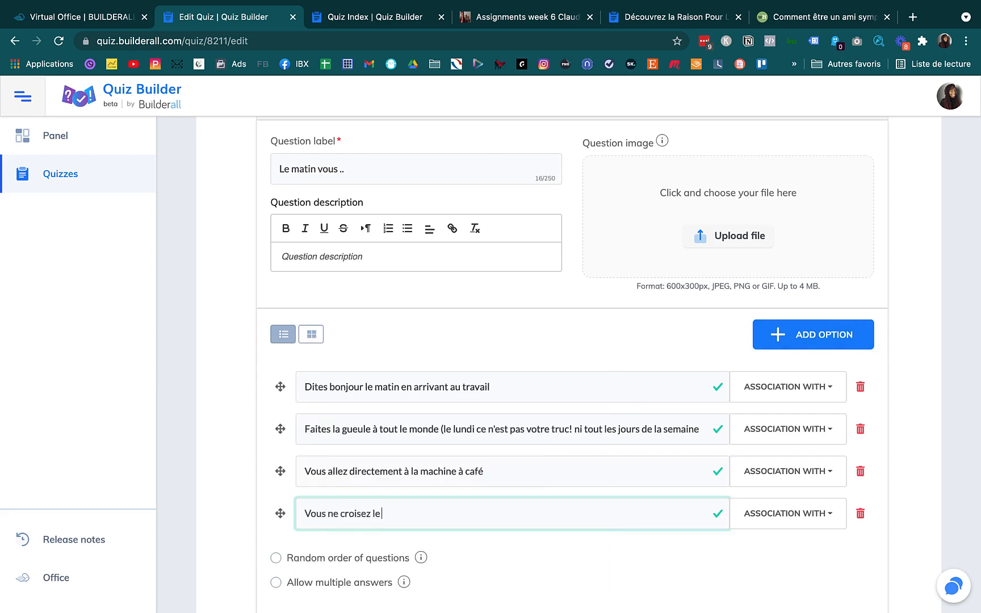
pyautogui.write(' regard de personne')
# Step: Associate the first option 100% with the "Vous êtes sym..." result and the second option 100% with the "Vous pouvez ê..." result
pyautogui.click(753, 390)
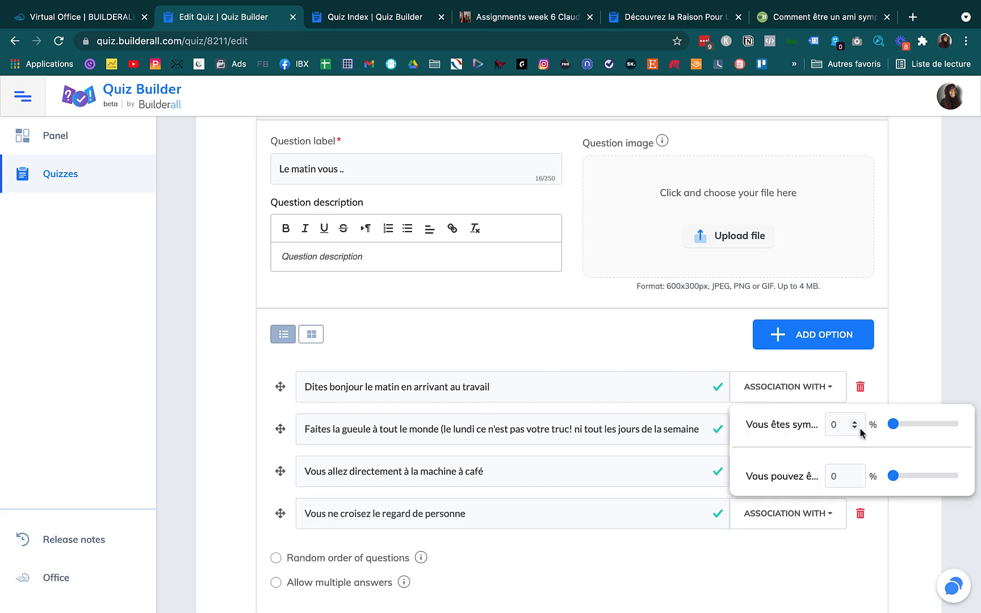
pyautogui.moveTo(893, 424); pyautogui.dragTo(959, 426)
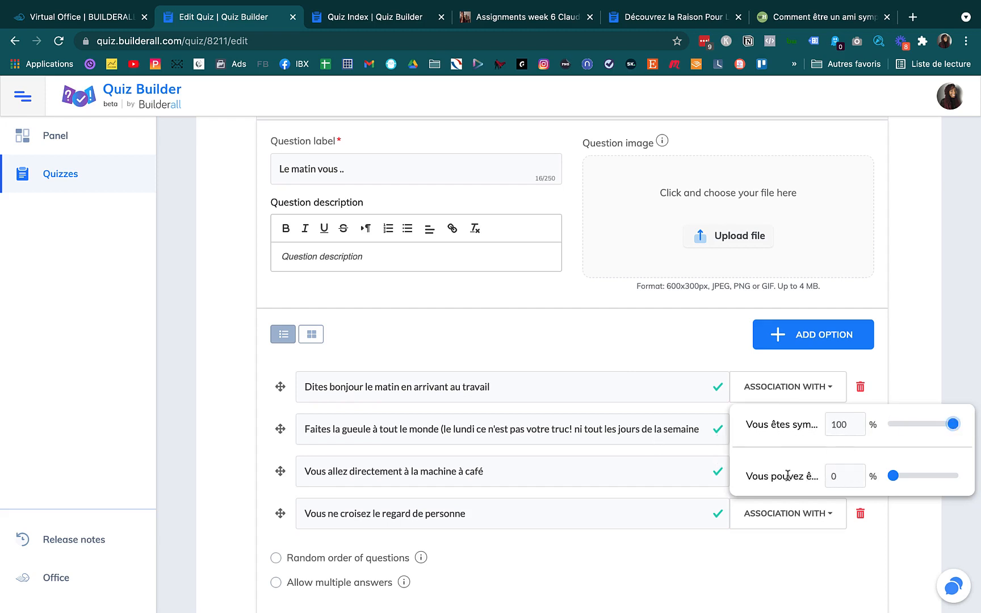
pyautogui.click(610, 454)
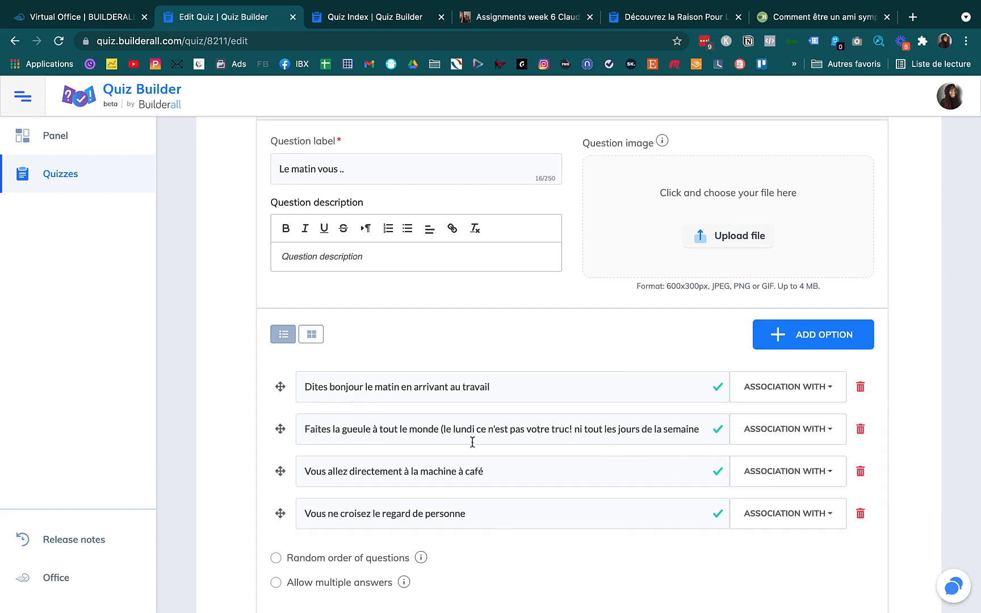
pyautogui.click(793, 438)
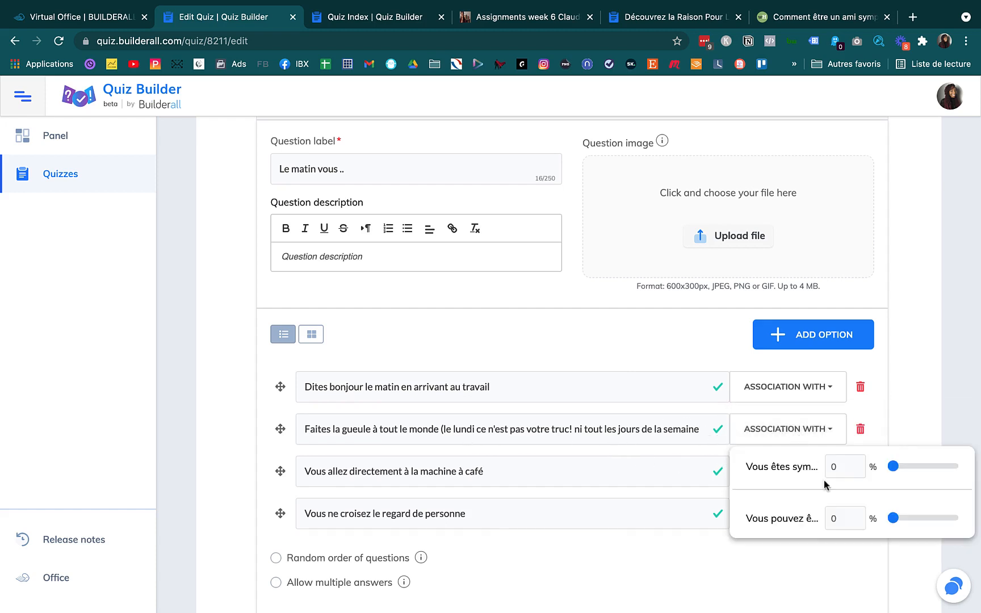
pyautogui.moveTo(893, 517); pyautogui.dragTo(922, 520)
pyautogui.moveTo(922, 520); pyautogui.dragTo(957, 518)
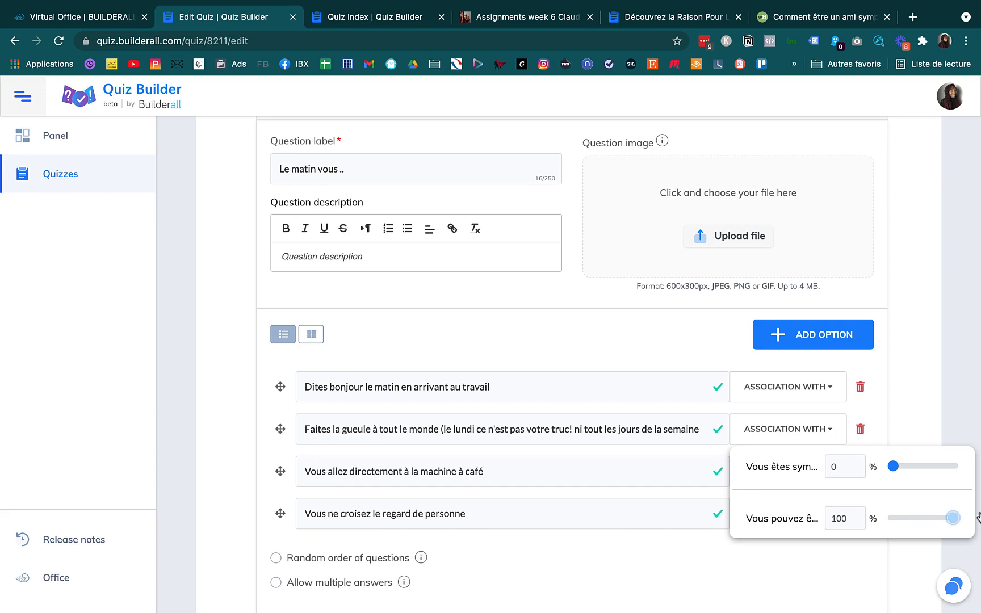
pyautogui.click(682, 496)
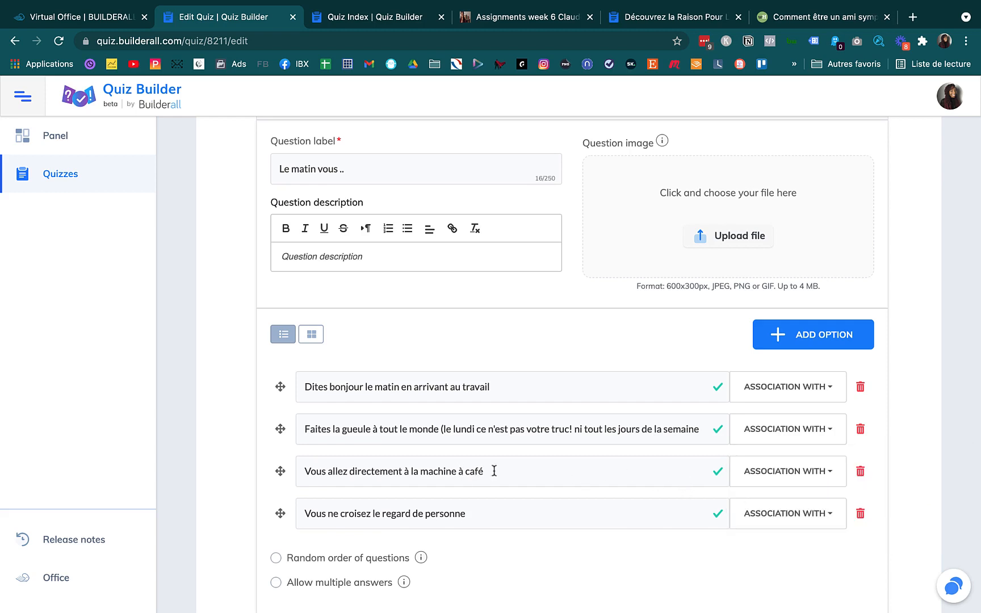
# Step: Associate the third option partially and the fourth option 34% with the "Vous pouvez ê..." result
pyautogui.click(830, 476)
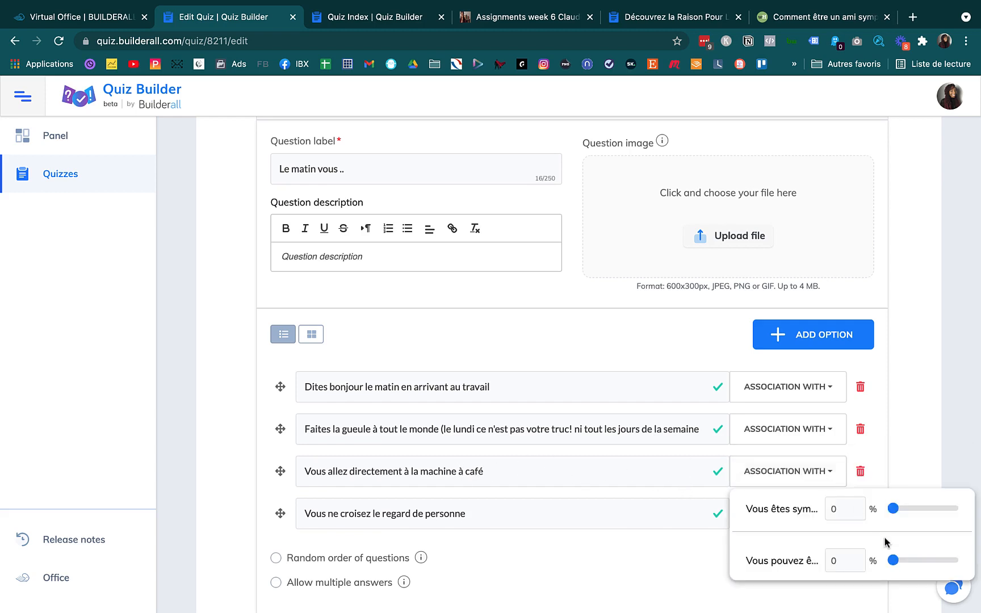
pyautogui.moveTo(894, 564); pyautogui.dragTo(908, 565)
pyautogui.click(682, 539)
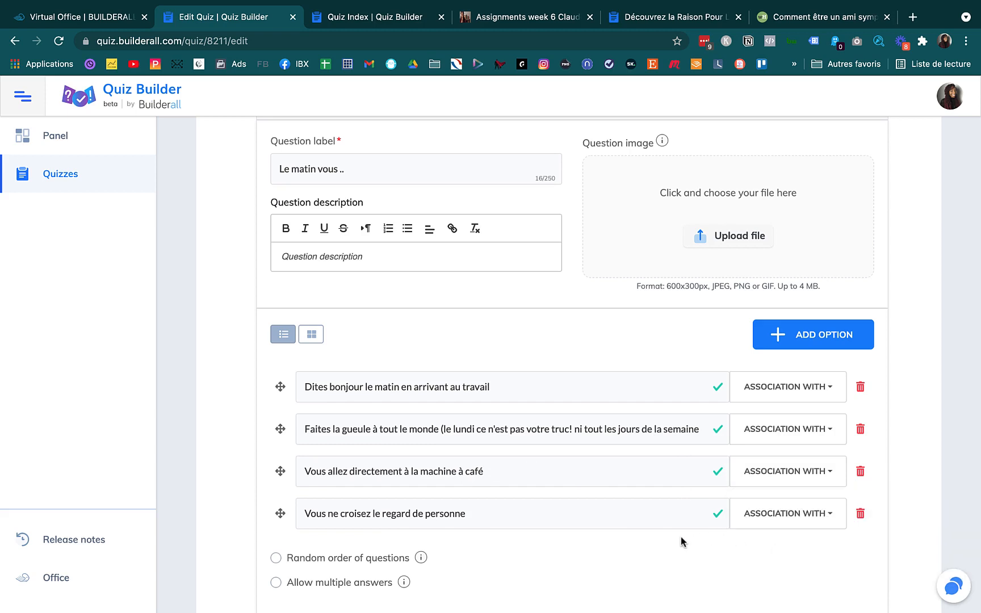
pyautogui.click(799, 516)
pyautogui.moveTo(895, 480); pyautogui.dragTo(914, 480)
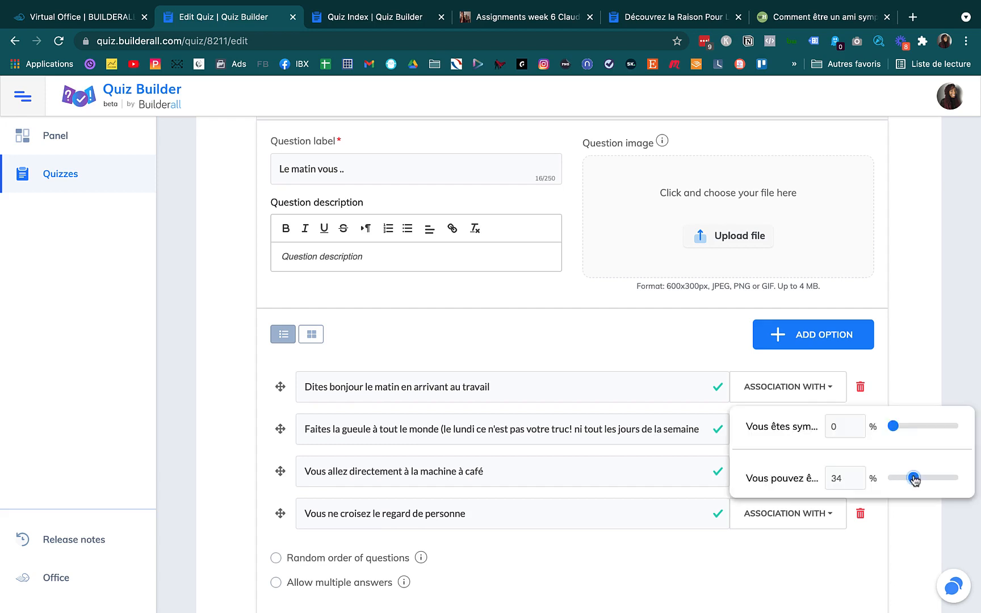
pyautogui.click(664, 547)
# Step: Add a fifth option to the question labelled "Vous amenez les croissant et discutez avec tout le monde"
pyautogui.click(794, 339)
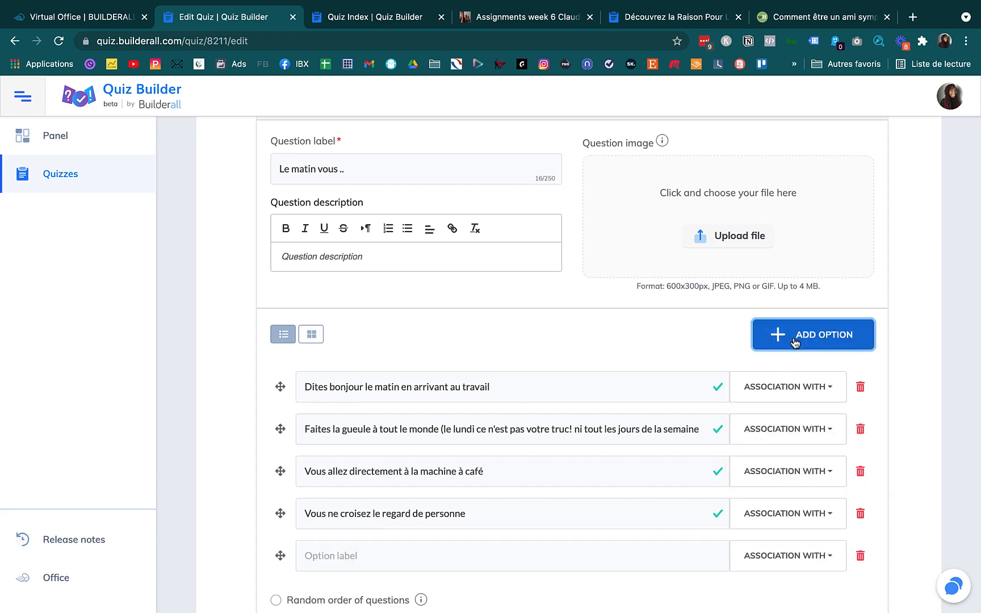
pyautogui.click(364, 564)
pyautogui.write('Vous ame')
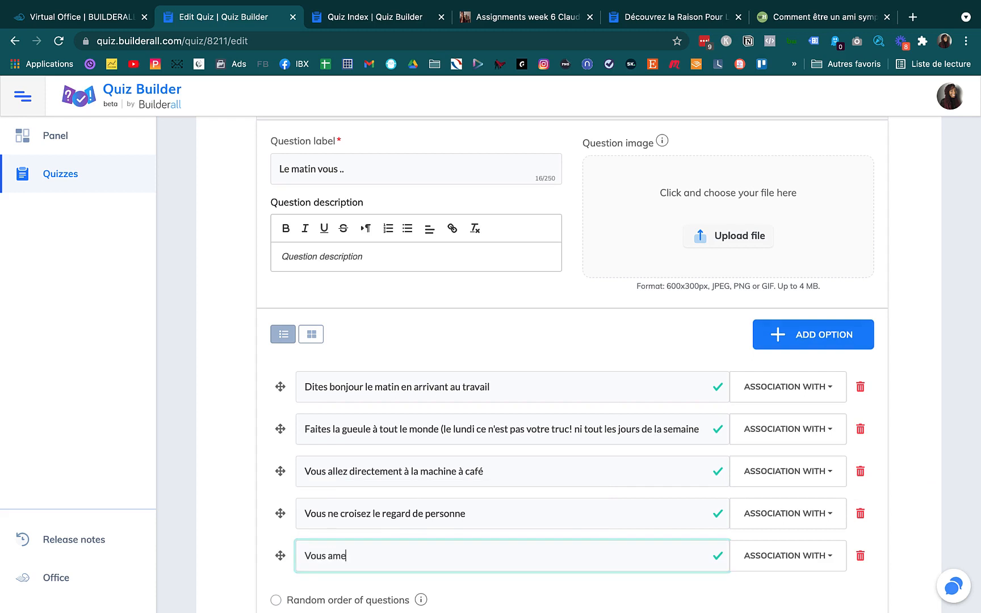
pyautogui.write('nez les croissant et discutez avec to')
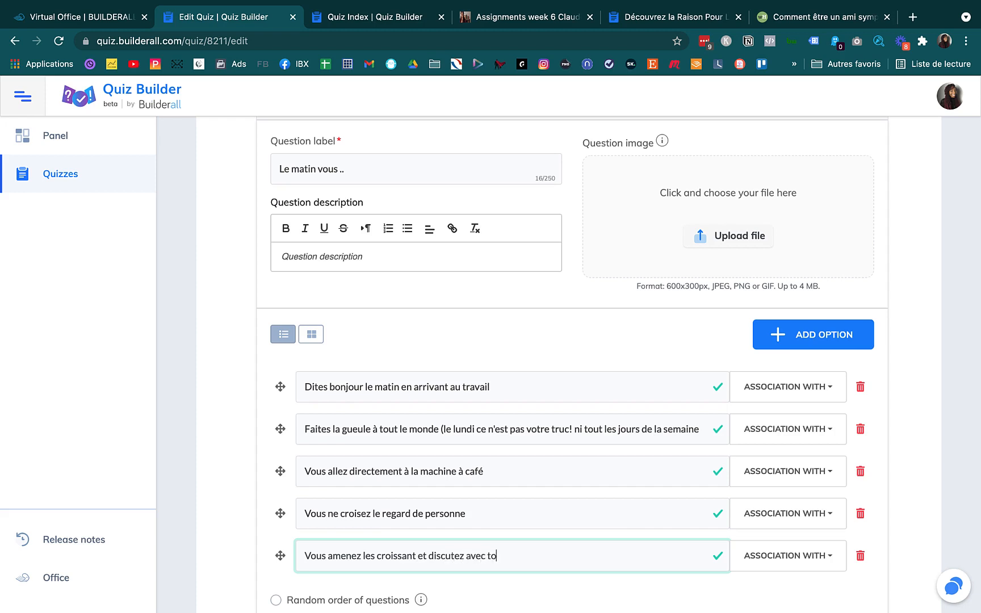
pyautogui.write('ut le monde')
# Step: Associate the fifth option at the maximum percentage with the "Vous êtes sym..." result and enable random order of questions
pyautogui.click(813, 556)
pyautogui.moveTo(895, 468); pyautogui.dragTo(956, 468)
pyautogui.click(915, 410)
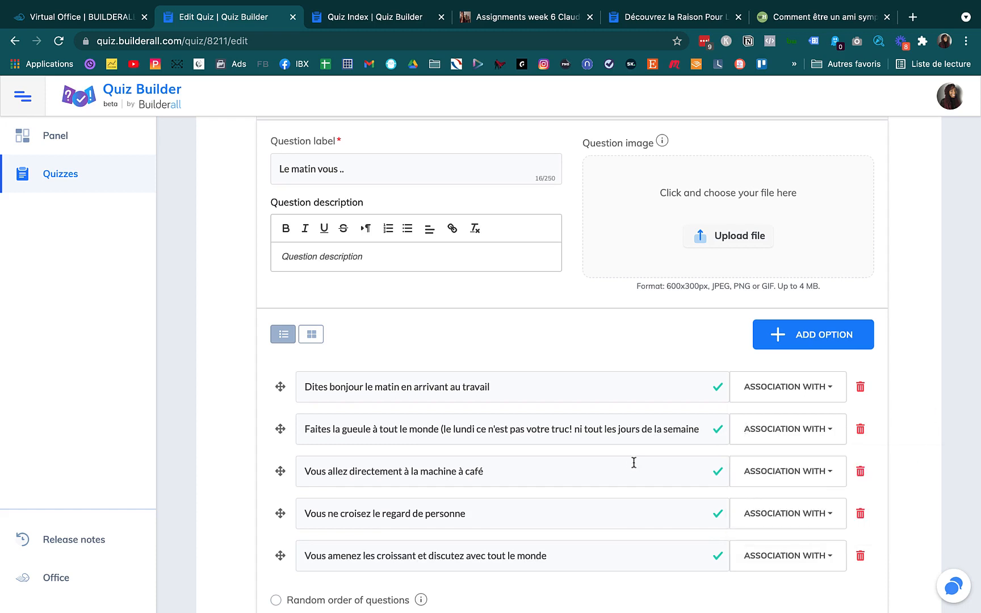
pyautogui.scroll(-3, 631, 463)
pyautogui.click(275, 485)
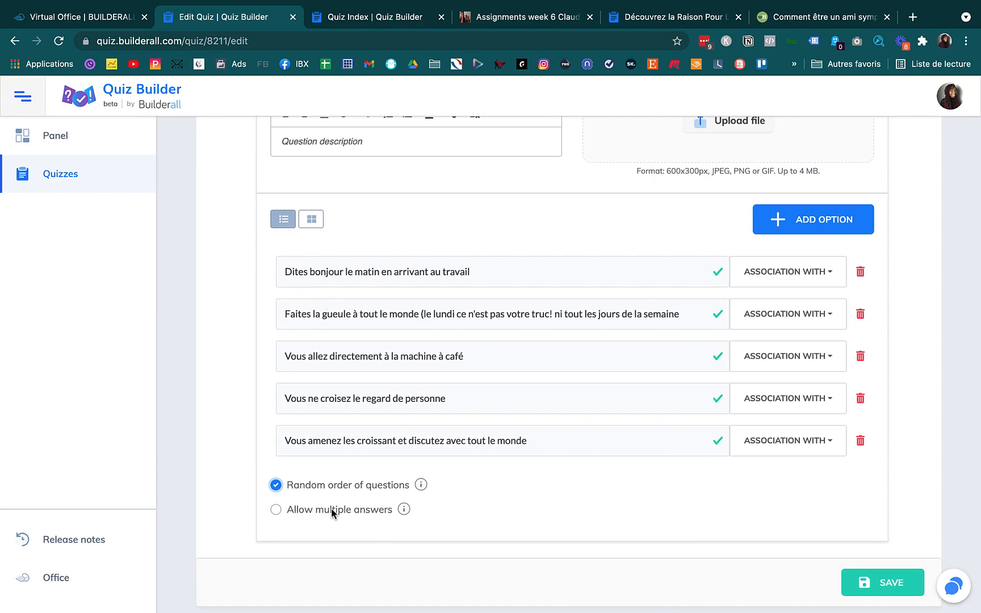
# Step: Toggle the first question's option for allowing multiple answers and save the quiz
pyautogui.click(277, 510)
pyautogui.click(277, 509)
pyautogui.click(882, 582)
pyautogui.scroll(-3, 704, 488)
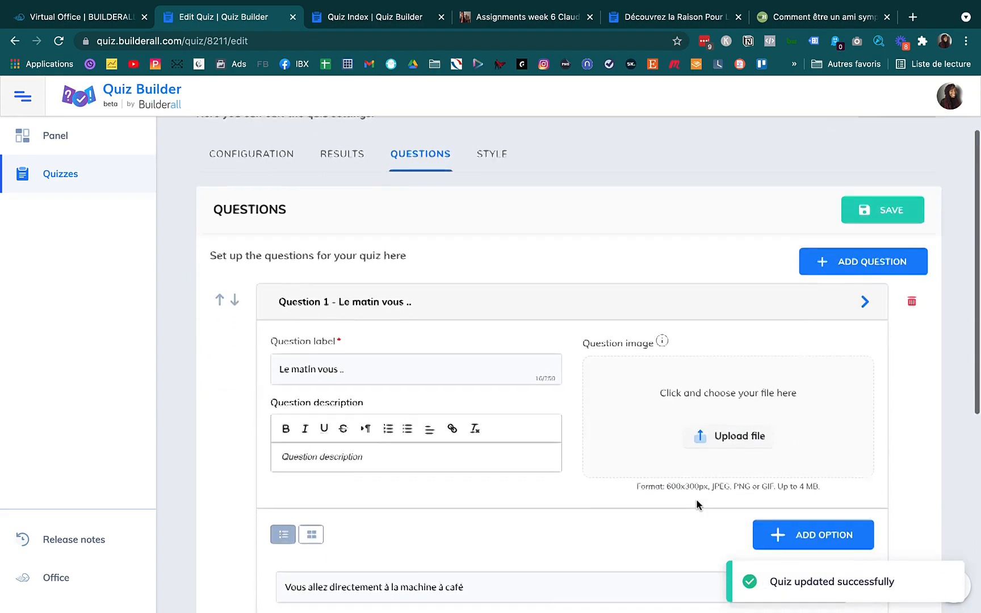
# Step: Set the first question's image to the library picture of an orange wall with a green plant
pyautogui.click(706, 398)
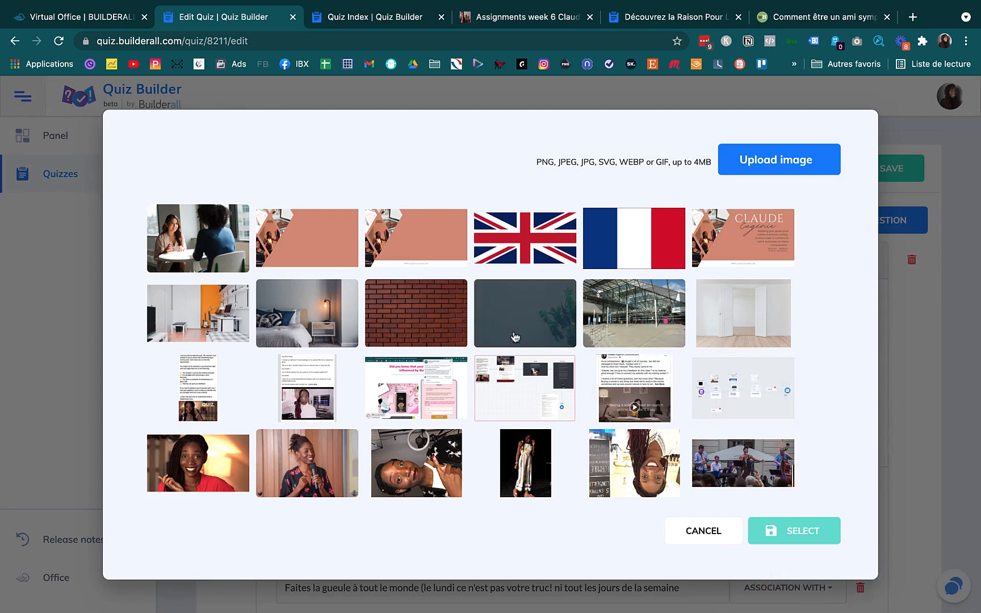
pyautogui.click(522, 310)
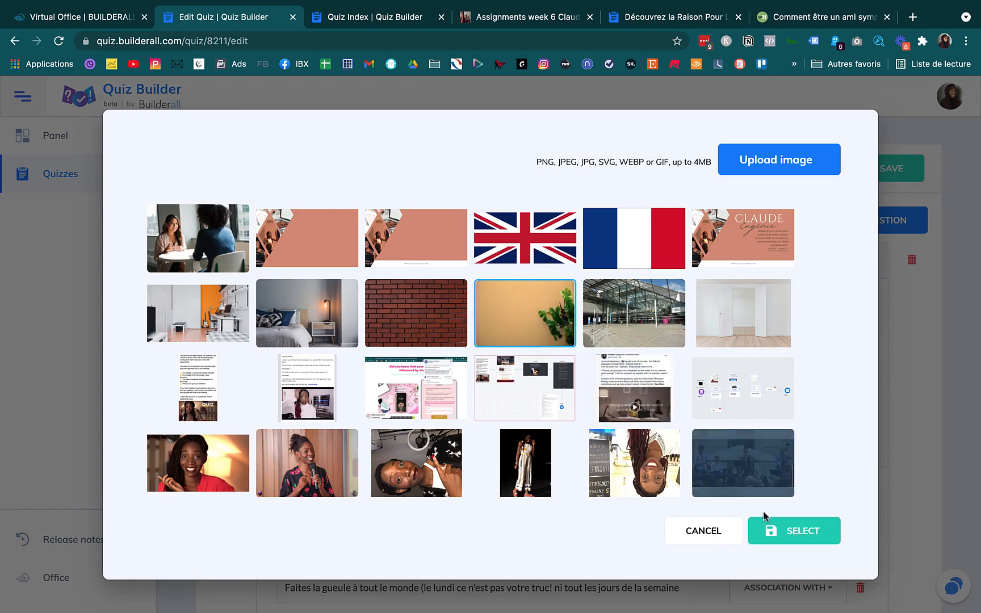
pyautogui.click(782, 534)
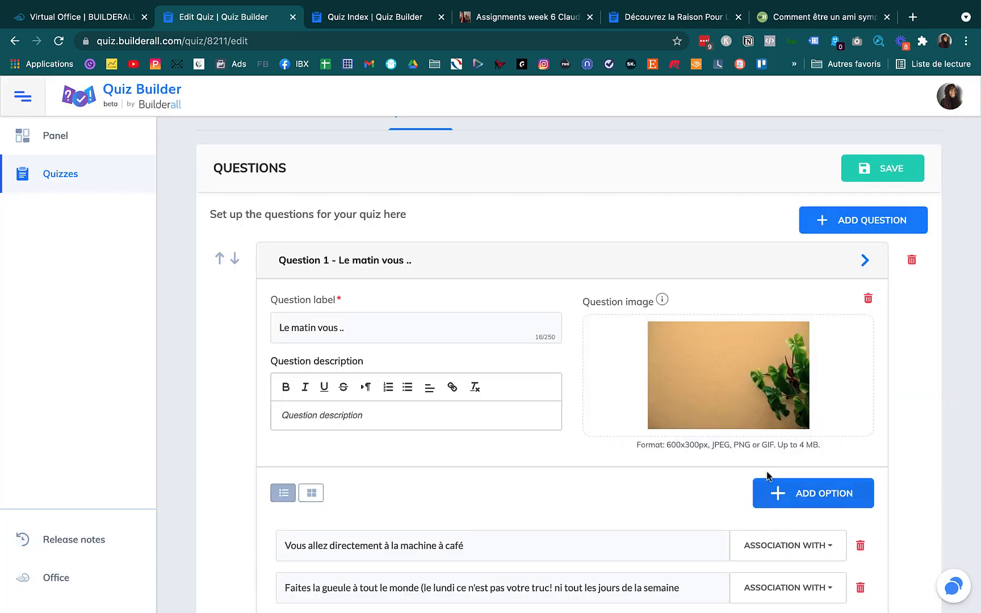
# Step: Add a second question labelled "On vous demande l'heure"
pyautogui.click(817, 222)
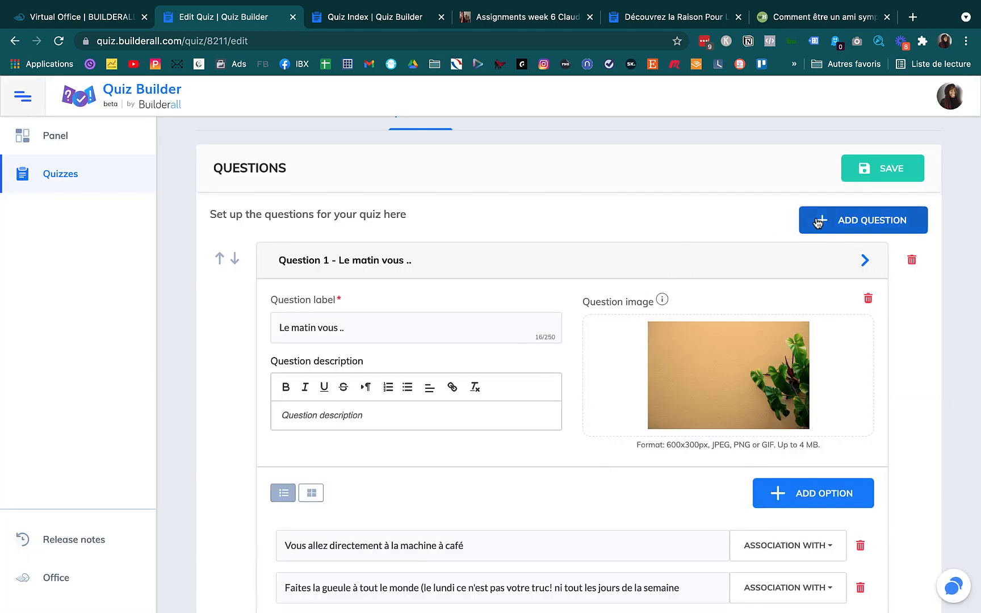
pyautogui.click(355, 375)
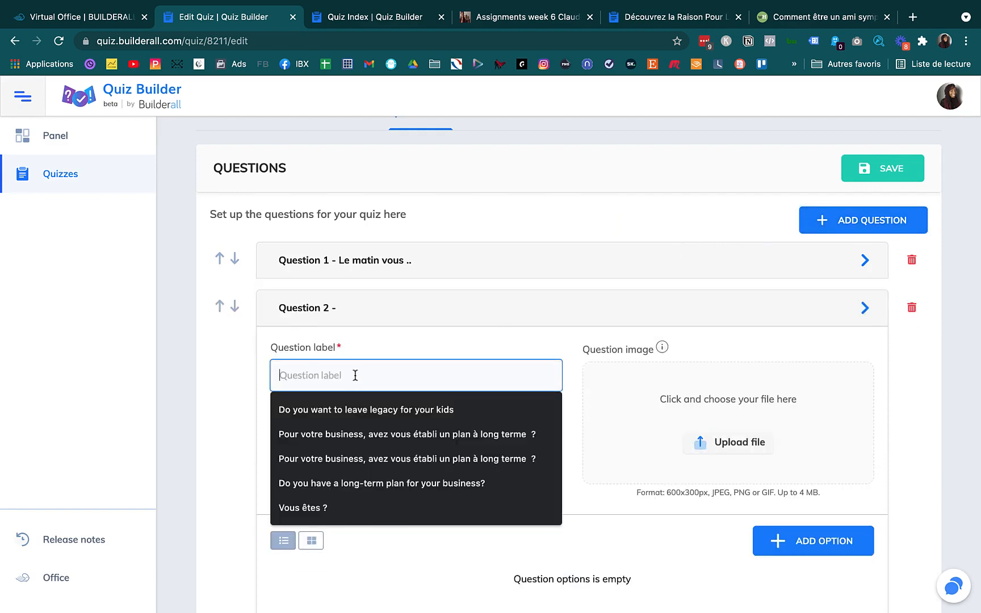
pyautogui.write('V')
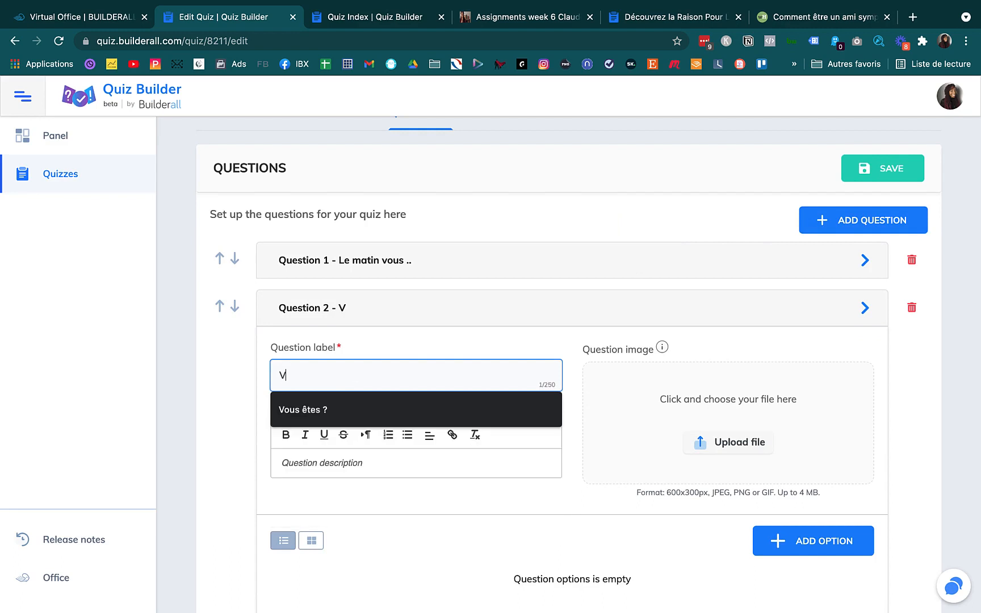
pyautogui.press('BackSpace')
pyautogui.write("On vous demande l'he")
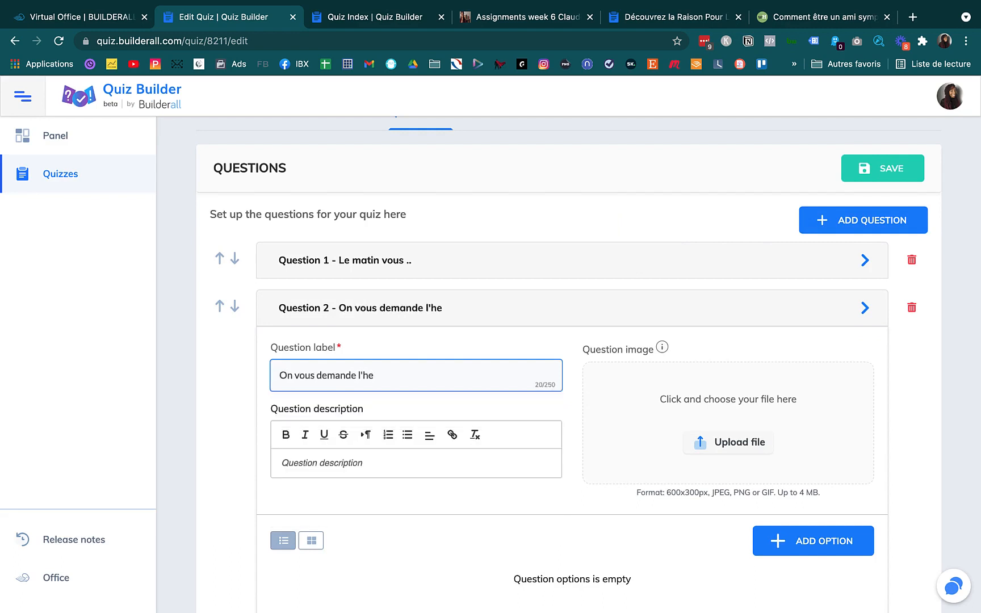
pyautogui.write('ure')
# Step: Add a first option to the second question labelled "Vous donnez l'heure sans hésitez"
pyautogui.scroll(-1, 332, 482)
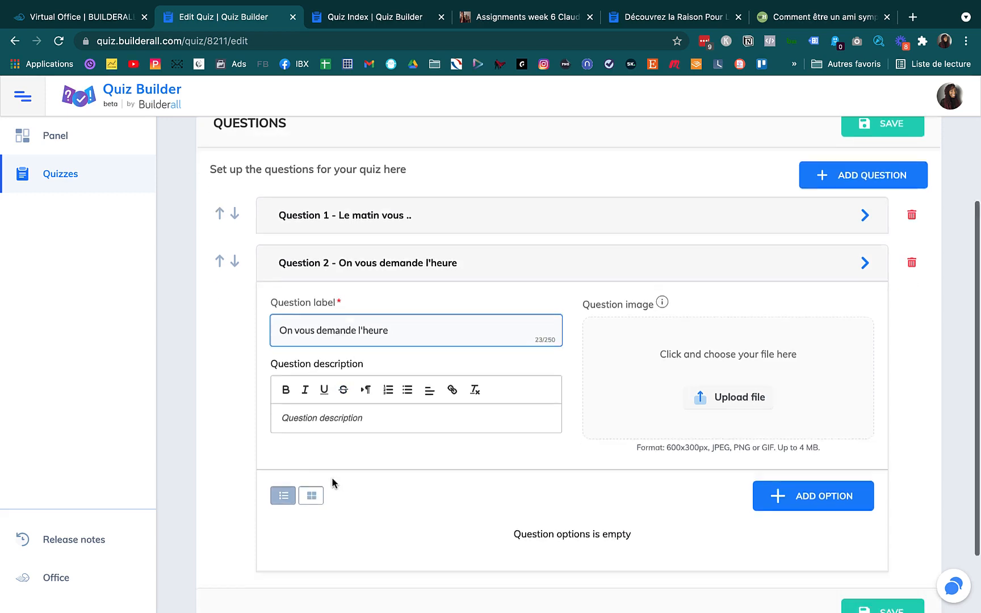
pyautogui.scroll(-2, 332, 483)
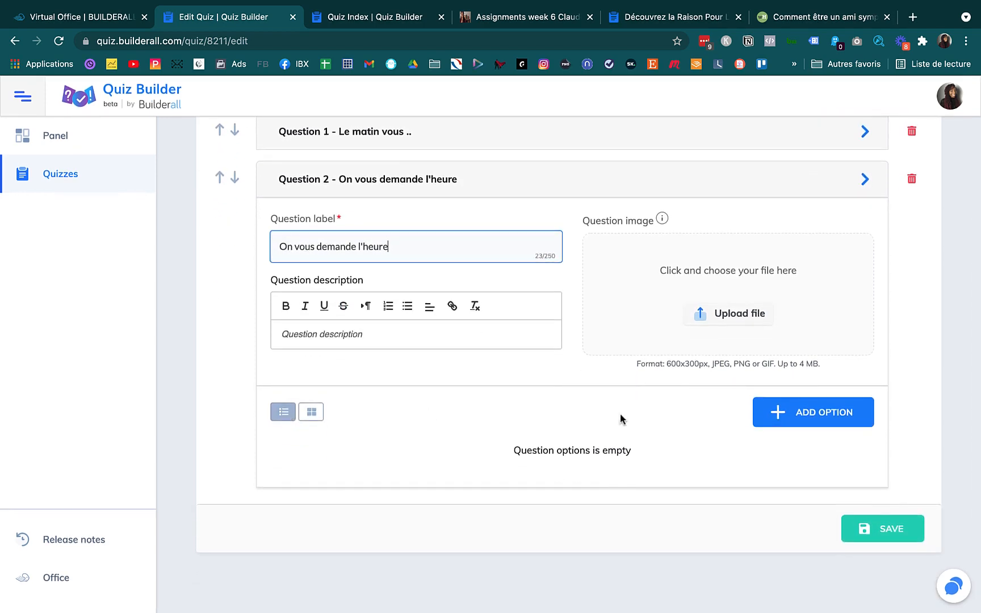
pyautogui.click(792, 415)
pyautogui.click(362, 470)
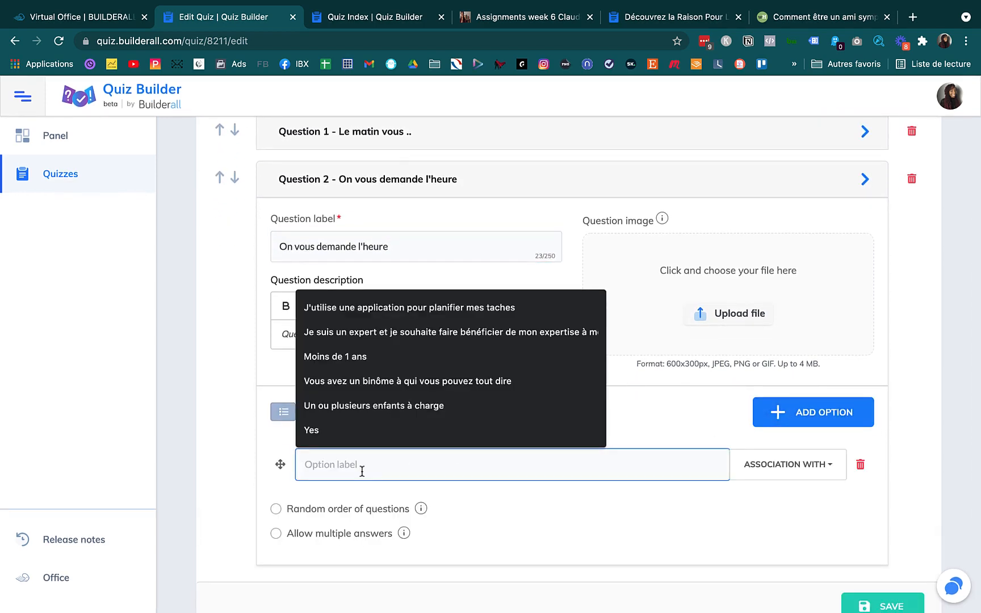
pyautogui.write("Vous donnez l'")
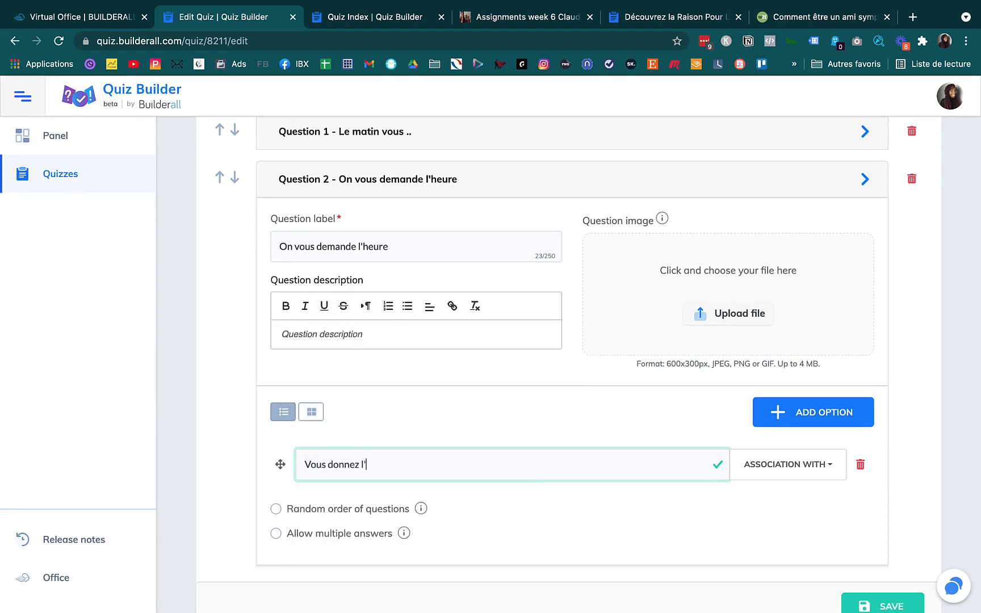
pyautogui.write('heure sans hésitez')
# Step: Add a second option labelled "Qu'est ce qu'il me veut celui là !" and remove the extra empty third option
pyautogui.click(759, 411)
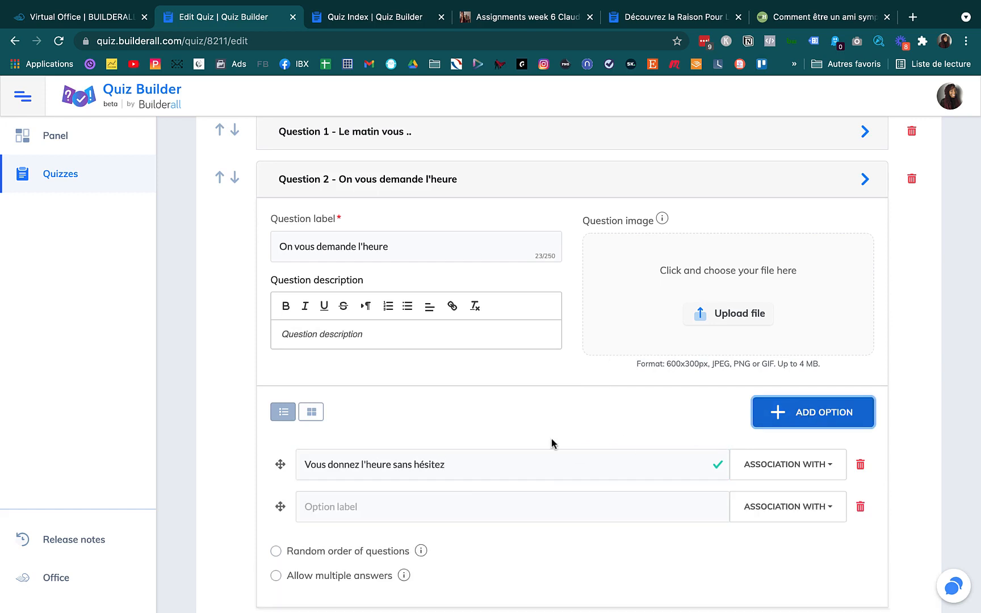
pyautogui.click(484, 498)
pyautogui.write("Qu'est ce qu'il me veut celui là !")
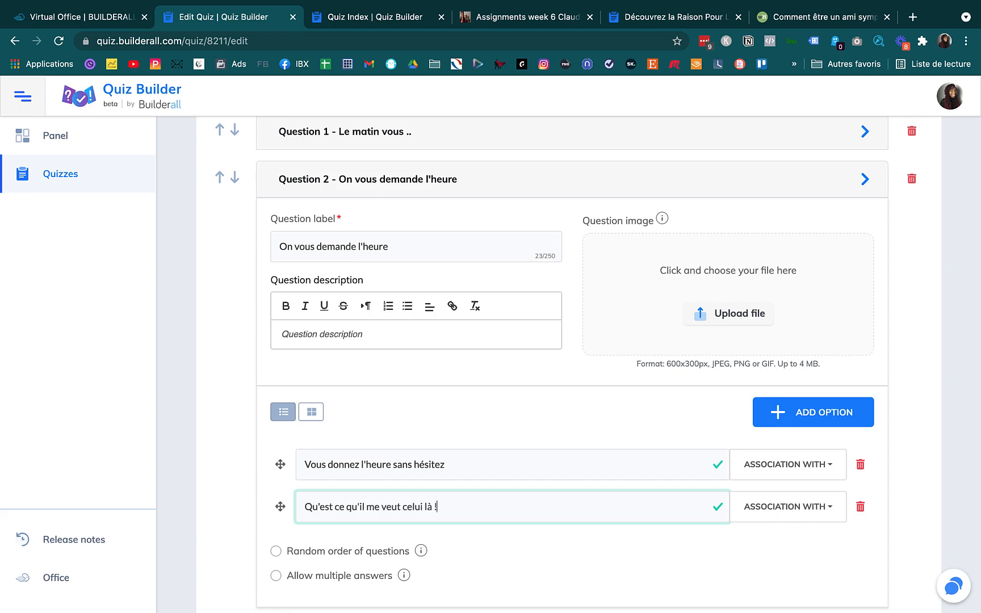
pyautogui.click(789, 416)
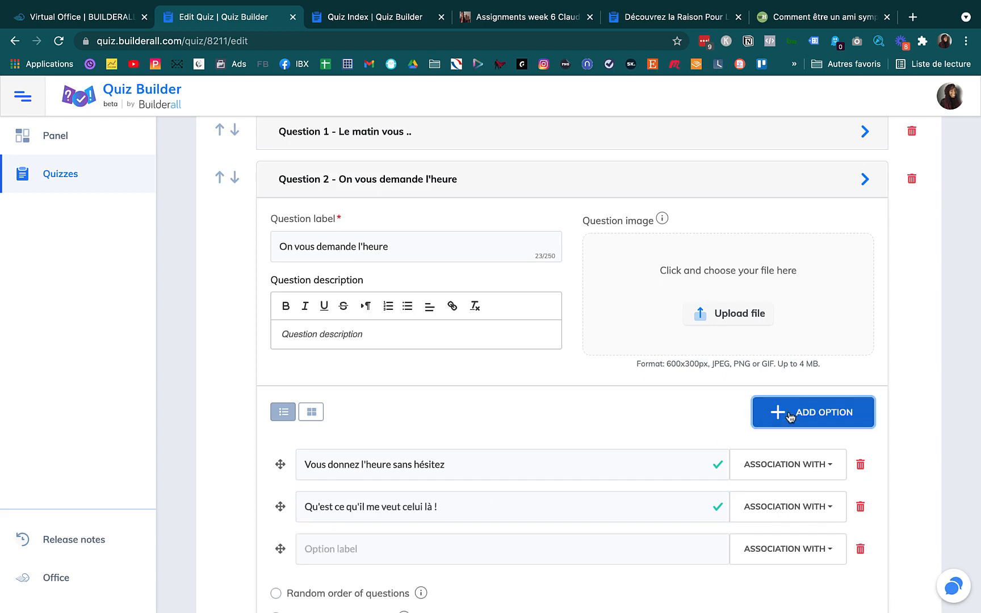
pyautogui.click(860, 548)
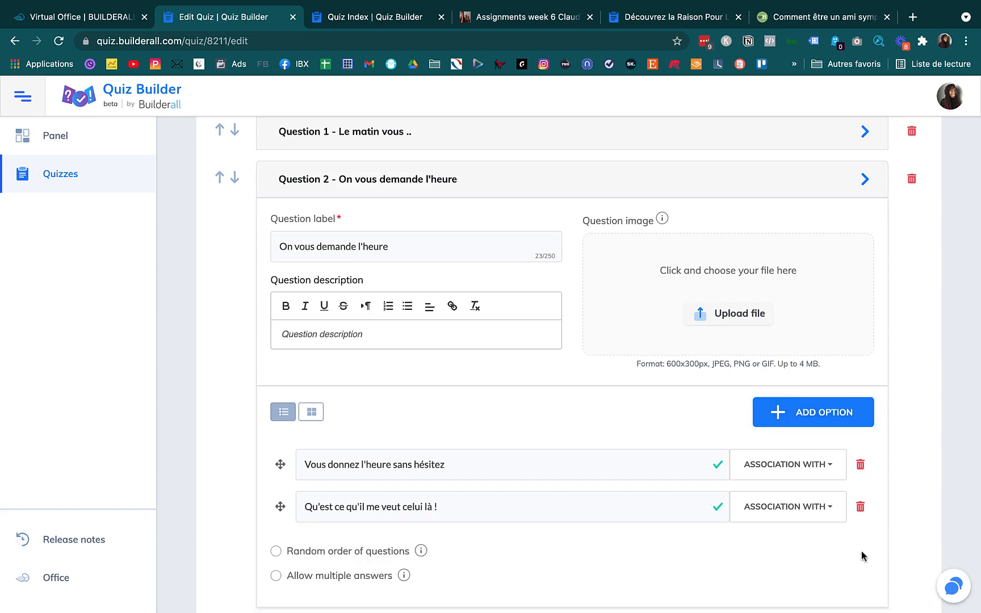
# Step: Associate the option "Vous donnez l'heure sans hésitez" at the maximum percentage with the "Vous êtes sym..." result
pyautogui.click(785, 471)
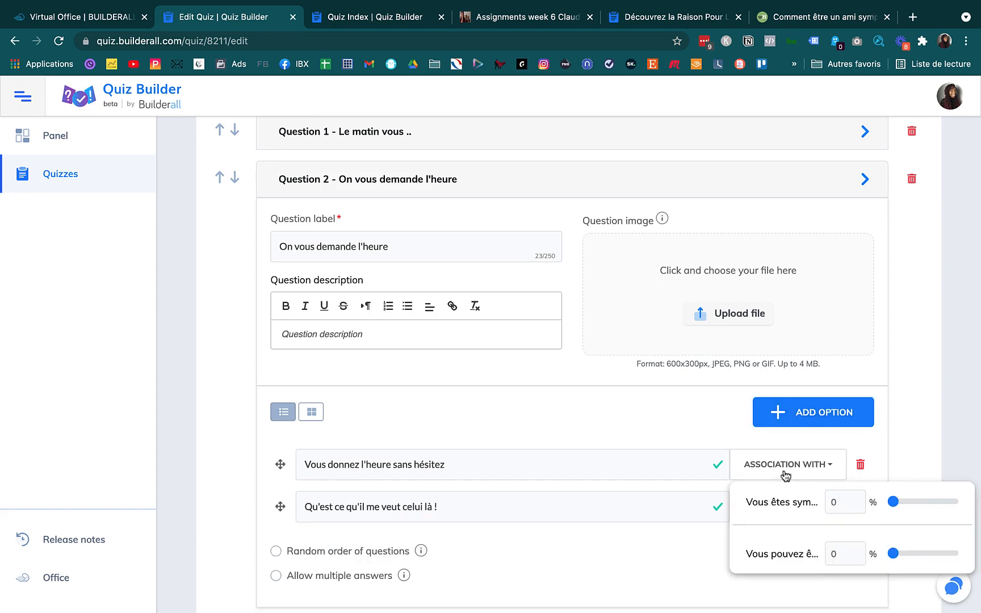
pyautogui.moveTo(892, 502); pyautogui.dragTo(965, 503)
pyautogui.click(652, 565)
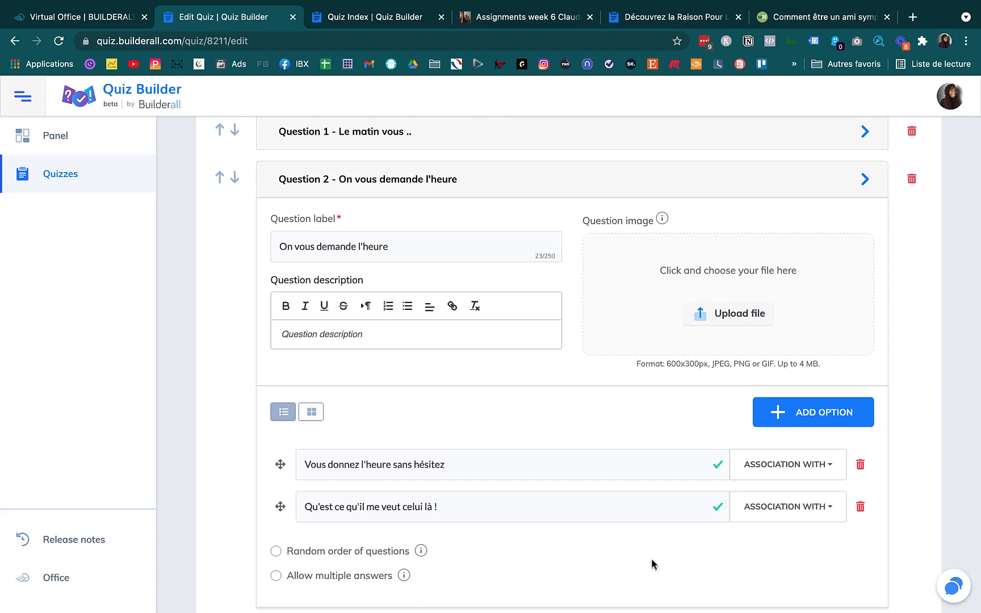
# Step: Associate the second option 100% with the "Vous pouvez ê..." result and enable random order of questions
pyautogui.click(779, 511)
pyautogui.moveTo(892, 471); pyautogui.dragTo(966, 475)
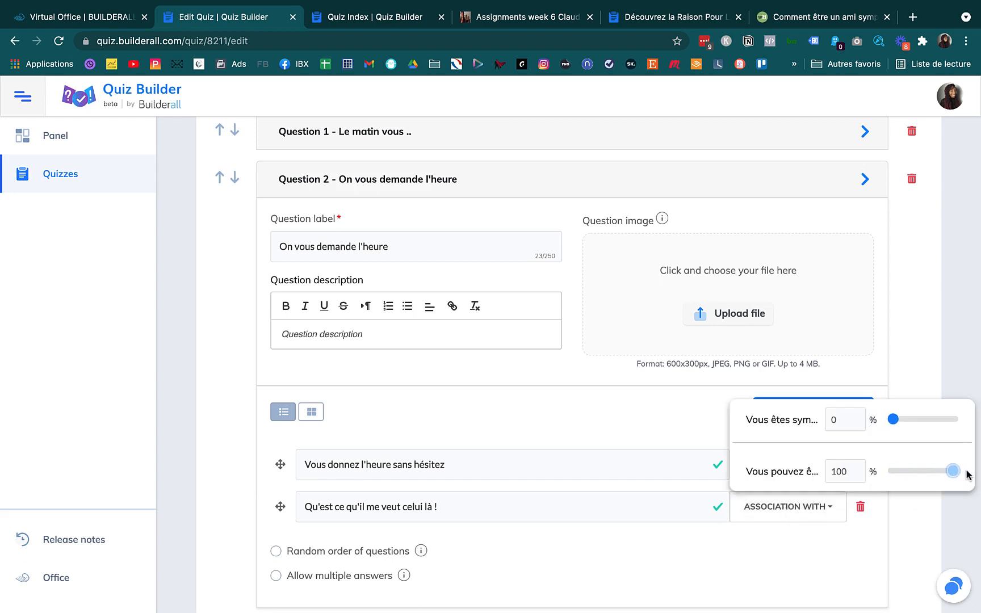
pyautogui.click(750, 550)
pyautogui.scroll(-3, 749, 549)
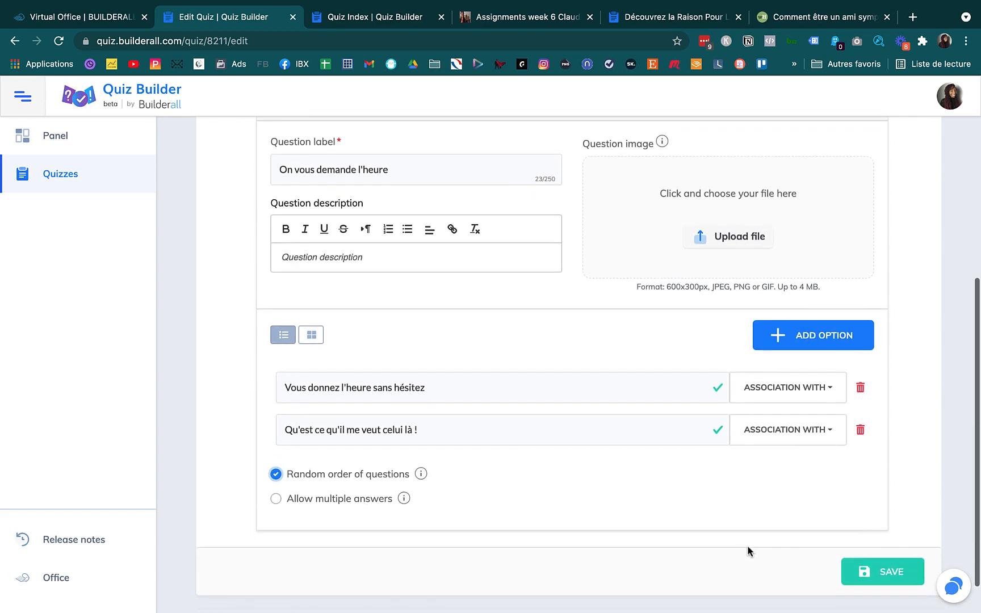
# Step: Switch the second question's options to the image grid layout and give the first option the picture of a seated woman holding a laptop
pyautogui.click(311, 337)
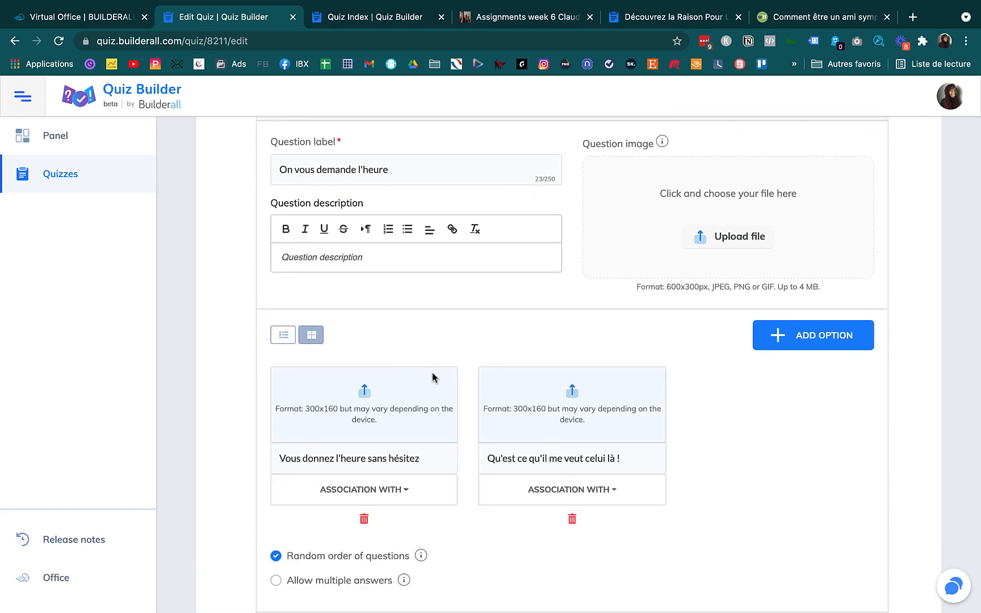
pyautogui.scroll(-1, 431, 372)
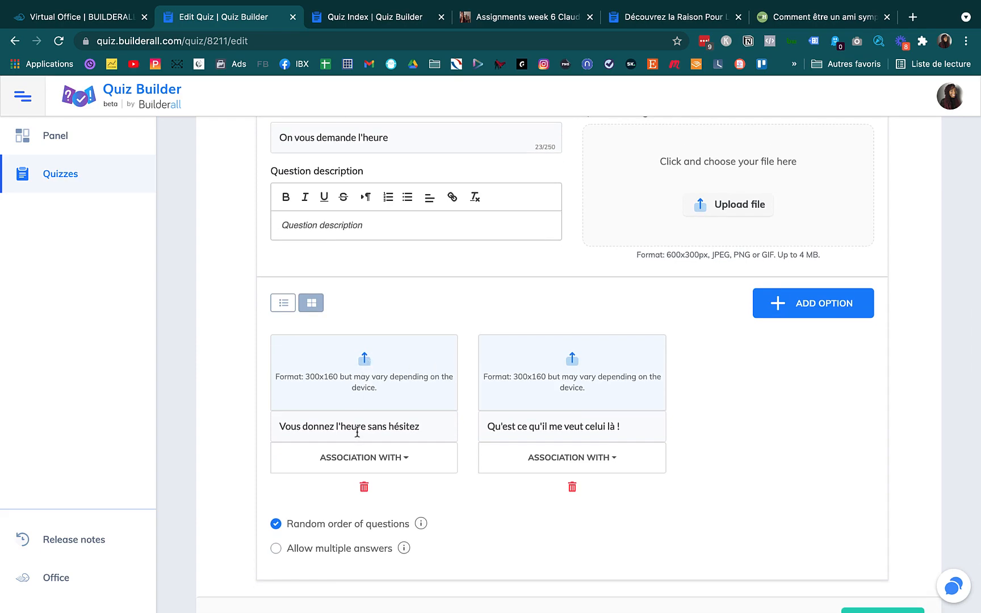
pyautogui.click(364, 361)
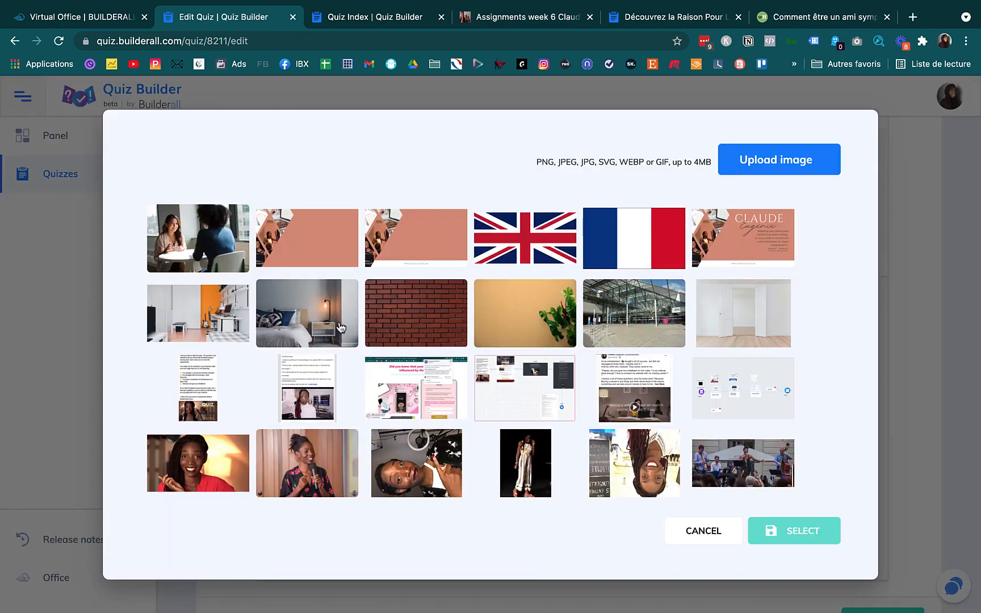
pyautogui.scroll(-3, 415, 340)
pyautogui.scroll(-4, 414, 339)
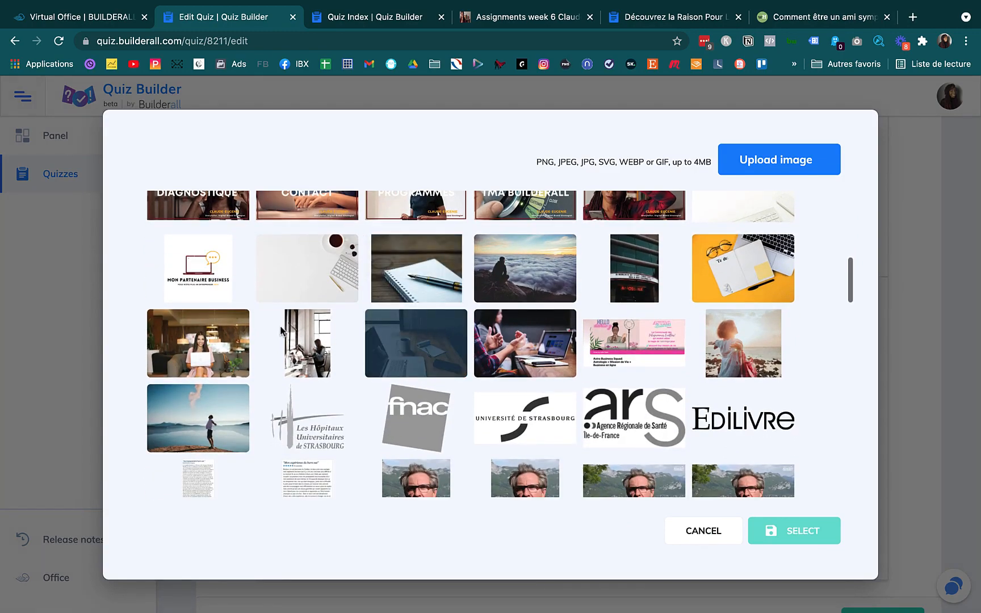
pyautogui.scroll(1, 281, 332)
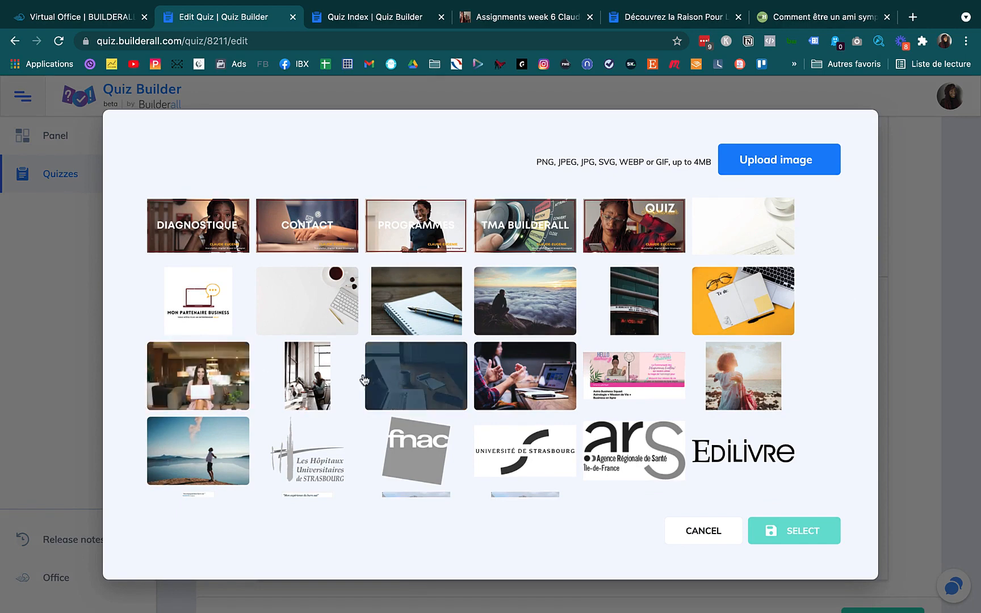
pyautogui.click(219, 380)
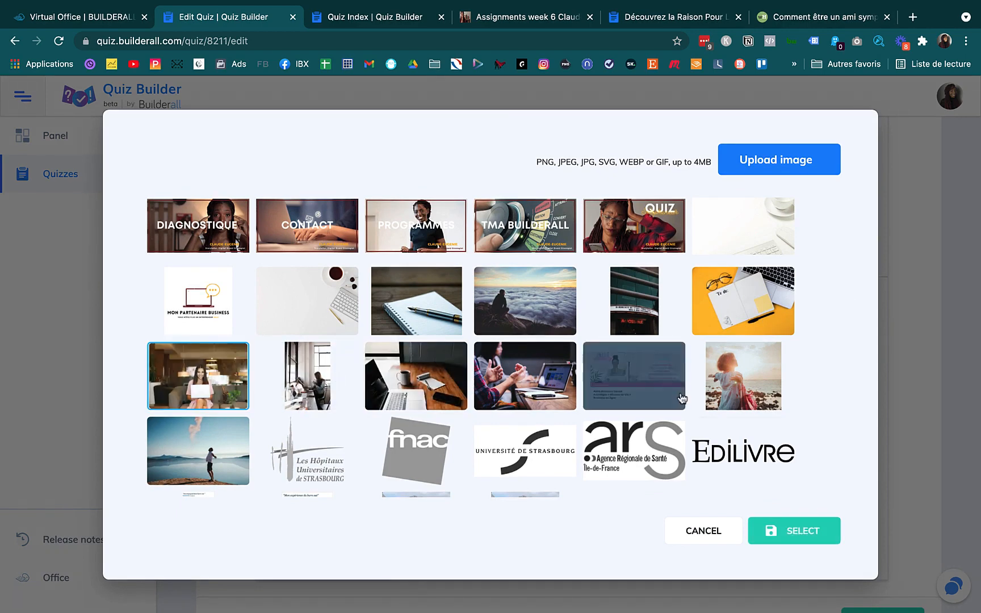
pyautogui.click(800, 532)
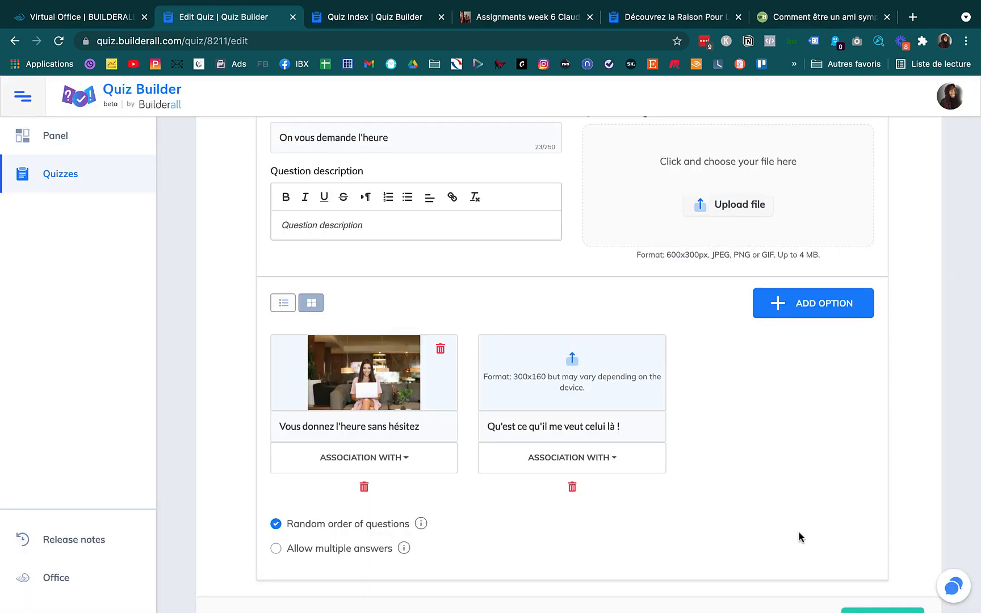
# Step: Give the second option the library picture of a person sitting above the clouds
pyautogui.click(572, 362)
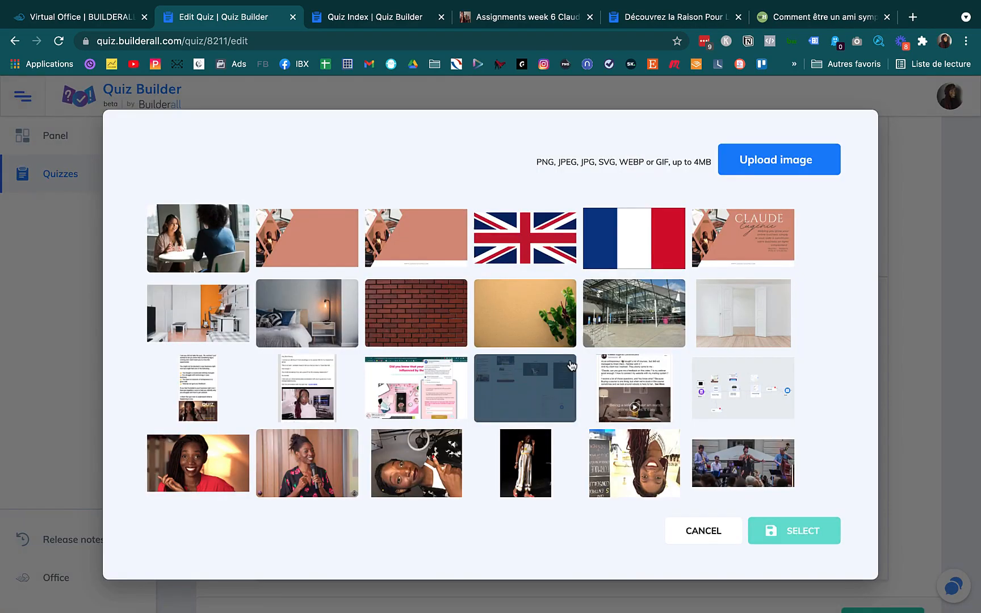
pyautogui.scroll(-2, 484, 372)
pyautogui.scroll(-2, 484, 372)
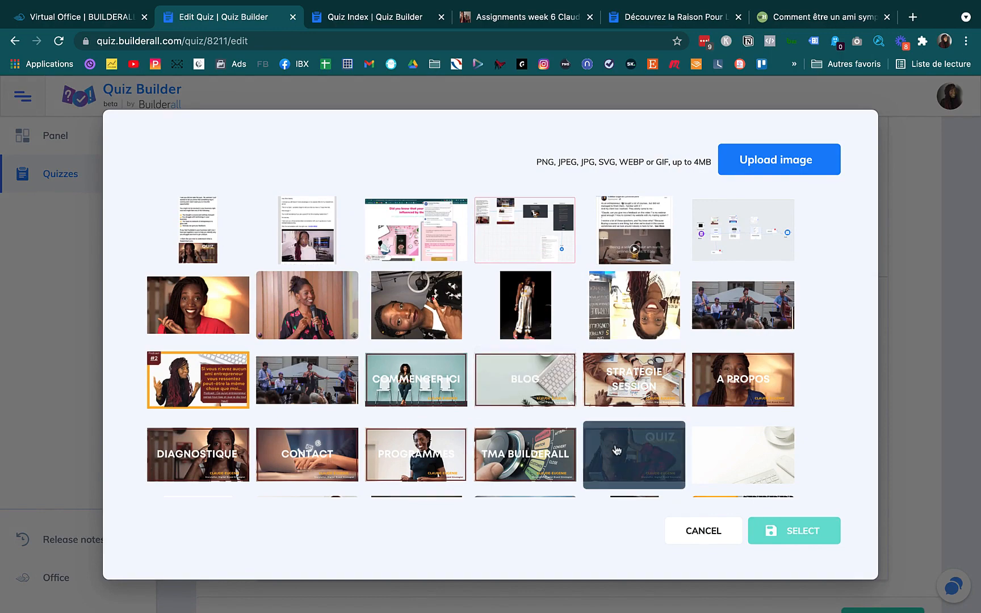
pyautogui.scroll(-2, 616, 452)
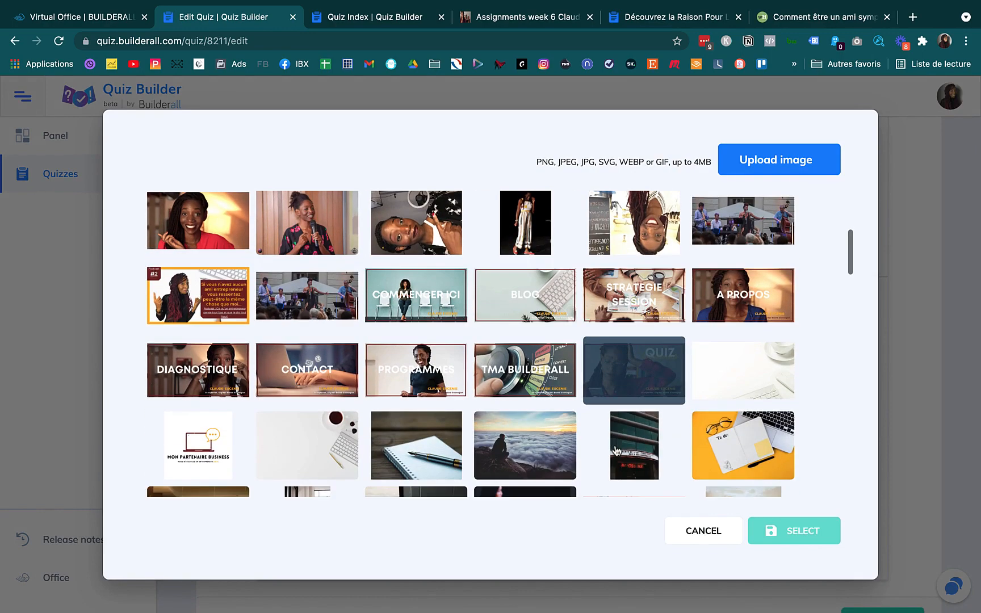
pyautogui.scroll(-1, 590, 448)
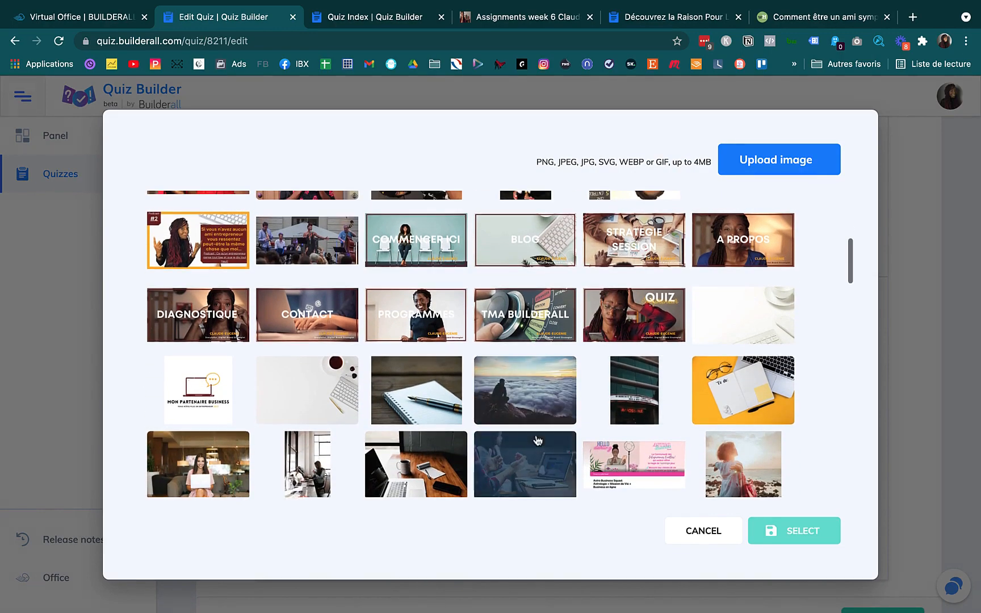
pyautogui.click(523, 402)
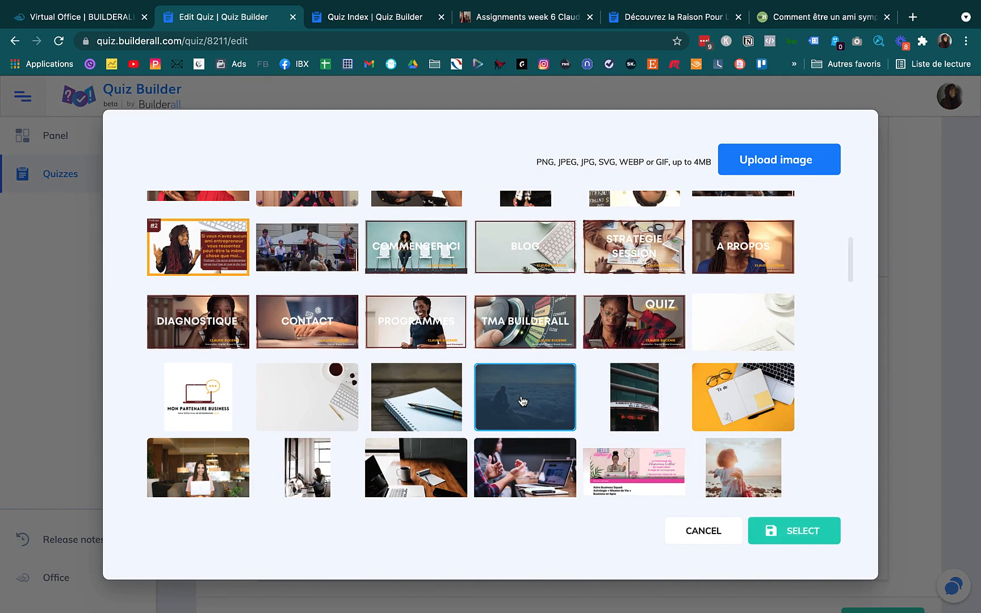
pyautogui.click(789, 533)
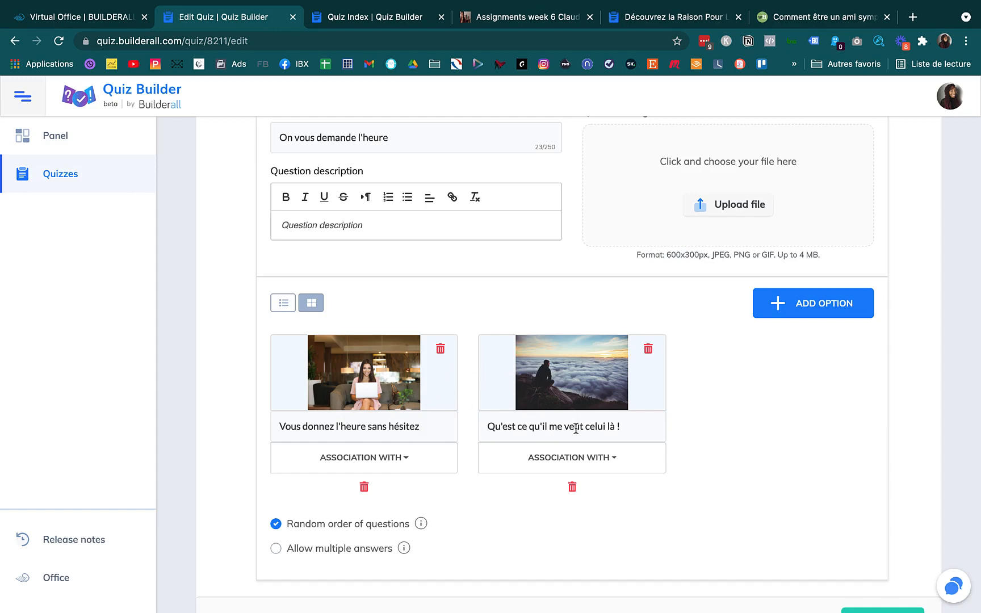
# Step: Give the second question the library picture of a white room with an orange wall and a desk as its question image
pyautogui.scroll(3, 576, 428)
pyautogui.click(716, 302)
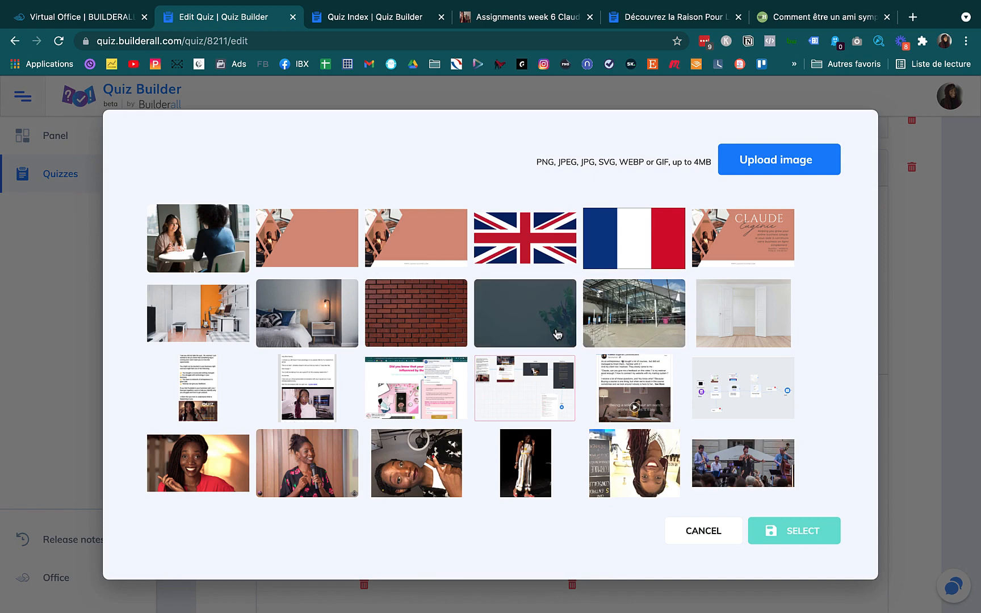
pyautogui.click(198, 313)
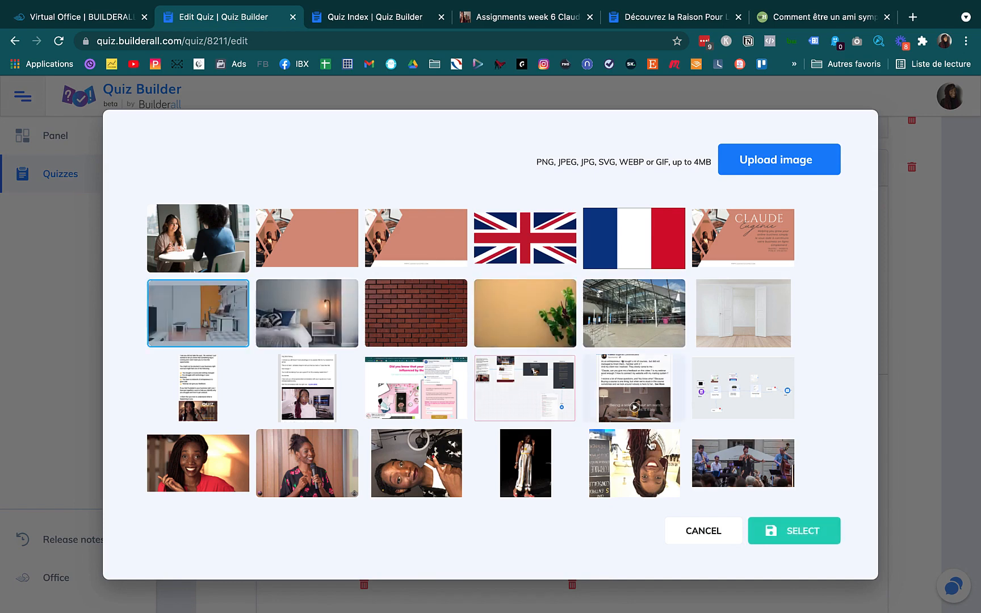
pyautogui.click(816, 536)
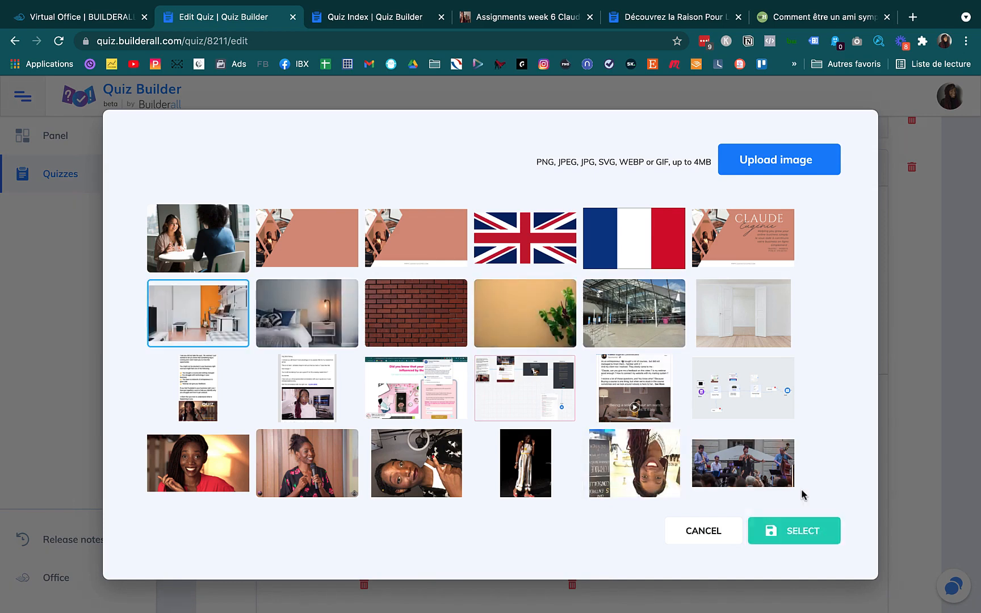
pyautogui.scroll(-3, 722, 455)
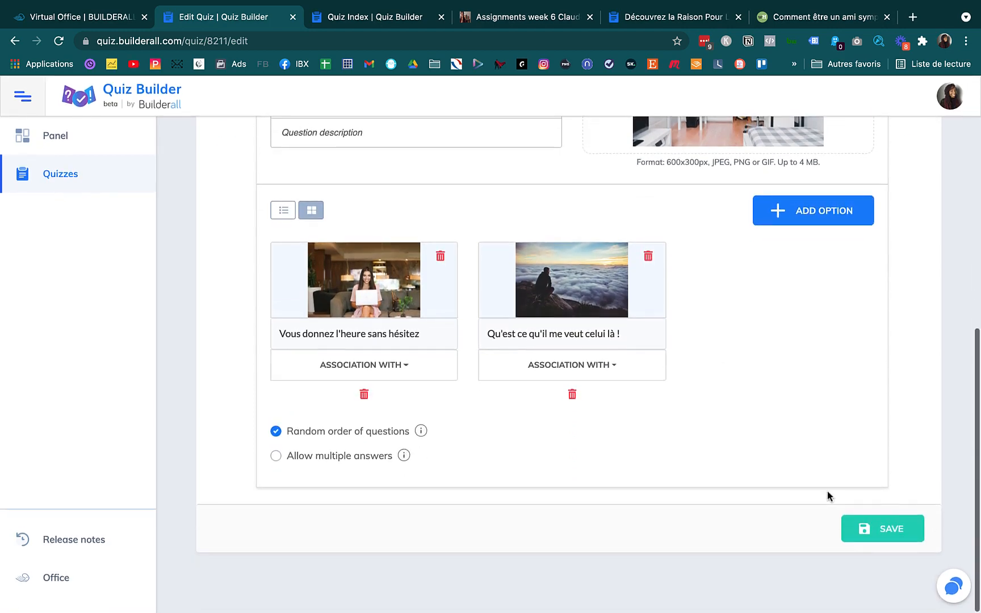
# Step: Enter the second question's description "Choisissez la réponse qui vous correspond le mieux" and save the quiz's questions
pyautogui.scroll(5, 580, 333)
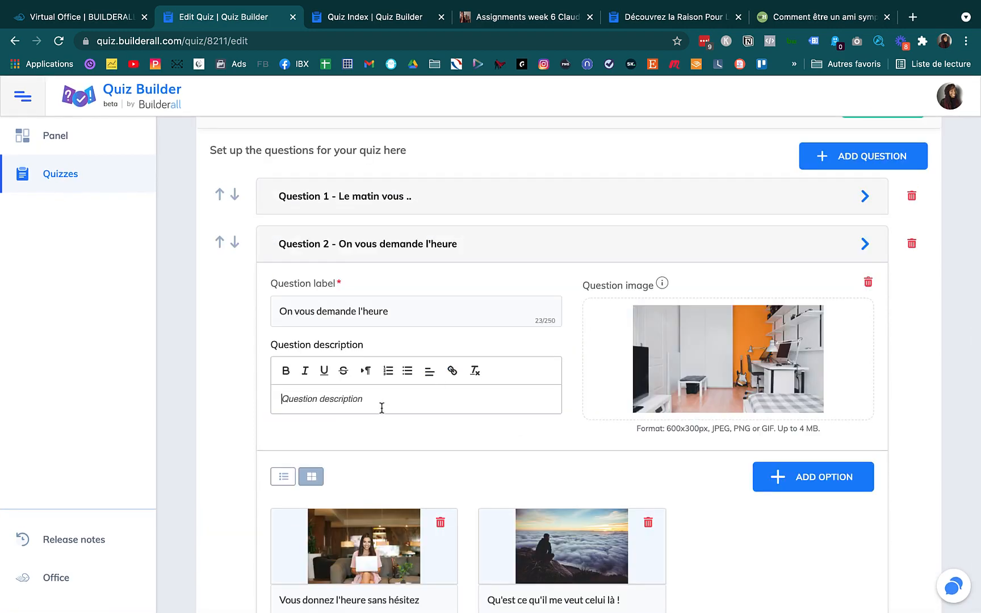
pyautogui.write('Ch')
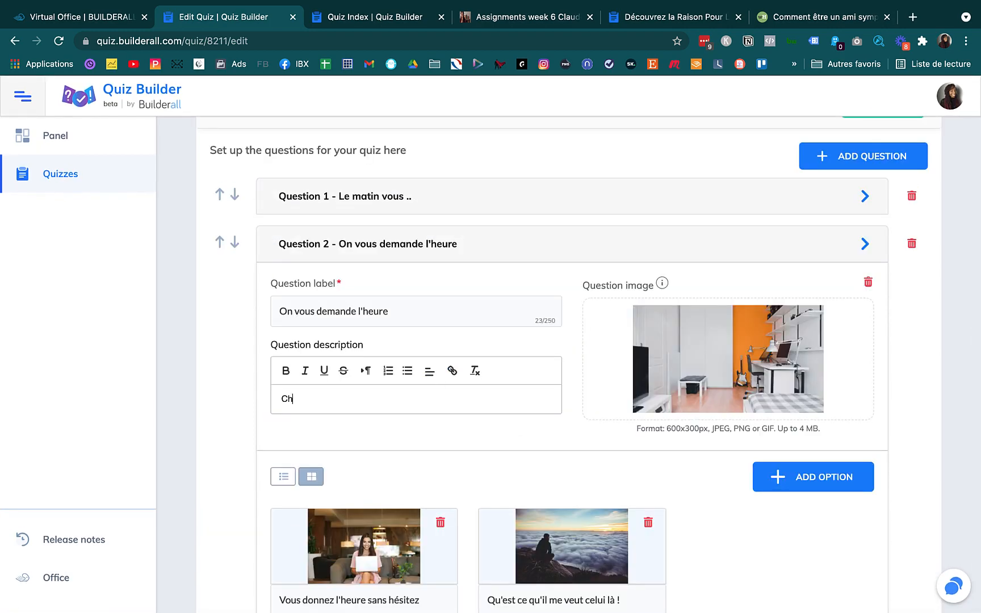
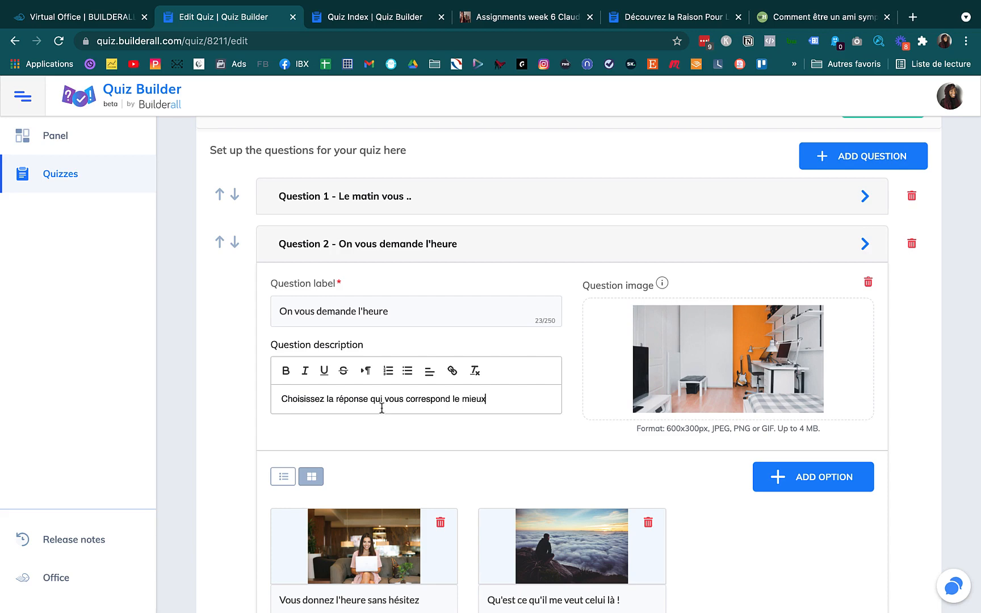
pyautogui.scroll(-2, 682, 367)
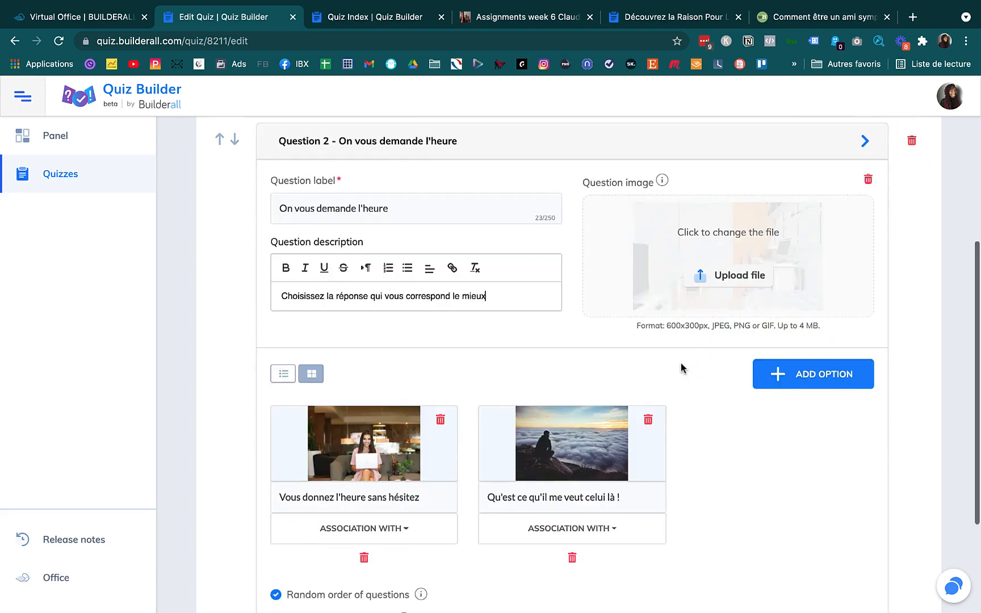
pyautogui.scroll(-3, 680, 367)
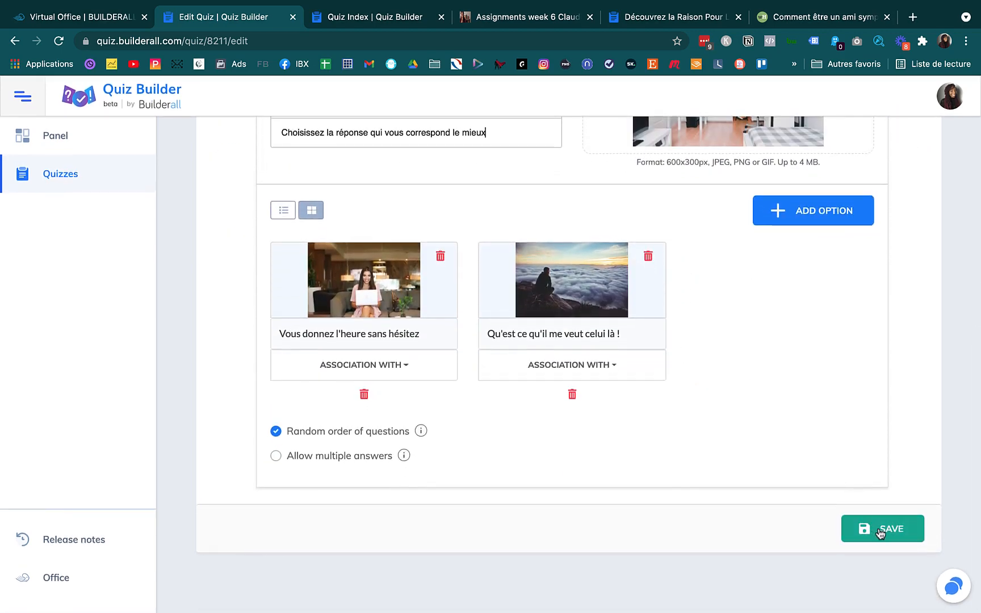
pyautogui.click(879, 530)
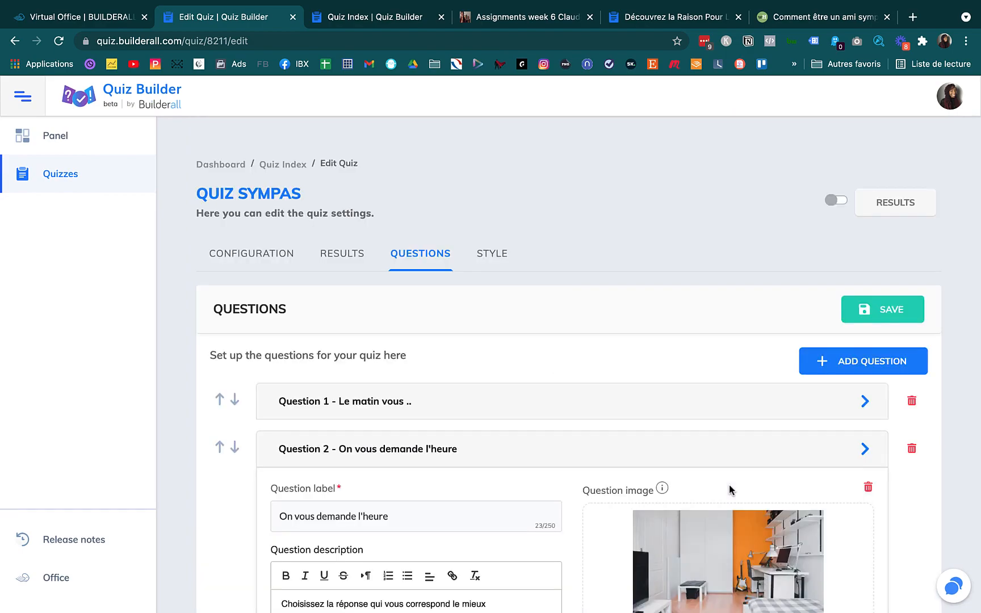
pyautogui.scroll(-7, 521, 451)
pyautogui.scroll(7, 521, 451)
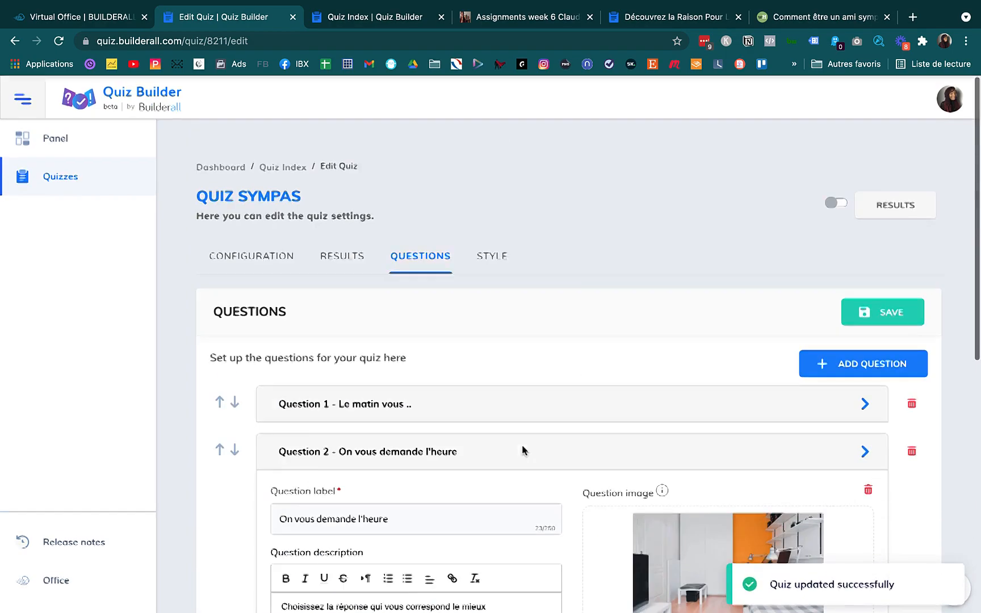
# Step: In the quiz's style settings, set the body background colour to pale pink, RGB 228, 200, 200
pyautogui.click(487, 253)
pyautogui.scroll(-2, 569, 365)
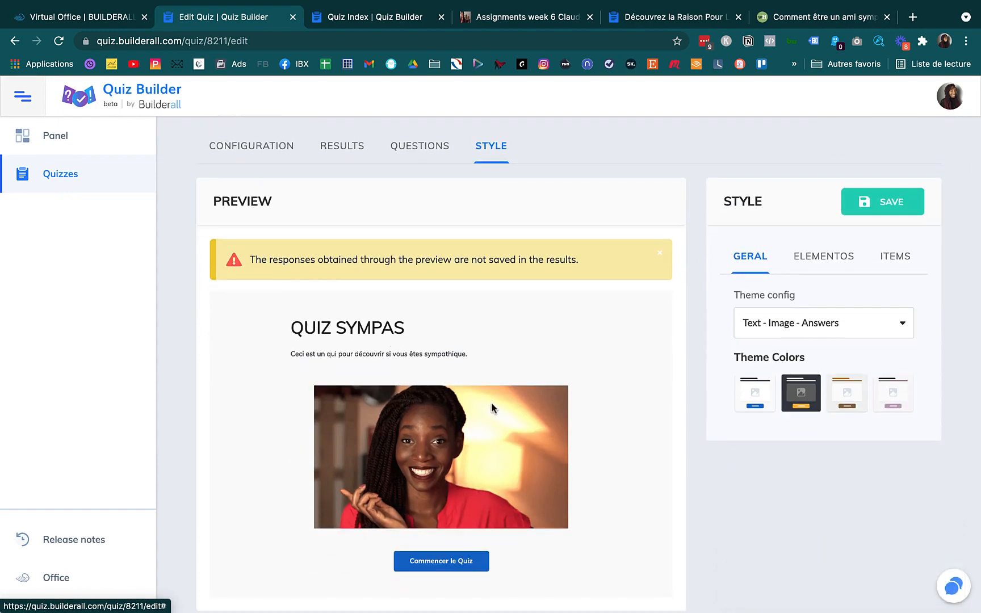
pyautogui.click(824, 256)
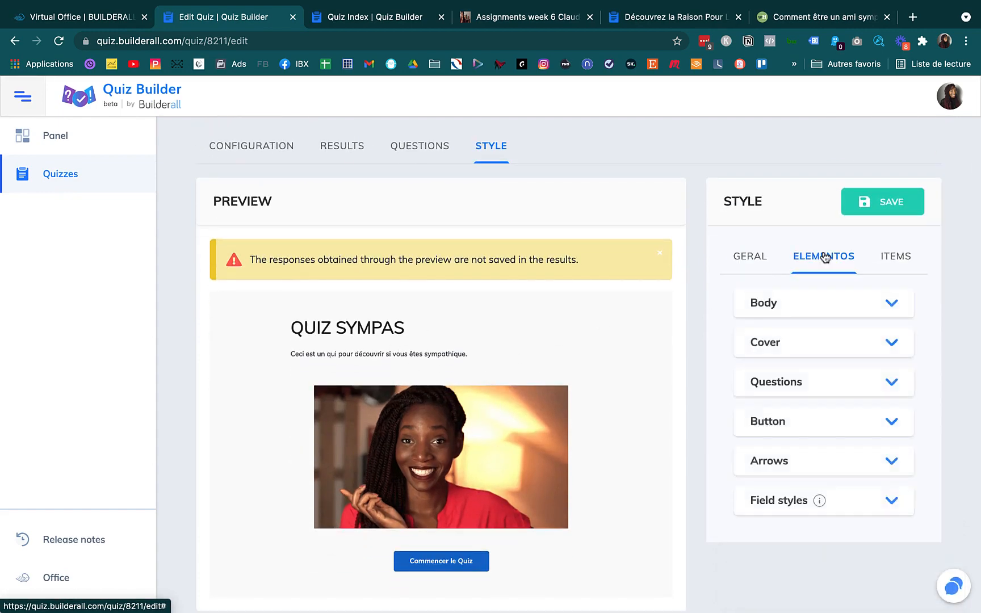
pyautogui.click(883, 303)
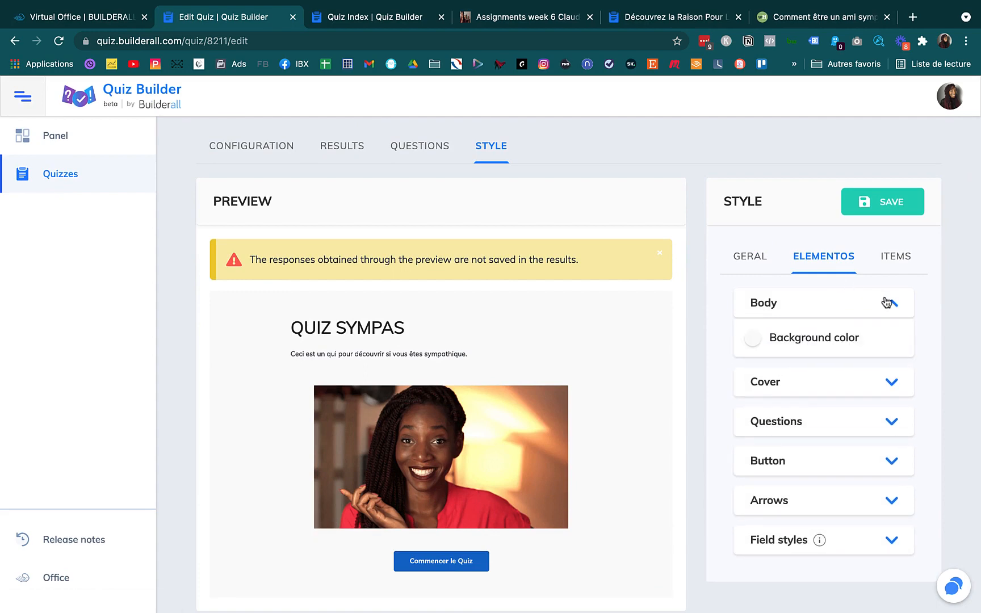
pyautogui.scroll(-2, 832, 335)
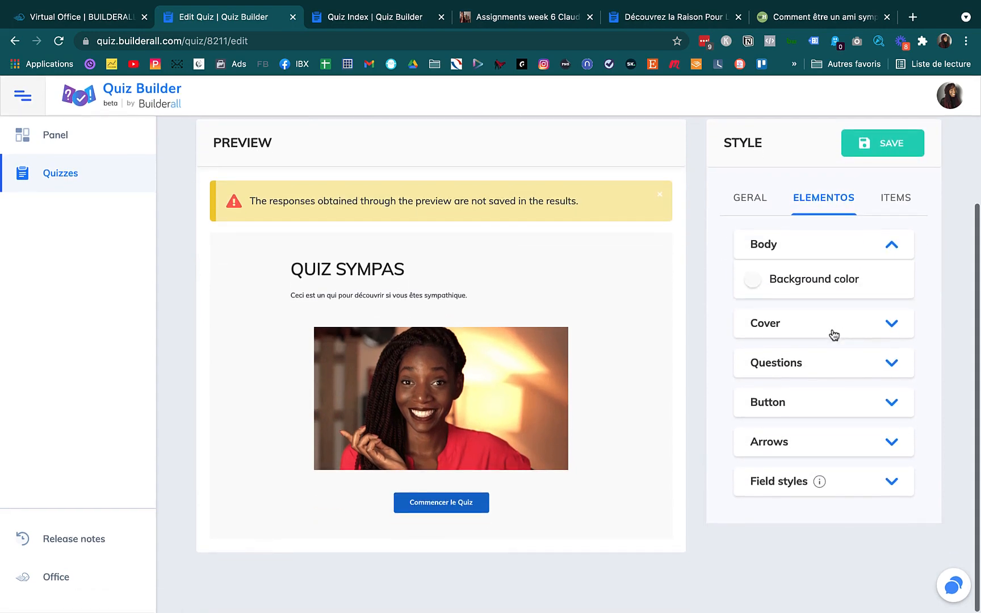
pyautogui.click(870, 324)
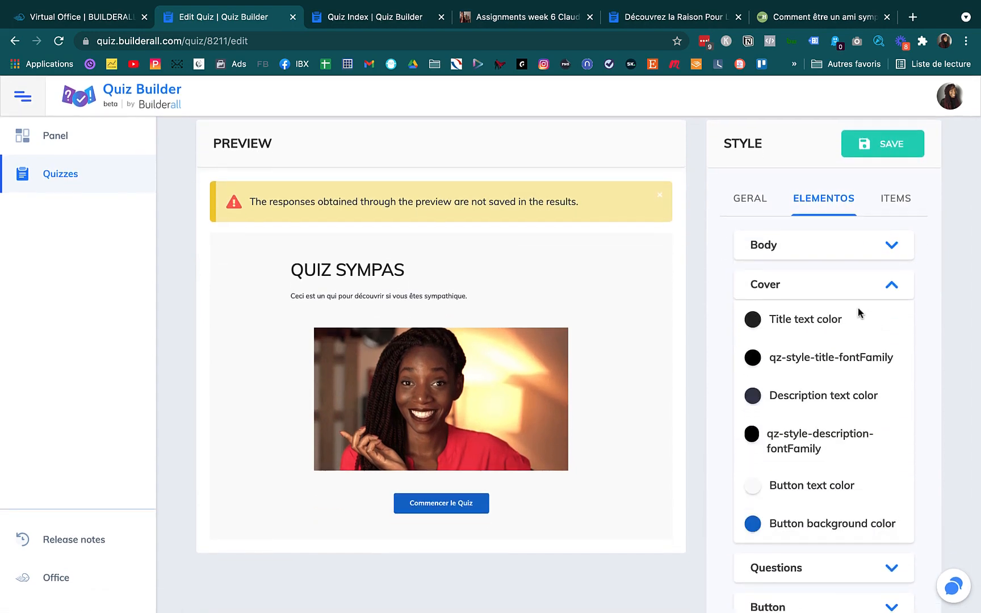
pyautogui.click(838, 254)
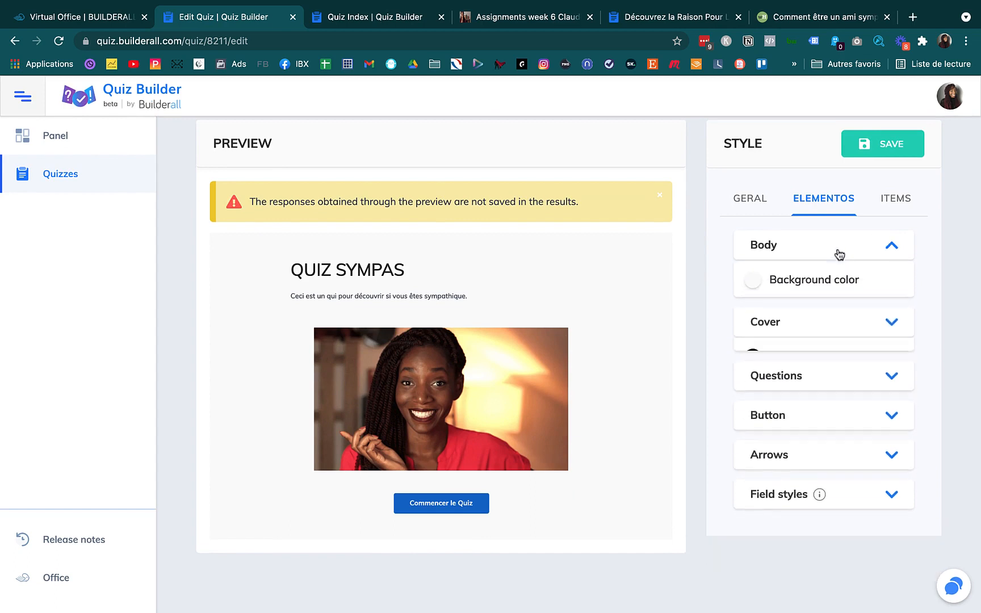
pyautogui.click(752, 285)
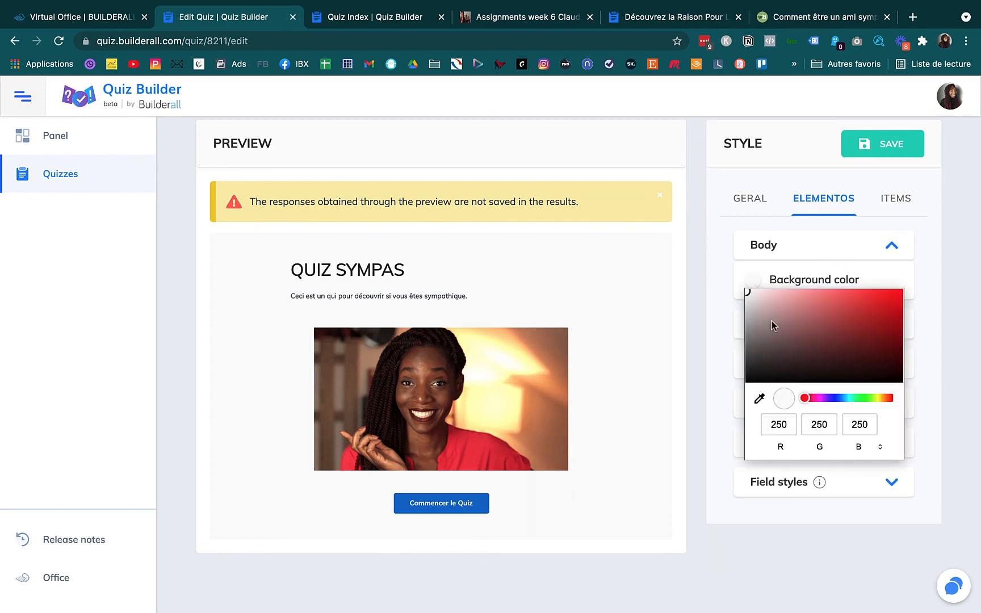
pyautogui.click(766, 299)
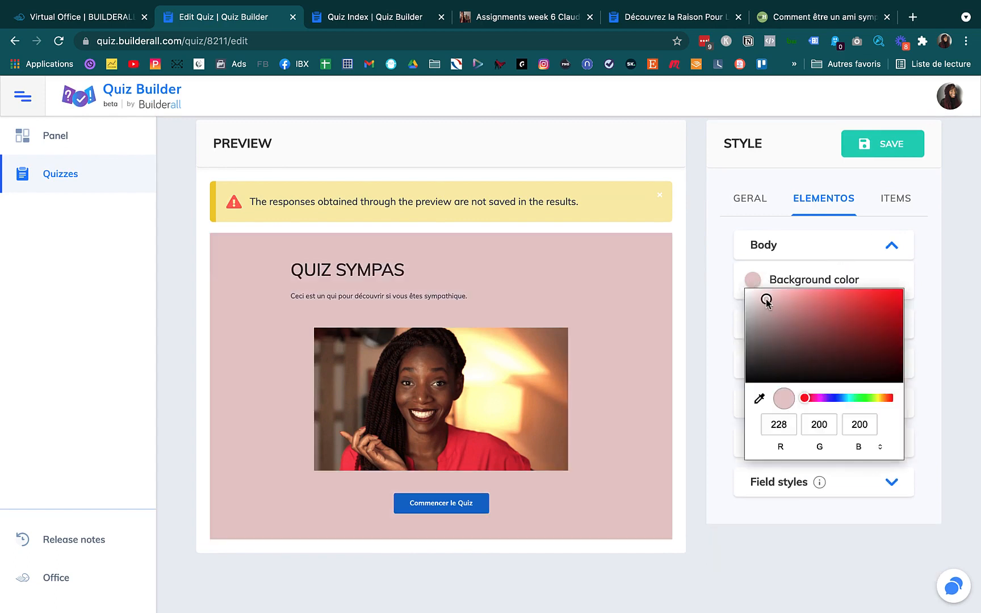
pyautogui.click(718, 291)
# Step: Set the cover's title text colour to bright yellow, RGB 255, 249, 61
pyautogui.click(841, 331)
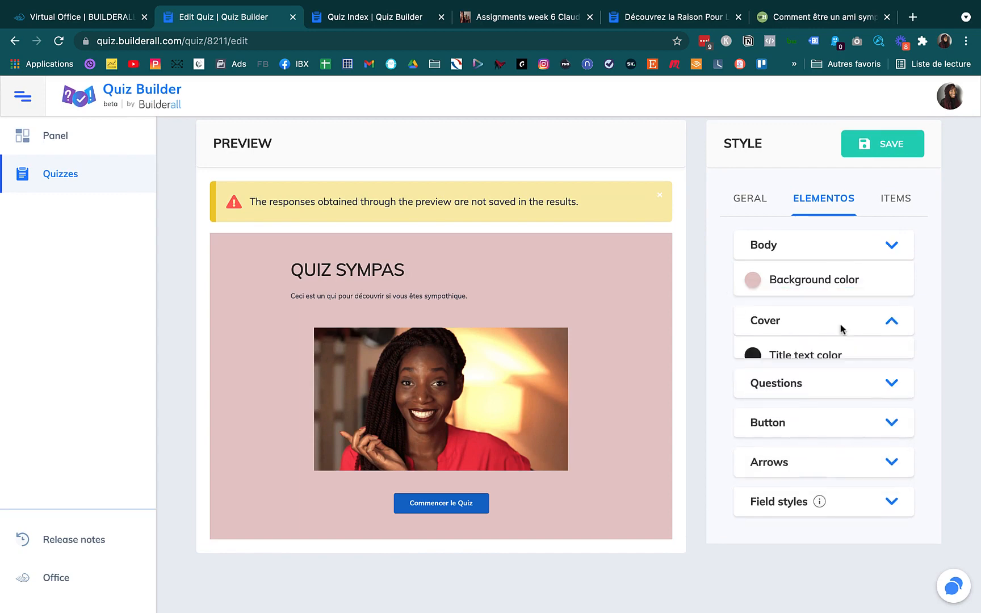
pyautogui.click(753, 320)
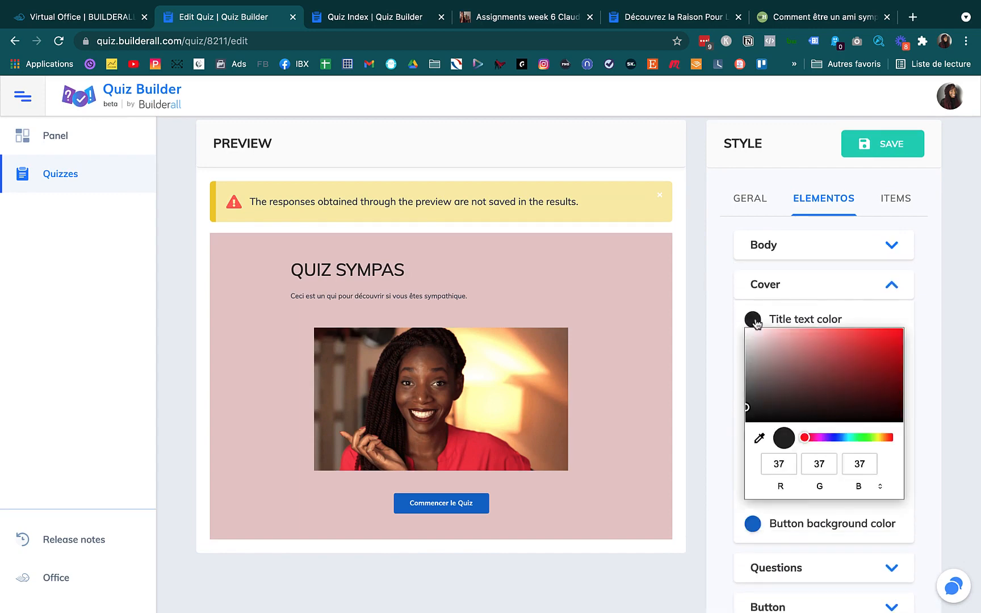
pyautogui.click(879, 437)
pyautogui.moveTo(872, 379); pyautogui.dragTo(864, 329)
pyautogui.click(878, 438)
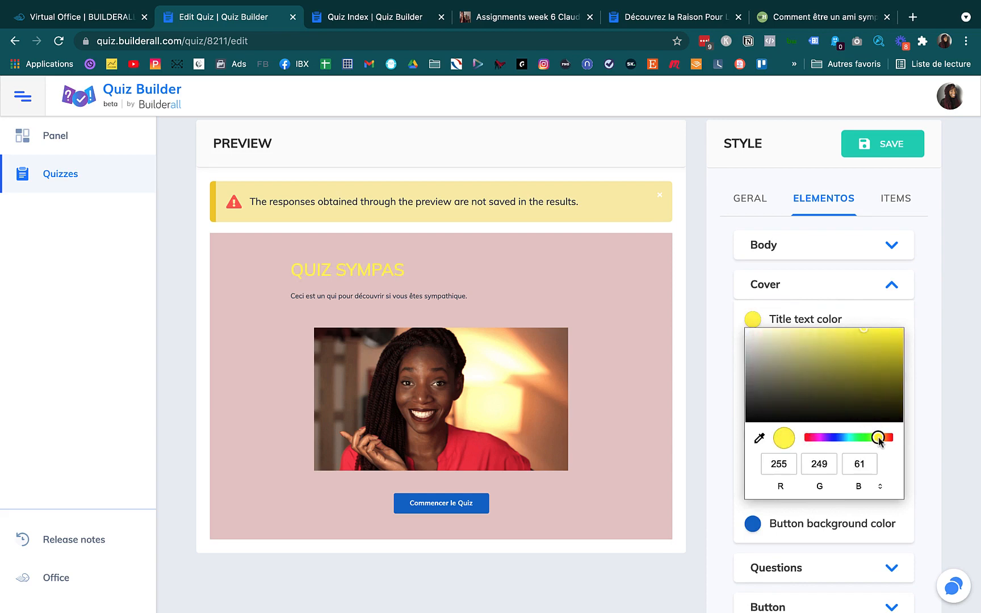
pyautogui.click(718, 343)
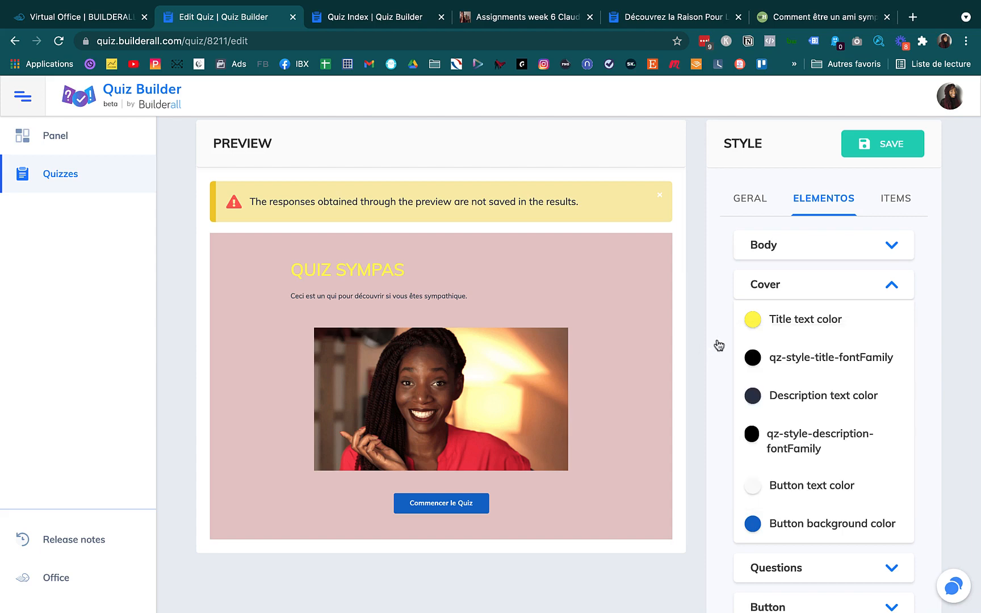
# Step: Set the text colour of the cover's button to white
pyautogui.scroll(-3, 727, 369)
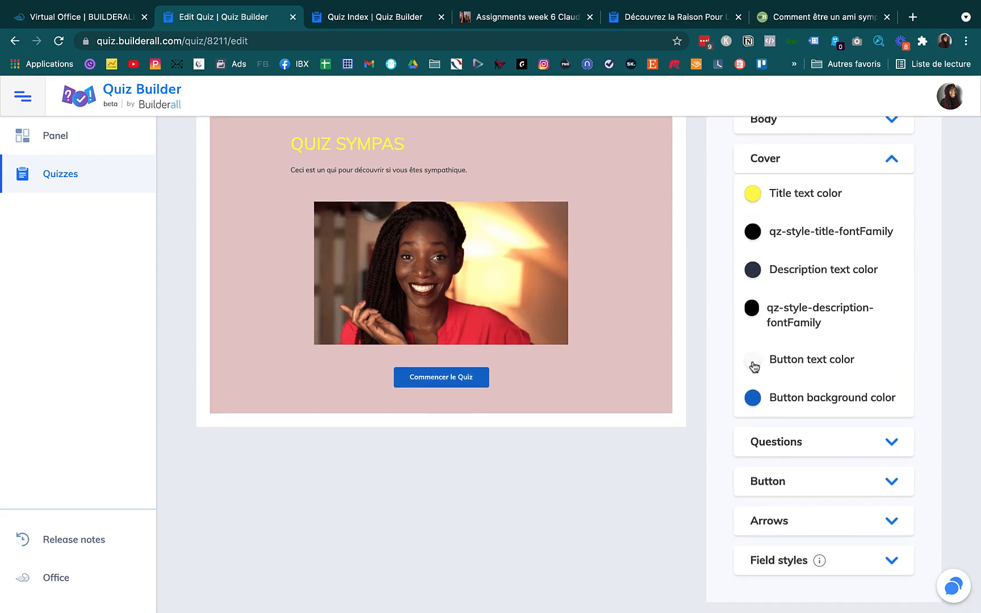
pyautogui.click(750, 362)
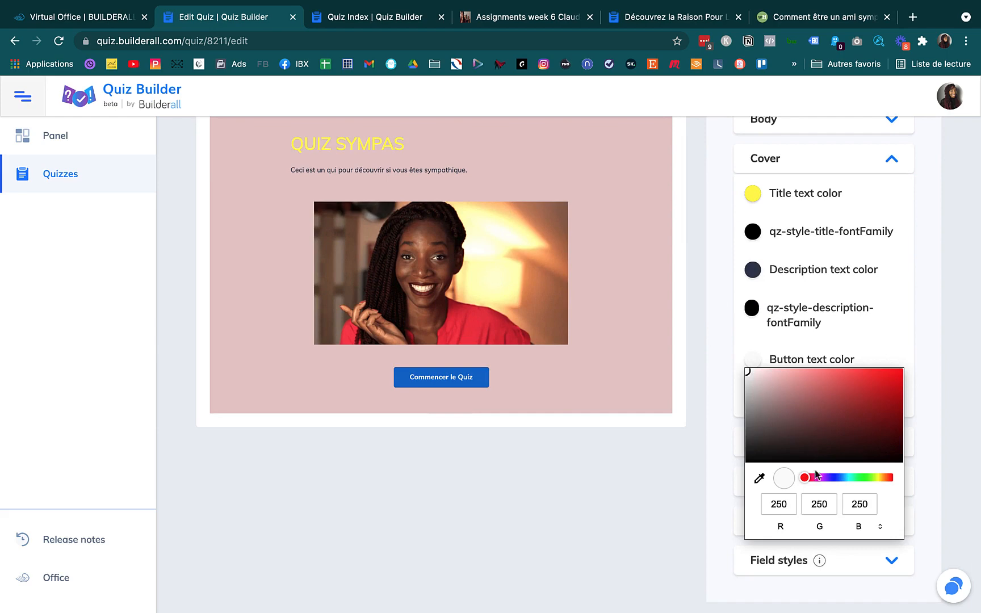
pyautogui.click(815, 477)
pyautogui.moveTo(821, 454); pyautogui.dragTo(818, 403)
pyautogui.moveTo(752, 383); pyautogui.dragTo(735, 355)
pyautogui.click(736, 357)
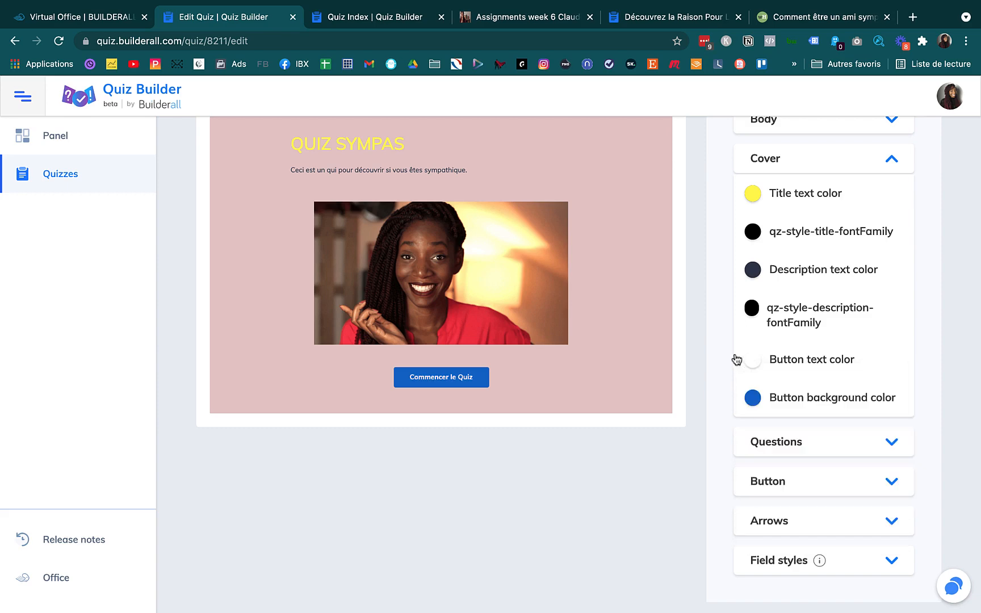
# Step: Set the background colour of the cover's button to green, RGB 0, 204, 71
pyautogui.click(753, 397)
pyautogui.moveTo(842, 516); pyautogui.dragTo(858, 516)
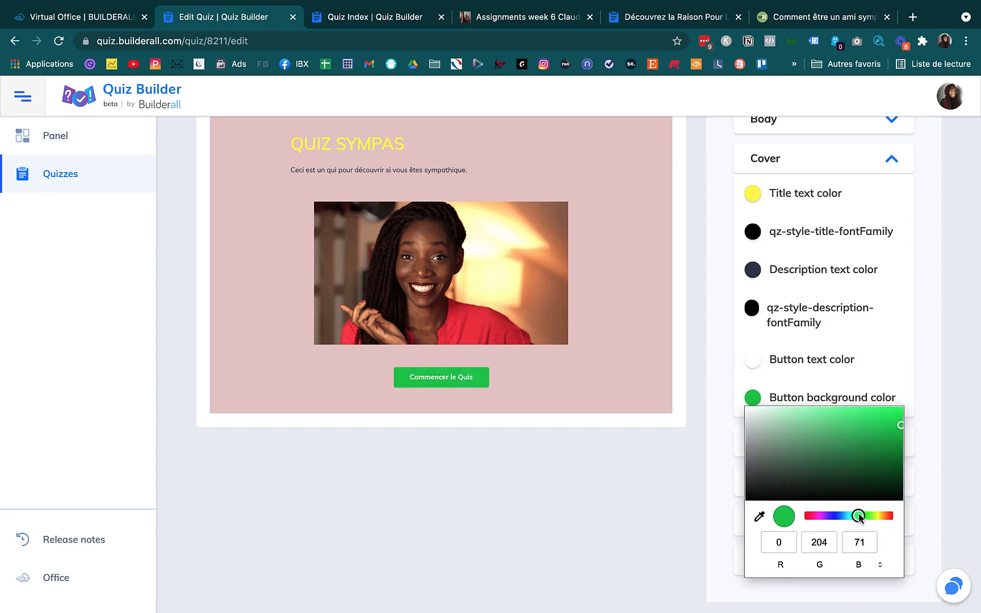
pyautogui.click(711, 392)
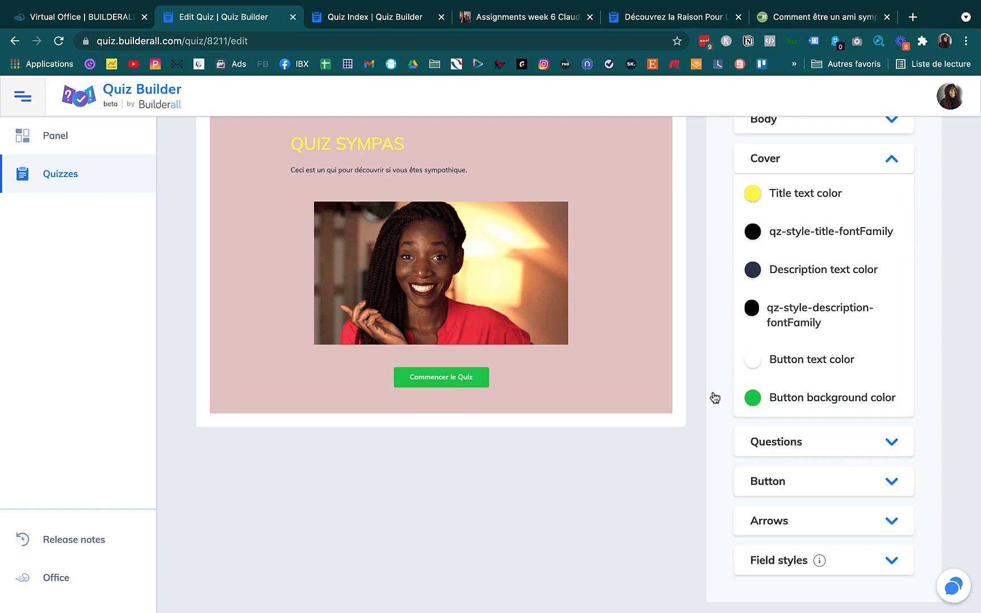
# Step: Set the general theme configuration to "Text - Answer - Image" and save the quiz style
pyautogui.click(748, 440)
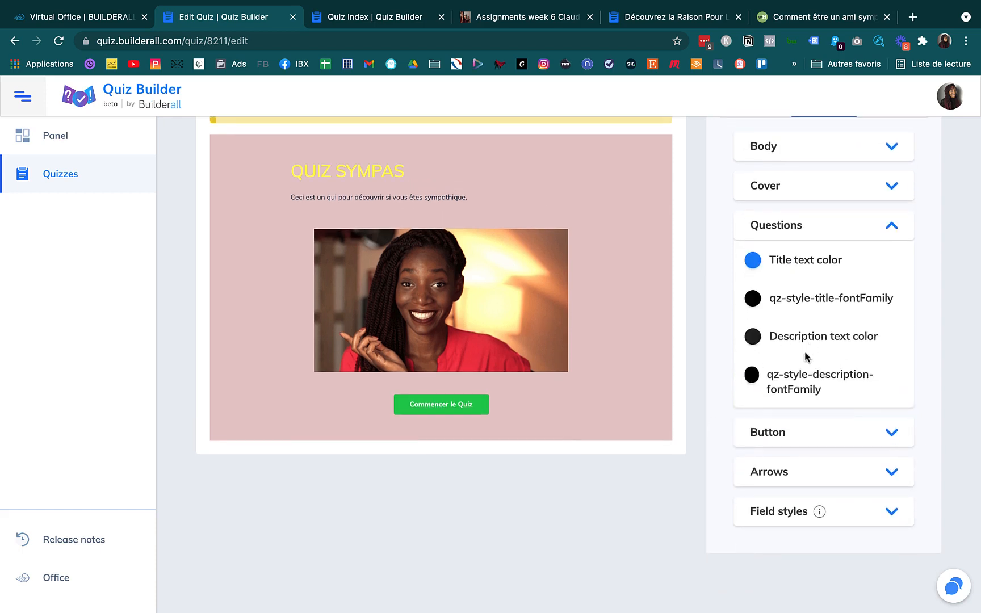
pyautogui.scroll(5, 796, 488)
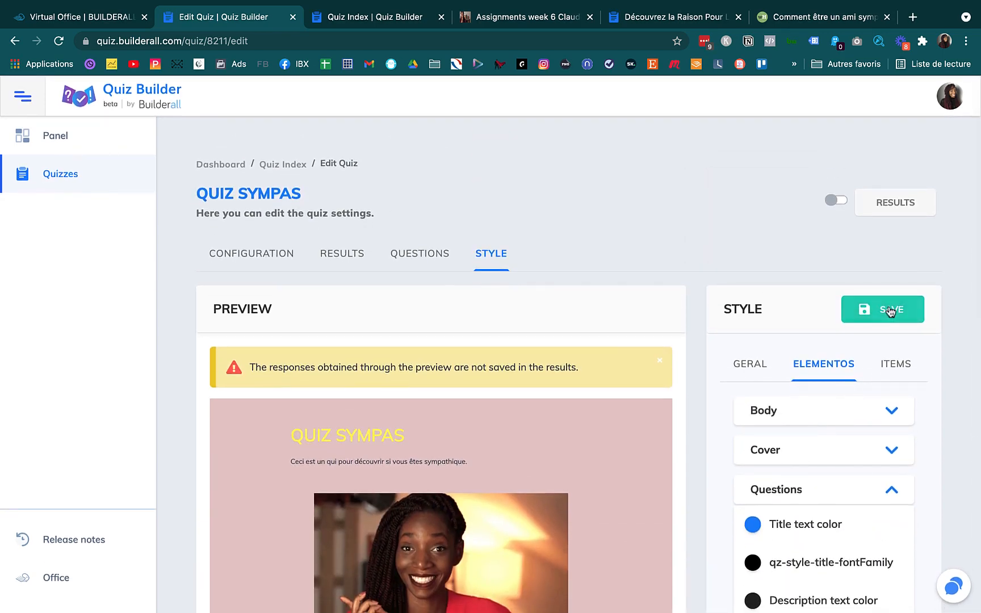
pyautogui.click(750, 367)
pyautogui.scroll(-1, 770, 386)
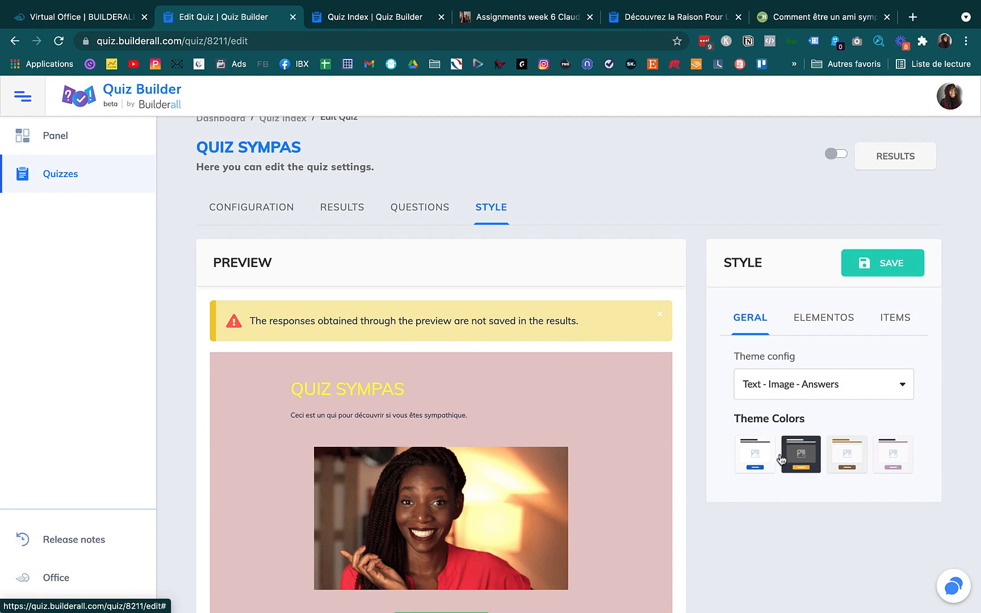
pyautogui.click(852, 386)
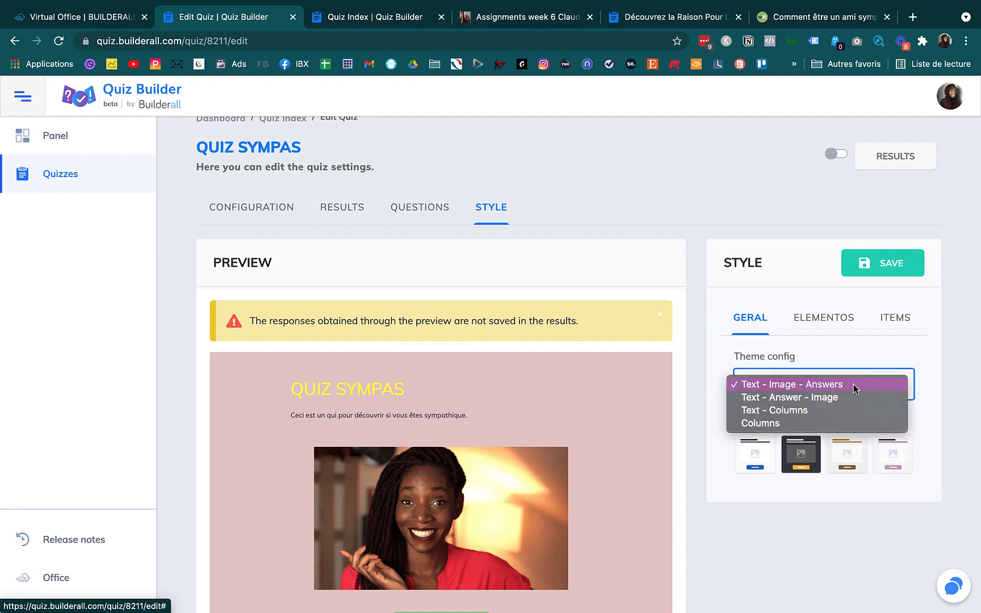
pyautogui.click(824, 397)
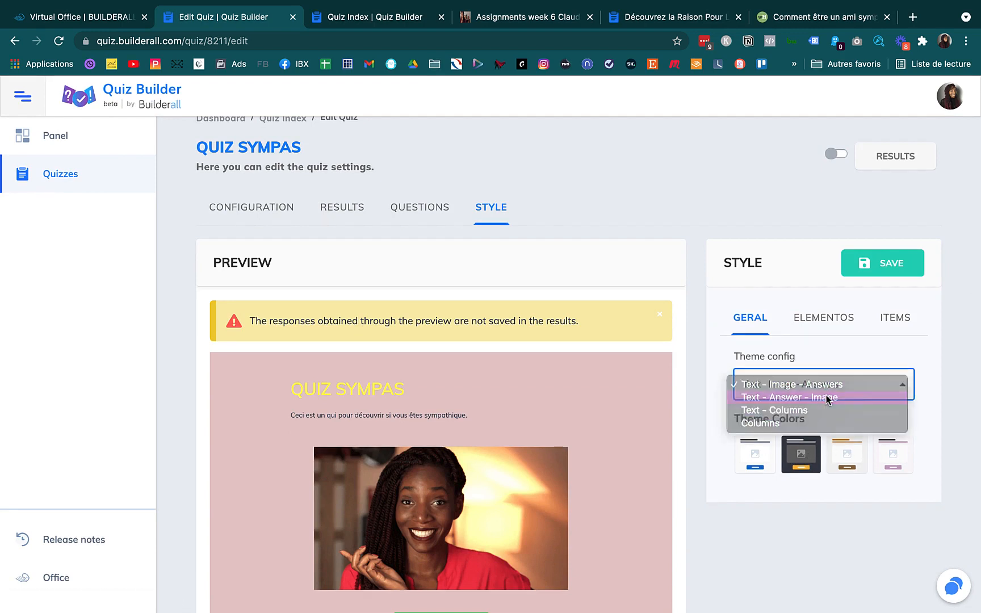
pyautogui.scroll(-2, 780, 404)
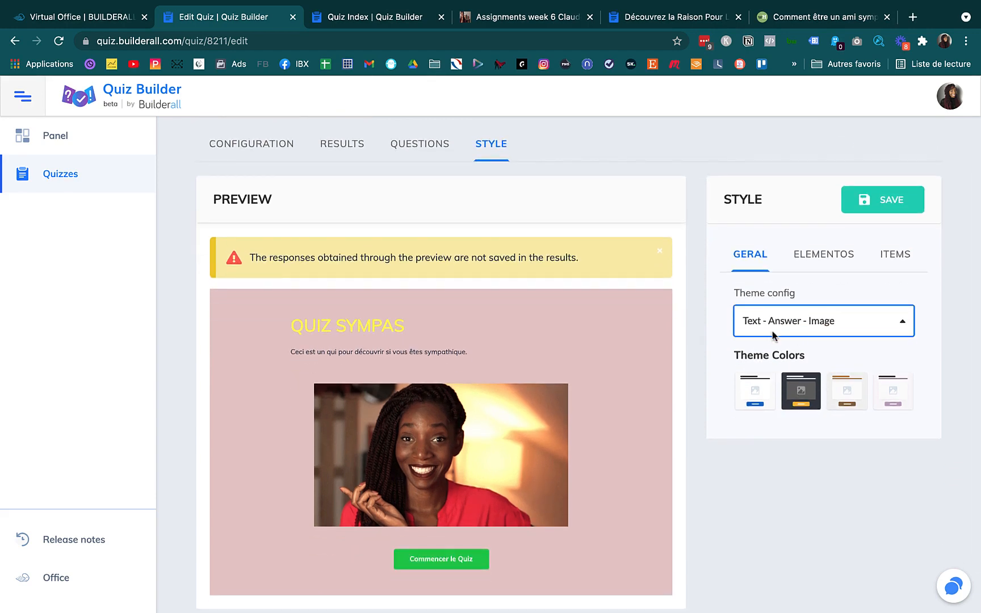
pyautogui.click(880, 206)
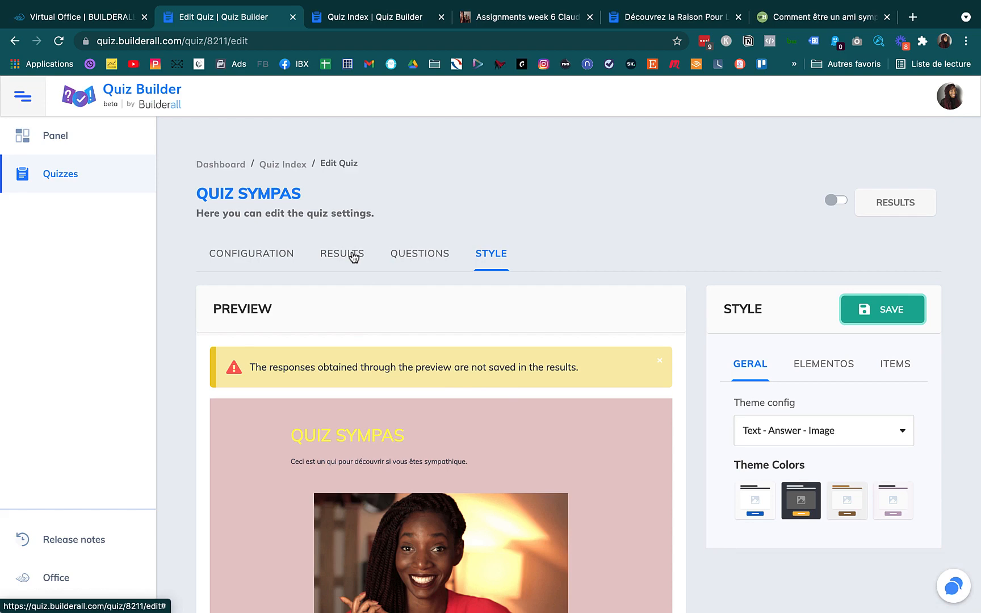
# Step: Save the quiz style again and activate QUIZ SYMPAS
pyautogui.scroll(-3, 383, 272)
pyautogui.scroll(2, 382, 258)
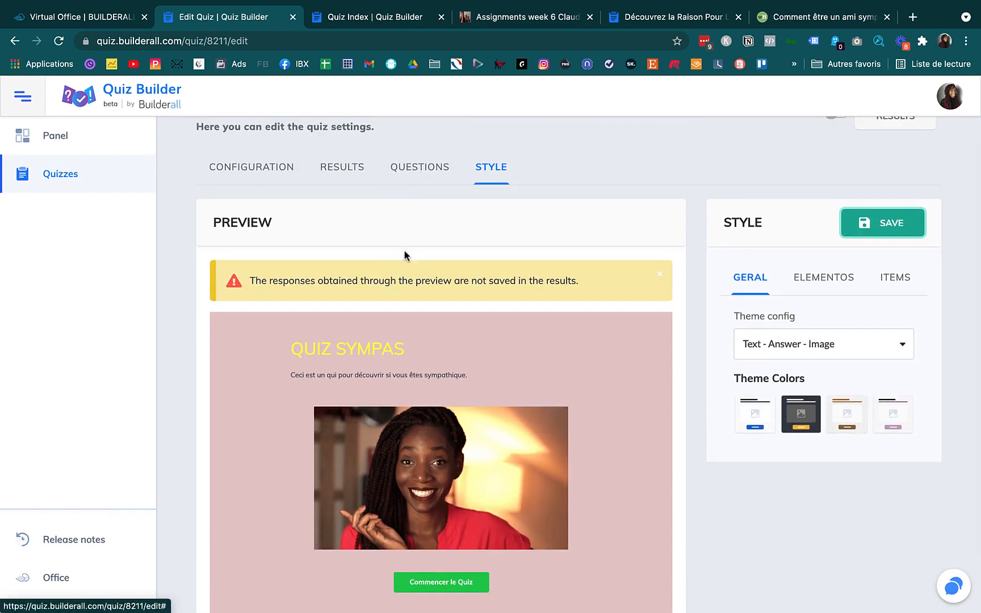
pyautogui.scroll(2, 553, 274)
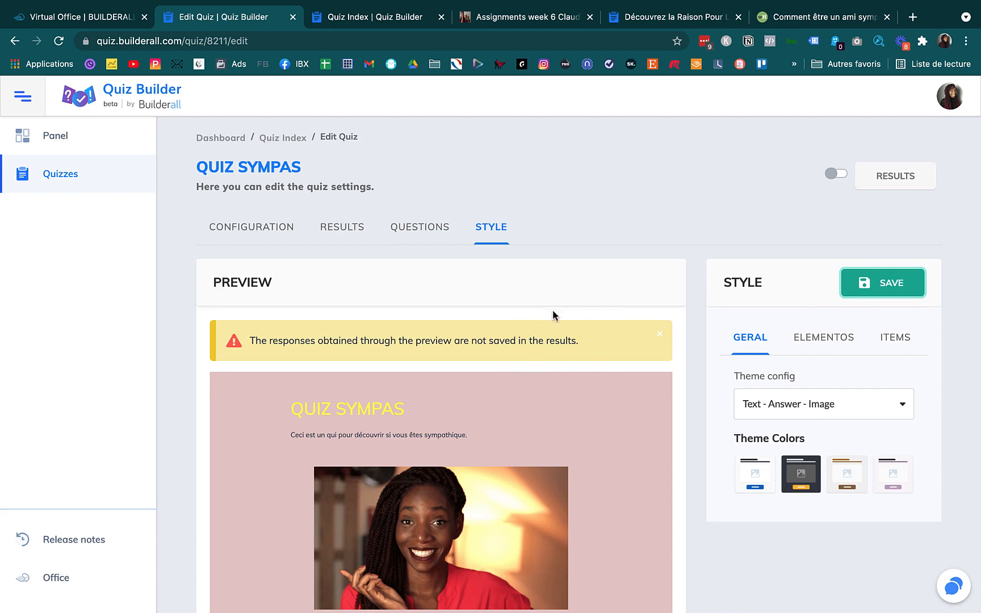
pyautogui.click(877, 283)
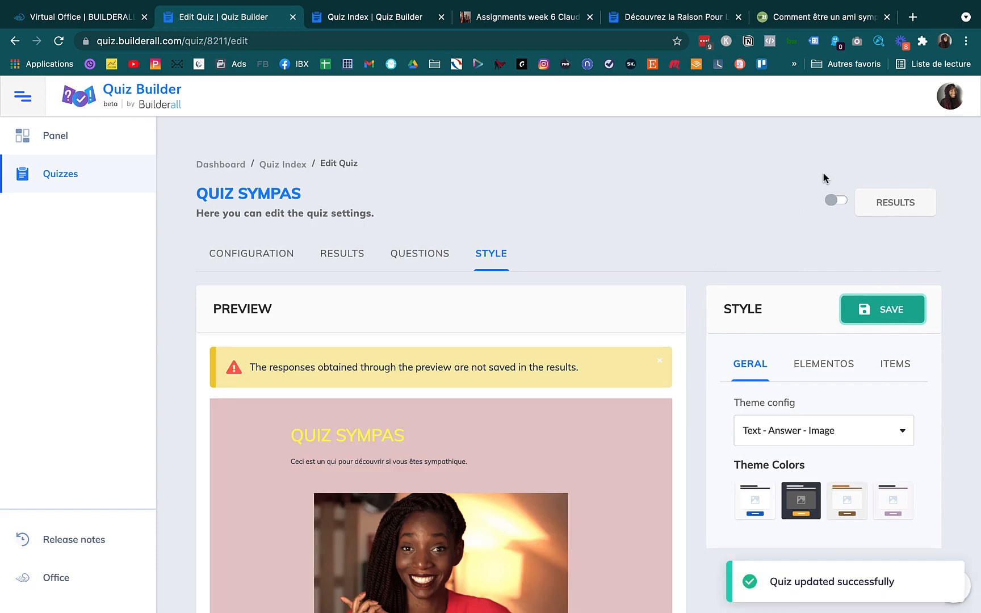
pyautogui.click(833, 199)
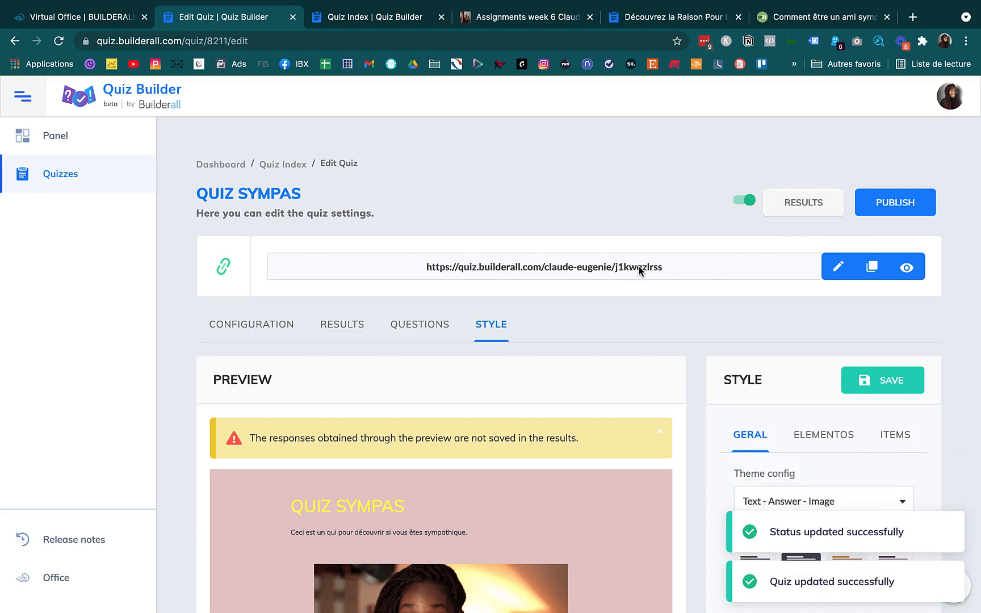
# Step: Change the ending of the quiz's public URL to "quiz-sympathique" and save it
pyautogui.click(838, 266)
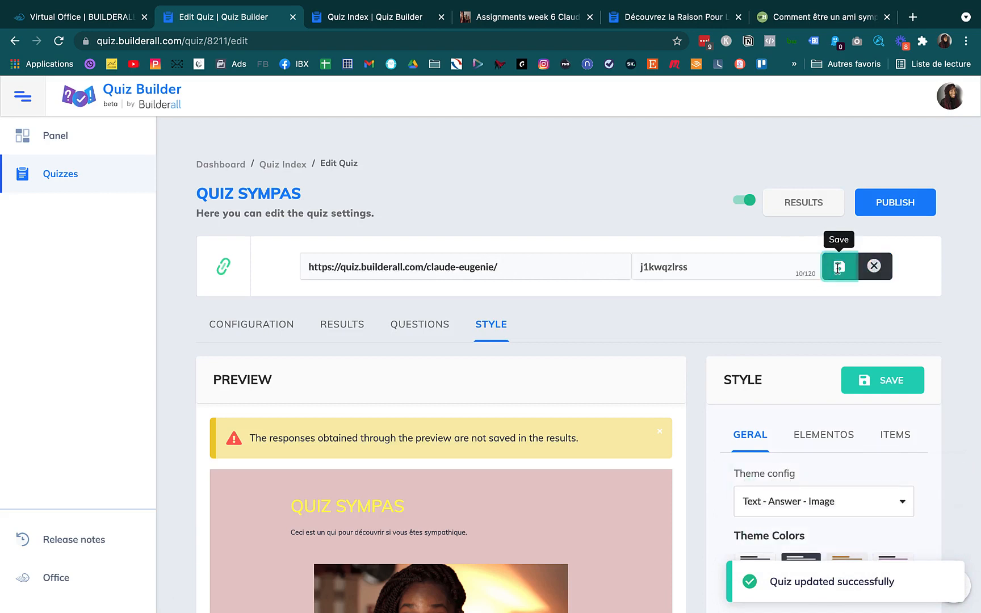
pyautogui.click(660, 268)
pyautogui.write('qui')
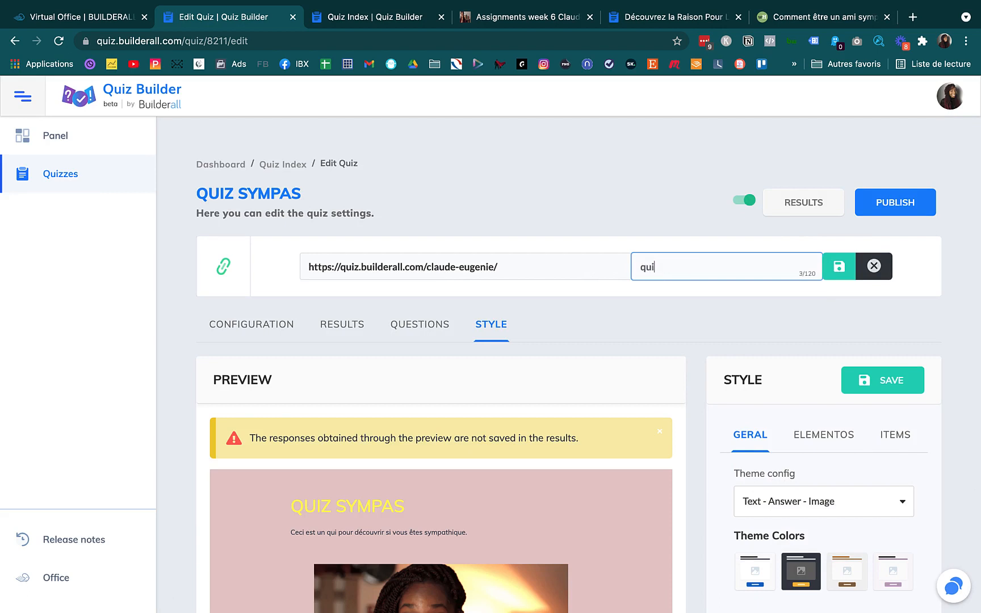
pyautogui.write('z sympathique')
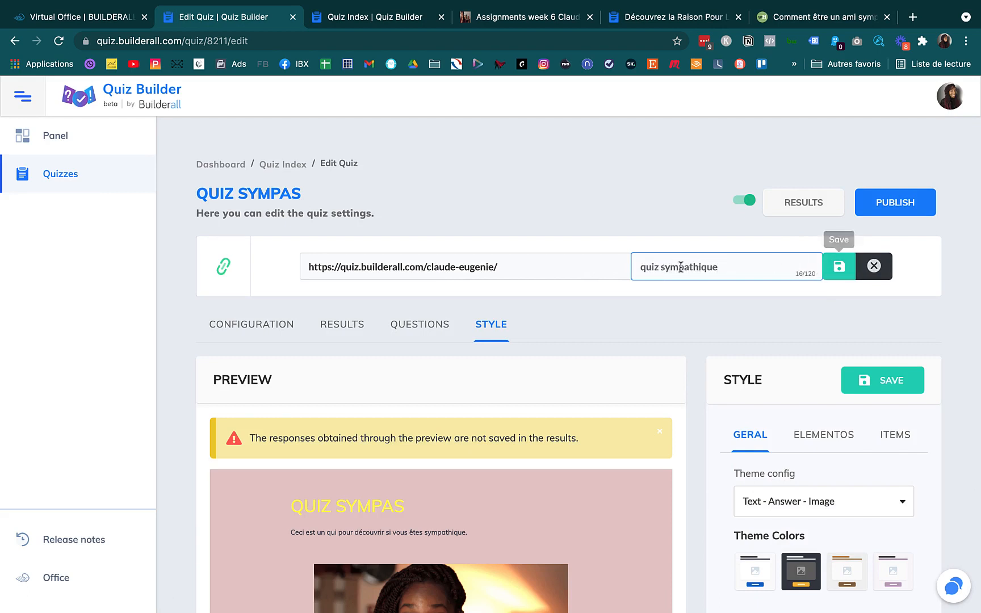
pyautogui.click(661, 267)
pyautogui.press('BackSpace')
pyautogui.write('-')
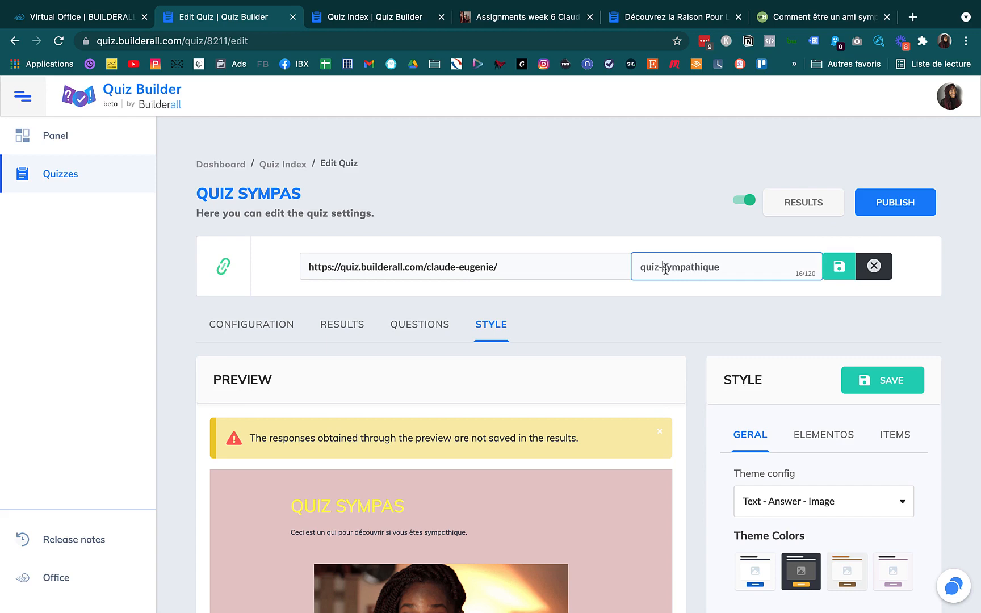
pyautogui.click(839, 267)
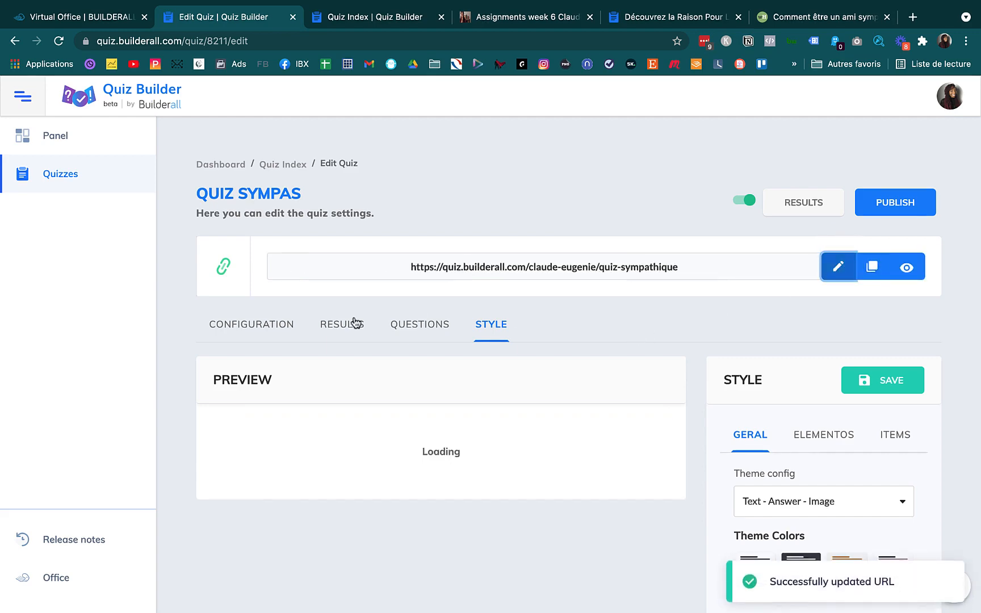
# Step: Enable result sharing in the quiz configuration's settings, with Facebook, Twitter, LinkedIn and Whatsapp all selected
pyautogui.click(264, 326)
pyautogui.scroll(-10, 460, 332)
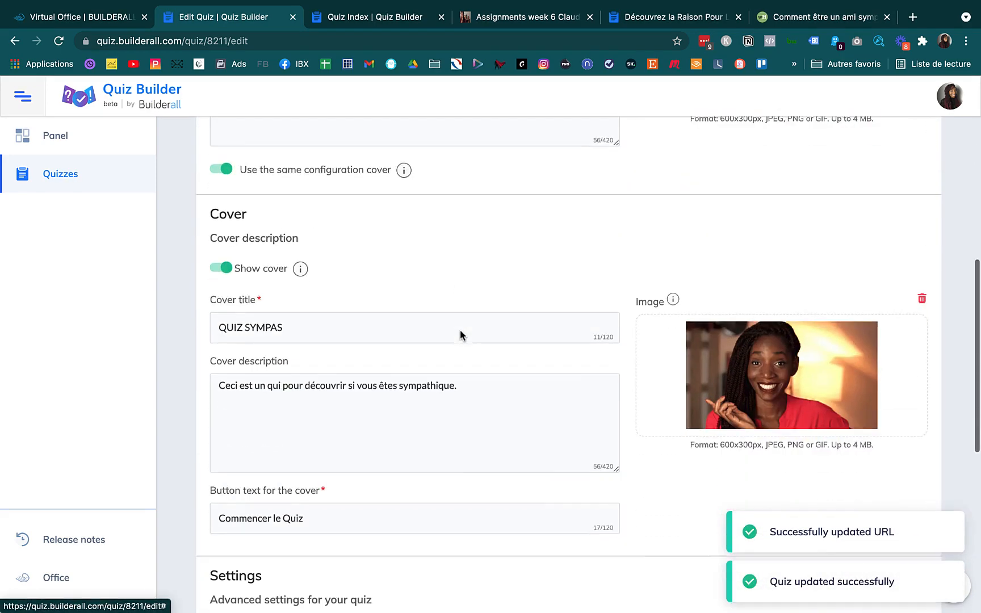
pyautogui.scroll(-3, 460, 334)
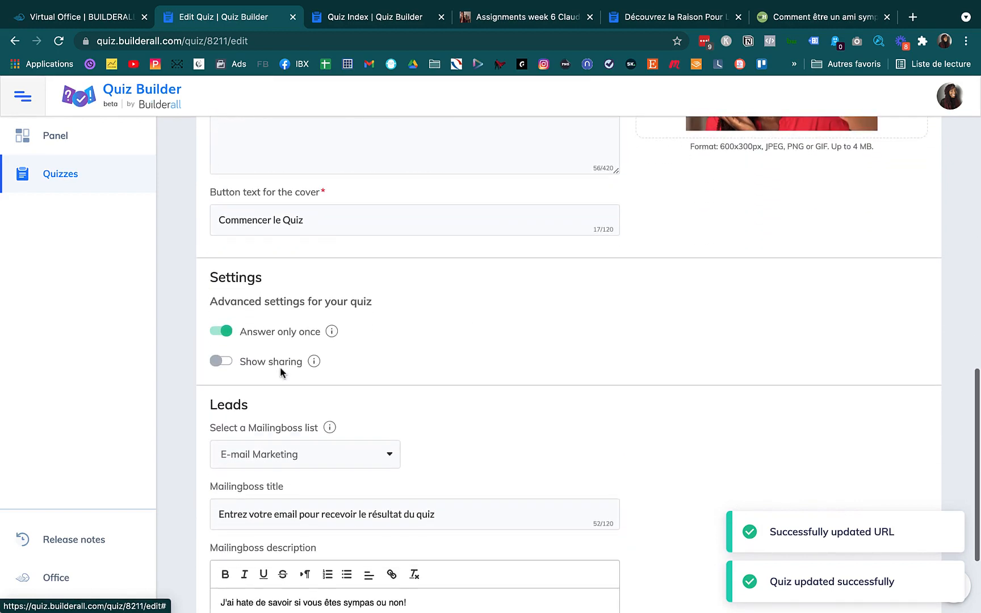
pyautogui.click(218, 361)
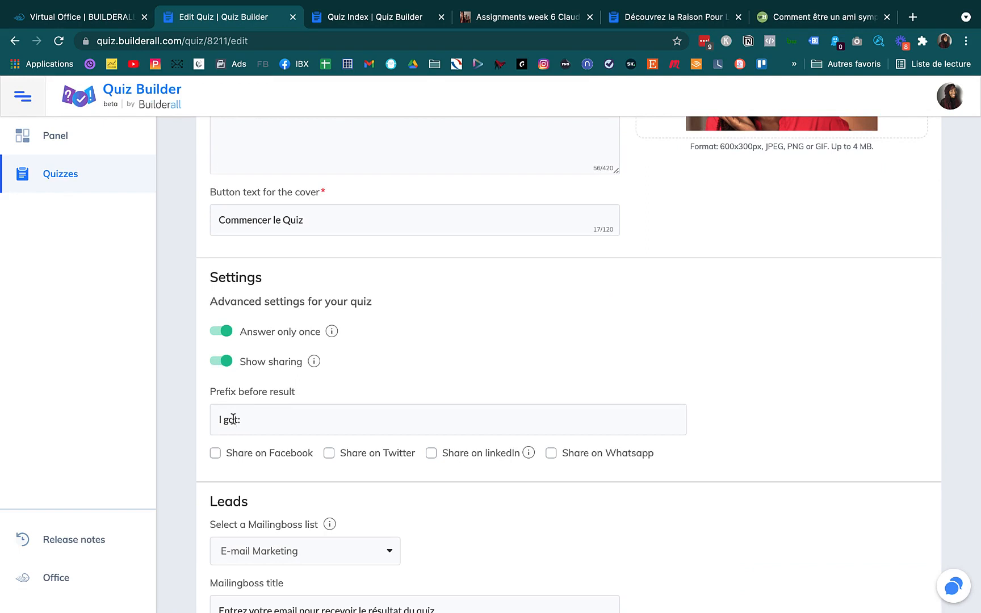
pyautogui.click(216, 453)
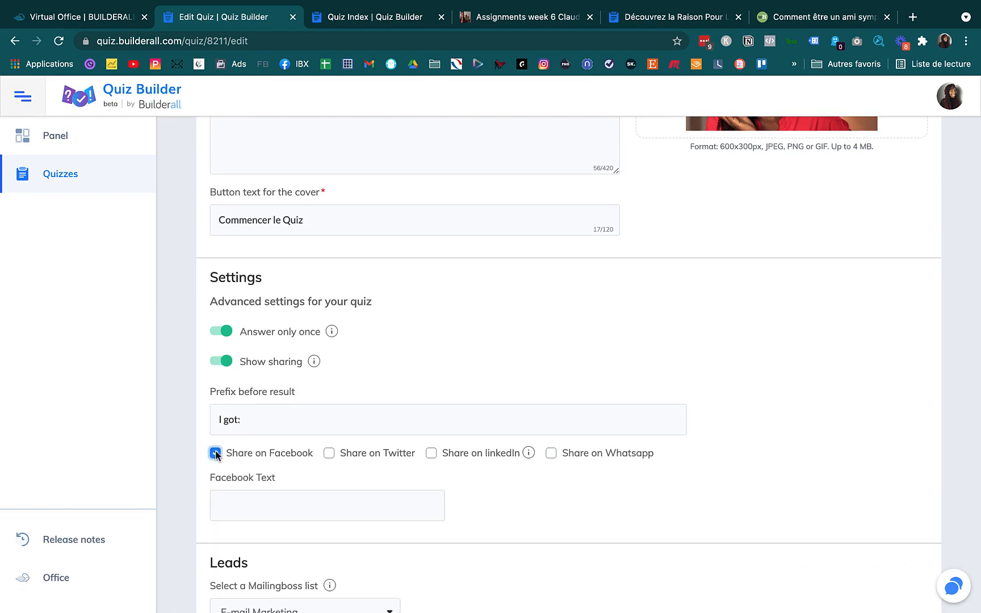
pyautogui.click(329, 452)
pyautogui.click(431, 452)
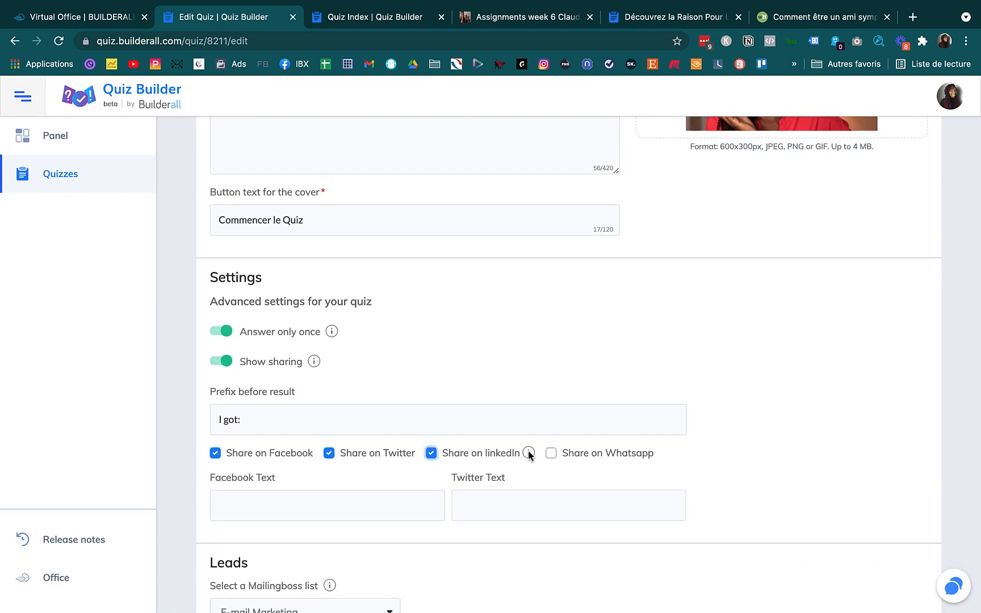
pyautogui.click(551, 453)
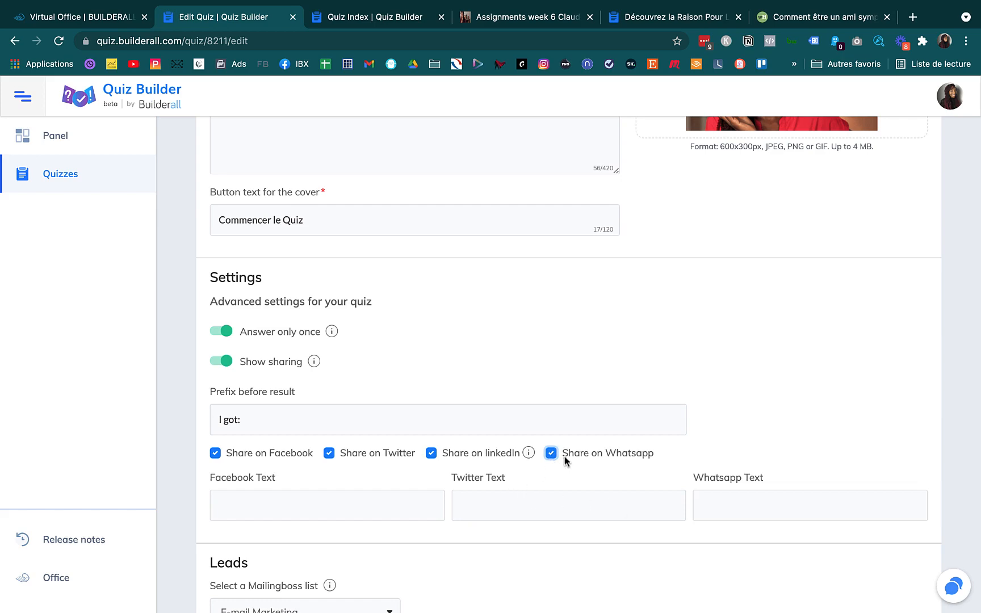
# Step: Save the quiz configuration and publish the quiz
pyautogui.scroll(10, 535, 375)
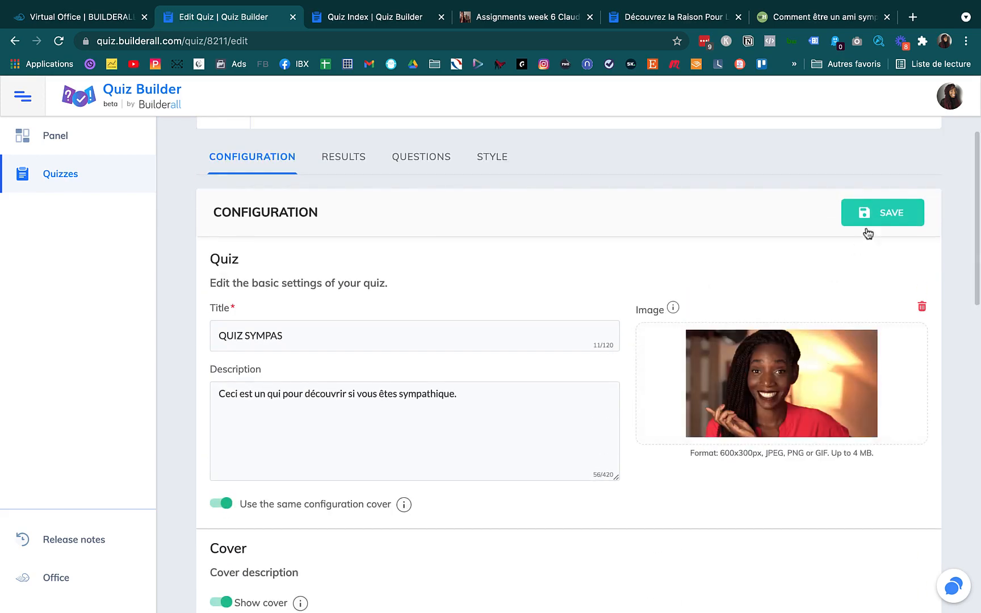
pyautogui.click(887, 219)
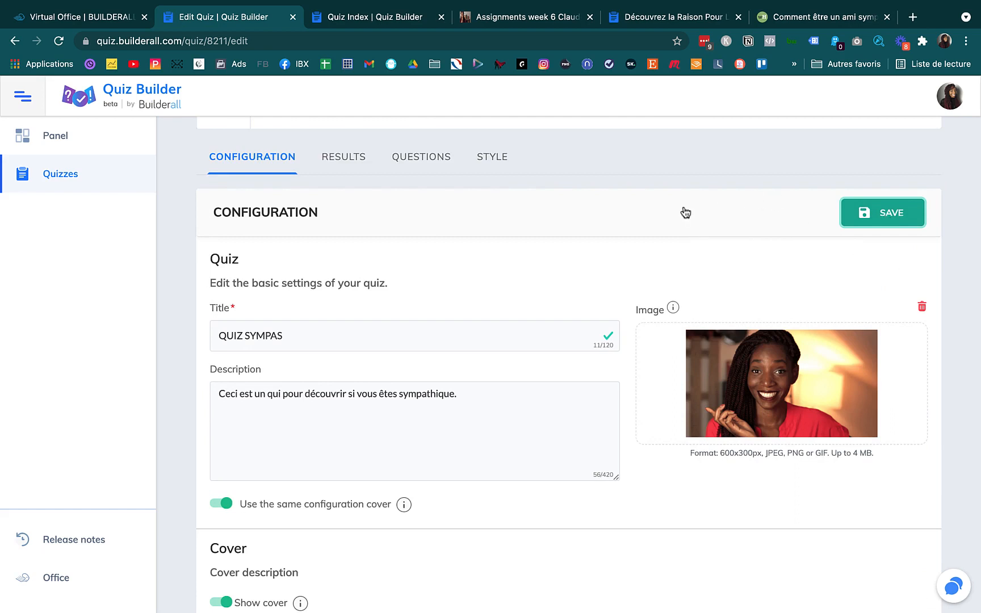
pyautogui.scroll(3, 683, 211)
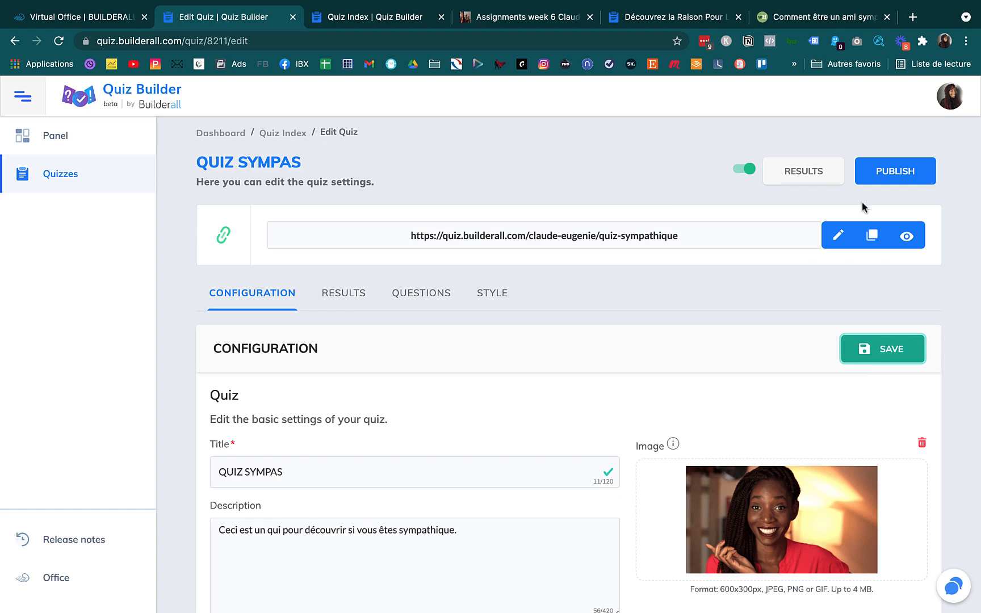
pyautogui.click(892, 173)
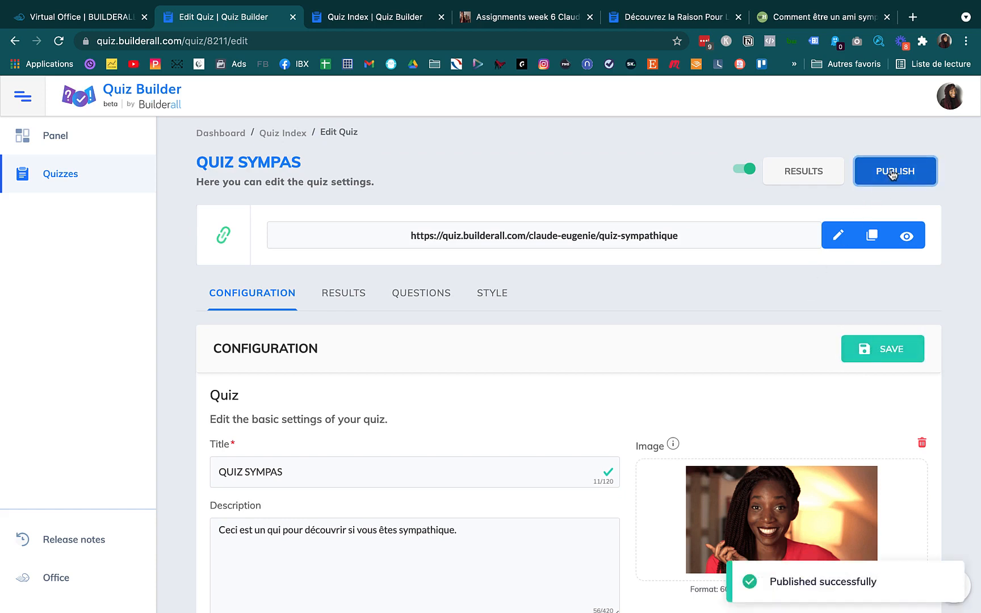
# Step: Copy the quiz link, open it in a new browser tab and start the quiz to examine the first question's layout
pyautogui.click(871, 237)
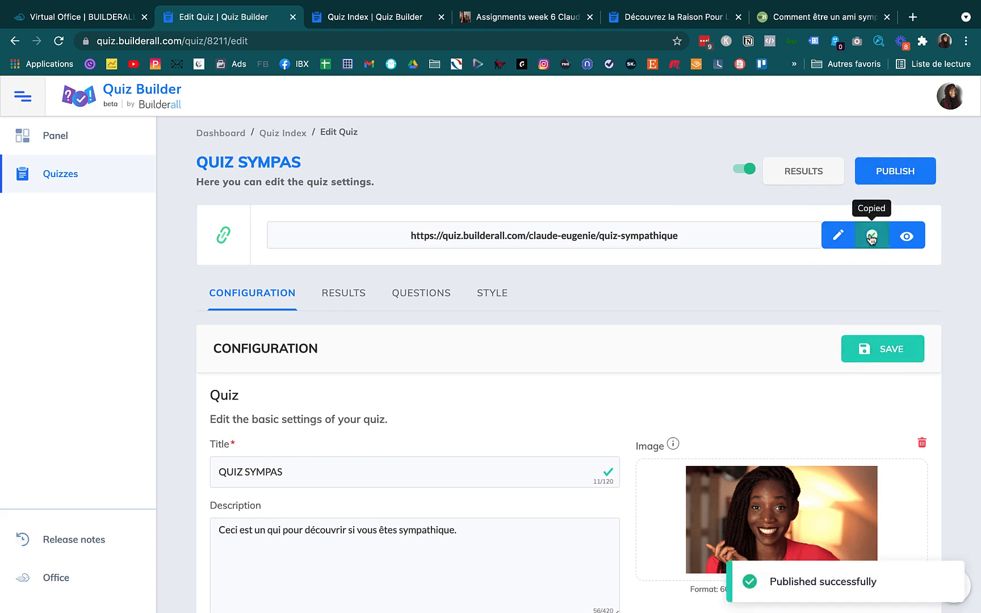
pyautogui.click(912, 18)
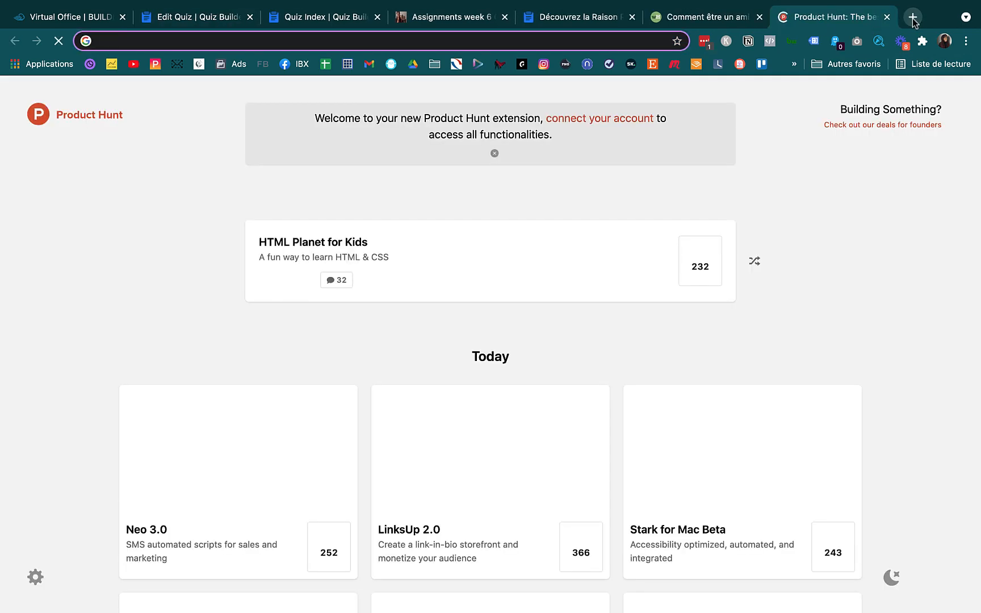
pyautogui.press('super+v')
pyautogui.press('Return')
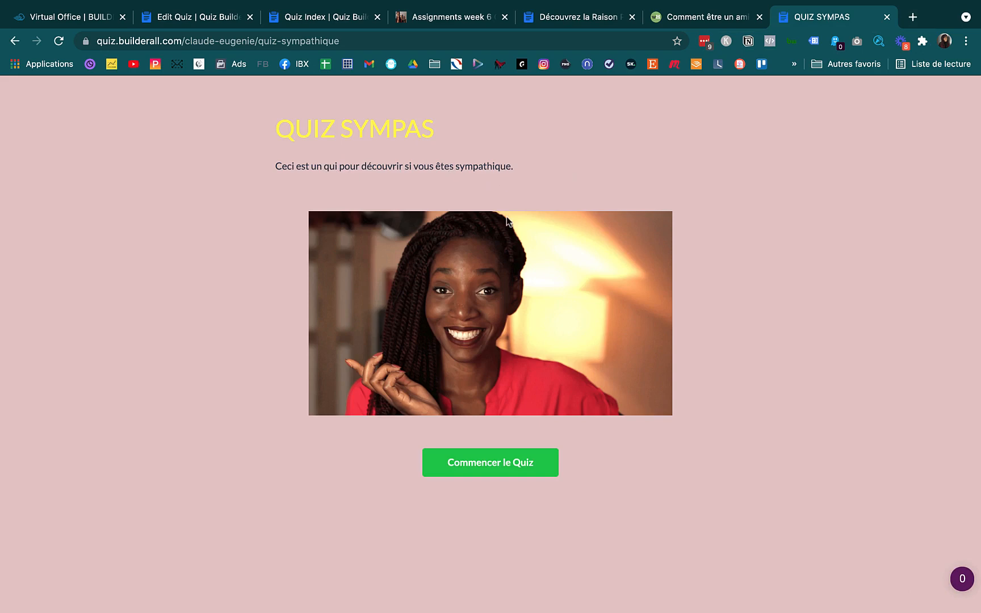
pyautogui.click(493, 466)
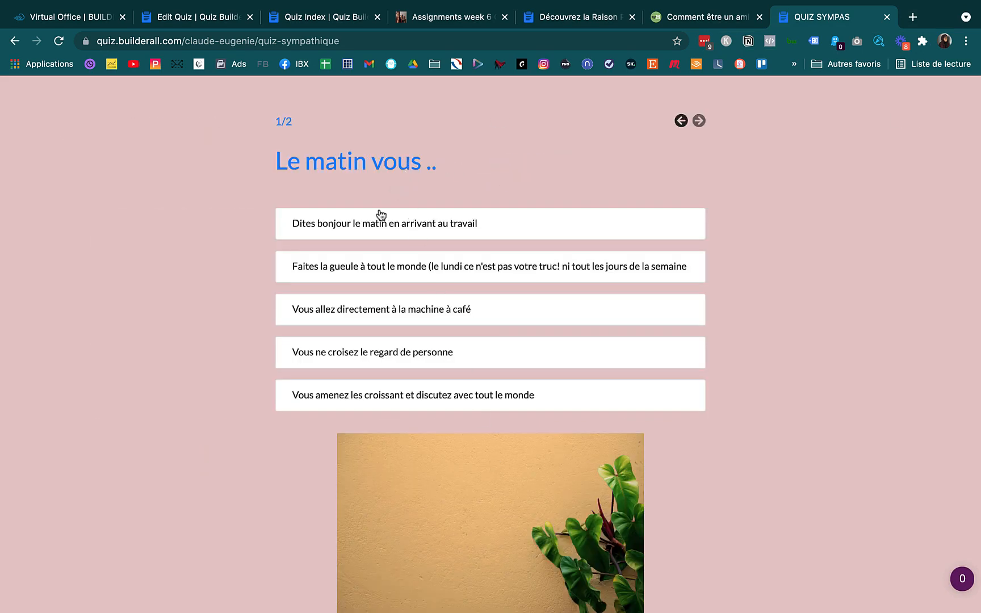
pyautogui.scroll(-2, 477, 395)
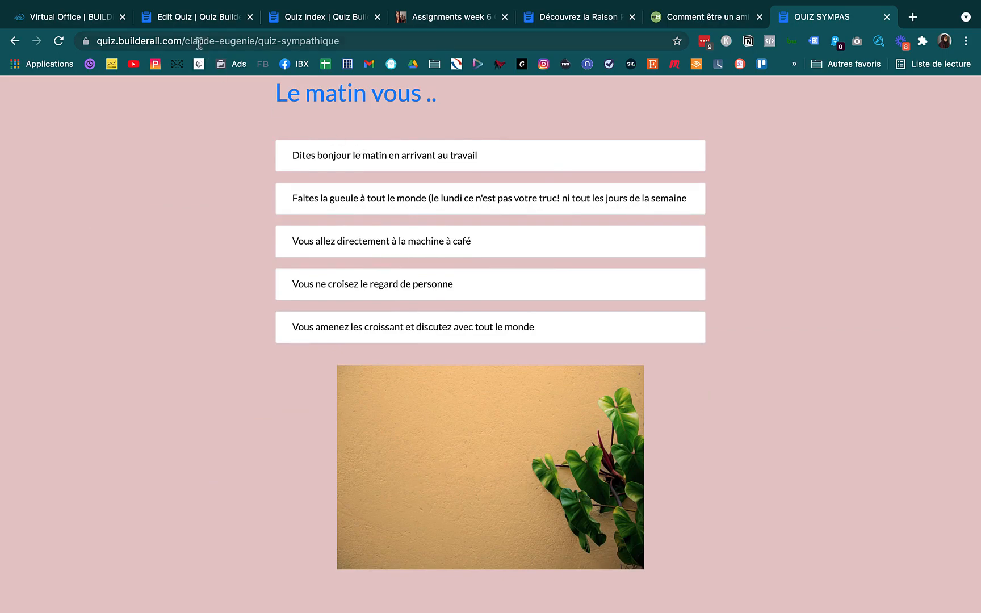
# Step: Return to the quiz editor and save the configuration again, without discarding the pending changes
pyautogui.click(196, 22)
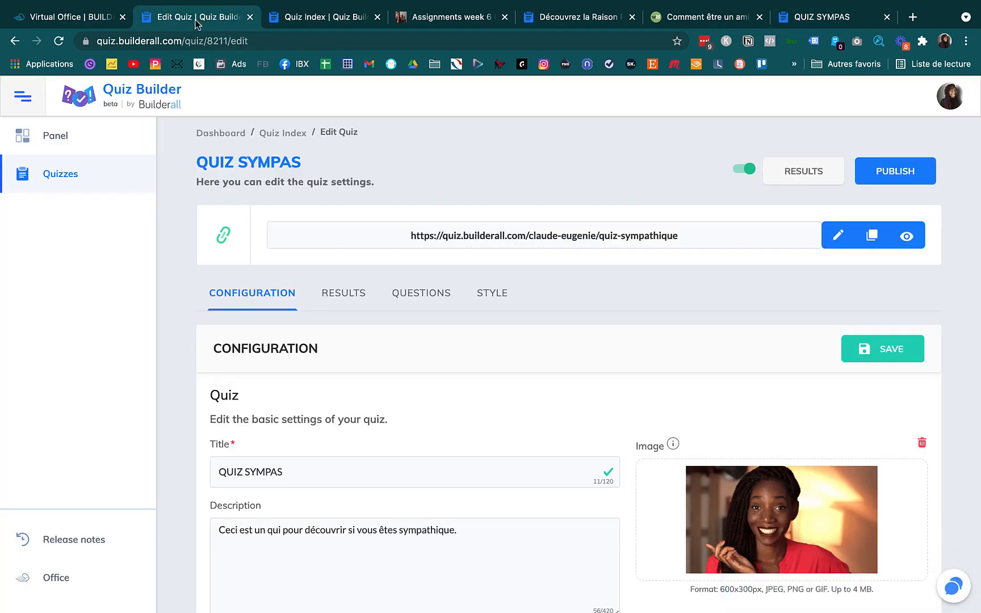
pyautogui.click(491, 295)
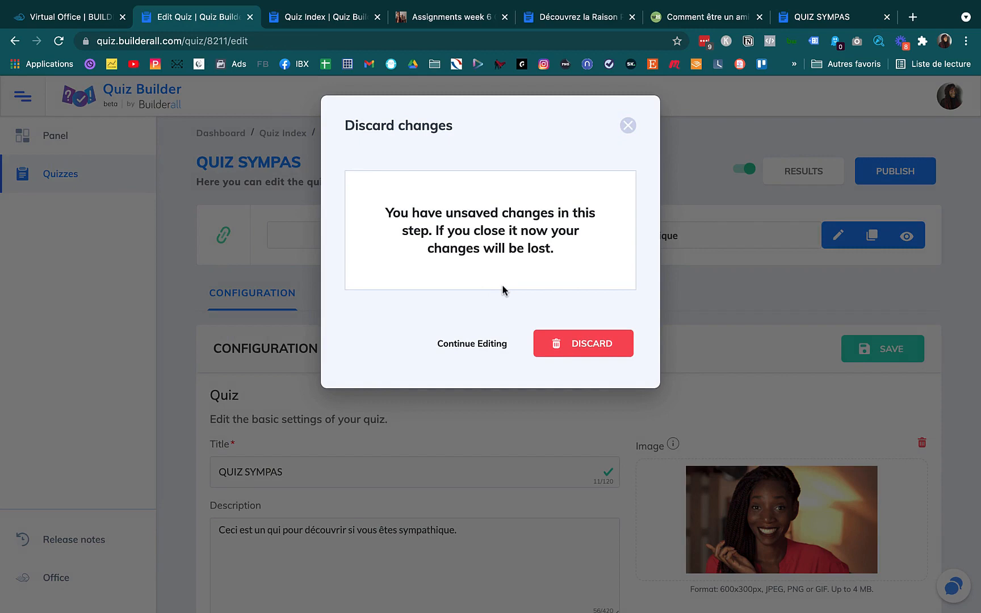
pyautogui.click(573, 344)
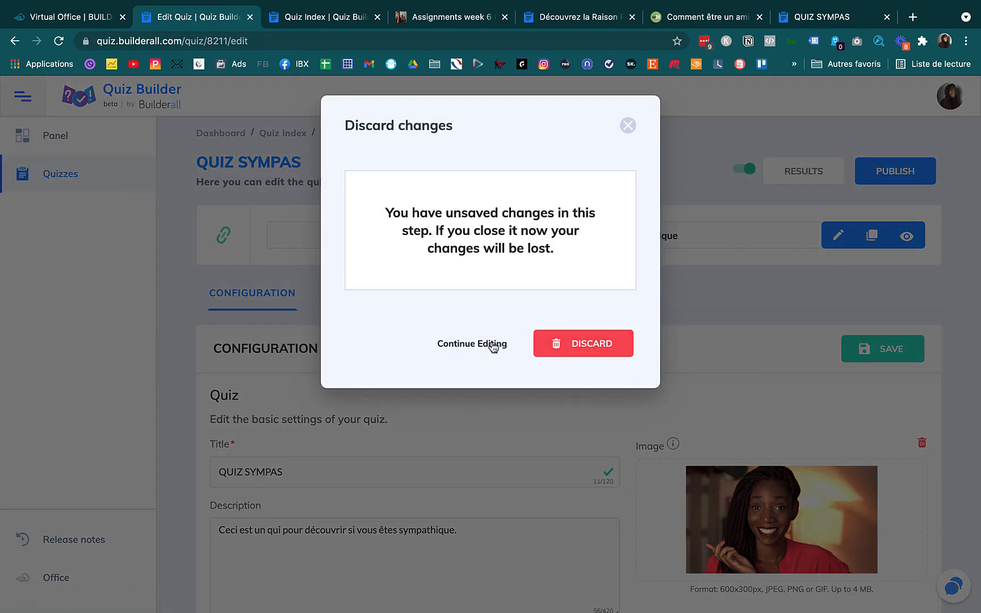
pyautogui.click(495, 344)
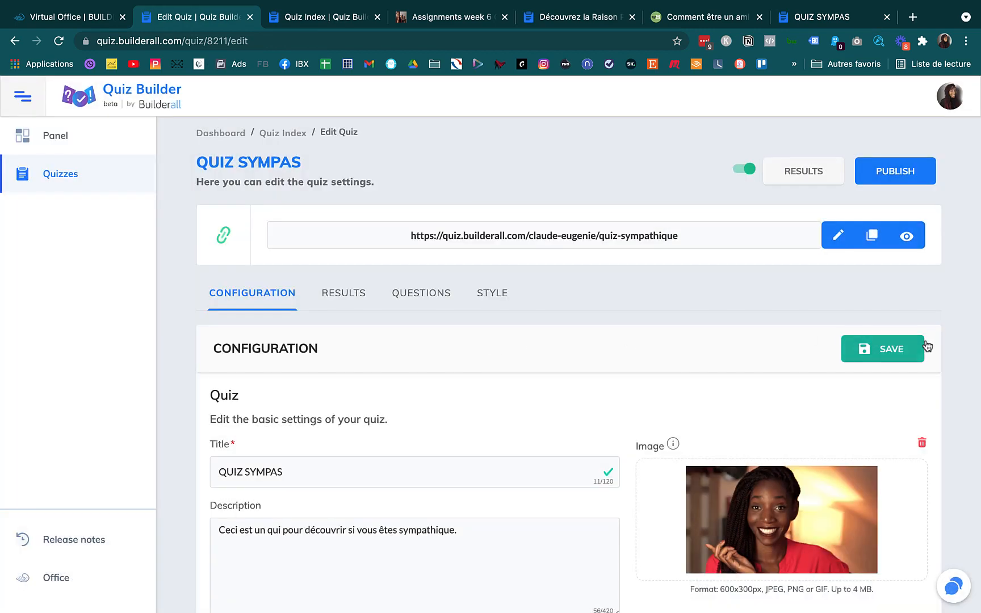
pyautogui.click(908, 348)
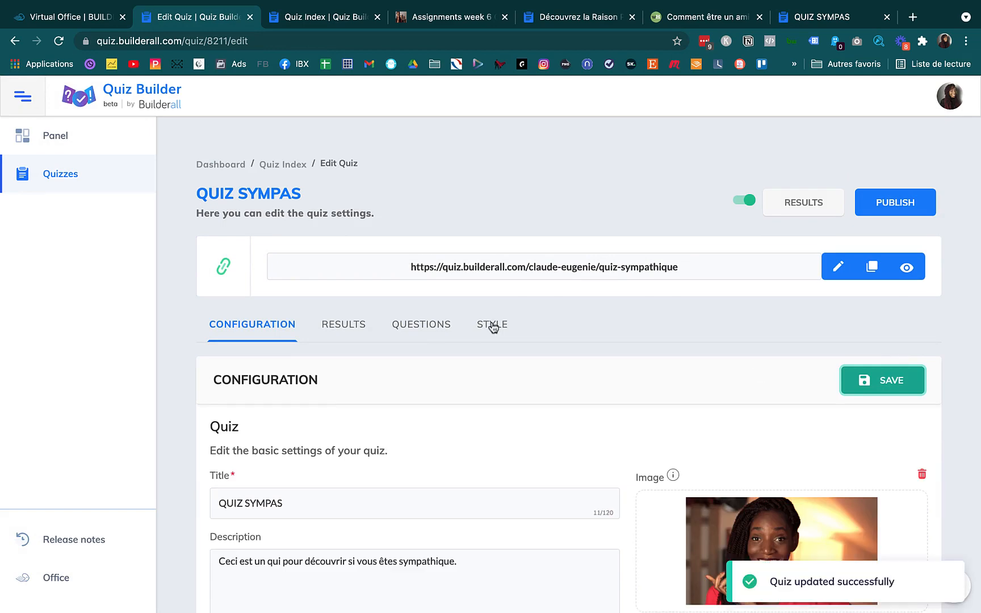
# Step: Set the style's theme configuration to "Text - Image - Answers" and save it
pyautogui.click(492, 325)
pyautogui.scroll(-3, 718, 386)
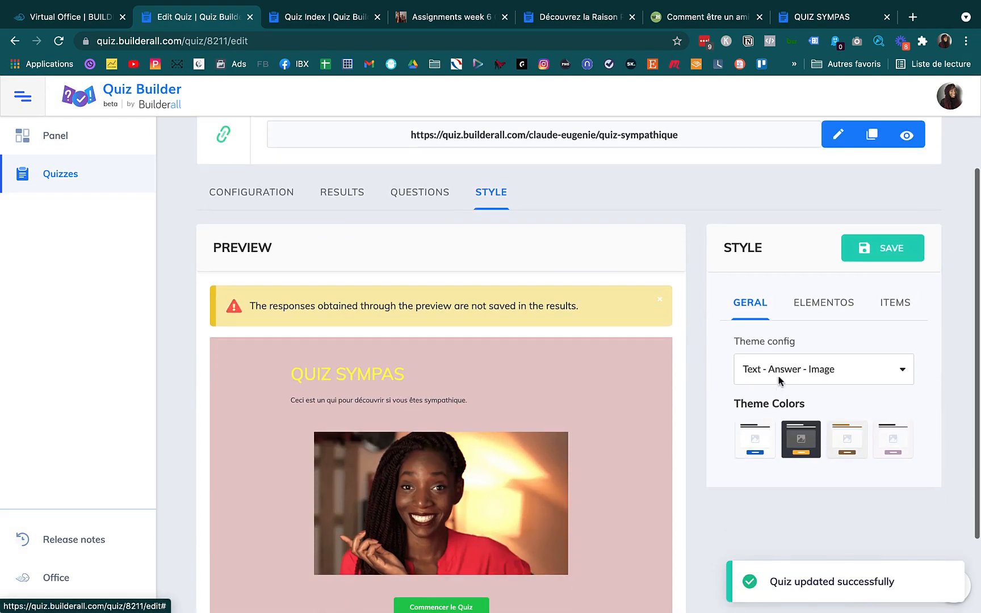
pyautogui.click(850, 375)
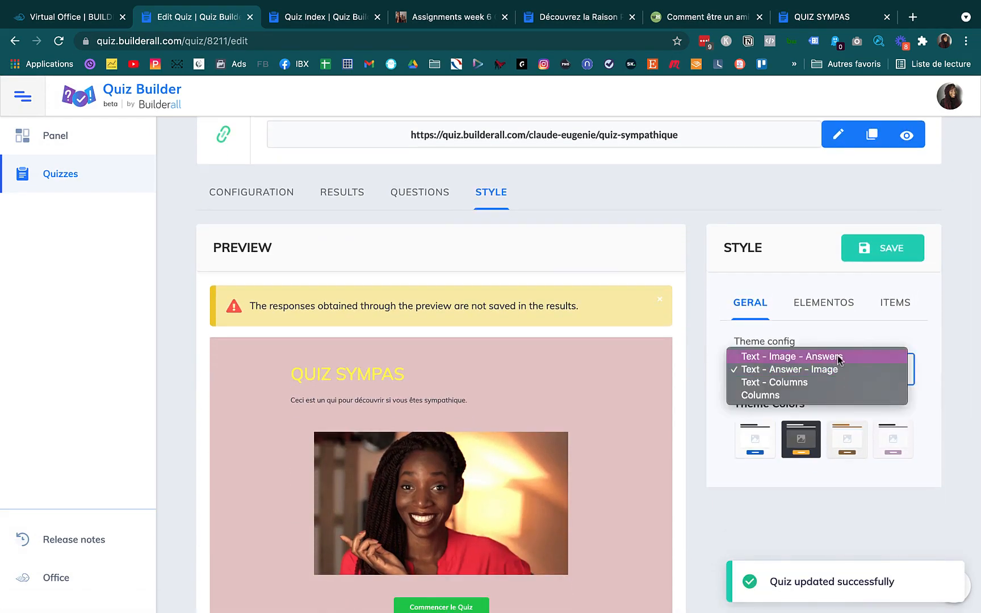
pyautogui.click(839, 356)
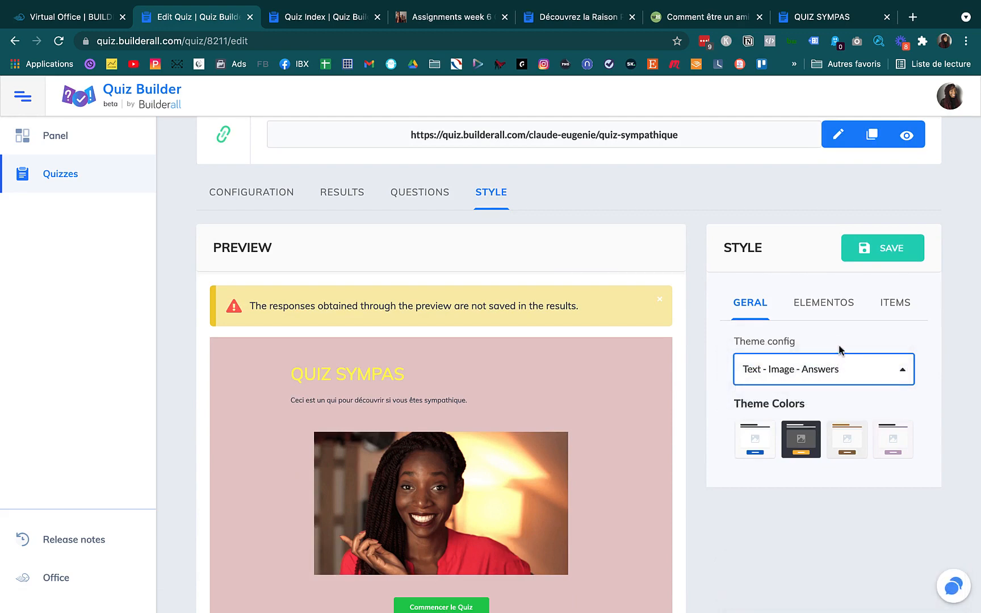
pyautogui.click(866, 250)
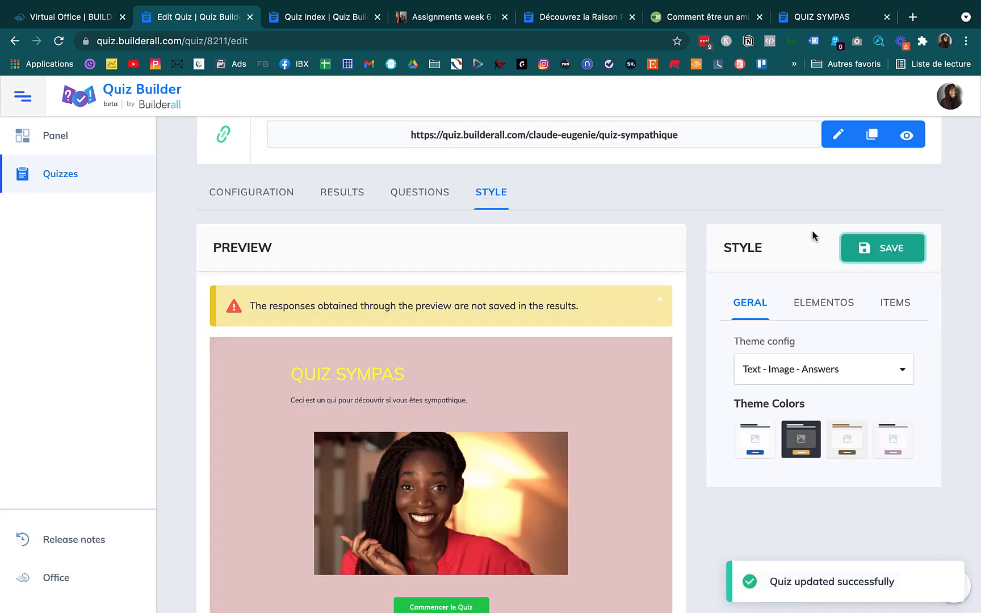
# Step: Copy the quiz link, load it in the already open QUIZ SYMPAS tab and start the quiz
pyautogui.scroll(3, 816, 218)
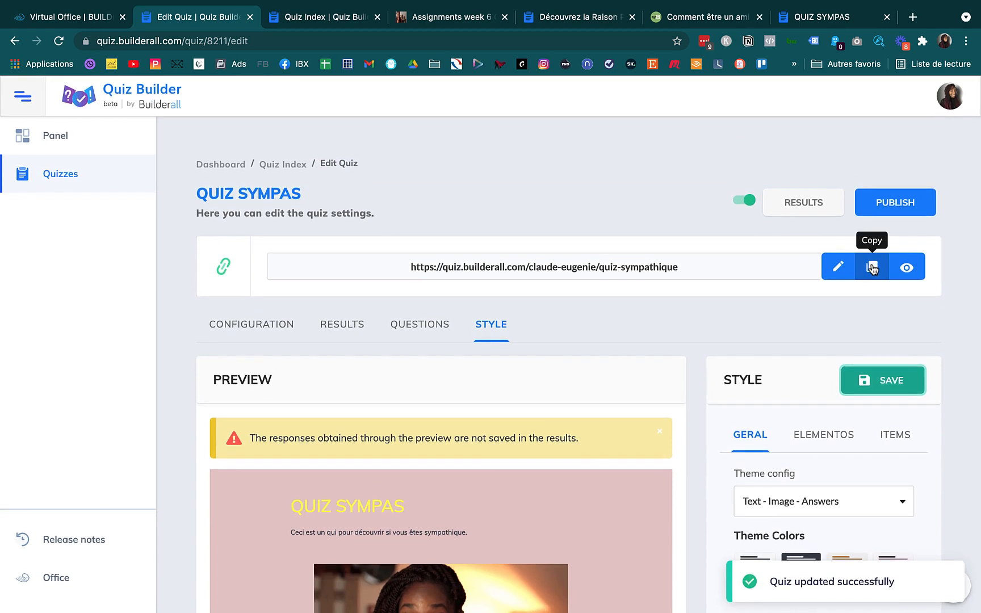
pyautogui.click(872, 268)
pyautogui.click(822, 16)
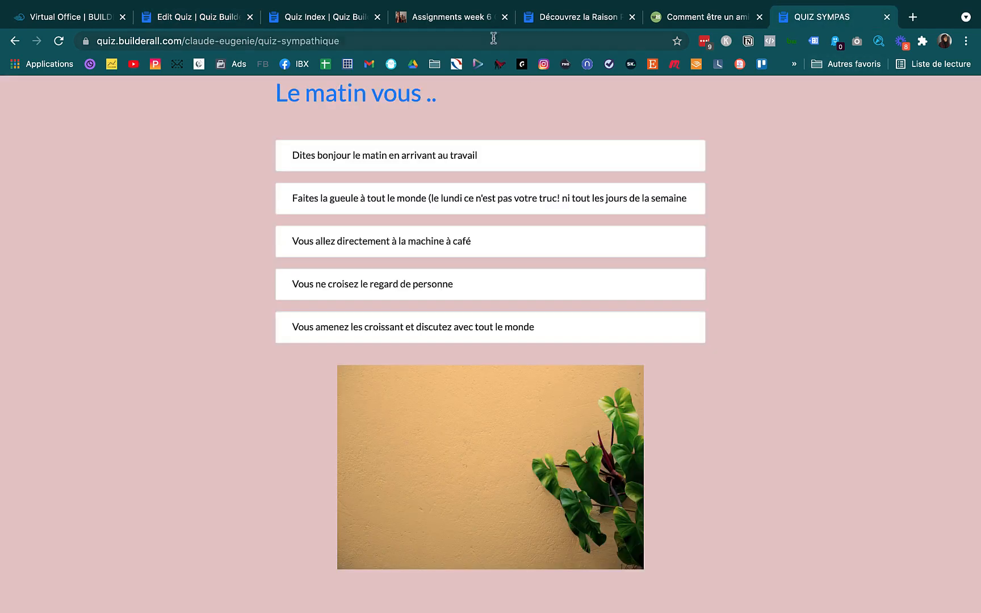
pyautogui.click(493, 38)
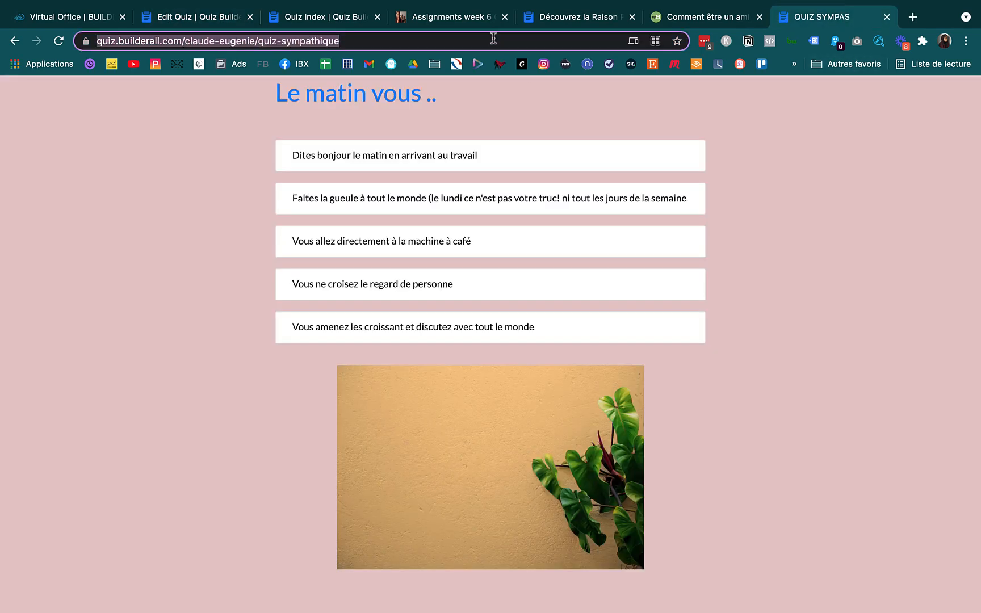
pyautogui.hotkey('ctrl', 'v')
pyautogui.press('Return')
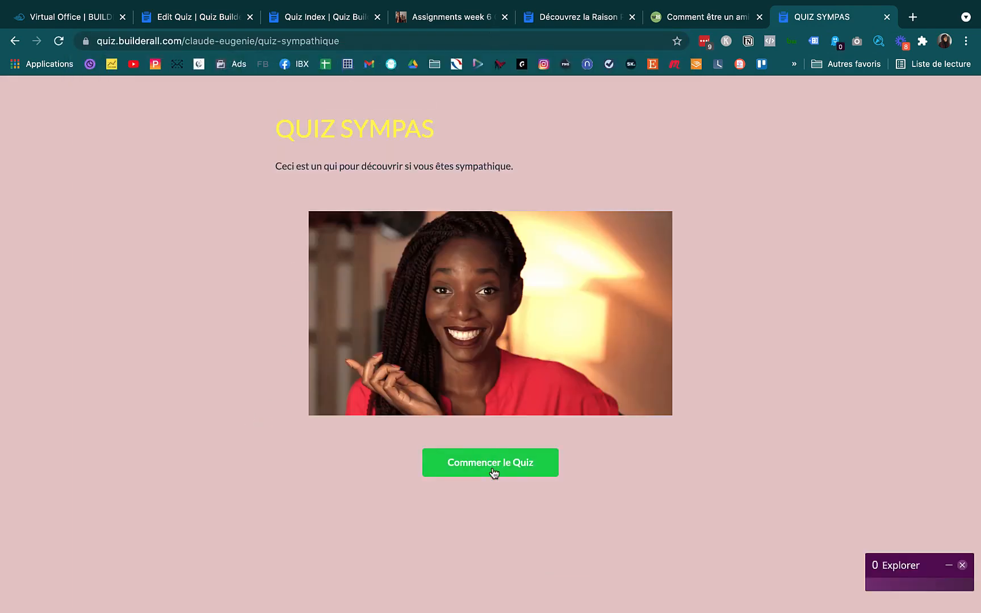
pyautogui.click(493, 473)
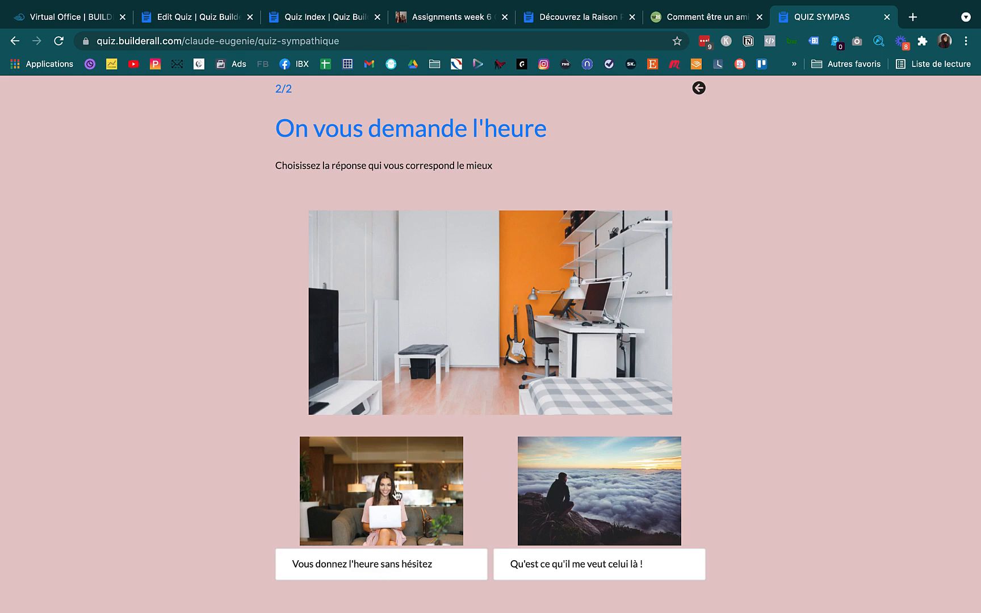
# Step: Answer the second question with "Vous donnez l'heure sans hésitez" and submit the lead form with the first name and test email address
pyautogui.click(379, 566)
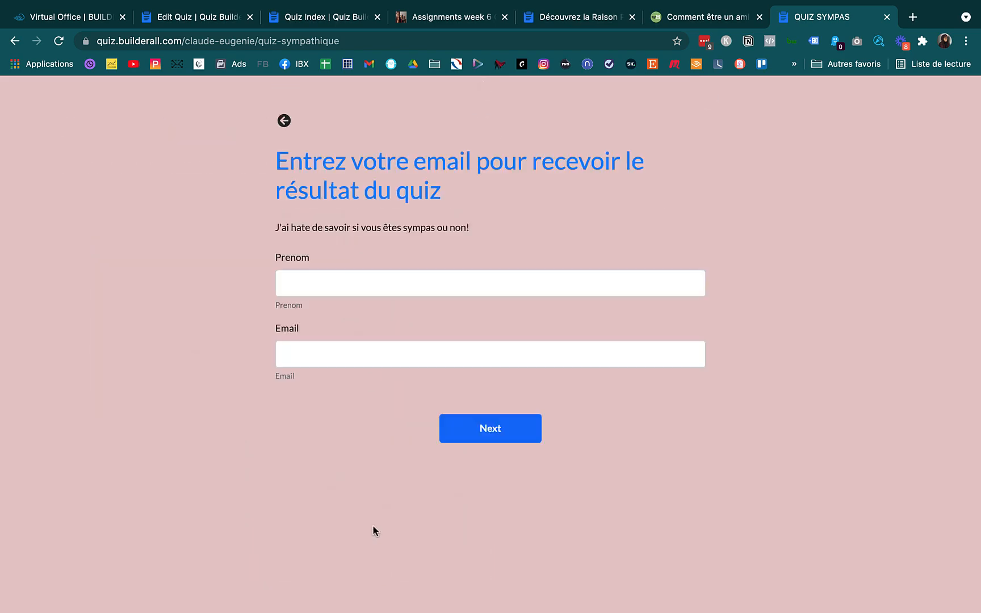
pyautogui.click(352, 273)
pyautogui.click(350, 313)
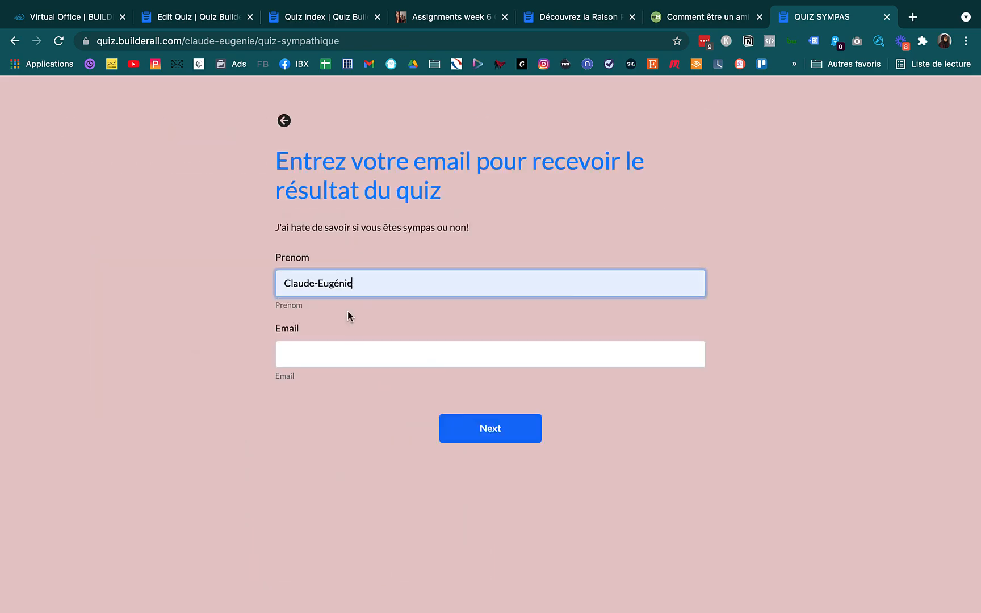
pyautogui.click(346, 345)
pyautogui.click(357, 386)
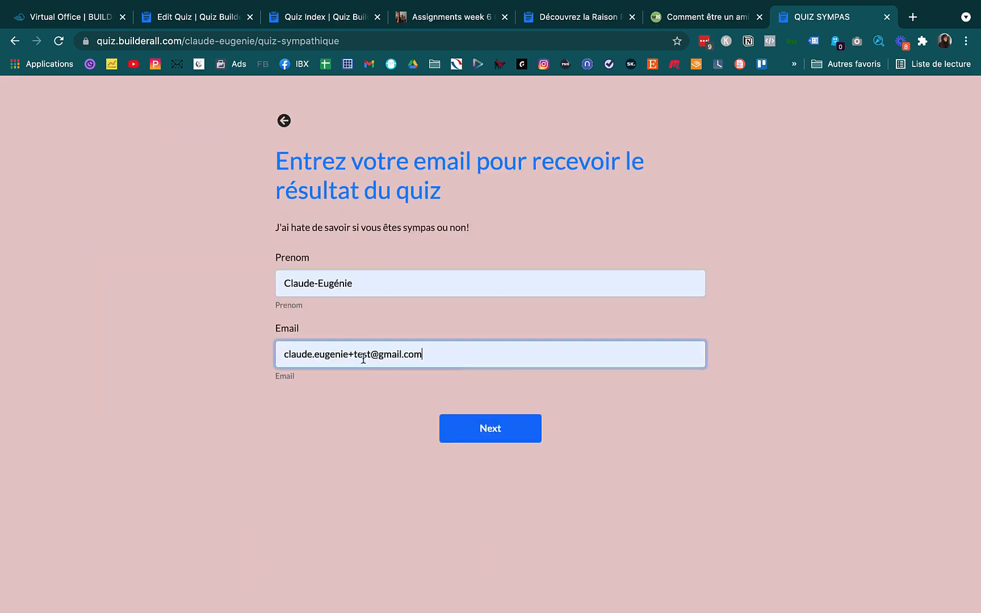
pyautogui.click(370, 353)
pyautogui.write('10')
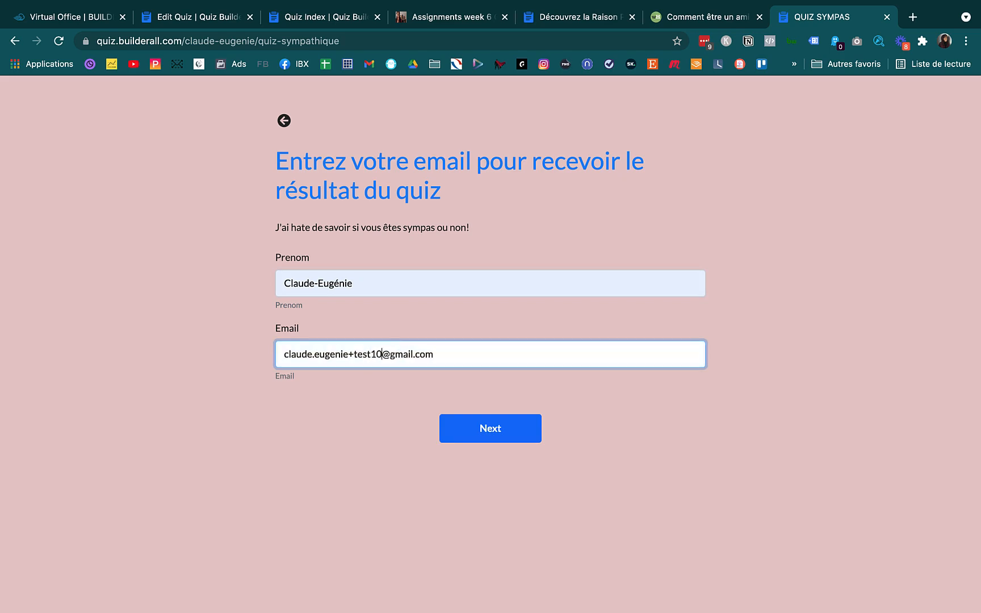
pyautogui.click(478, 426)
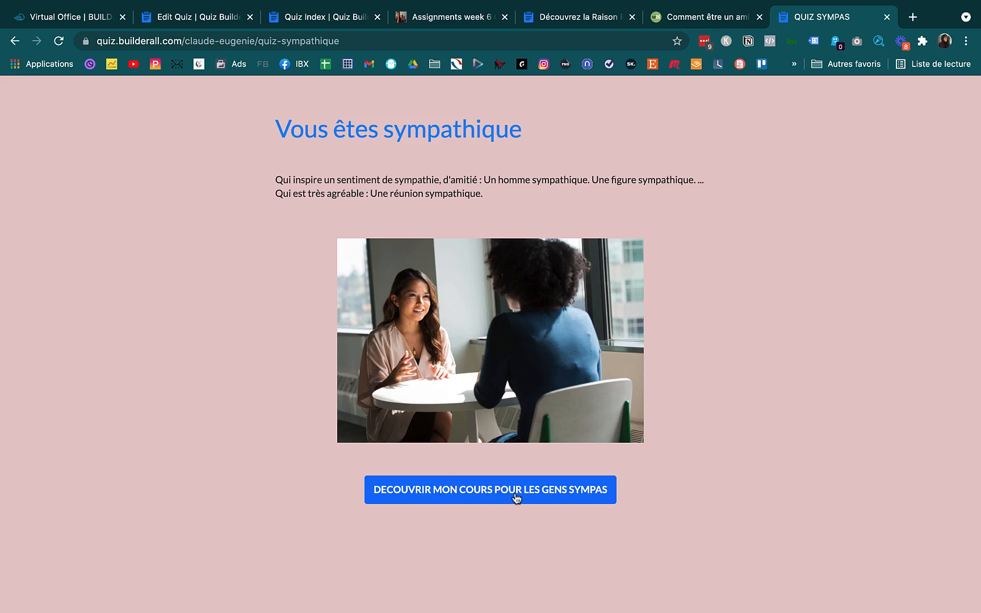
# Step: Examine the result page's "DECOUVRIR MON COURS POUR LES GENS SYMPAS" button and the web address it links to
pyautogui.moveTo(516, 497); pyautogui.dragTo(502, 470)
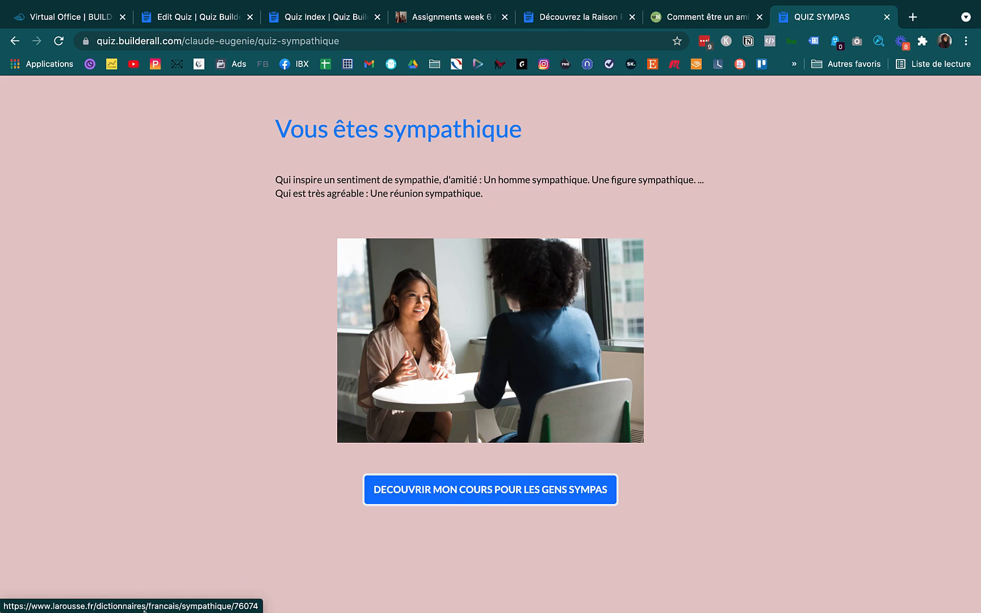
pyautogui.moveTo(144, 610); pyautogui.dragTo(503, 521)
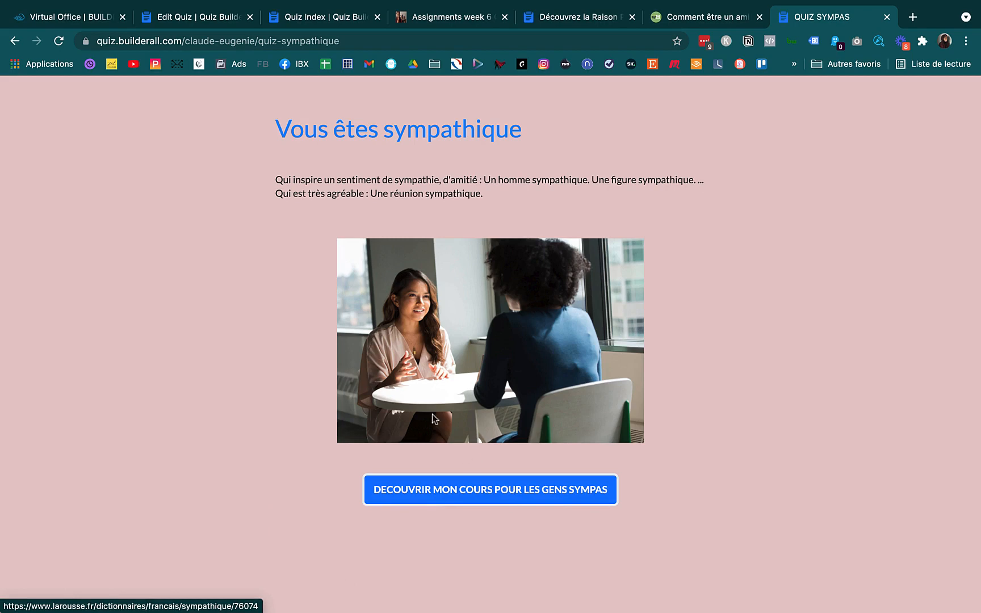
# Step: Return to the quiz editor tab and open the results of QUIZ SYMPAS from the quiz index
pyautogui.click(183, 23)
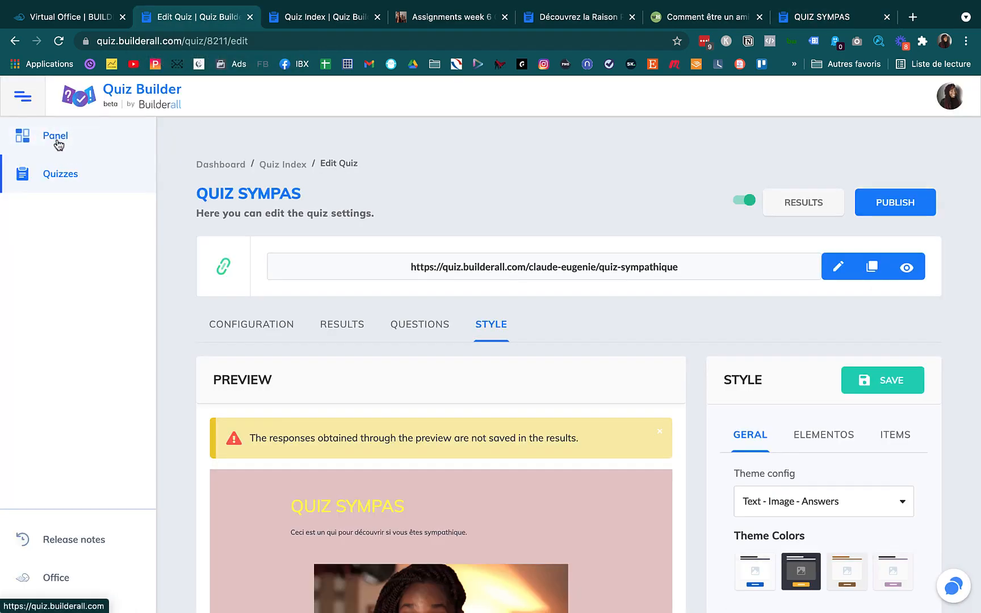
pyautogui.click(57, 187)
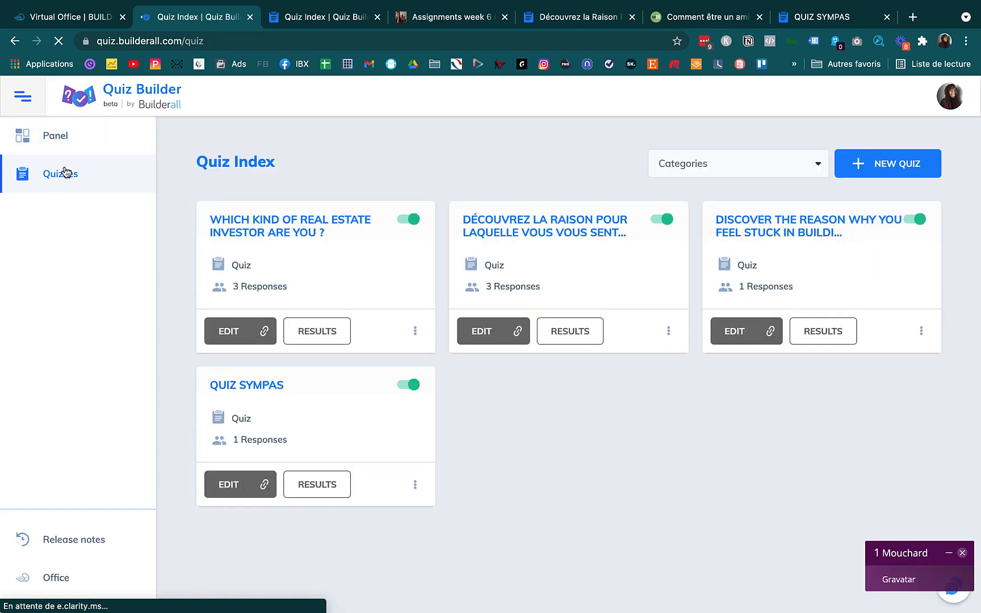
pyautogui.click(322, 491)
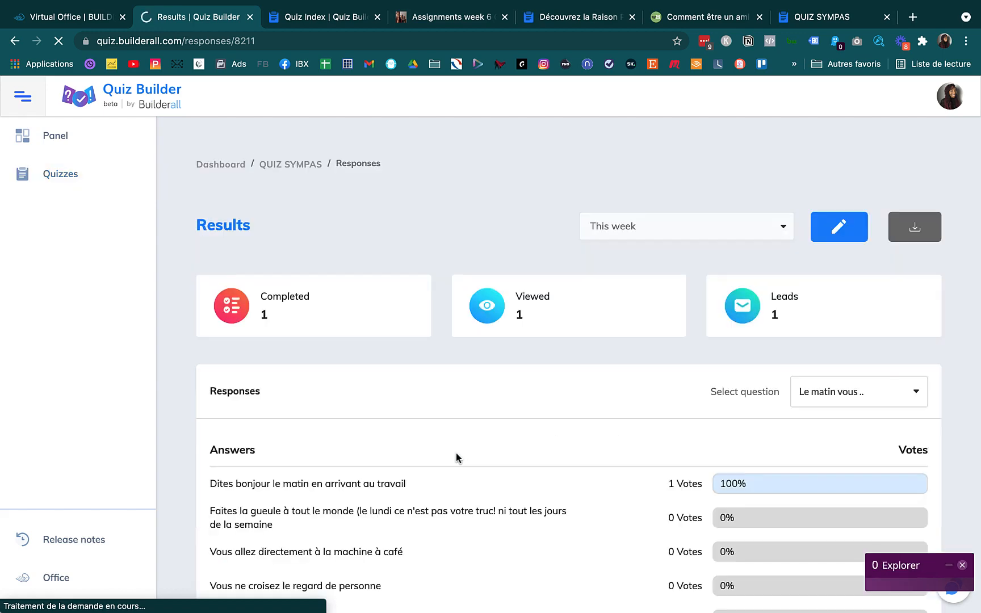
# Step: Examine the votes per answer for "Le matin vous .." and expand Response 1 to read its lead details and answers
pyautogui.scroll(-3, 456, 457)
pyautogui.scroll(-1, 456, 457)
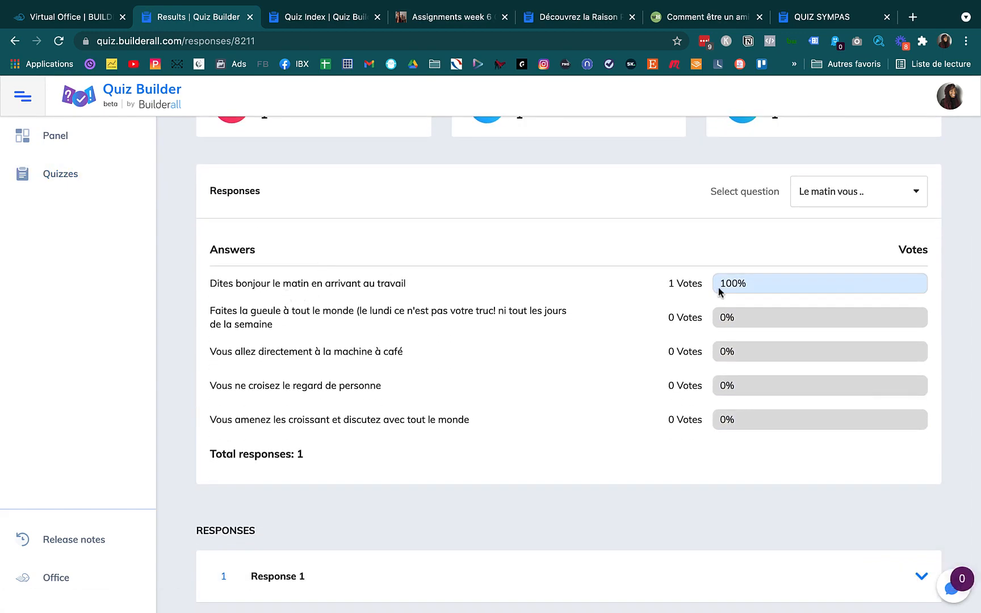
pyautogui.scroll(-2, 571, 398)
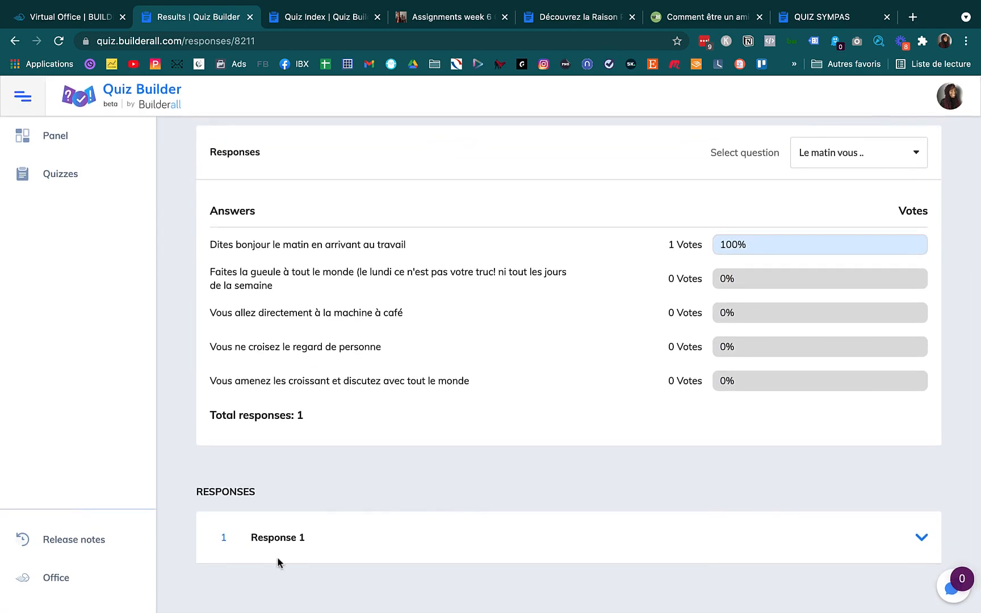
pyautogui.click(921, 537)
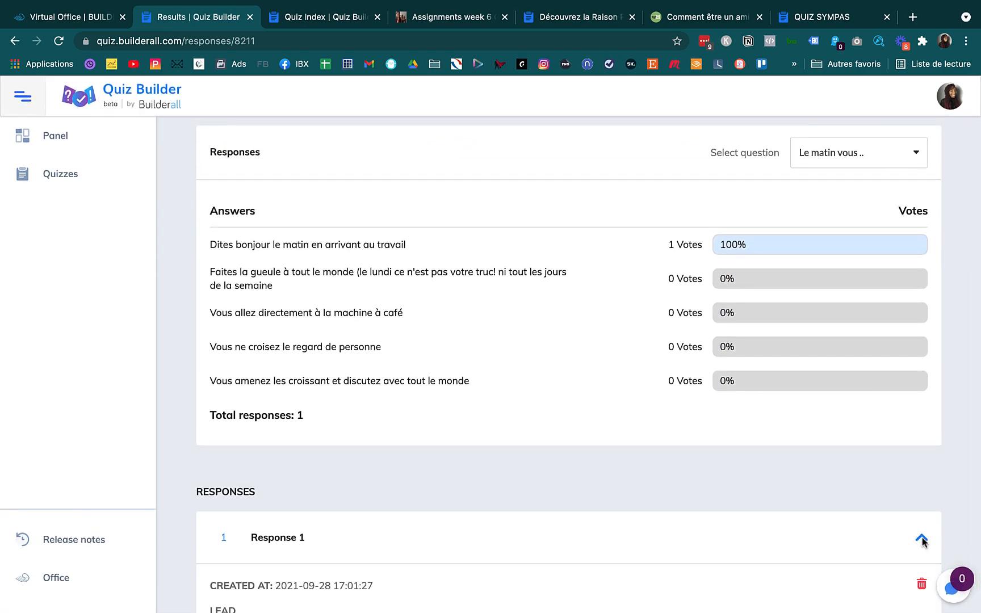
pyautogui.scroll(-10, 683, 539)
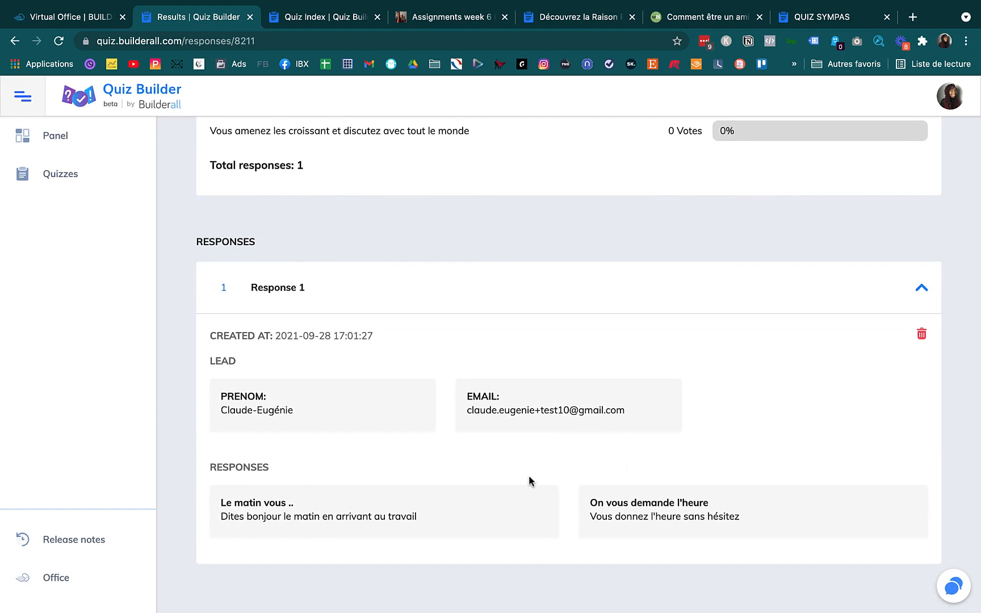
pyautogui.scroll(-2, 502, 342)
pyautogui.scroll(10, 531, 300)
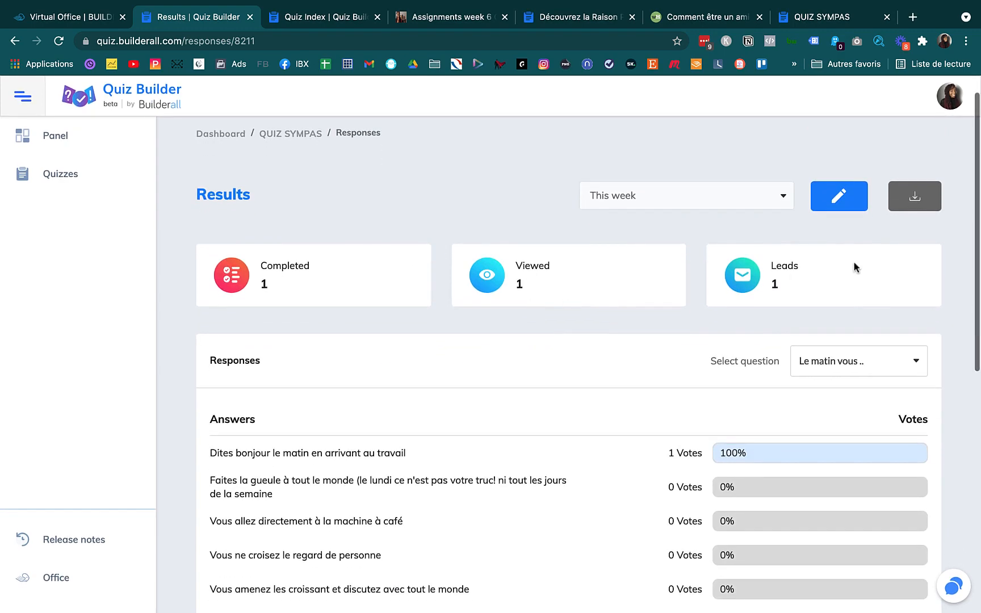
# Step: Export the QUIZ SYMPAS responses as a CSV file and dismiss the export message
pyautogui.click(913, 199)
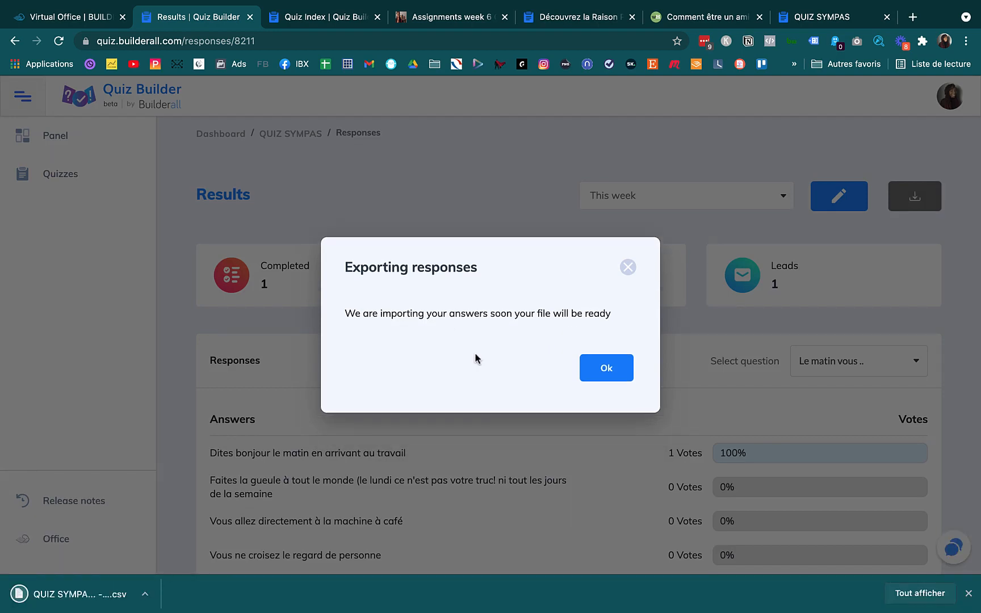
pyautogui.click(607, 367)
# Step: Review the votes and the Response 1 details once more, and go to the Quiz Builder dashboard
pyautogui.scroll(-2, 548, 350)
pyautogui.scroll(-2, 549, 350)
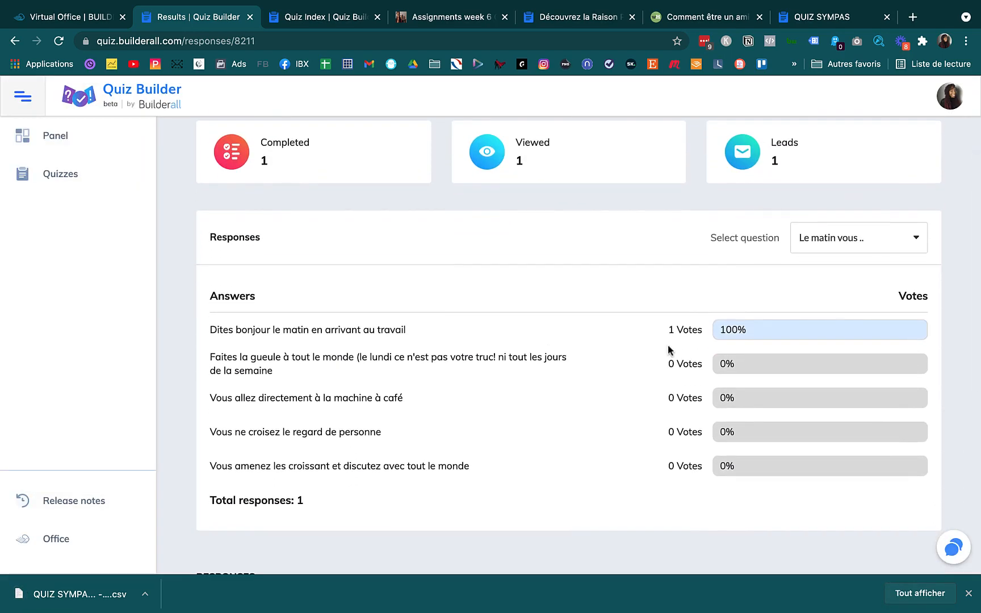
pyautogui.scroll(-5, 639, 398)
pyautogui.scroll(-4, 638, 398)
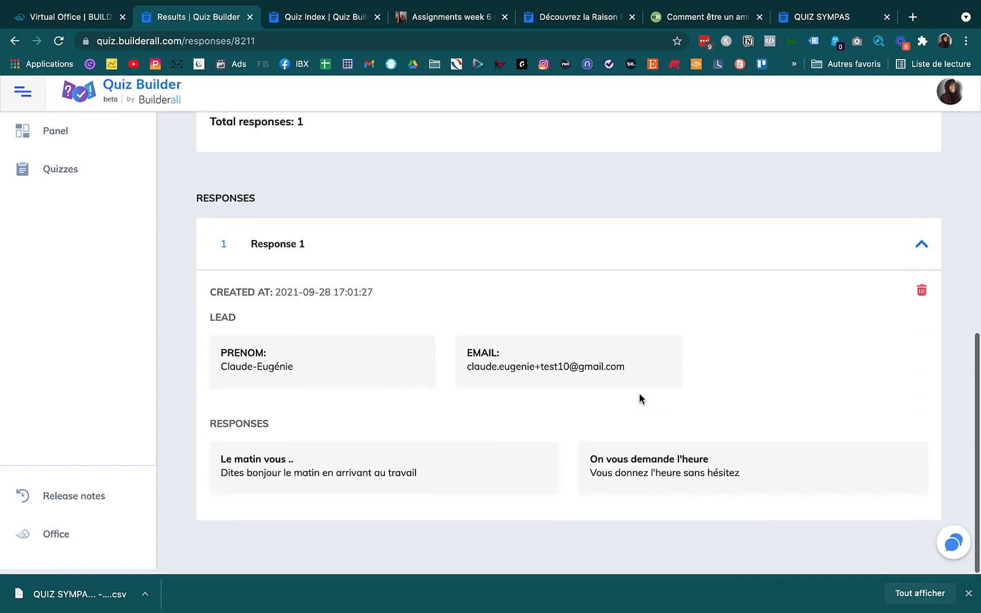
pyautogui.scroll(10, 639, 398)
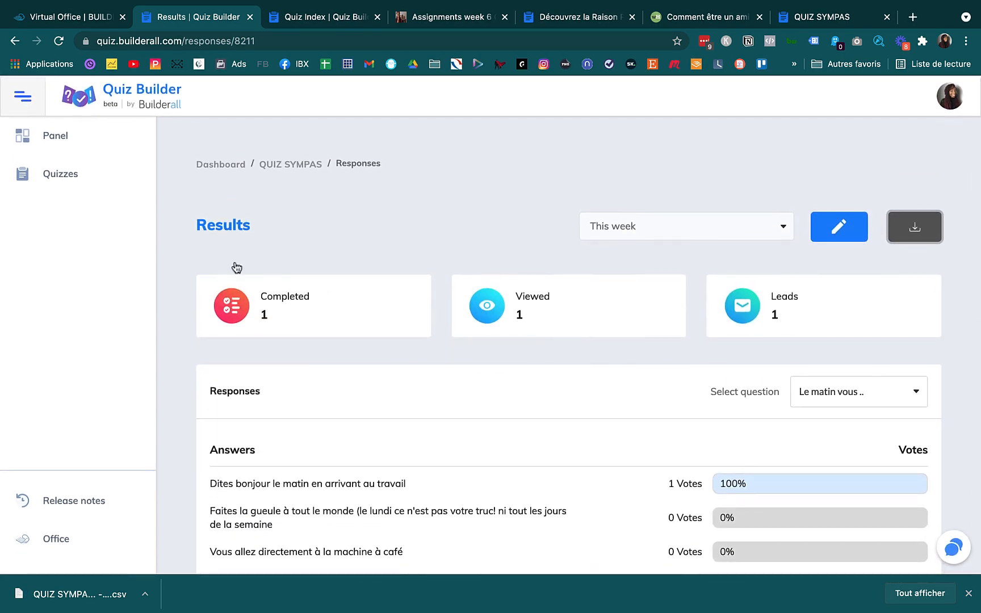
pyautogui.click(44, 135)
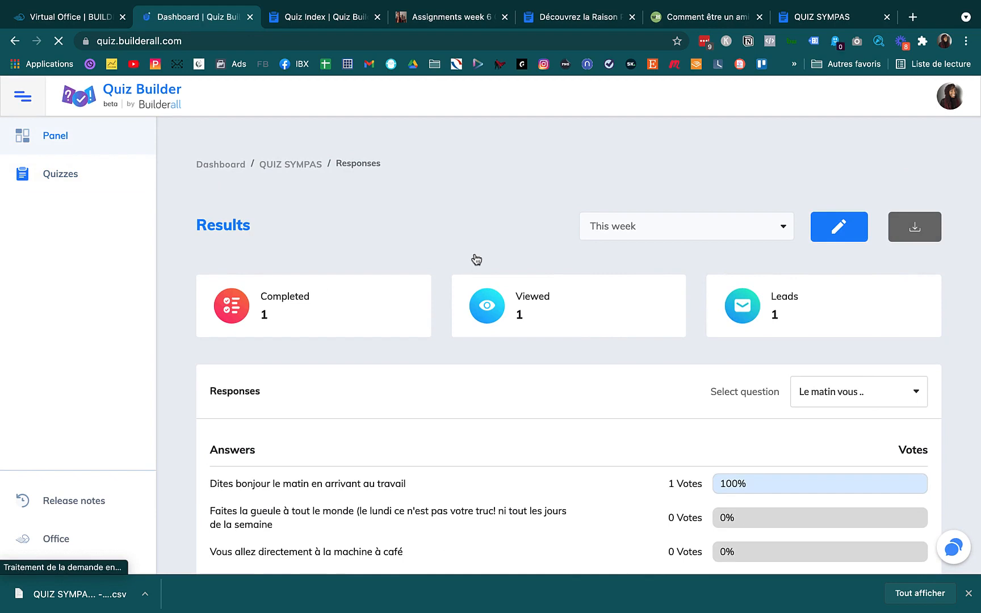